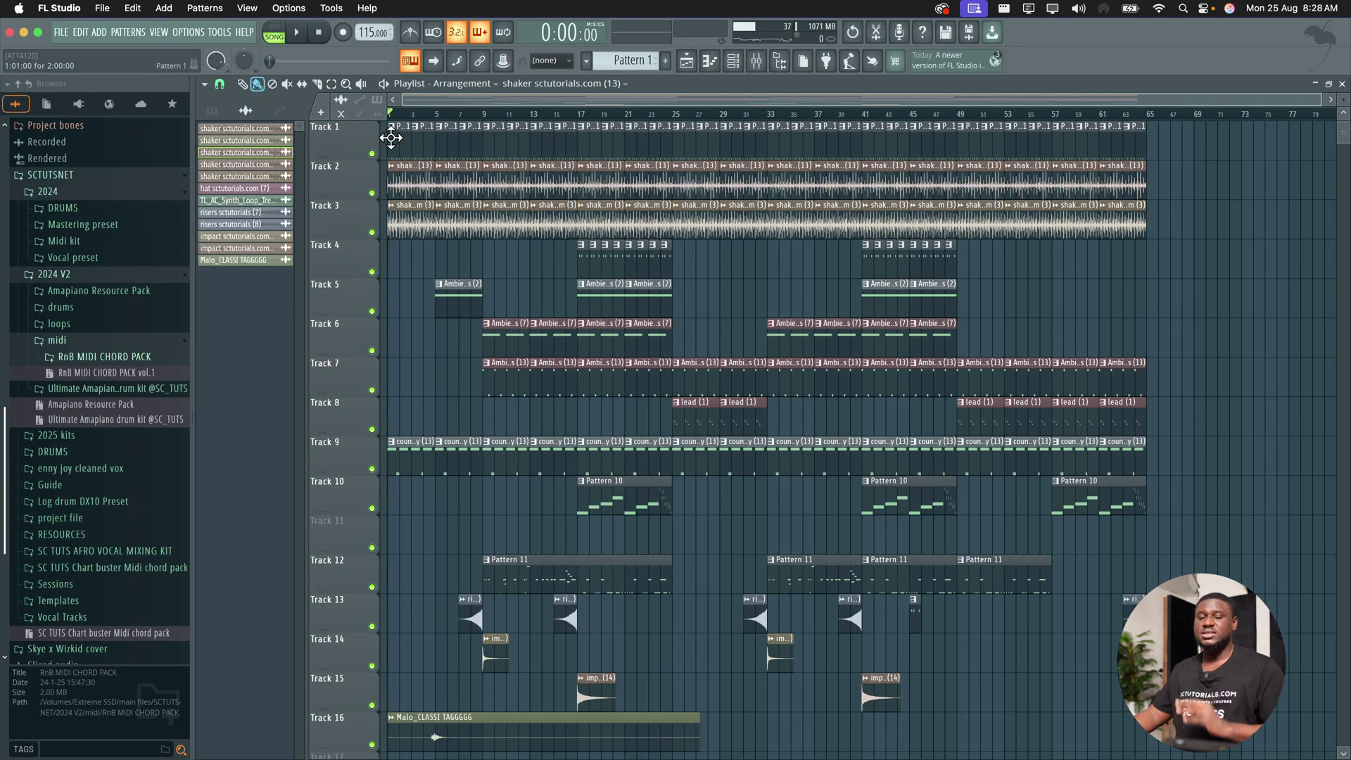
Step: Select Pattern 1 and show all channels in the Channel Rack using the All group filter
{"action": "left_click", "coordinate": [391, 138]}
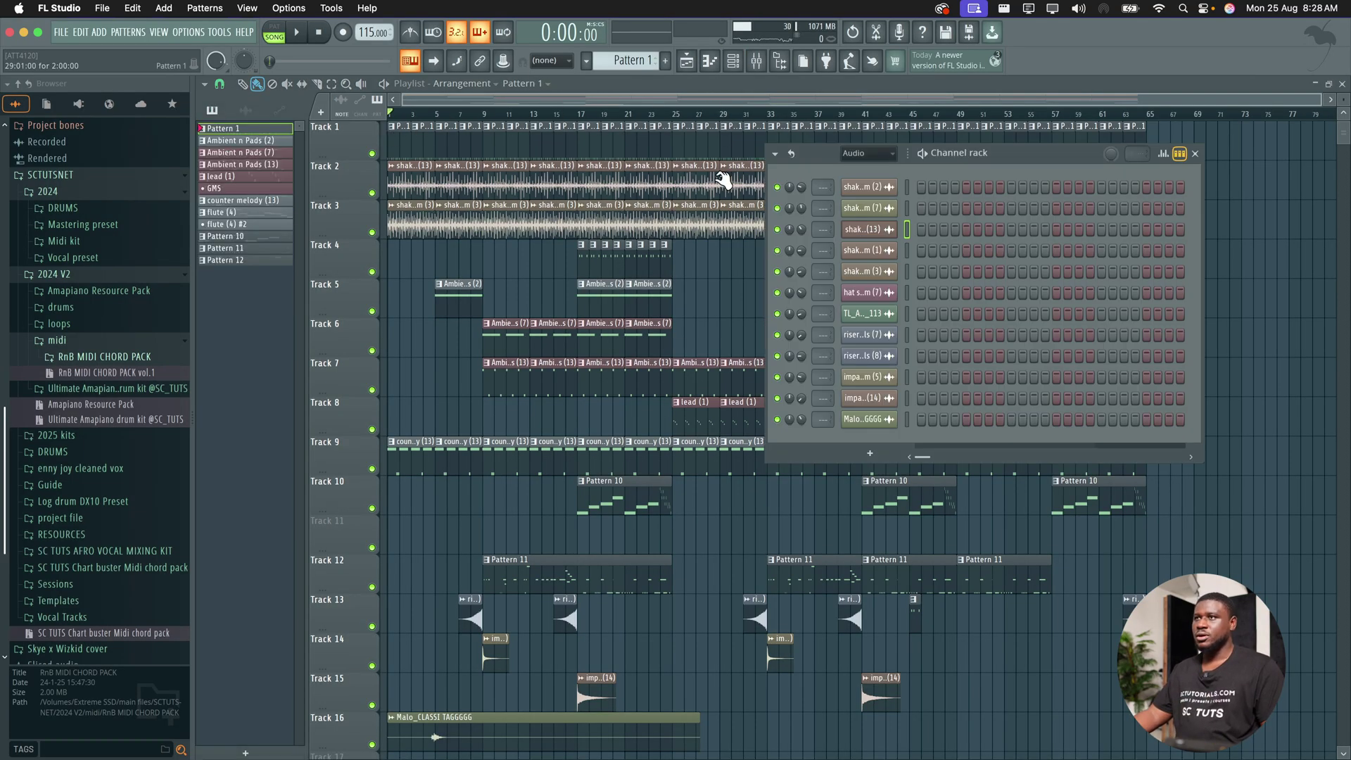
{"action": "left_click", "coordinate": [733, 60]}
{"action": "left_click", "coordinate": [886, 154]}
{"action": "left_click", "coordinate": [876, 169]}
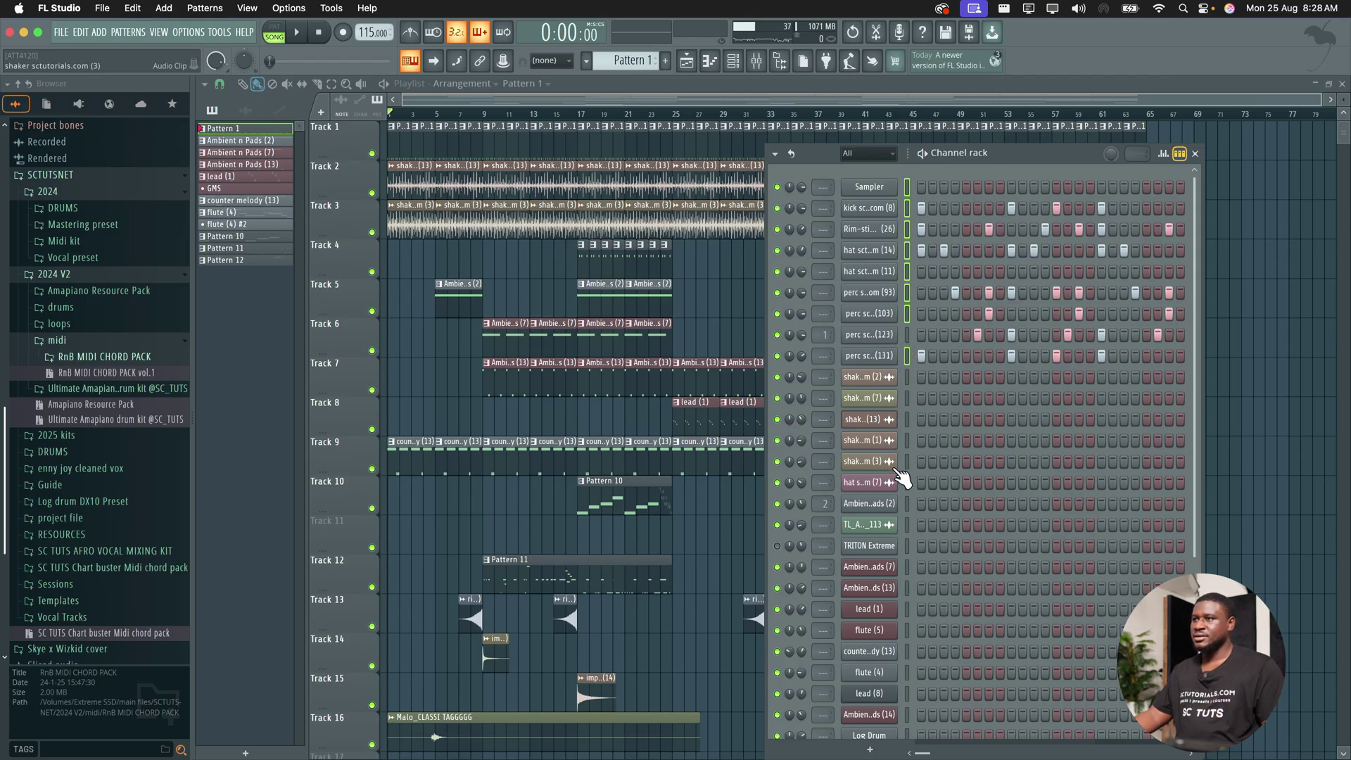
Step: Route the selected rack channels to named mixer inserts starting at insert 5
{"action": "left_click", "coordinate": [760, 62]}
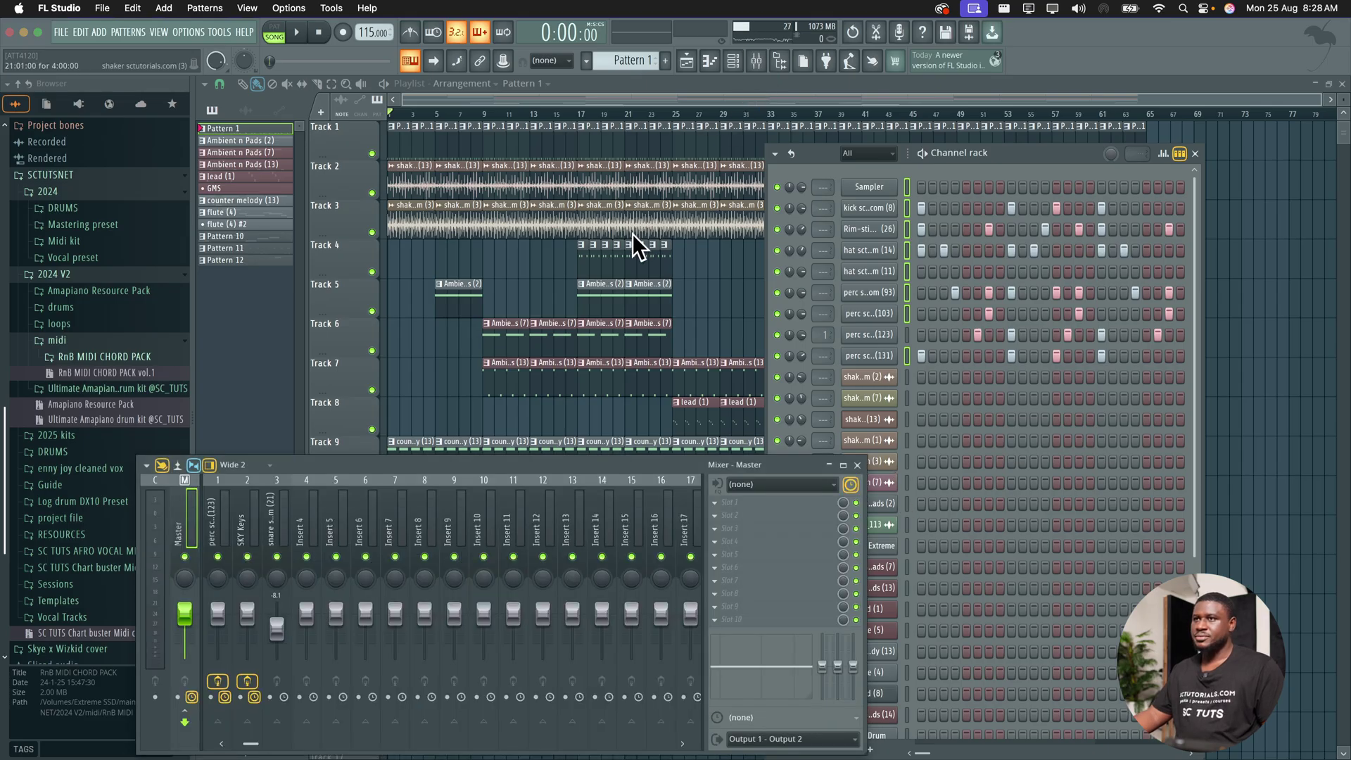
{"action": "left_click", "coordinate": [344, 524]}
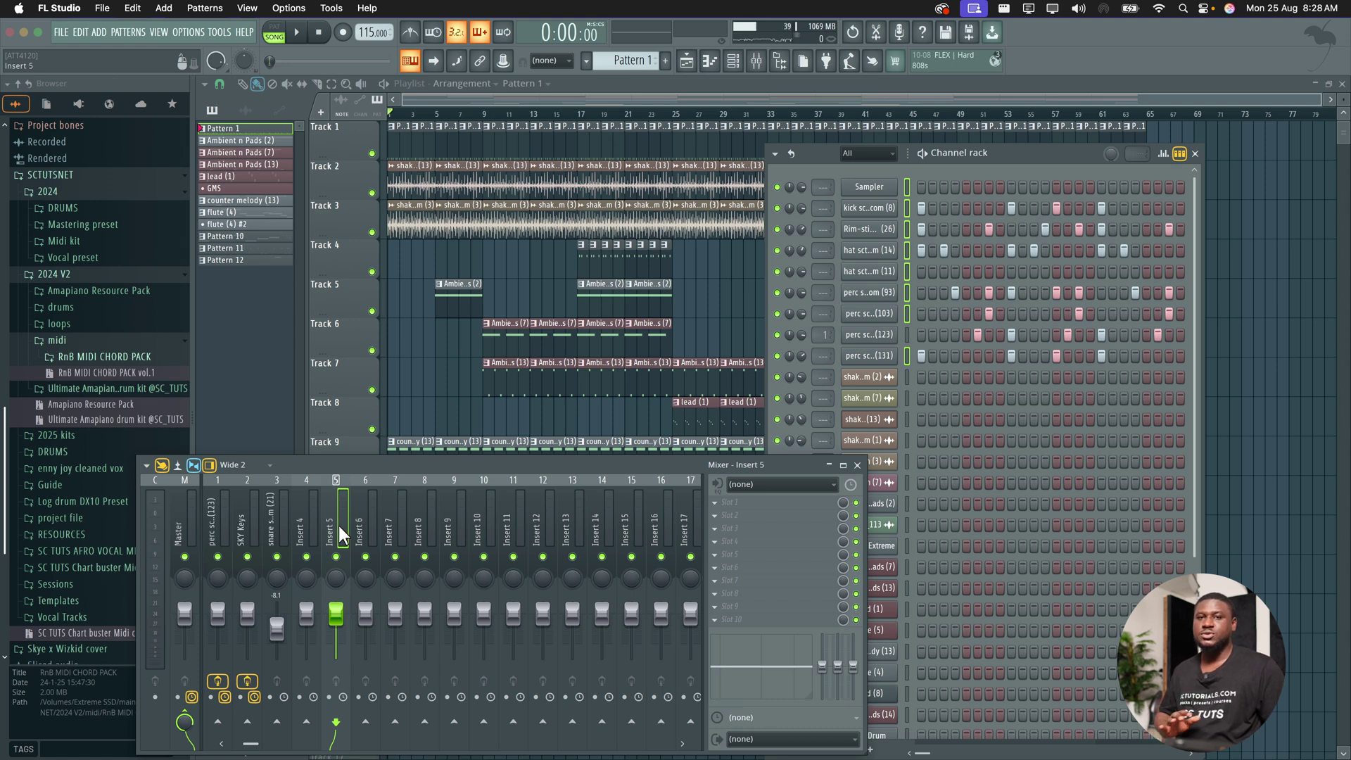
{"action": "key", "text": "ctrl+l"}
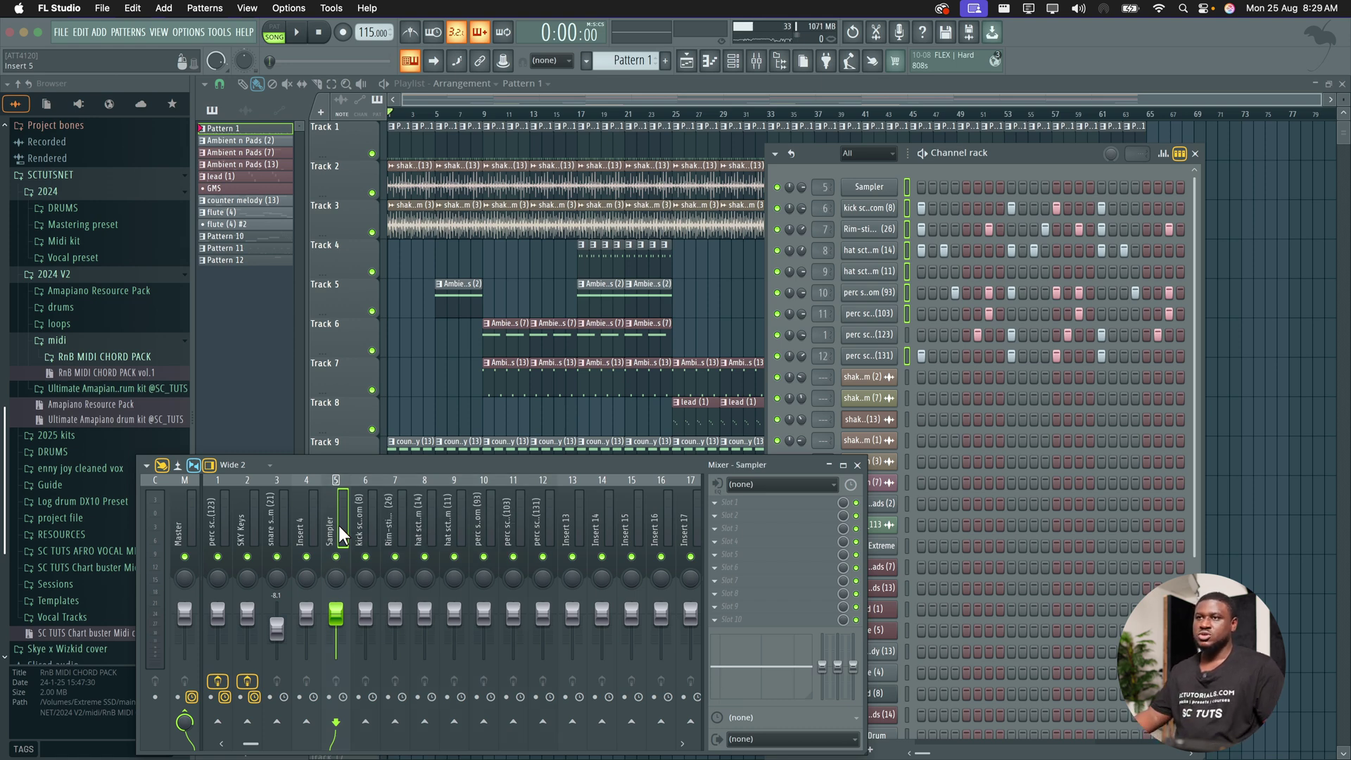
Step: Move the perc (123) track to insert 6 and the snare track to insert 4
{"action": "left_click", "coordinate": [225, 518]}
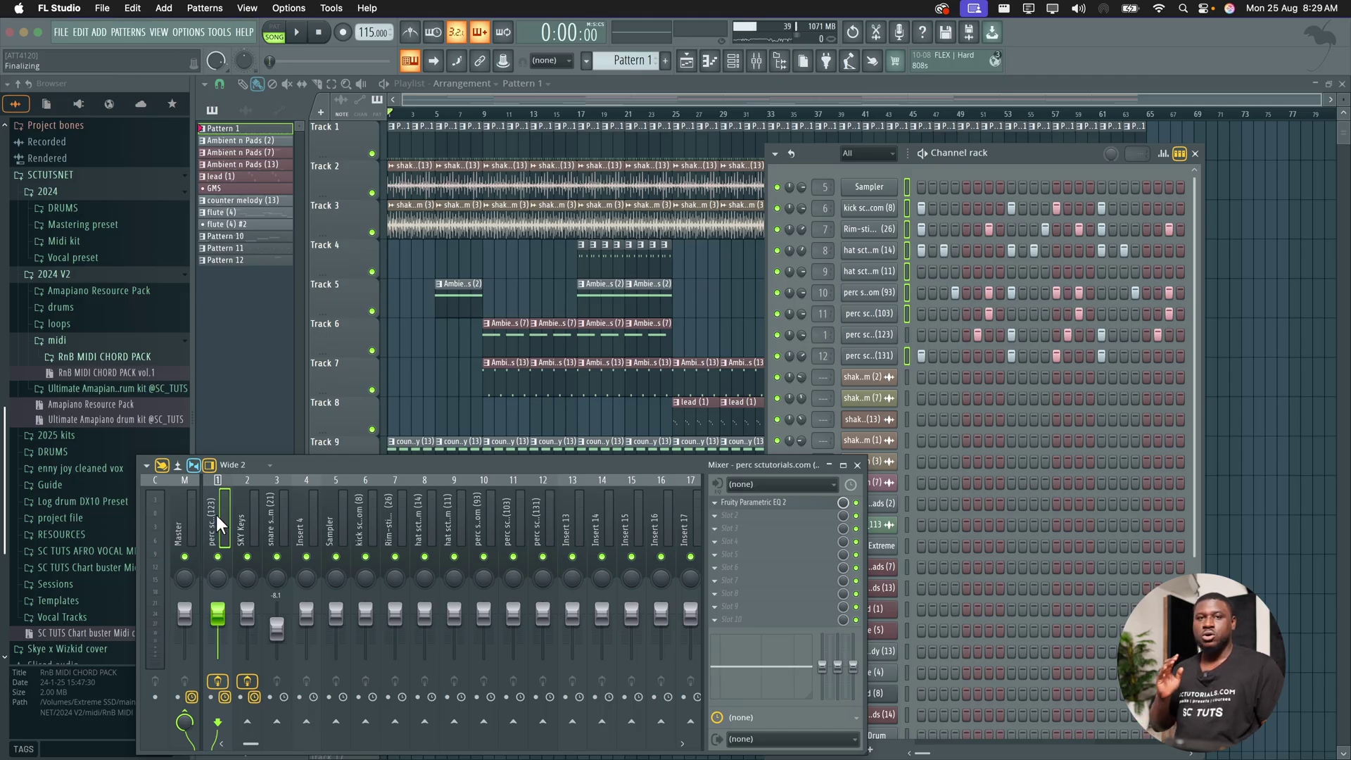
{"action": "key", "text": "alt+Right"}
{"action": "key", "text": "alt+Right"}
{"action": "key", "text": "alt+Right"}
{"action": "key", "text": "alt+Right"}
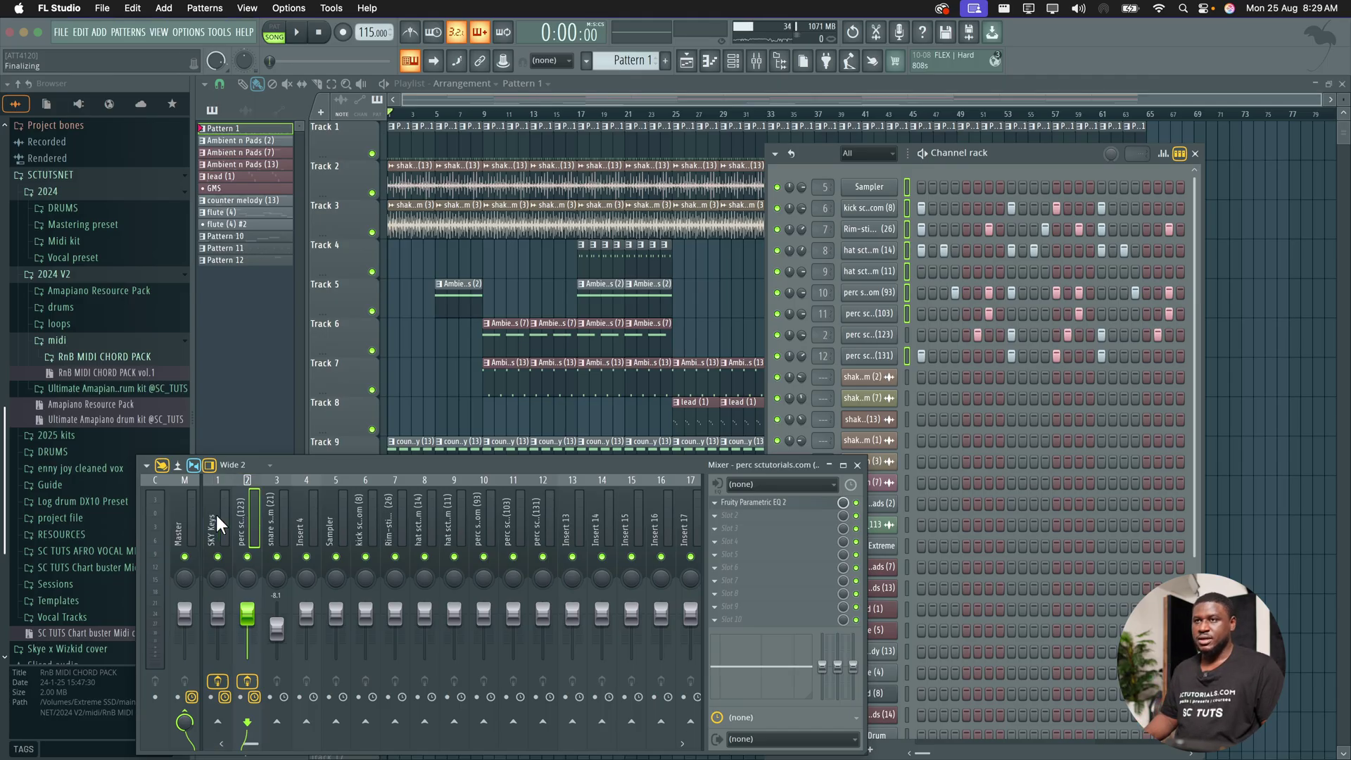
{"action": "key", "text": "alt+Right"}
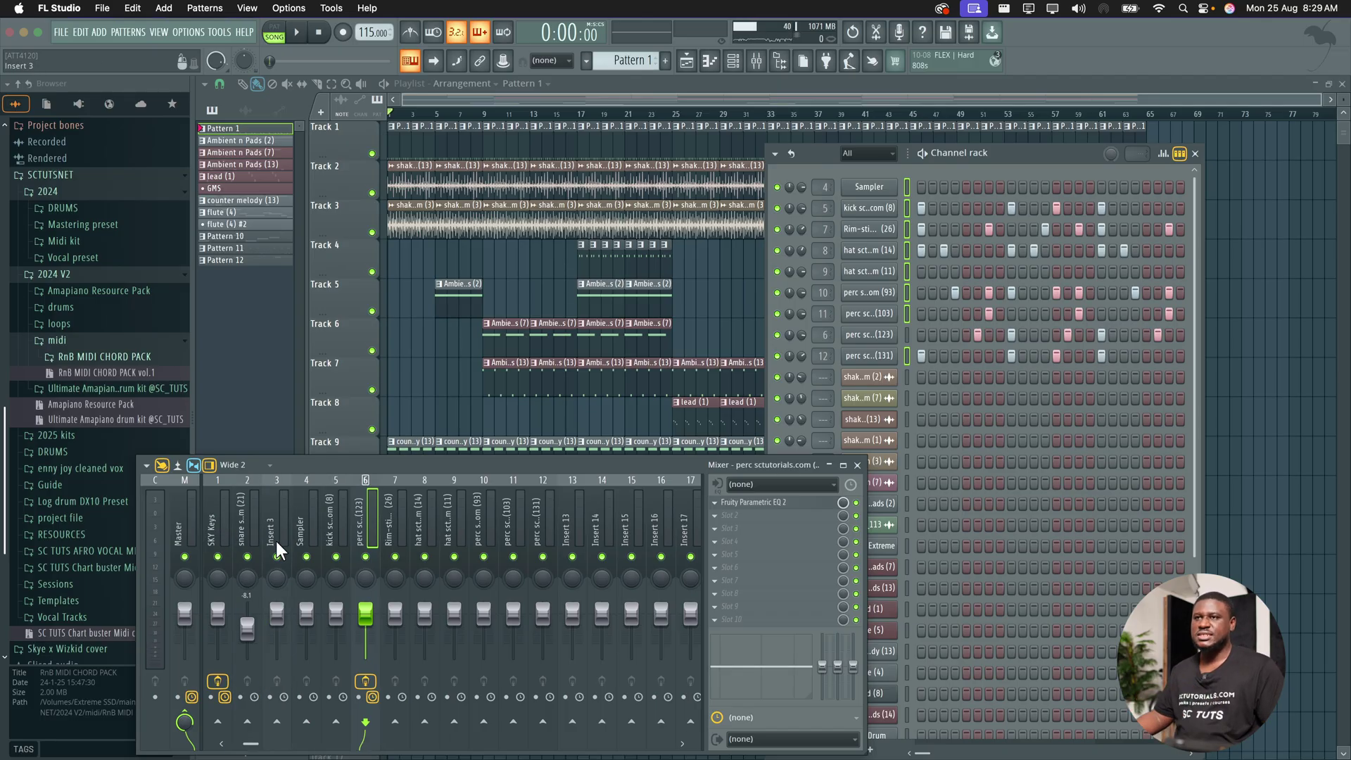
{"action": "left_click", "coordinate": [249, 520]}
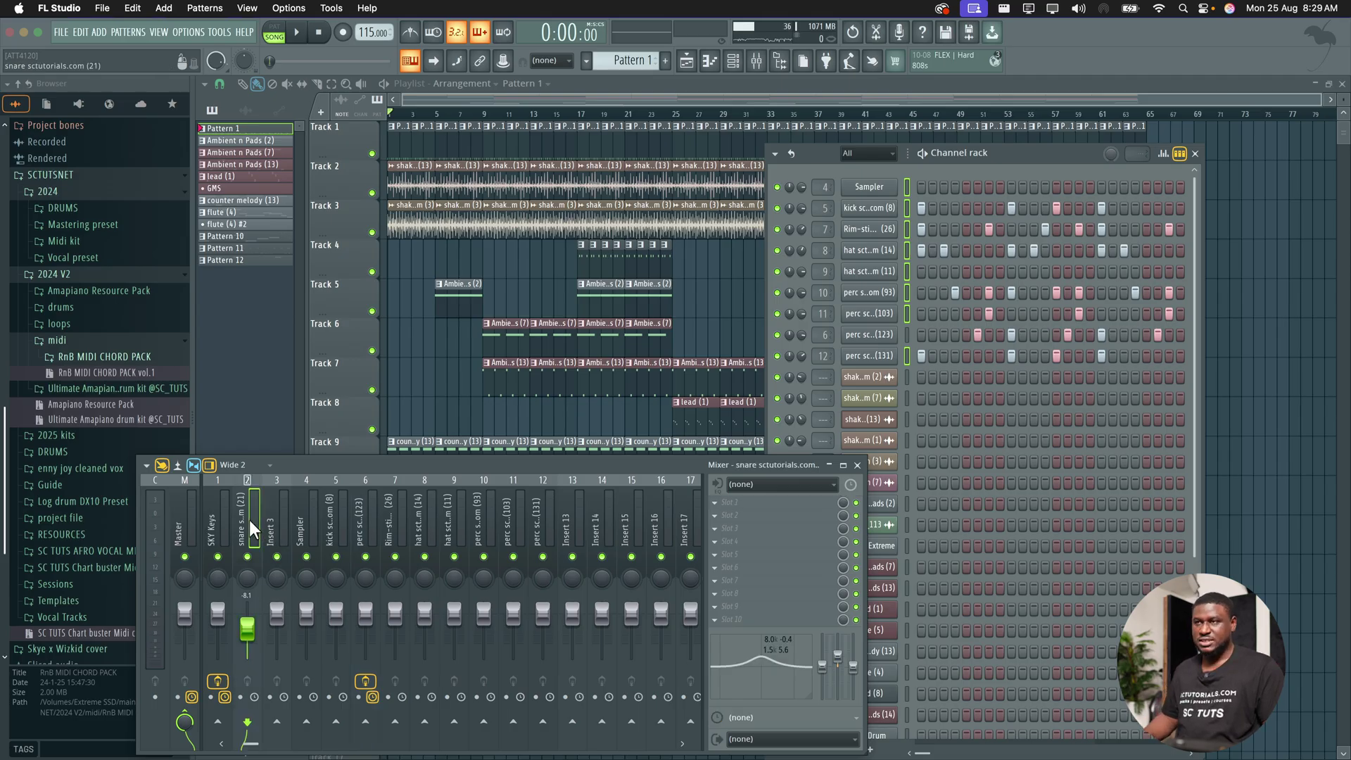
{"action": "key", "text": "alt+Right"}
{"action": "key", "text": "alt+Right"}
{"action": "key", "text": "space"}
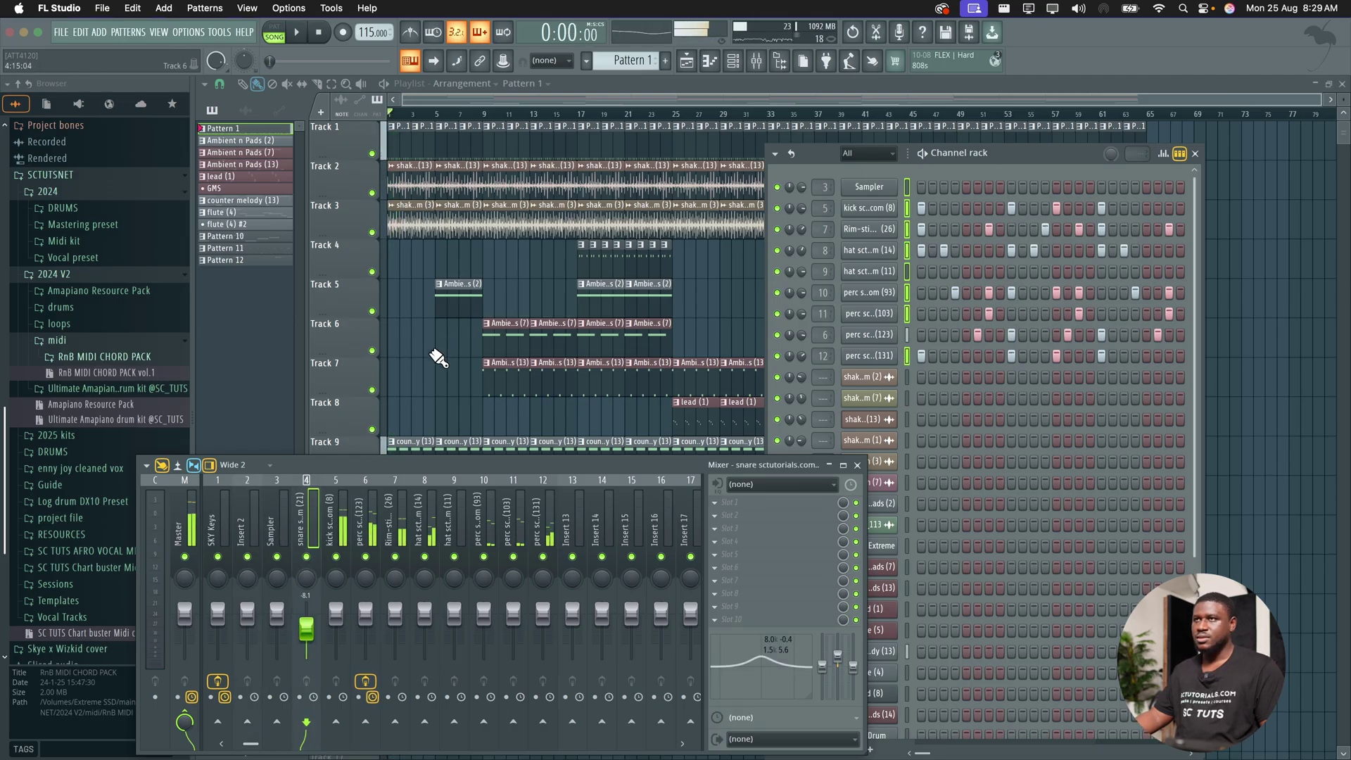
{"action": "key", "text": "space"}
Step: Link the Track 2 shaker to insert 13 and the Track 3 shaker to insert 14
{"action": "key", "text": "F6"}
{"action": "double_click", "coordinate": [458, 172]}
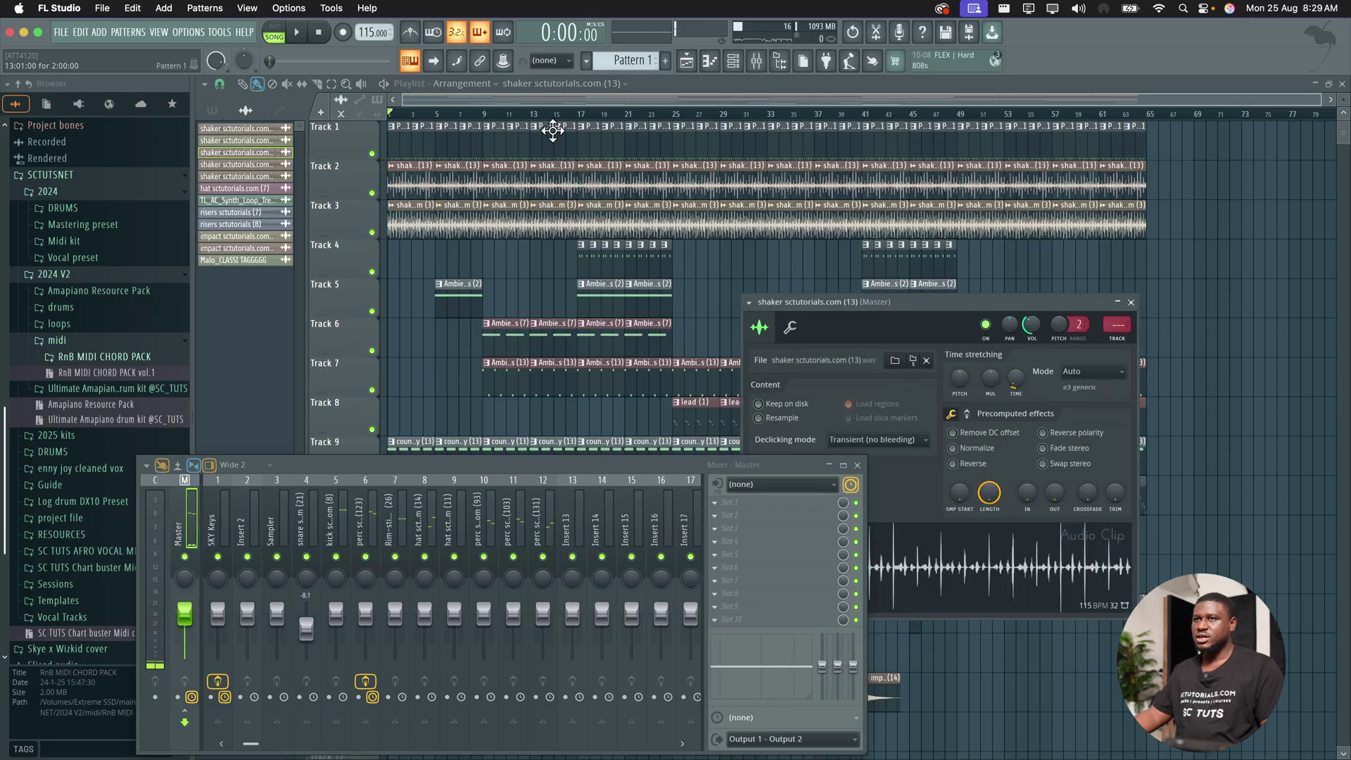
{"action": "left_click", "coordinate": [563, 511]}
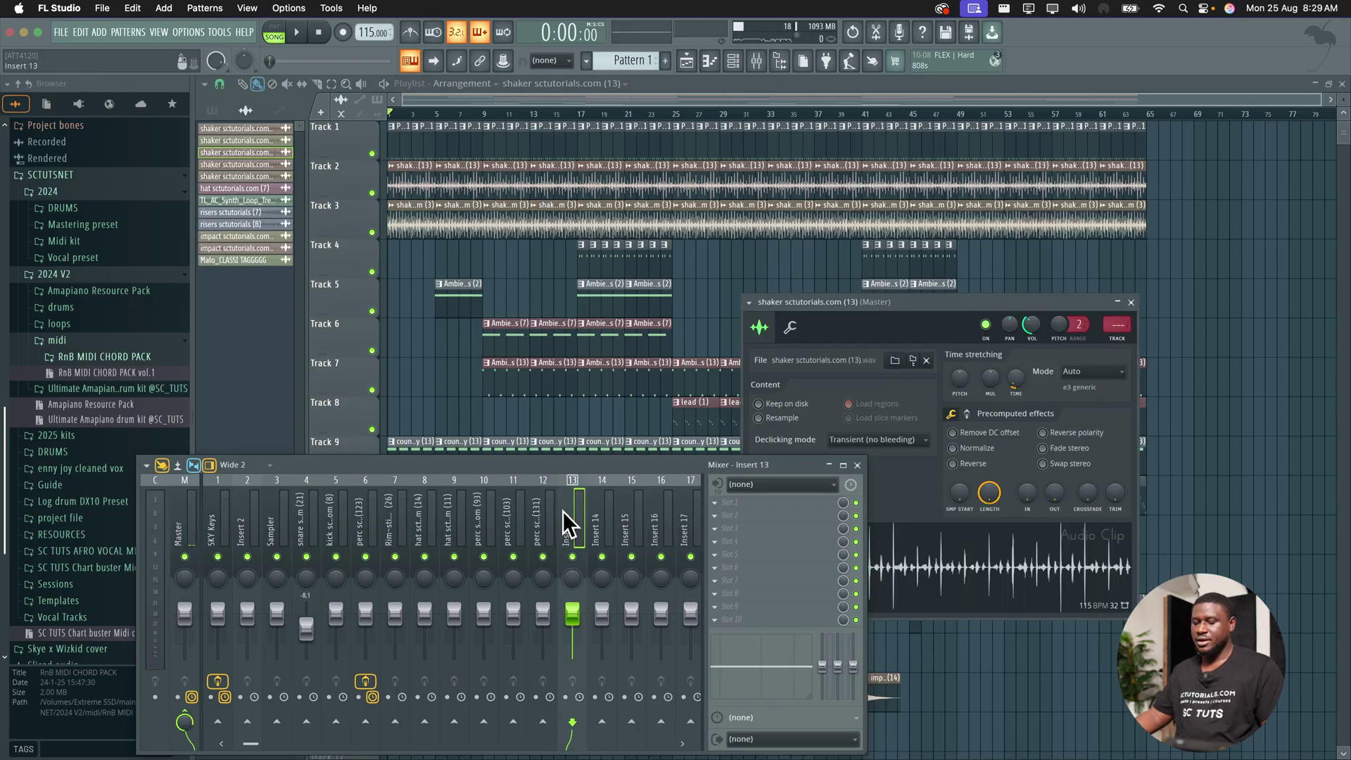
{"action": "key", "text": "ctrl+l"}
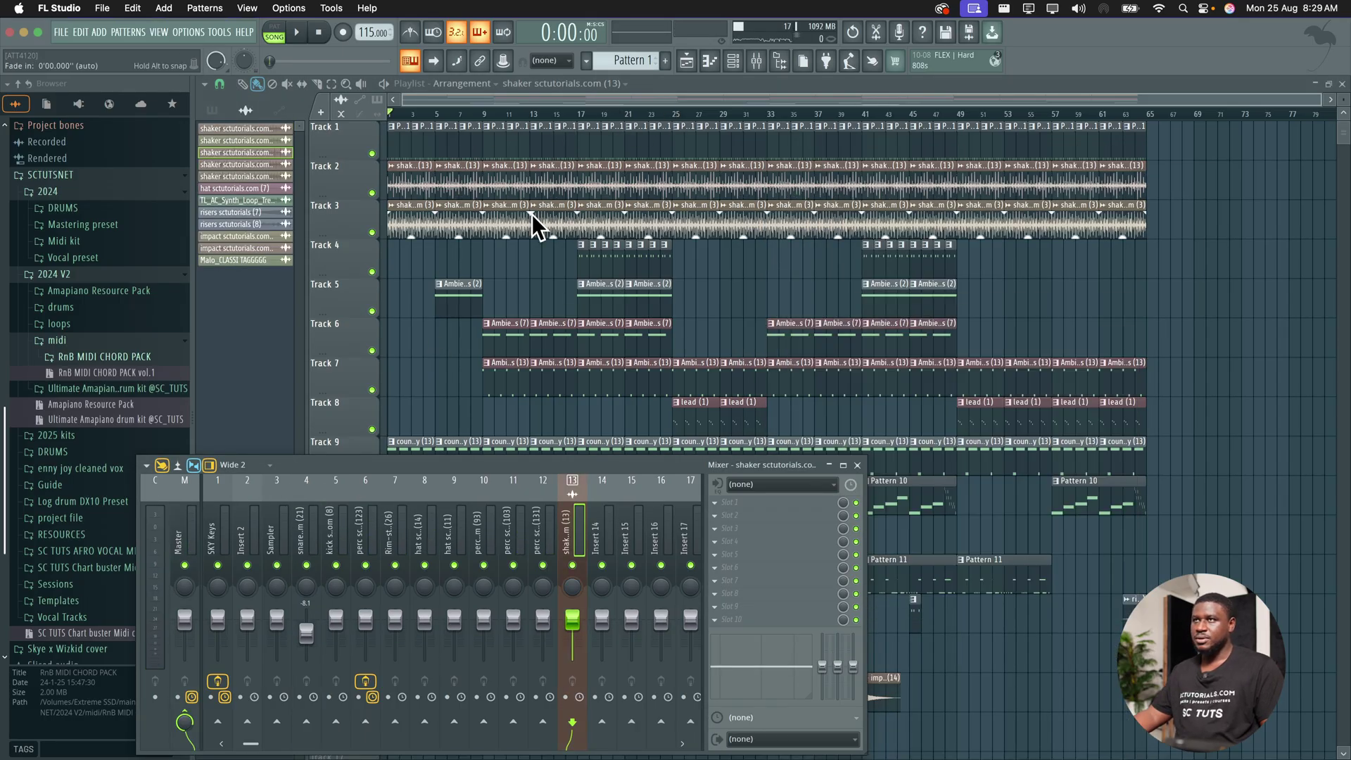
{"action": "left_click", "coordinate": [531, 214]}
{"action": "double_click", "coordinate": [545, 222]}
{"action": "left_click", "coordinate": [604, 525]}
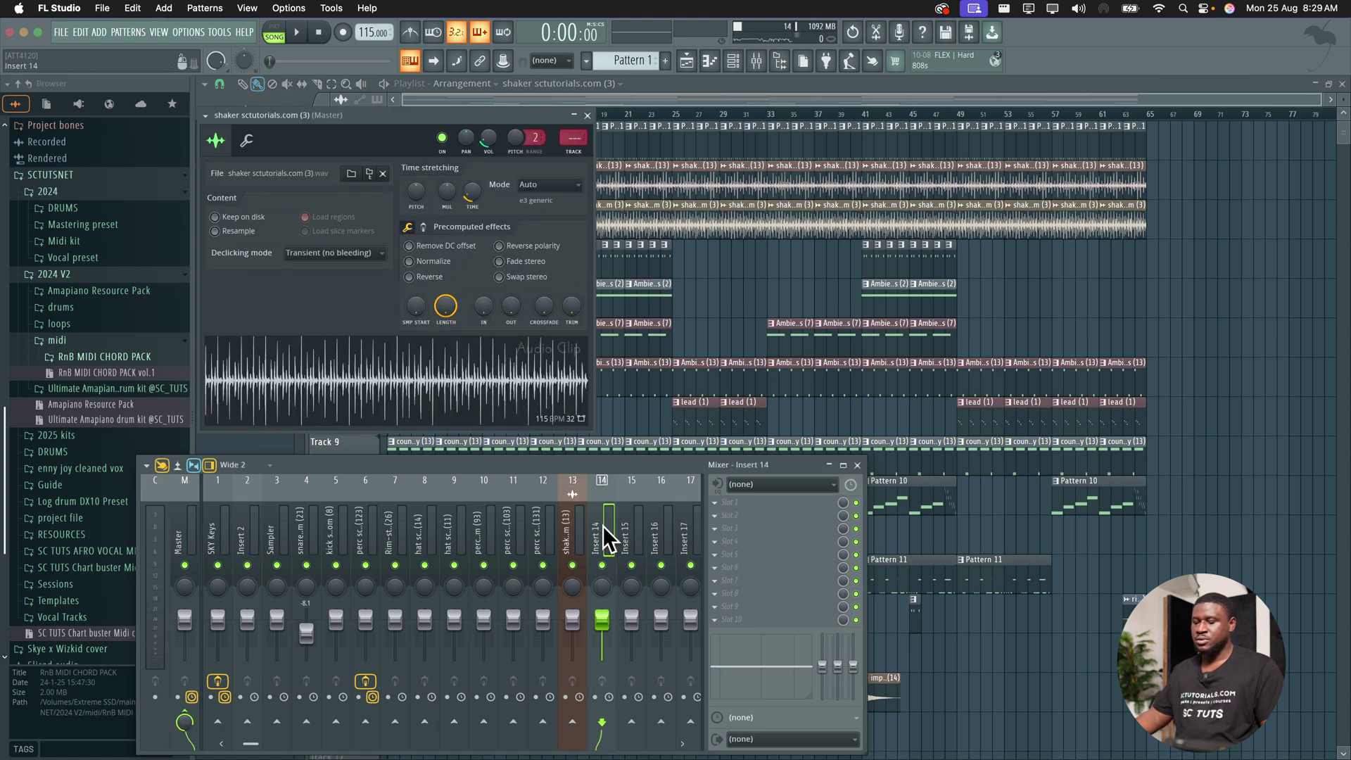
{"action": "key", "text": "ctrl+l"}
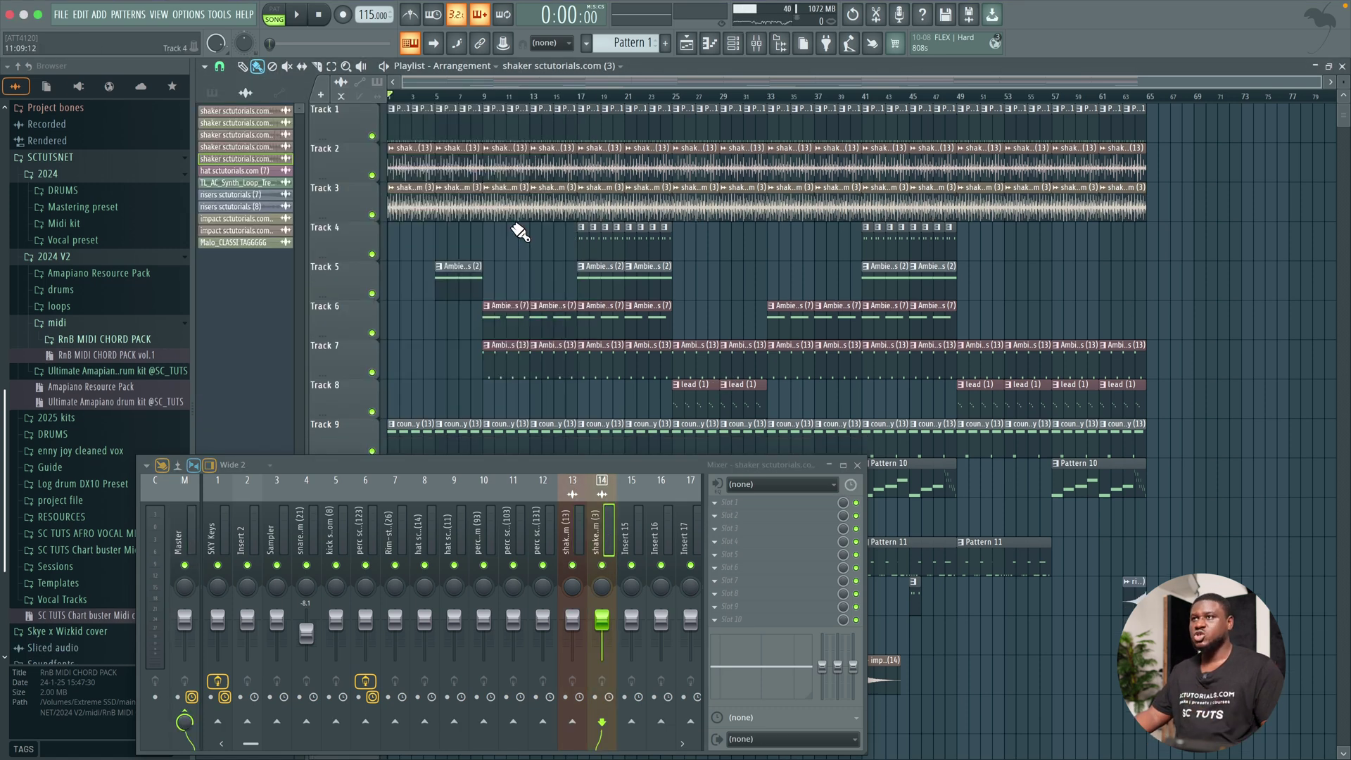
Step: Solo Track 1 and play the song from around bar 17
{"action": "left_click", "coordinate": [484, 96]}
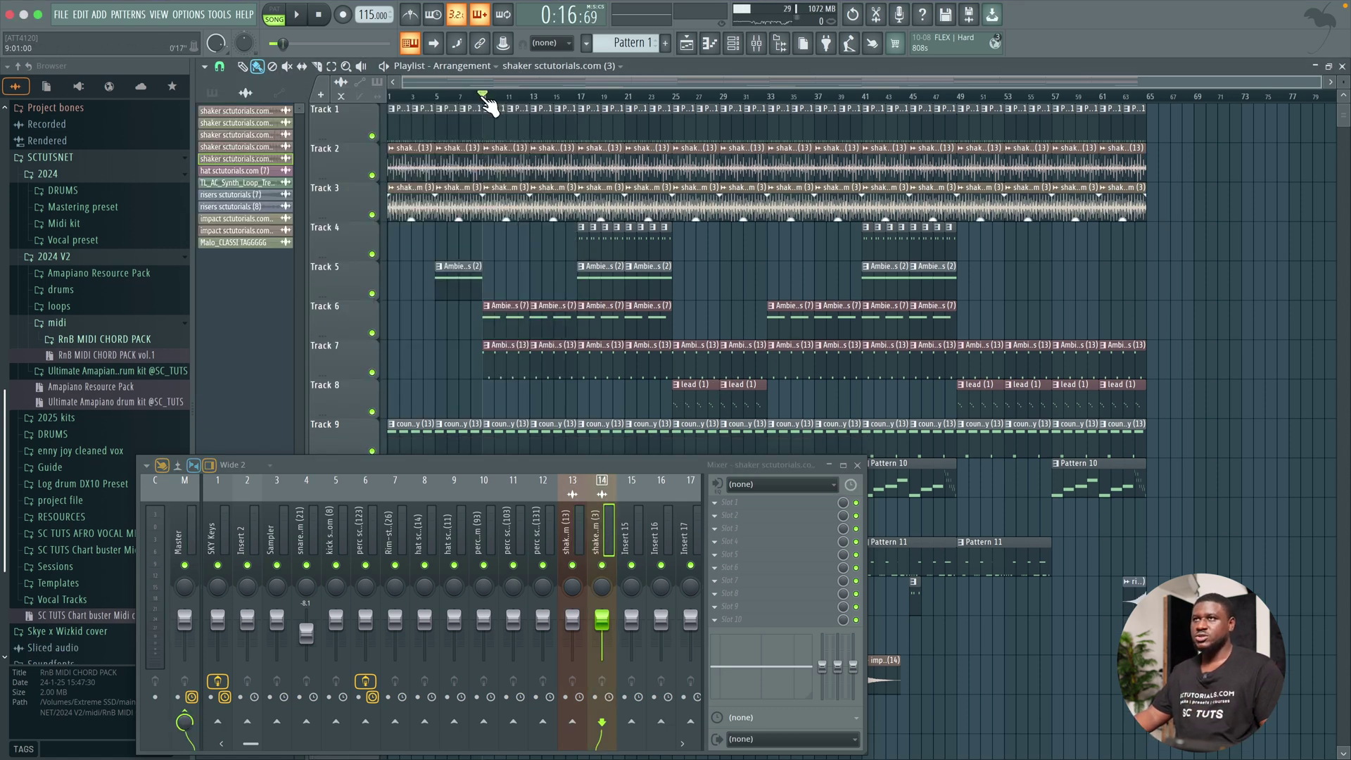
{"action": "left_click", "coordinate": [372, 136], "text": "ctrl"}
{"action": "key", "text": "space"}
{"action": "key", "text": "space"}
{"action": "left_click", "coordinate": [578, 97]}
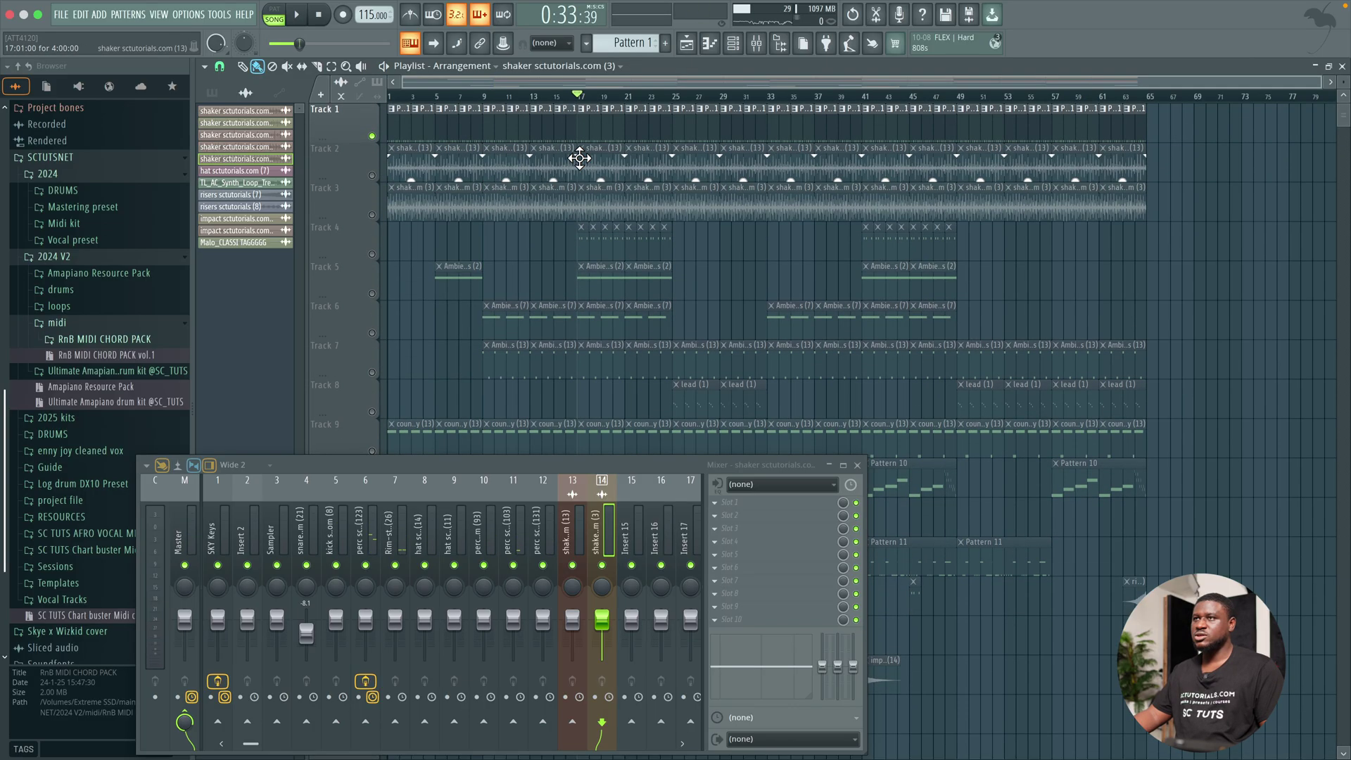
{"action": "scroll", "coordinate": [579, 158], "scroll_direction": "up", "scroll_amount": 3}
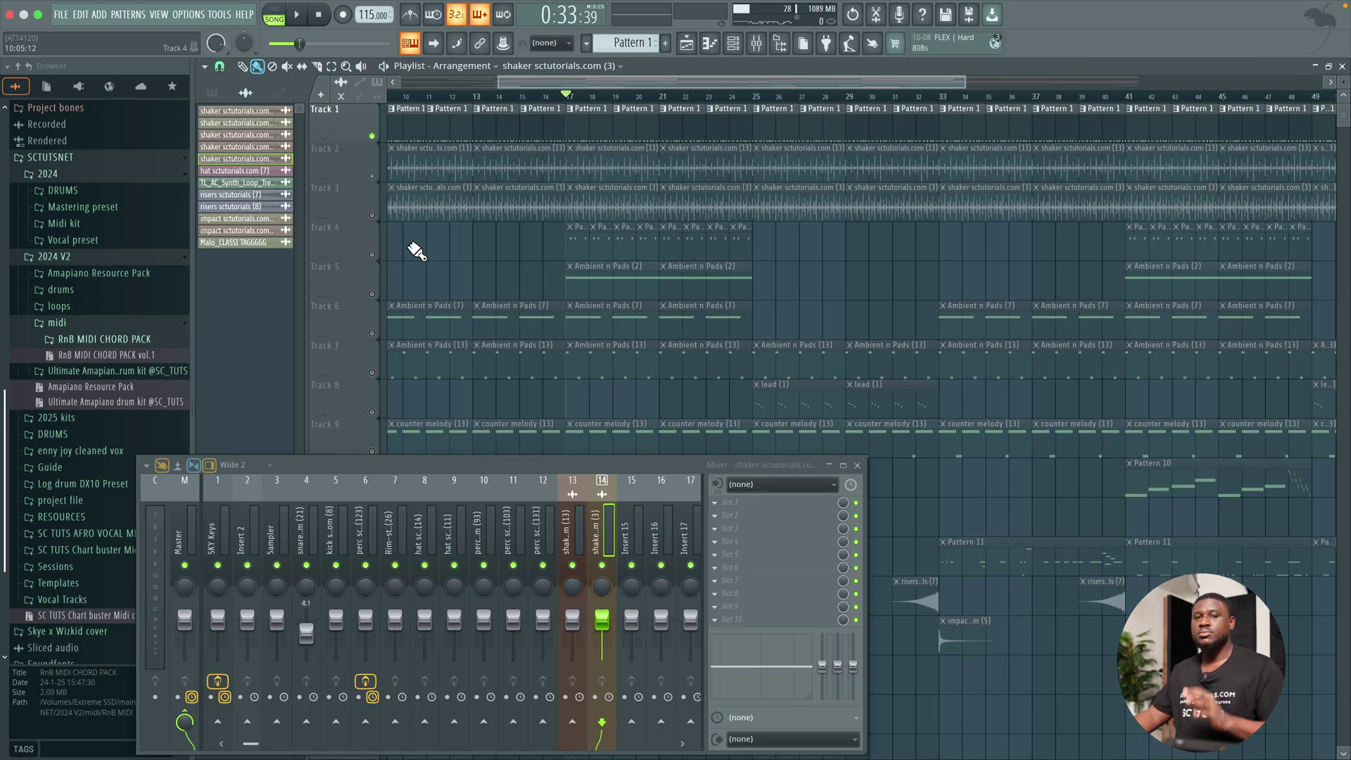
{"action": "left_click", "coordinate": [375, 257]}
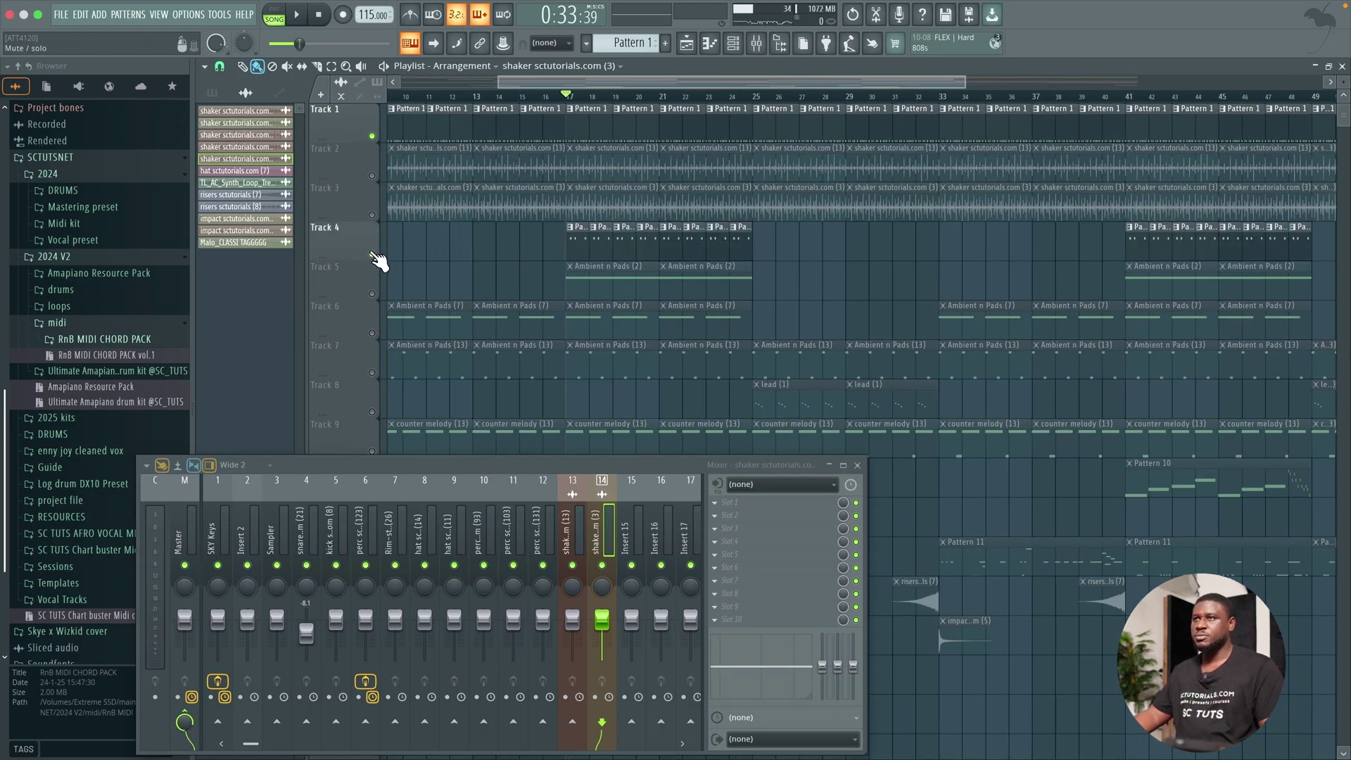
{"action": "key", "text": "space"}
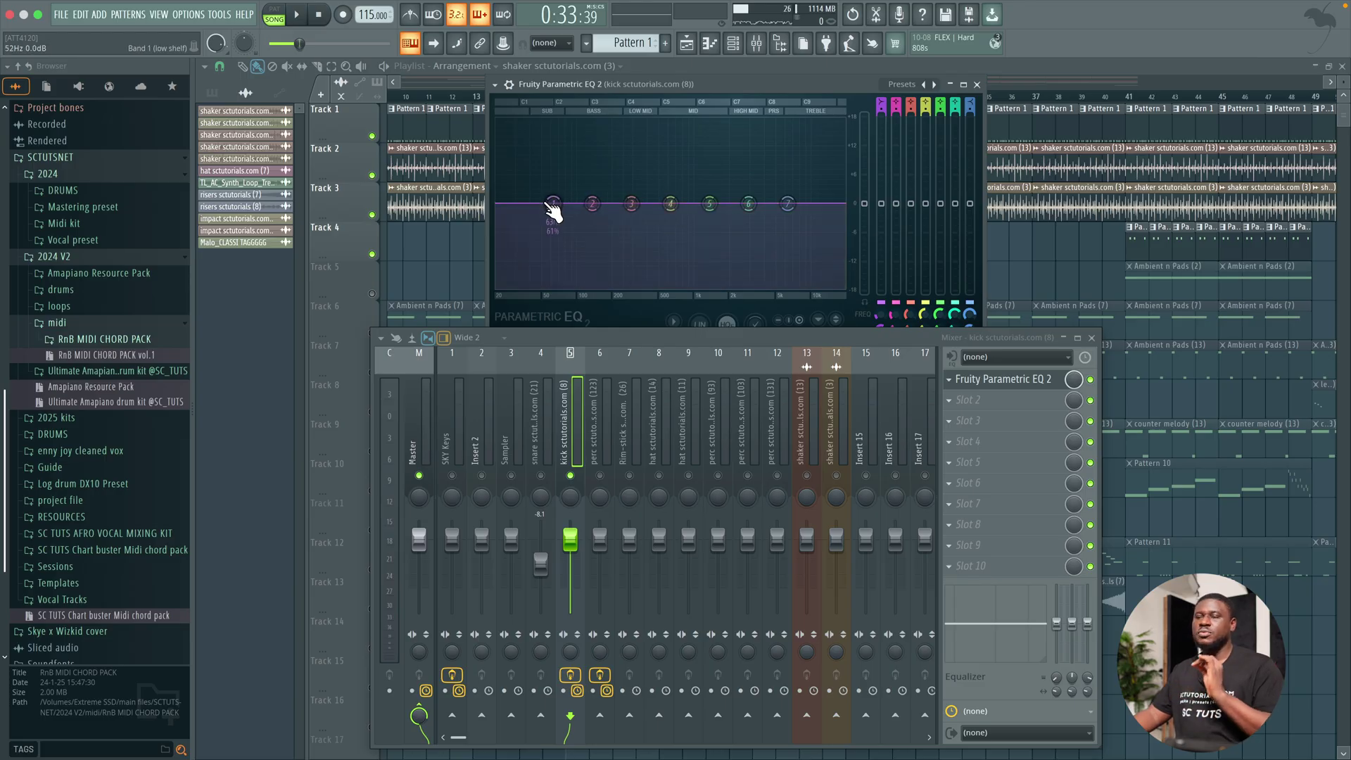
Step: Turn the kick EQ's first band into a steeper-order high-pass filter at the lowest frequency
{"action": "left_click_drag", "start_coordinate": [553, 204], "coordinate": [525, 204]}
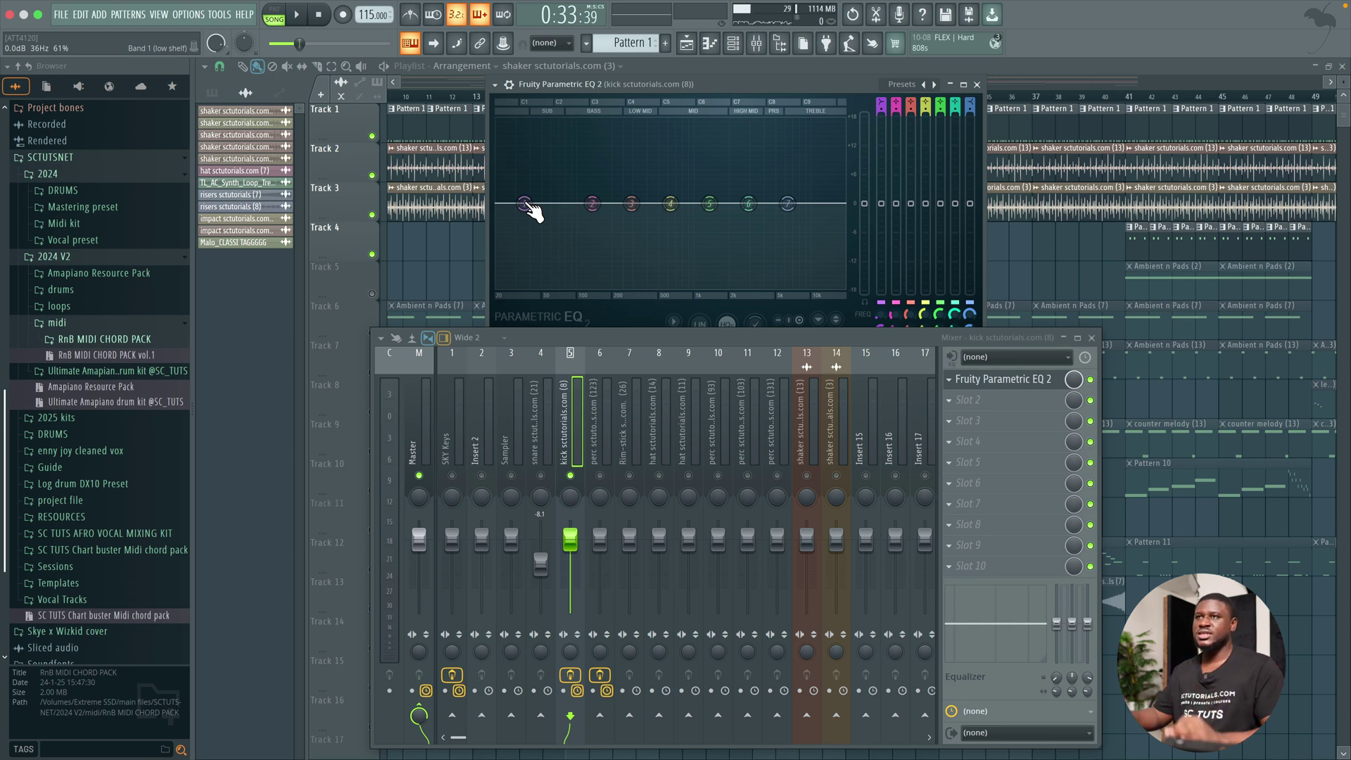
{"action": "left_click_drag", "start_coordinate": [527, 206], "coordinate": [498, 215]}
{"action": "right_click", "coordinate": [499, 222]}
{"action": "mouse_move", "coordinate": [529, 257]}
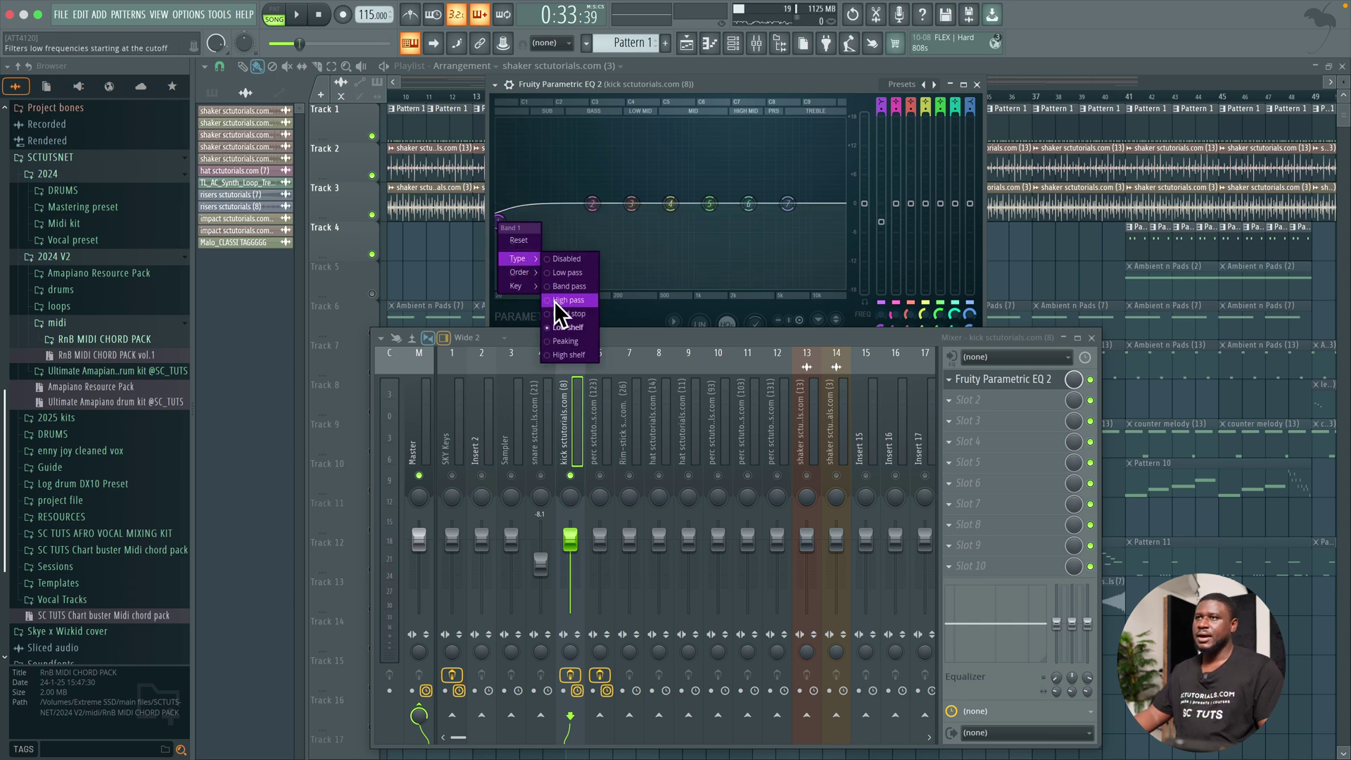
{"action": "left_click", "coordinate": [554, 300]}
{"action": "mouse_move", "coordinate": [518, 270]}
{"action": "left_click", "coordinate": [559, 272]}
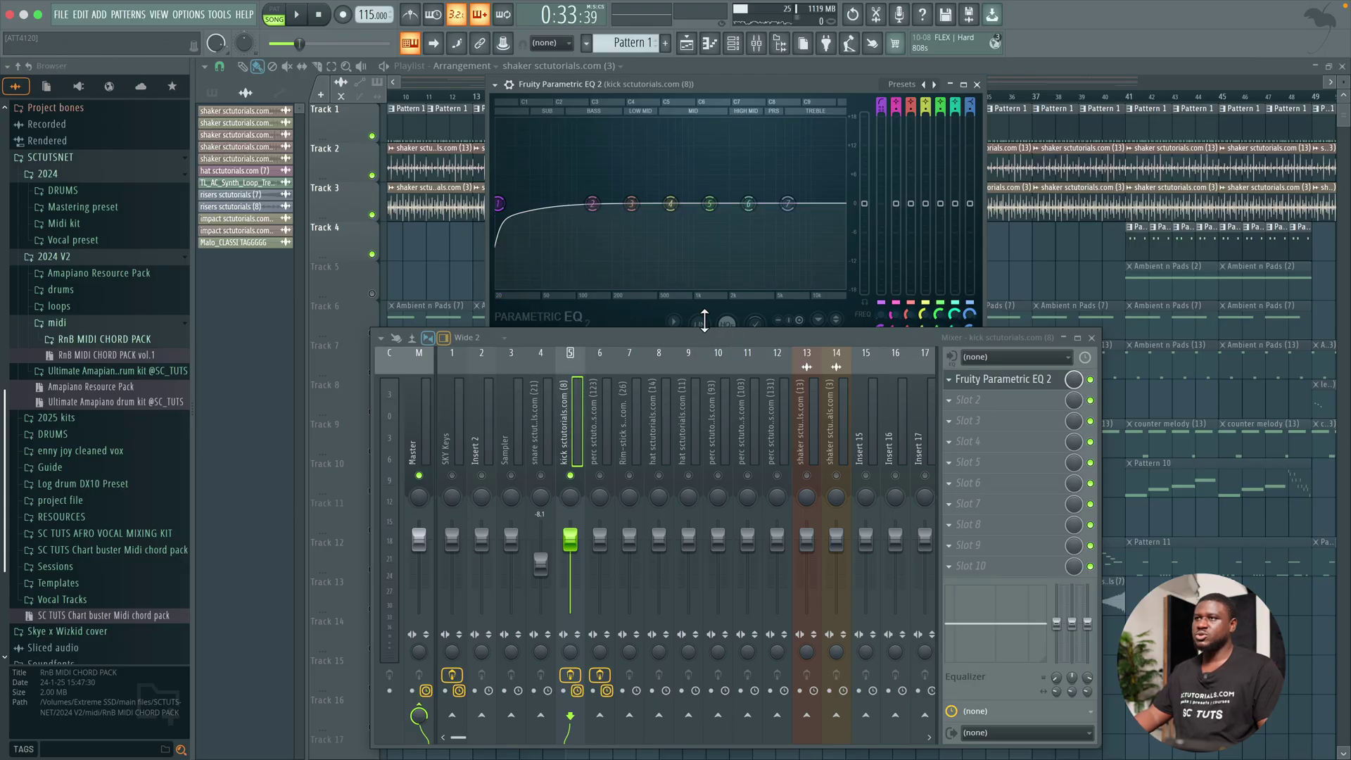
Step: Set the high-pass cutoff to about 25 Hz and audition the kick
{"action": "left_click_drag", "start_coordinate": [699, 333], "coordinate": [698, 350]}
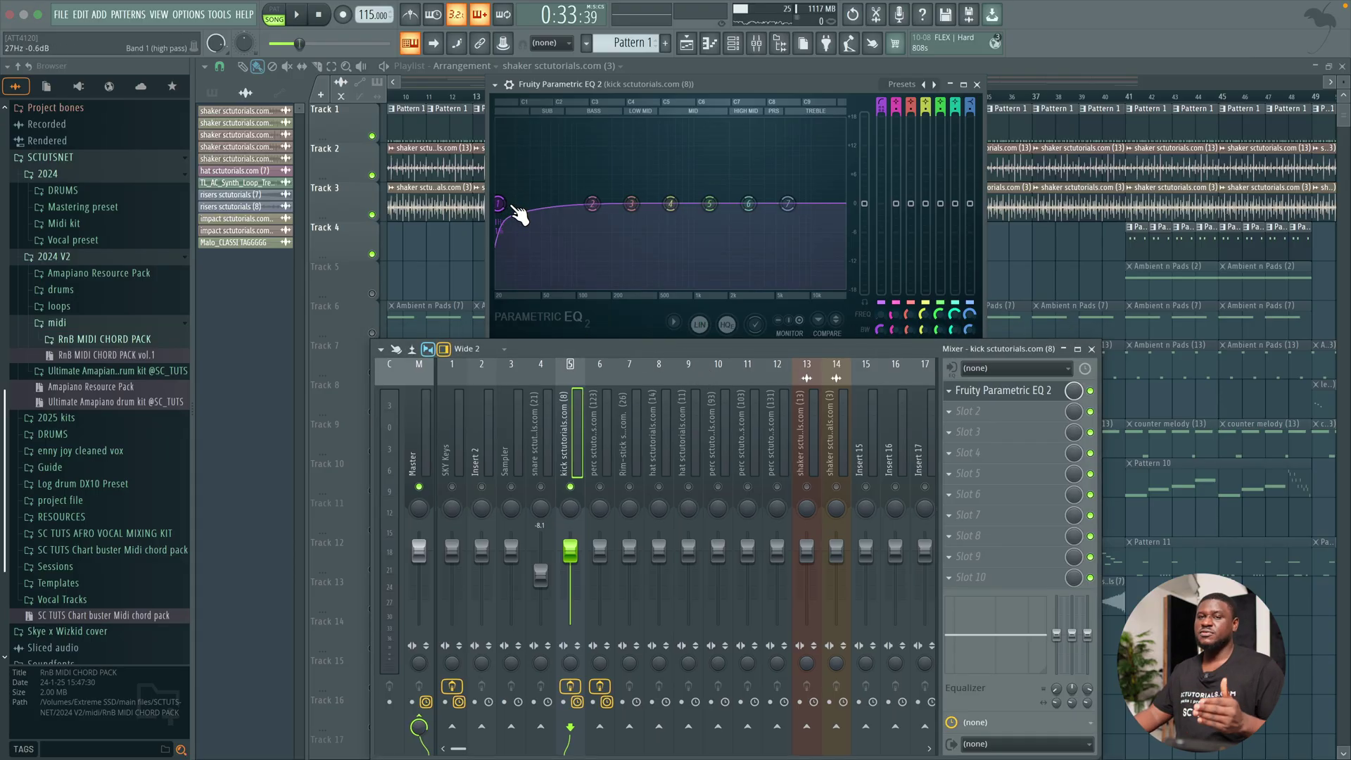
{"action": "key", "text": "space"}
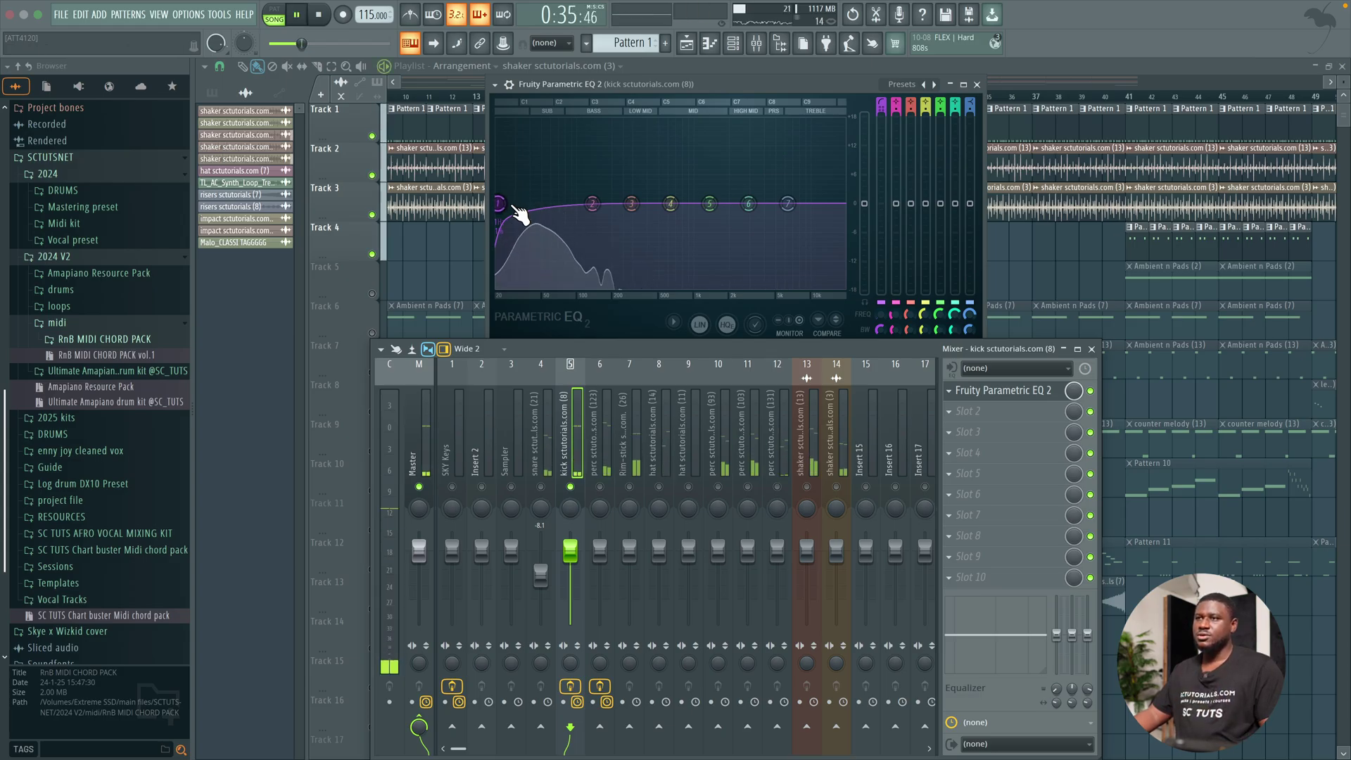
{"action": "key", "text": "space"}
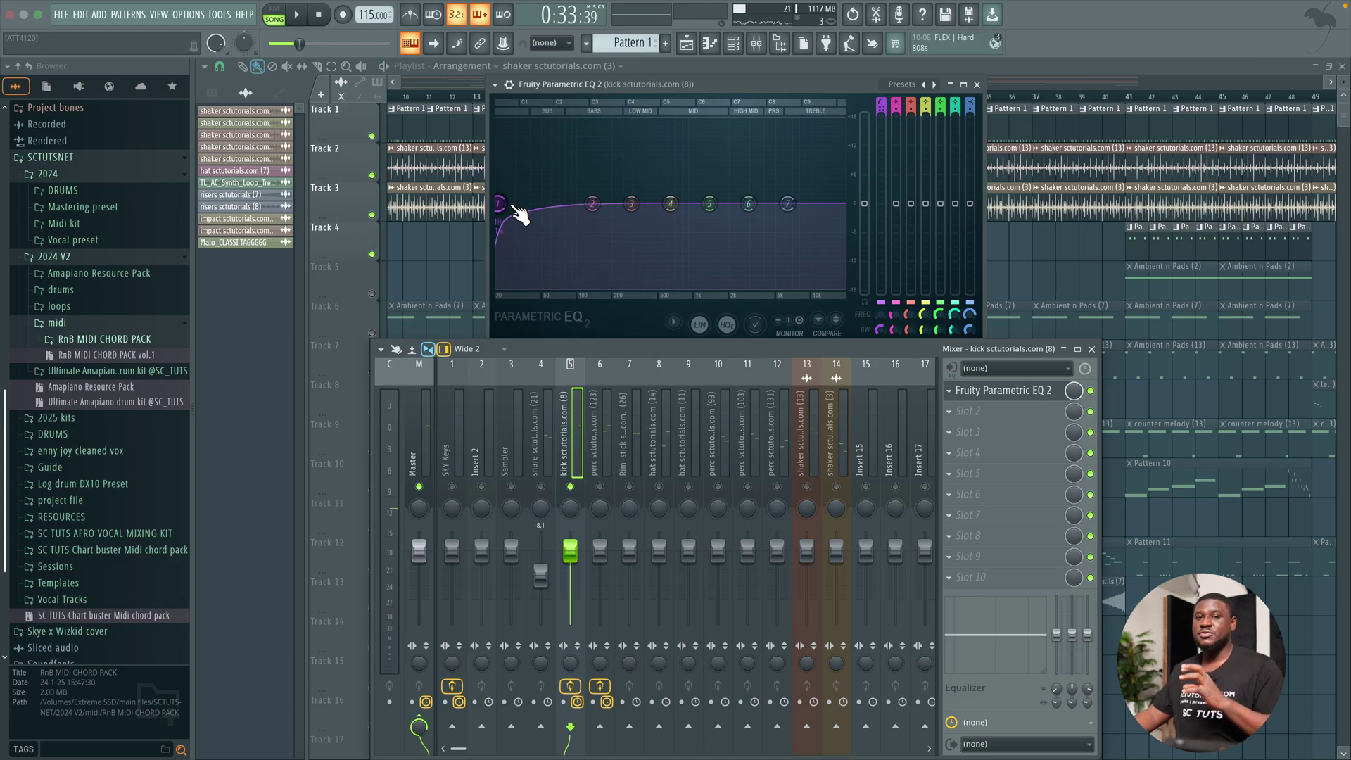
{"action": "left_click_drag", "start_coordinate": [499, 204], "coordinate": [507, 203]}
{"action": "key", "text": "space"}
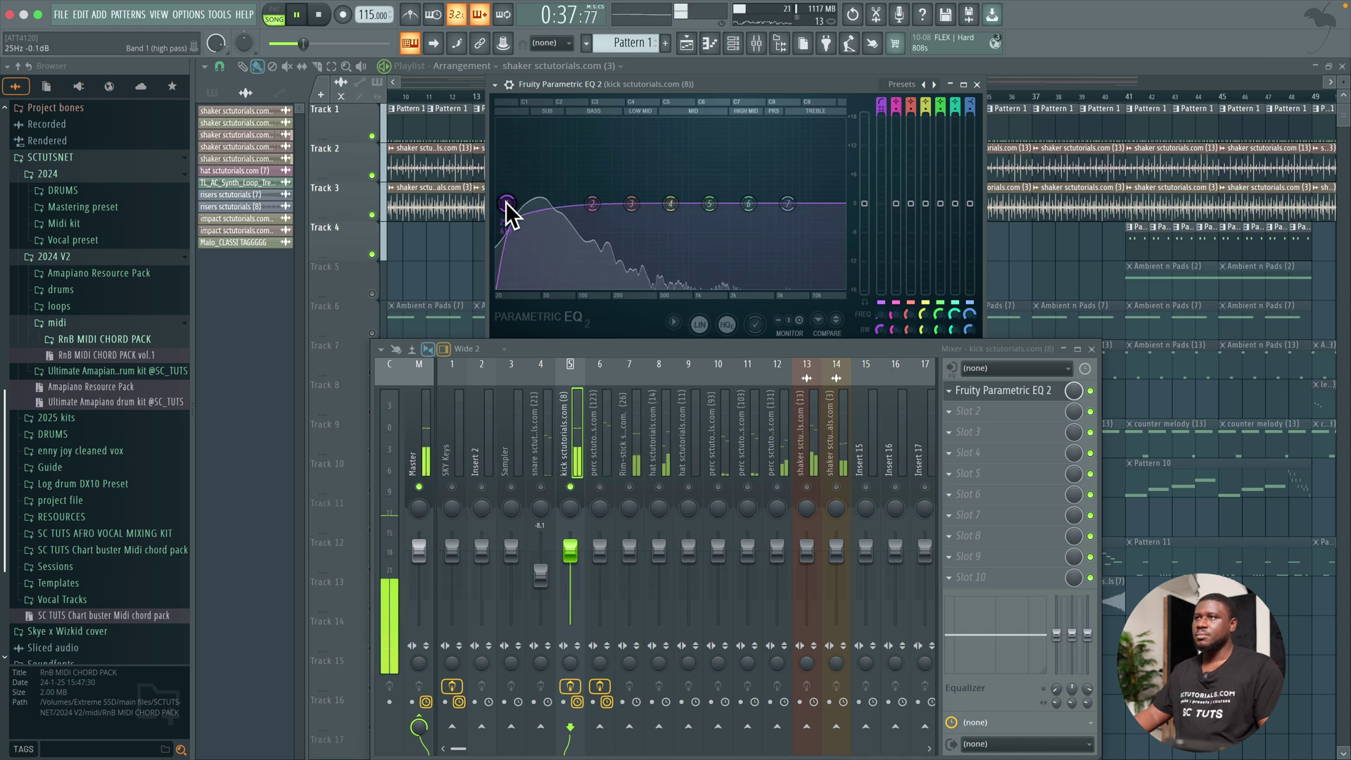
{"action": "key", "text": "space"}
Step: Close the EQ window and re-enable the Rim-stick channel during playback
{"action": "left_click", "coordinate": [977, 85]}
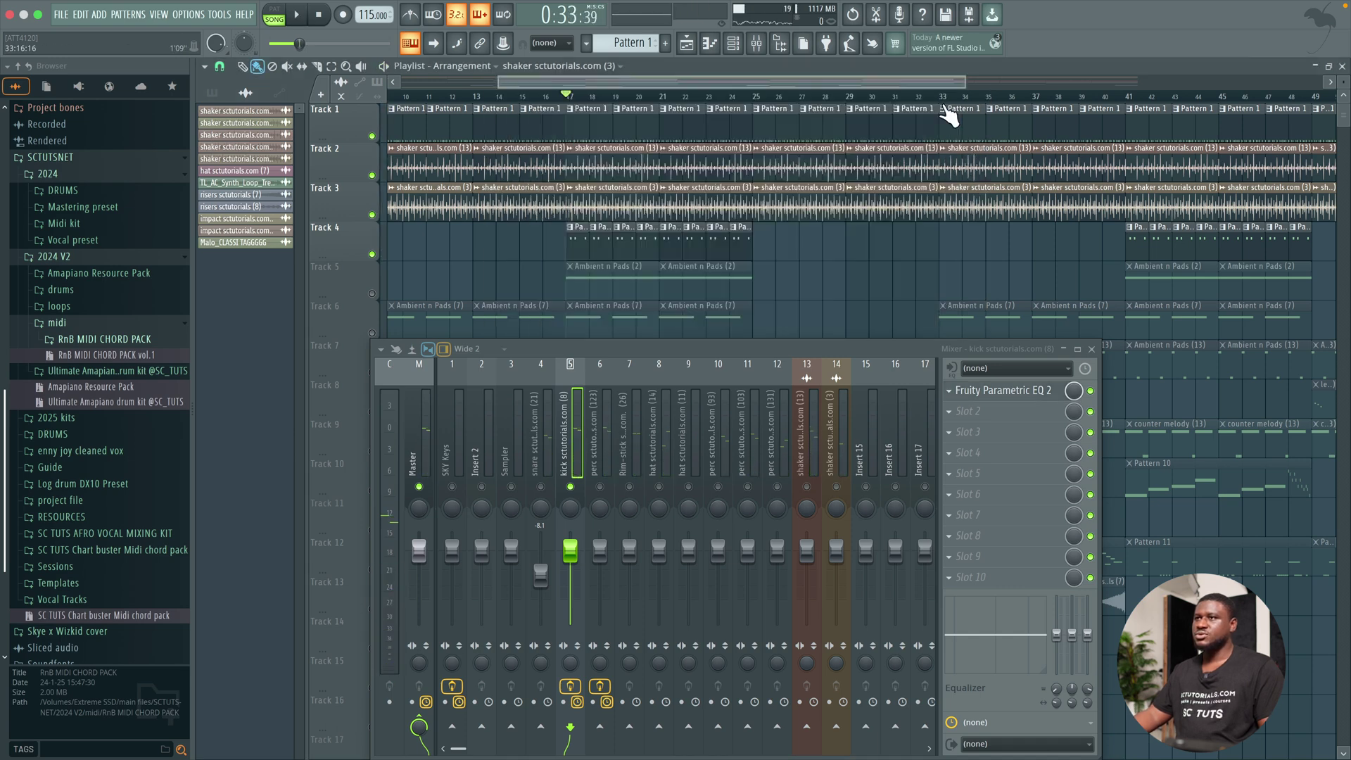
{"action": "left_click", "coordinate": [595, 442]}
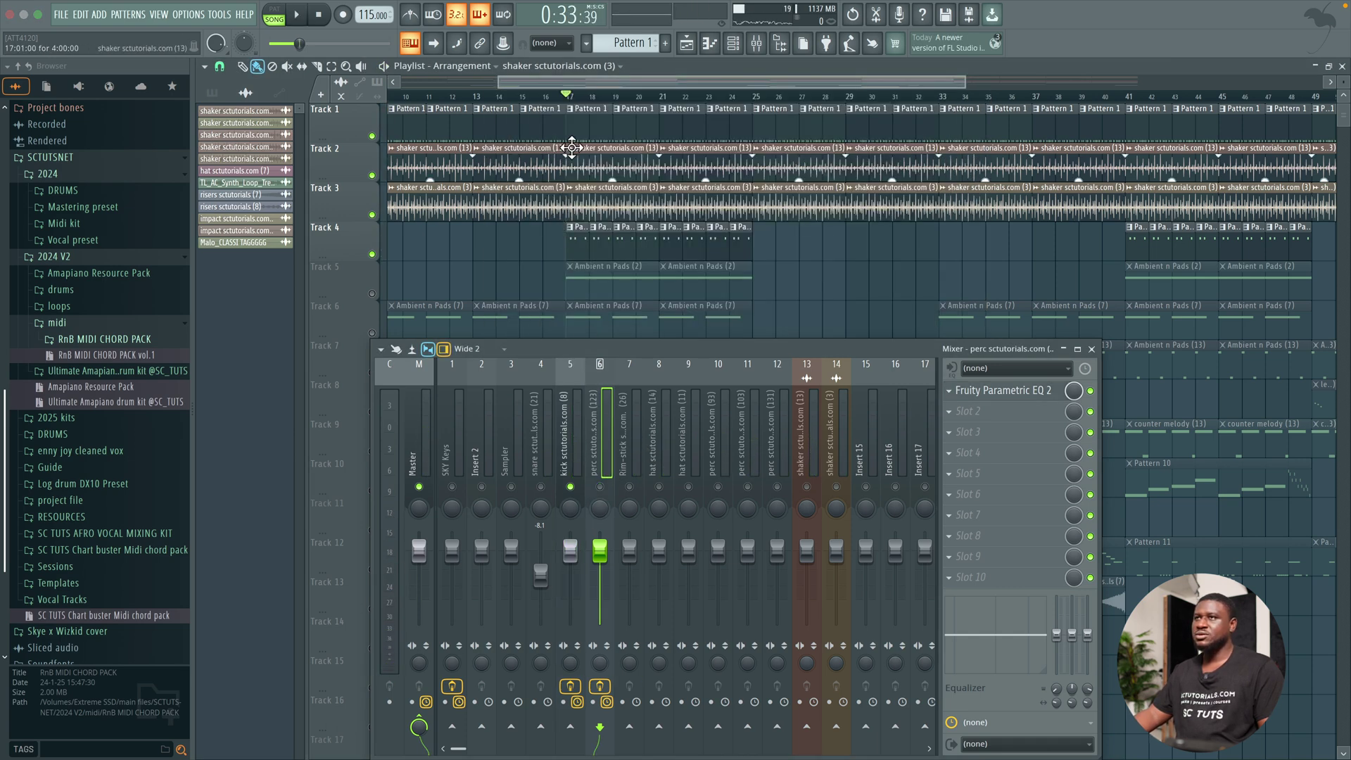
{"action": "key", "text": "space"}
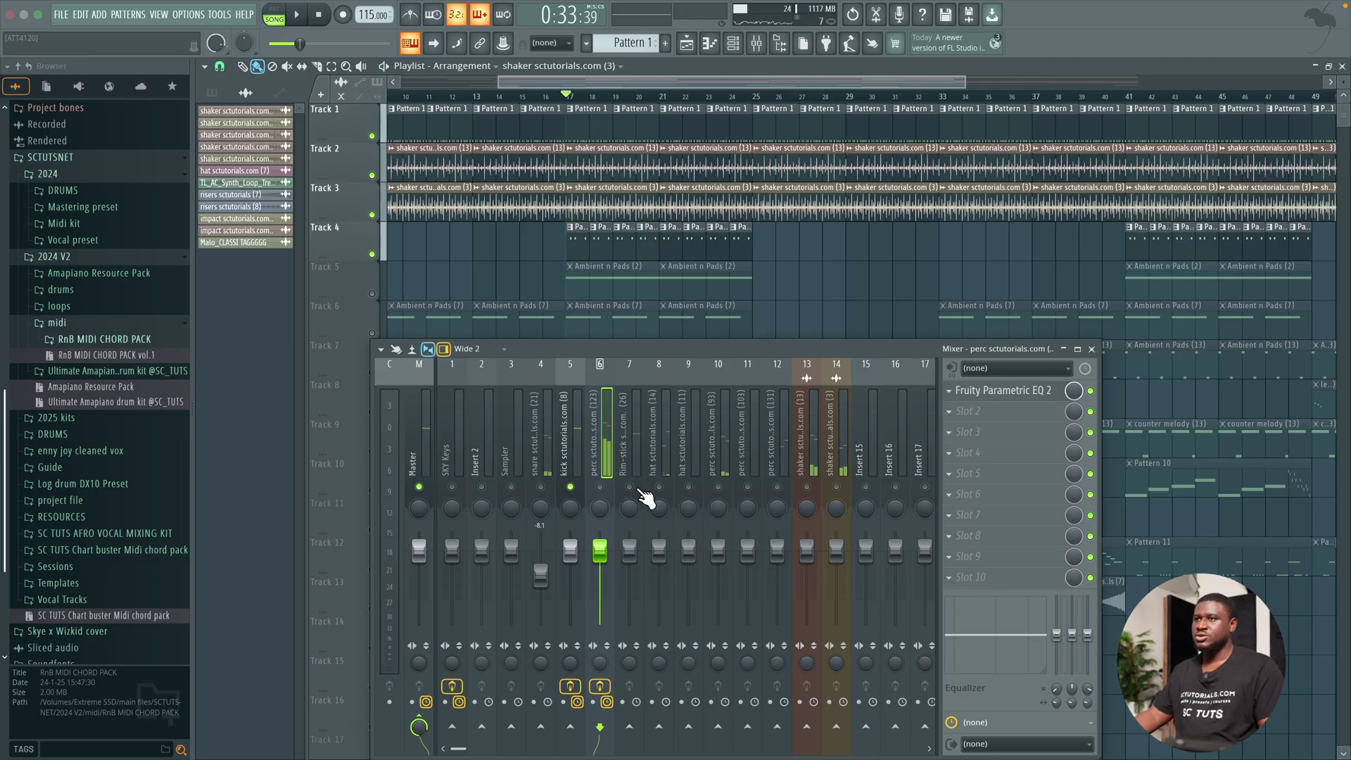
{"action": "left_click", "coordinate": [629, 487]}
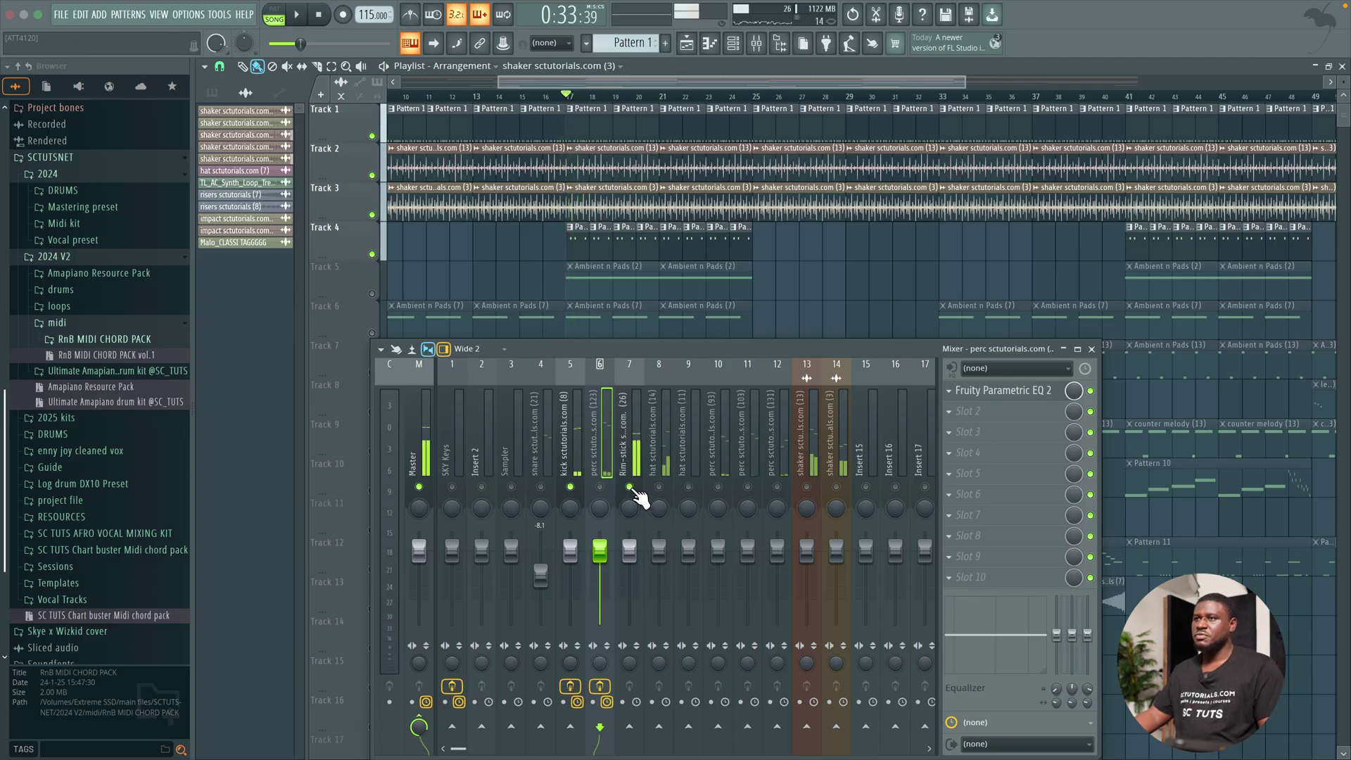
{"action": "key", "text": "space"}
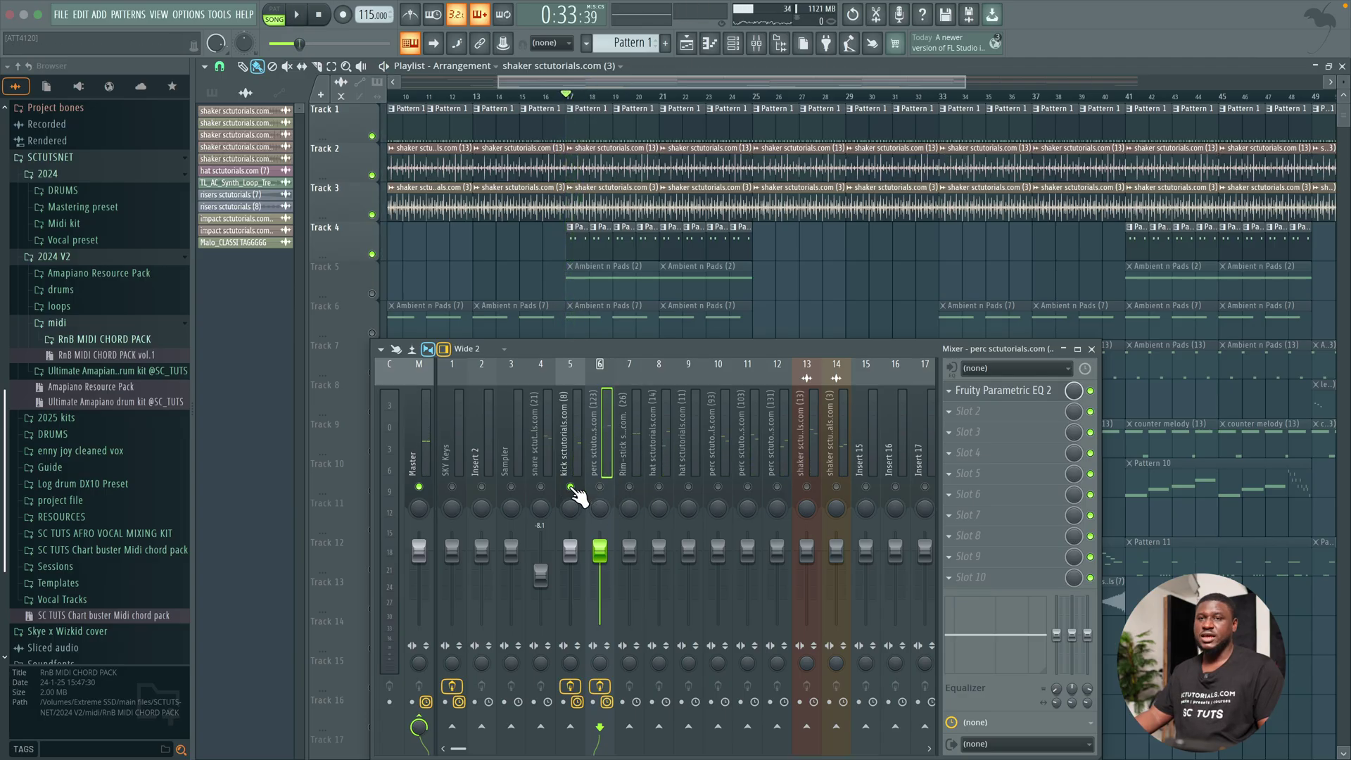
Step: Pull the Rim-stick fader down, then back up to about -3.4 dB while auditioning
{"action": "left_click", "coordinate": [630, 487]}
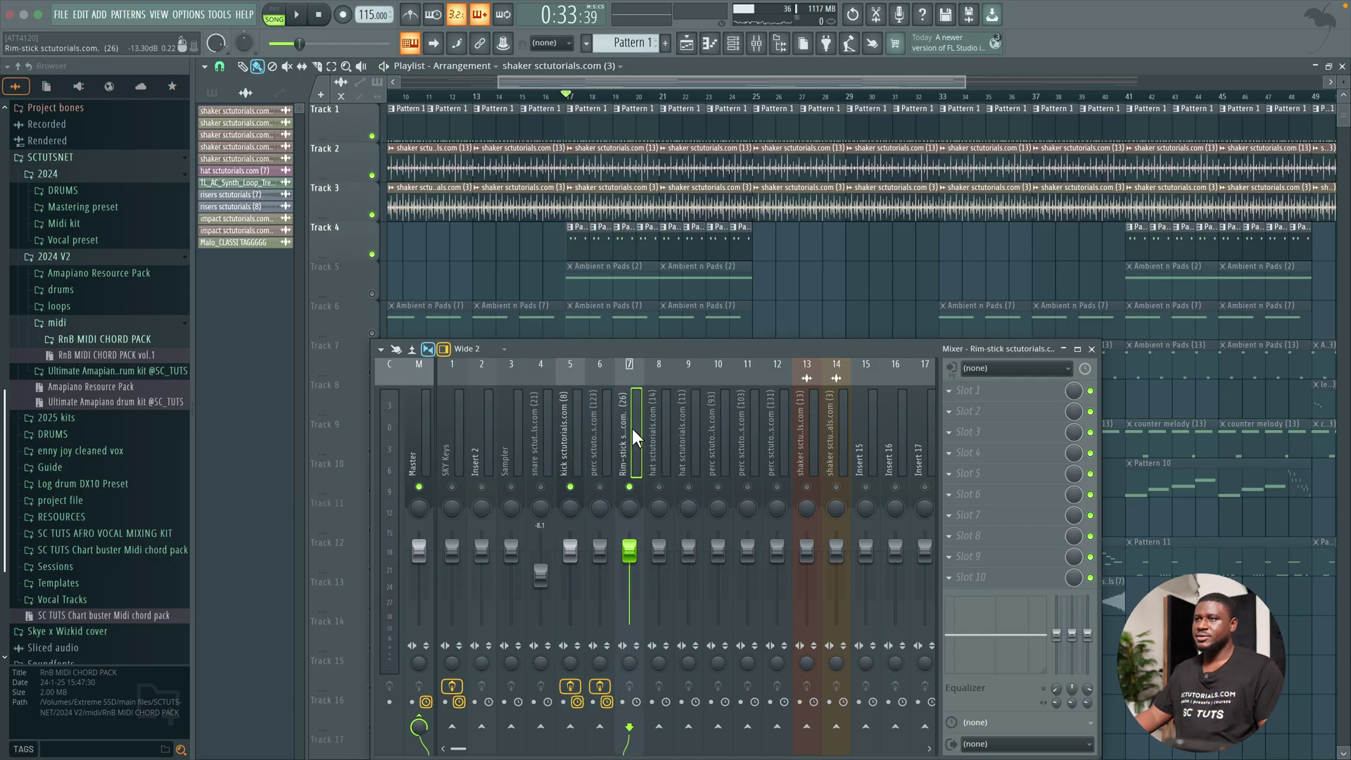
{"action": "key", "text": "space"}
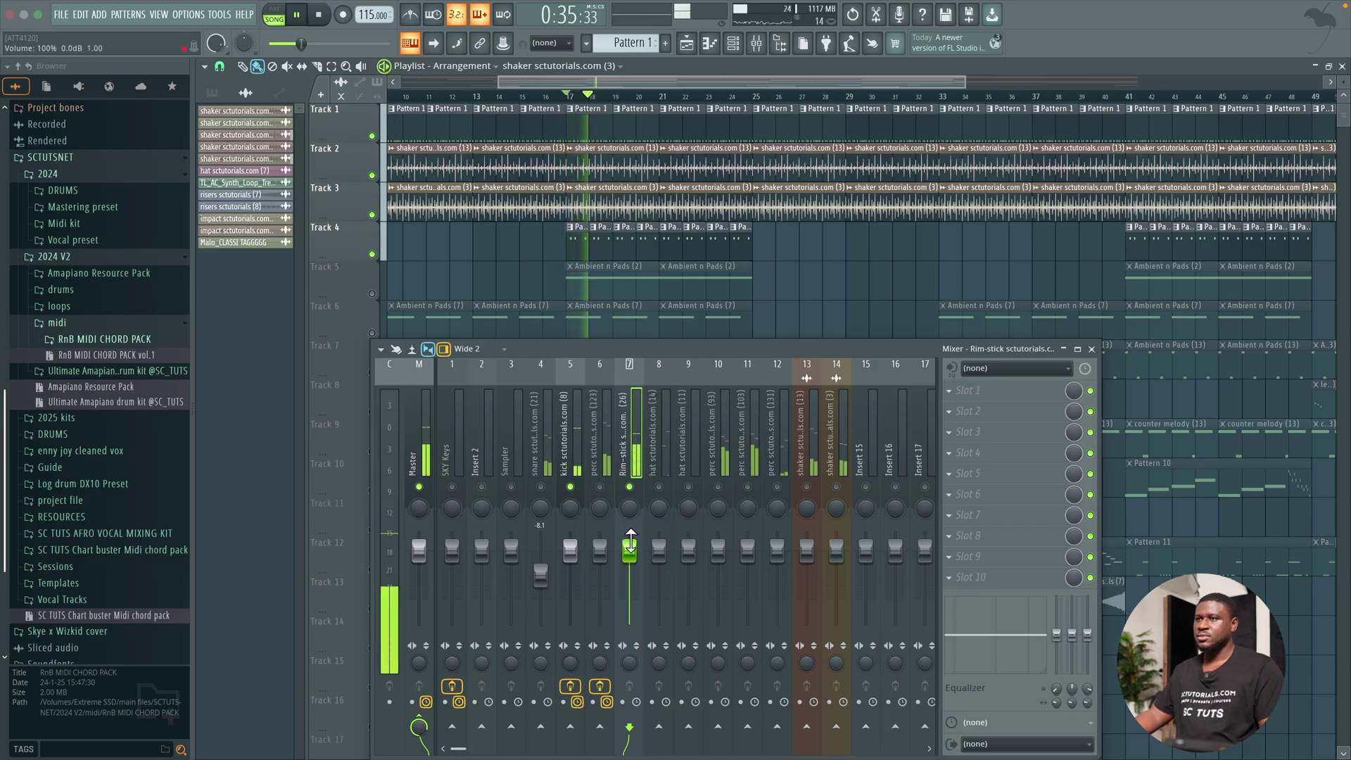
{"action": "key", "text": "space"}
{"action": "left_click_drag", "start_coordinate": [629, 550], "coordinate": [629, 602]}
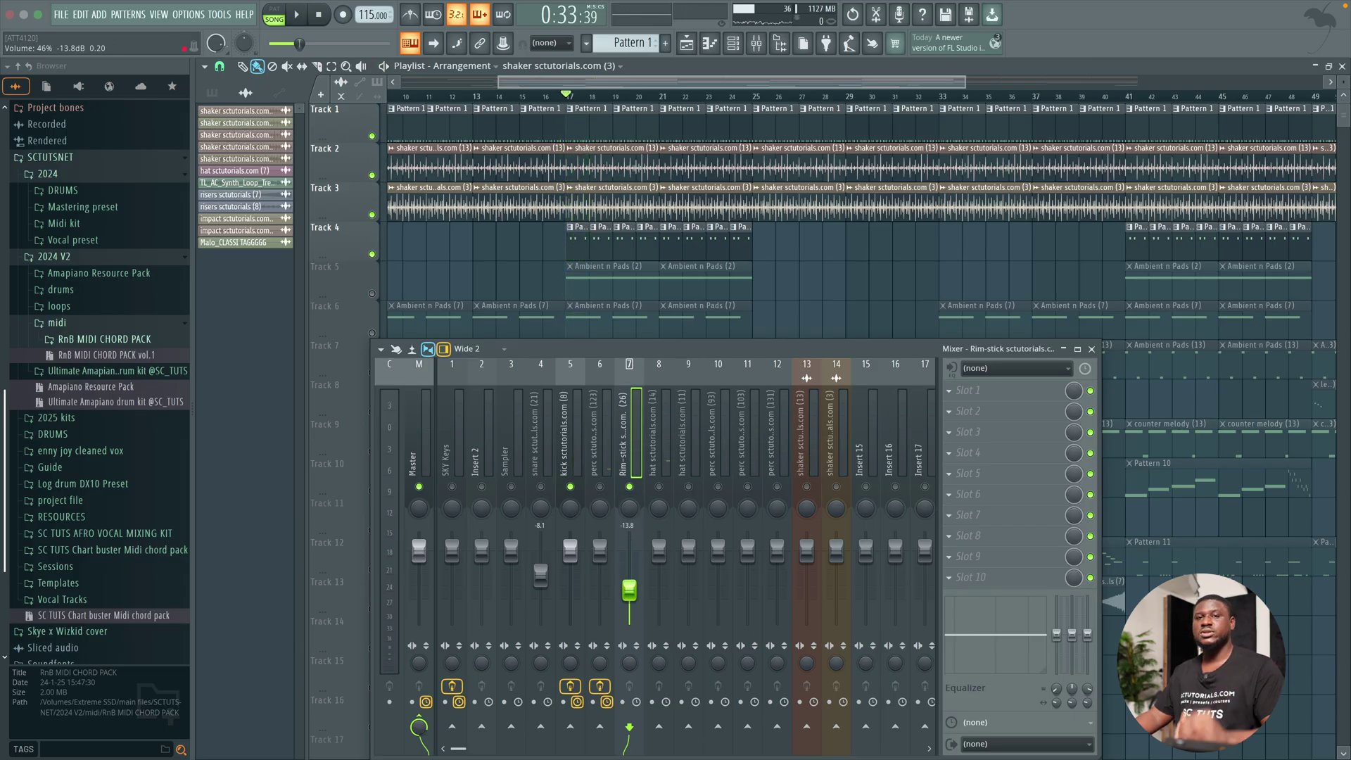
{"action": "key", "text": "space"}
{"action": "left_click_drag", "start_coordinate": [630, 590], "coordinate": [630, 560]}
{"action": "key", "text": "space"}
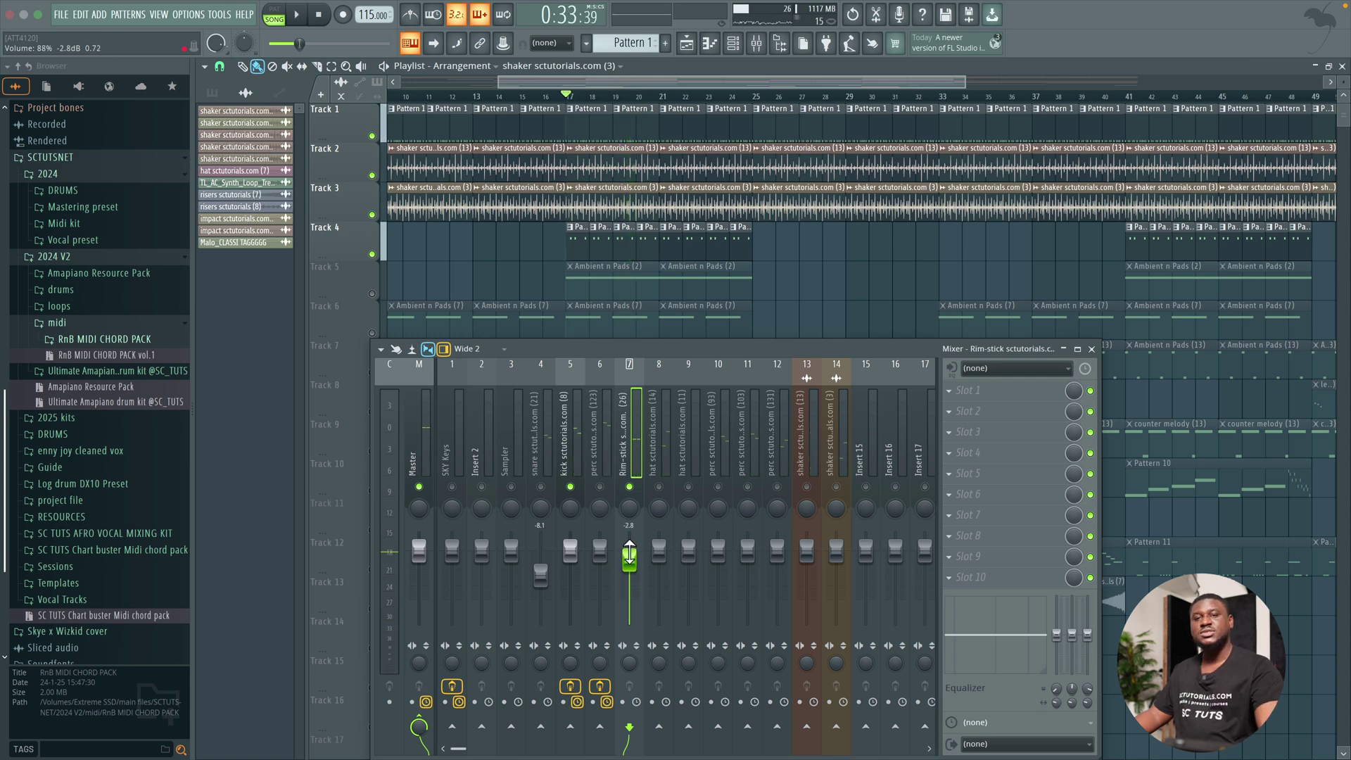
Step: Load Fruity Parametric EQ 2 on the Rim-stick insert and pull band 1 down to -18 dB
{"action": "left_click", "coordinate": [957, 392]}
{"action": "left_click", "coordinate": [788, 223]}
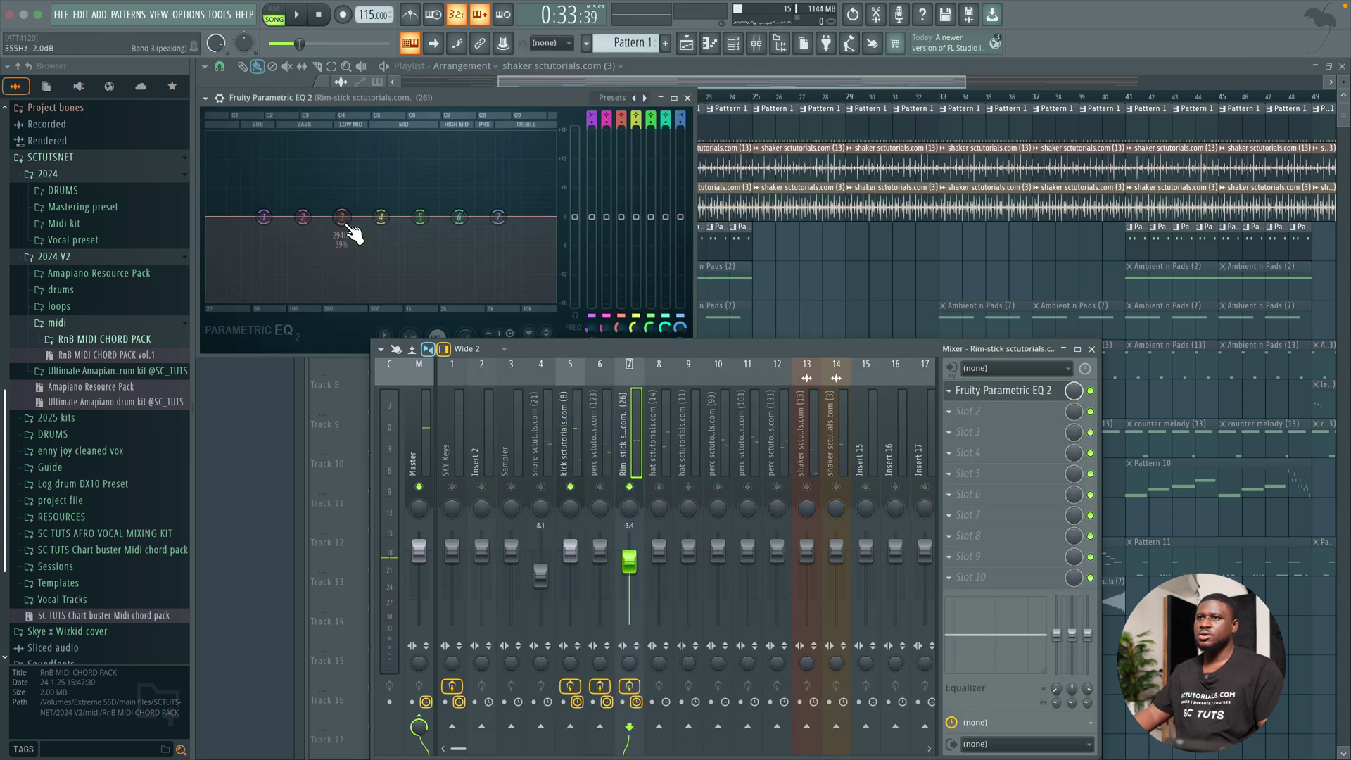
{"action": "left_click_drag", "start_coordinate": [264, 218], "coordinate": [293, 300]}
{"action": "key", "text": "space"}
{"action": "key", "text": "space"}
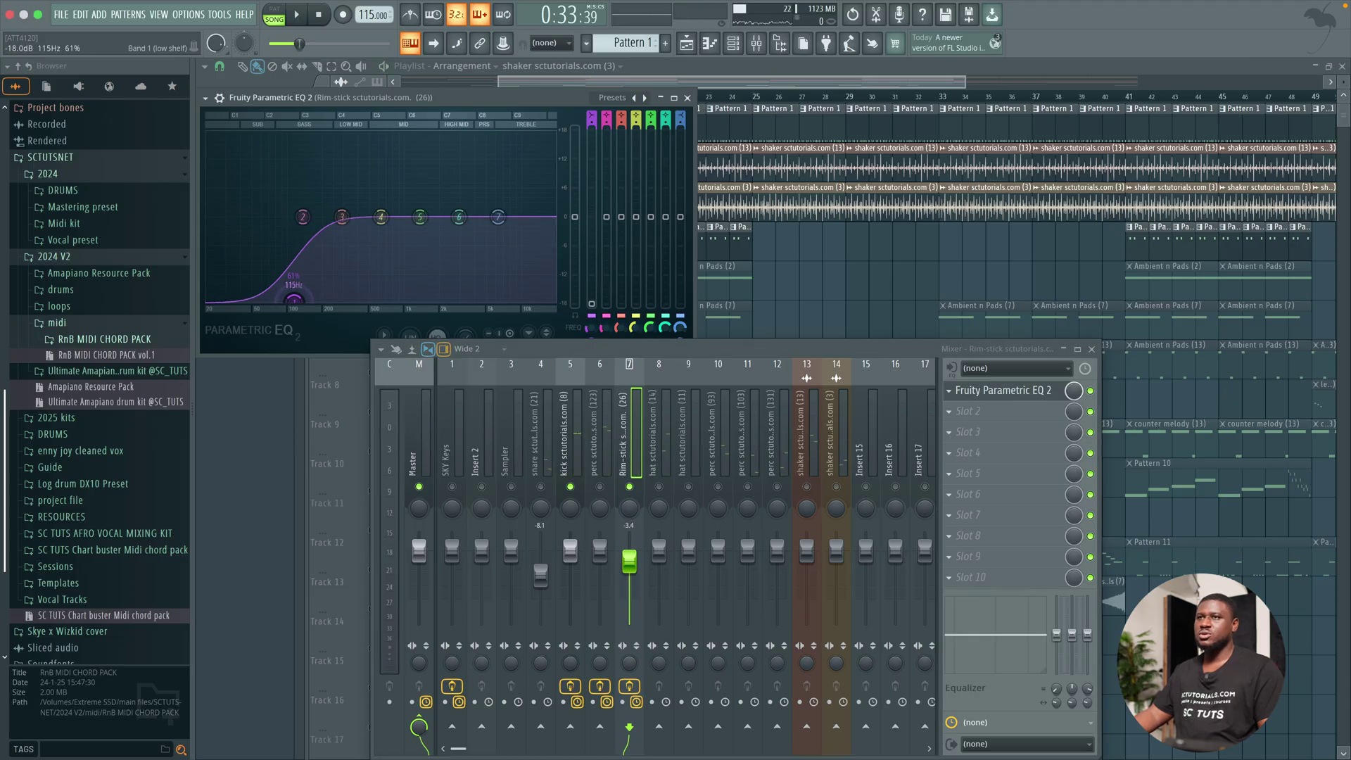
{"action": "key", "text": "space"}
{"action": "key", "text": "space"}
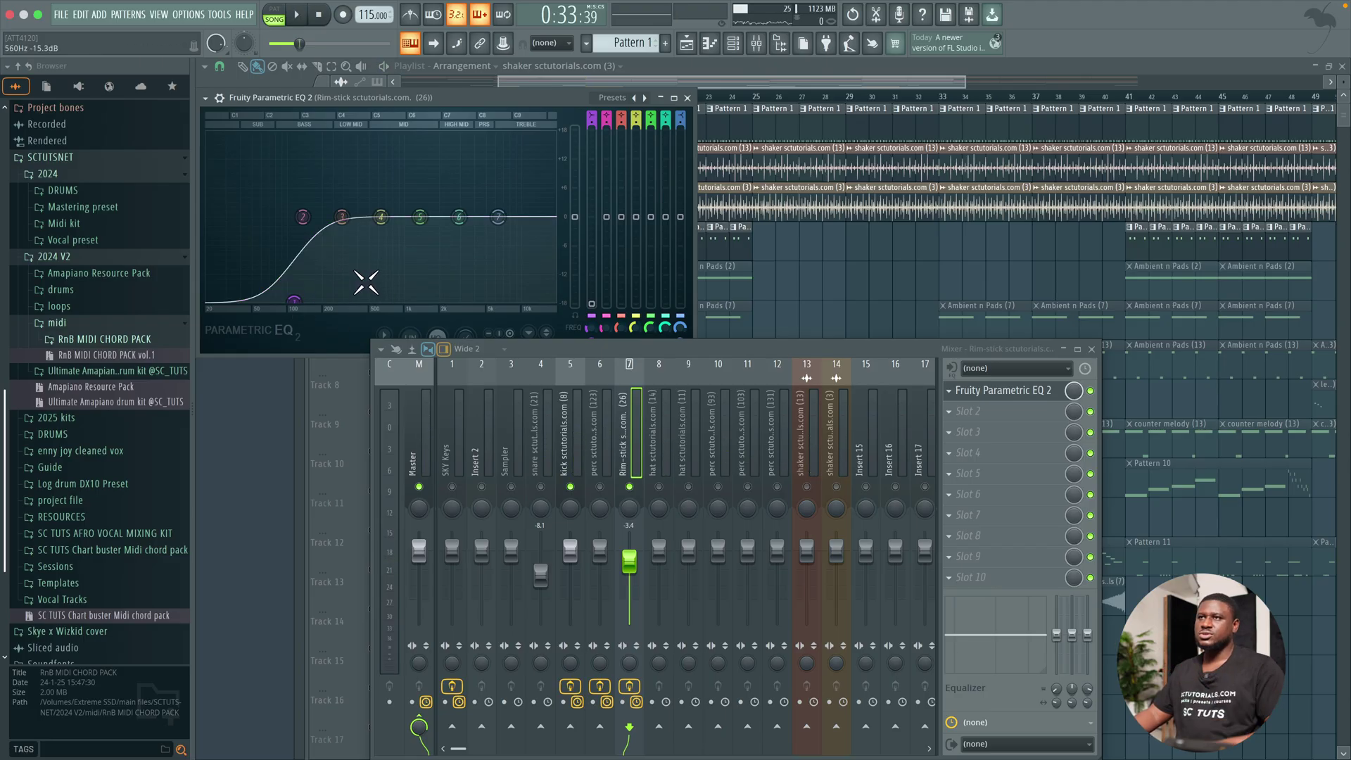
{"action": "key", "text": "space"}
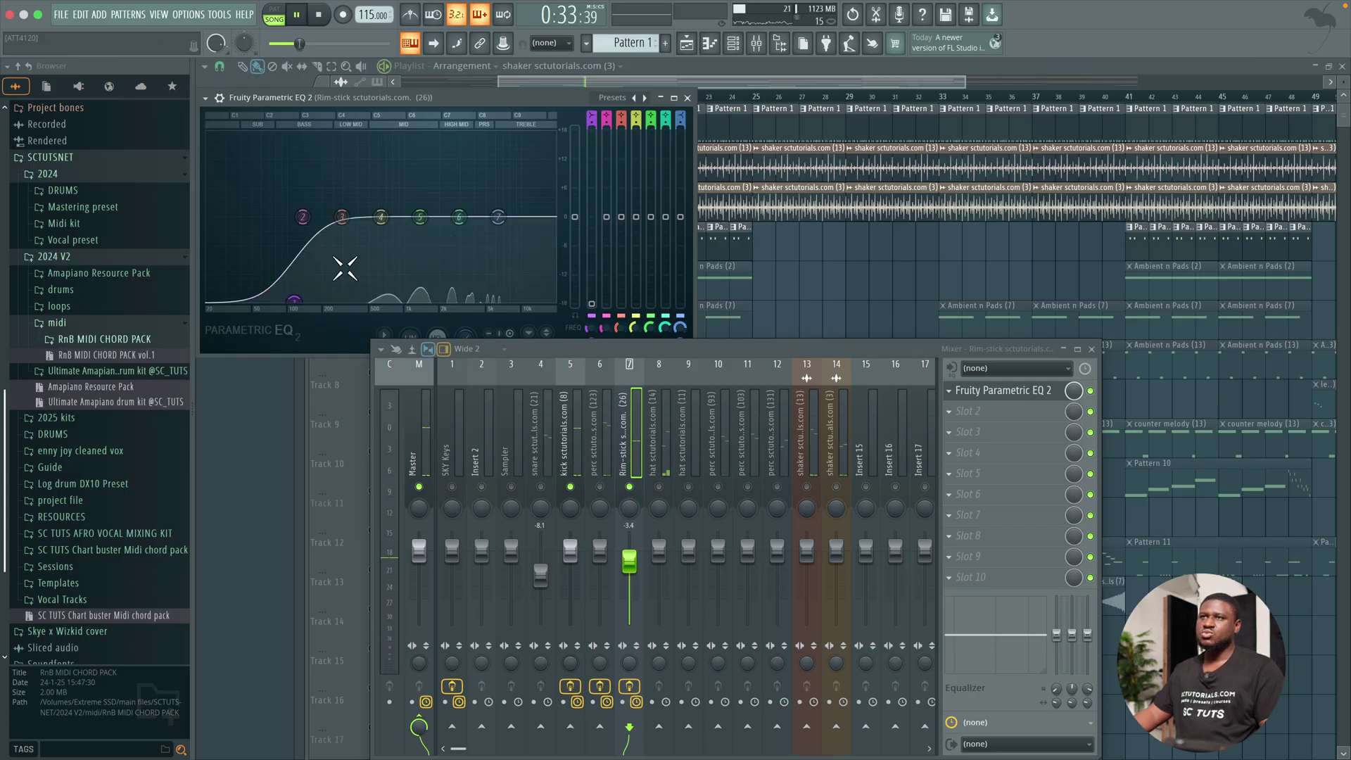
{"action": "key", "text": "space"}
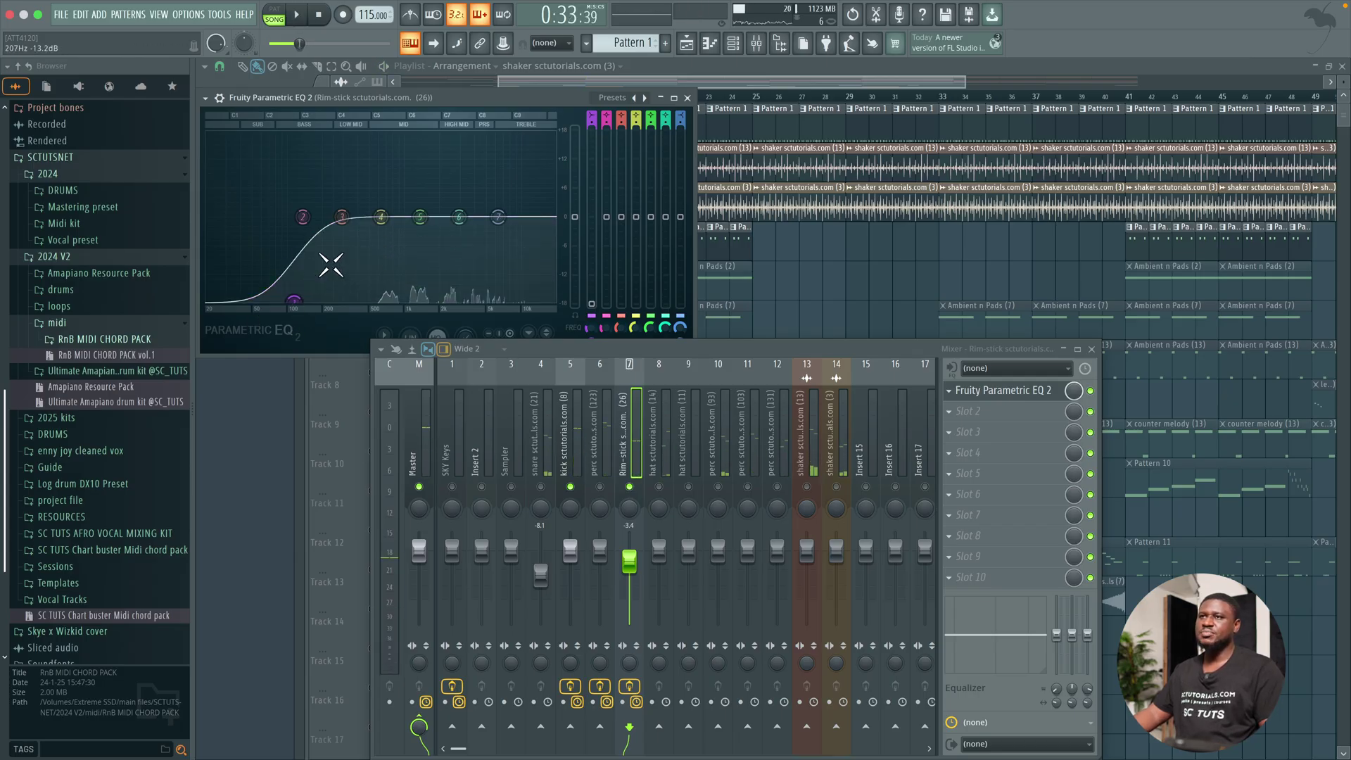
{"action": "key", "text": "space"}
{"action": "key", "text": "space"}
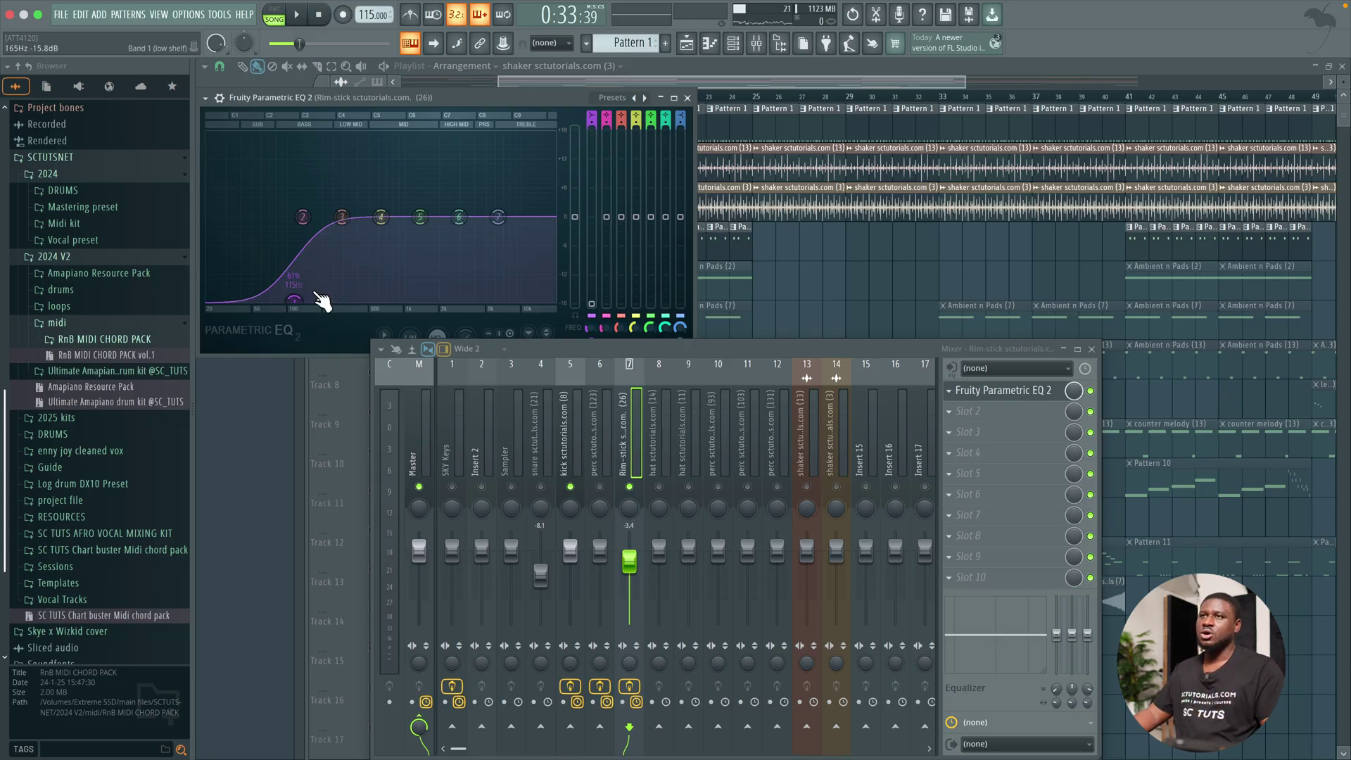
Step: Sweep the low cut up to about 1 kHz, then settle it near 180 Hz
{"action": "left_click_drag", "start_coordinate": [308, 301], "coordinate": [408, 300]}
{"action": "key", "text": "space"}
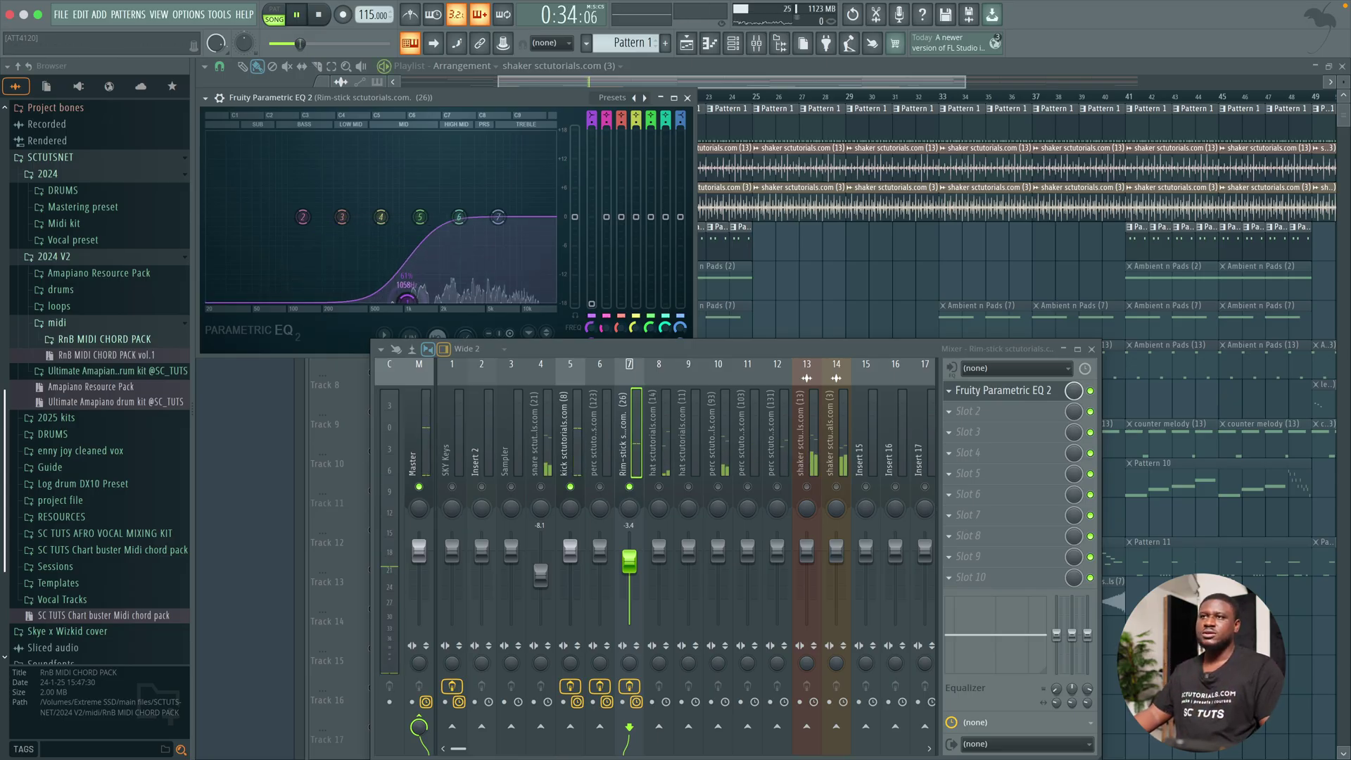
{"action": "key", "text": "space"}
{"action": "left_click_drag", "start_coordinate": [408, 301], "coordinate": [317, 300]}
{"action": "key", "text": "space"}
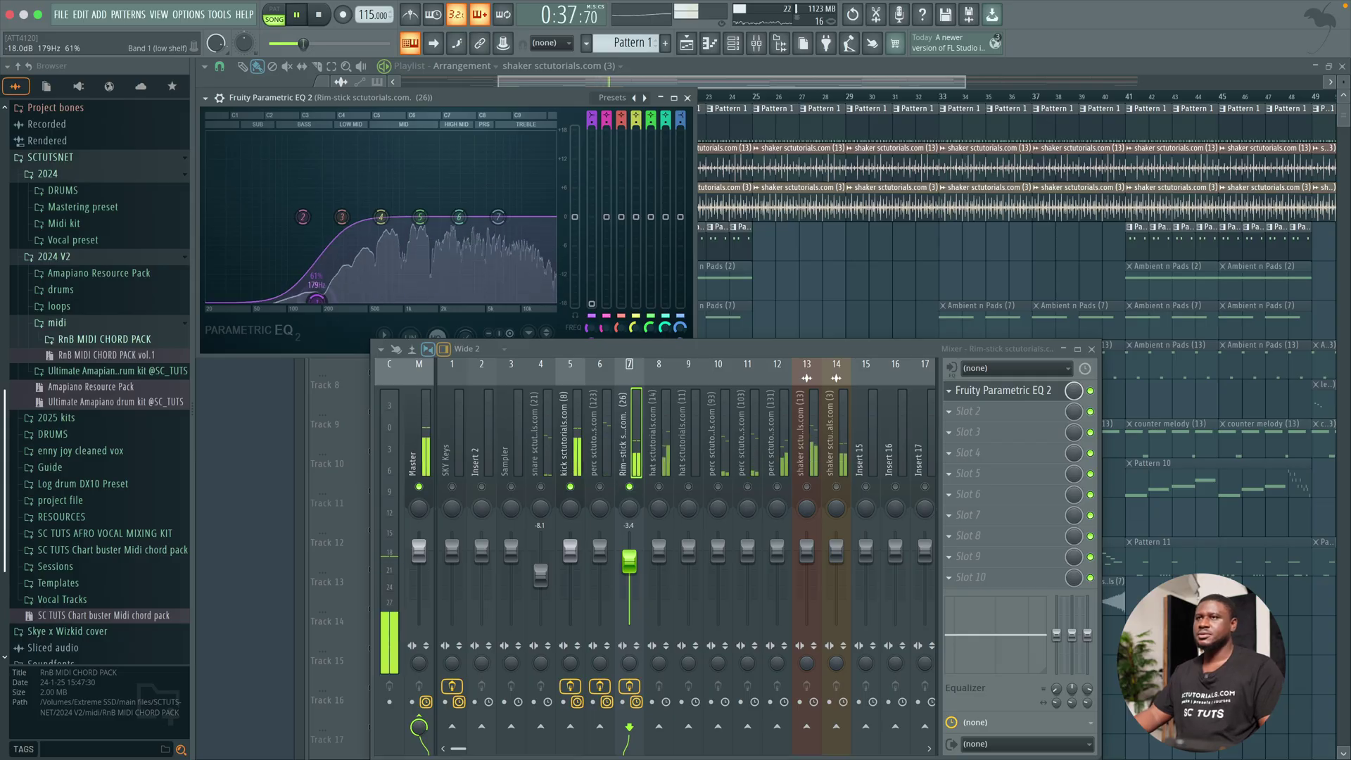
{"action": "key", "text": "space"}
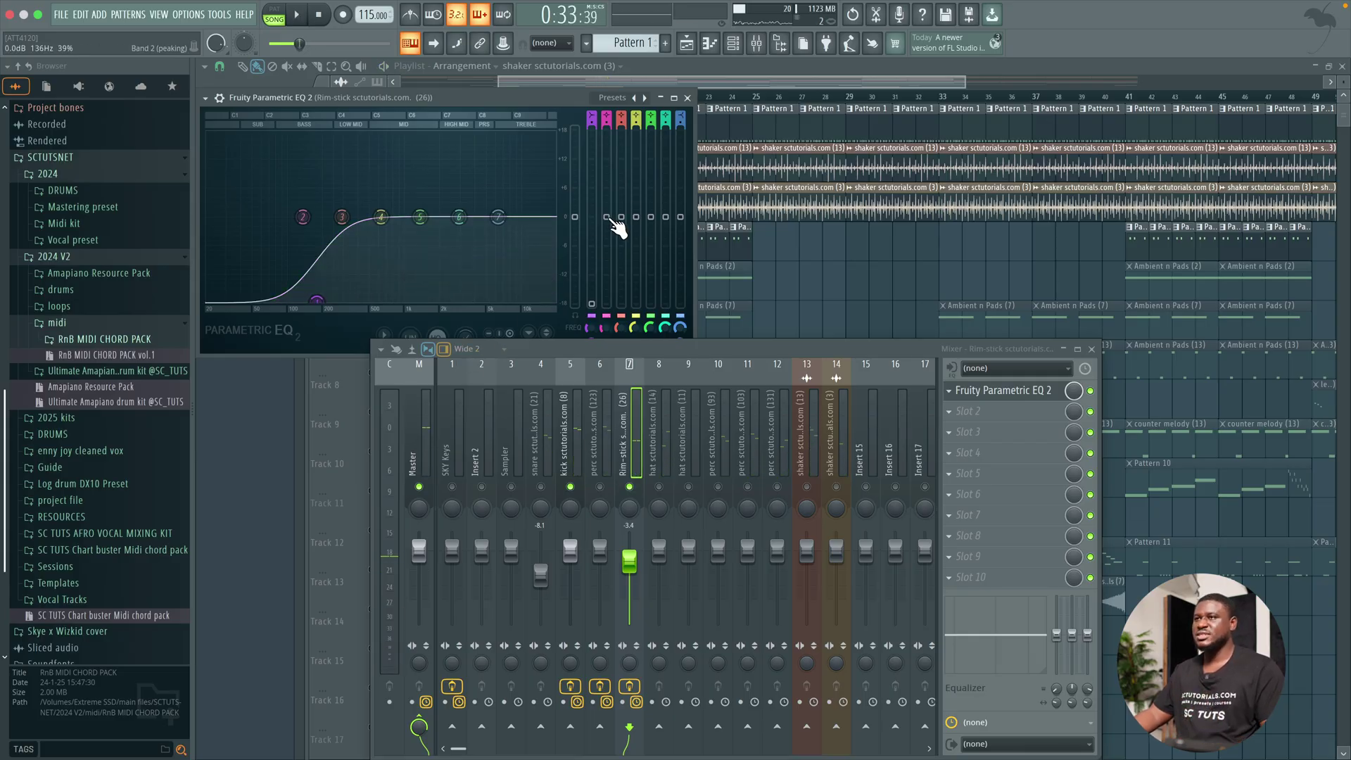
{"action": "left_click", "coordinate": [688, 98]}
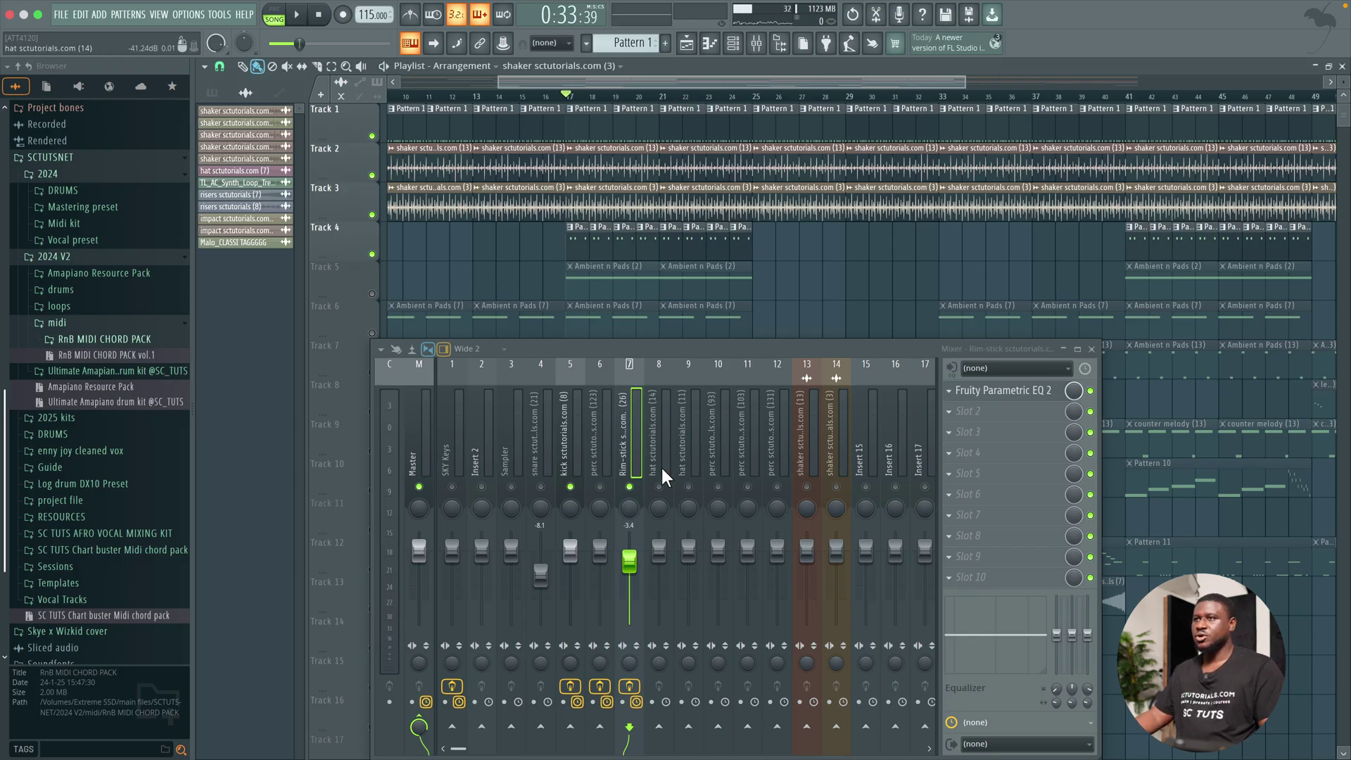
Step: Load Fruity Parametric EQ 2 on insert 10 (perc) and drag its low shelf to about 34 Hz
{"action": "key", "text": "space"}
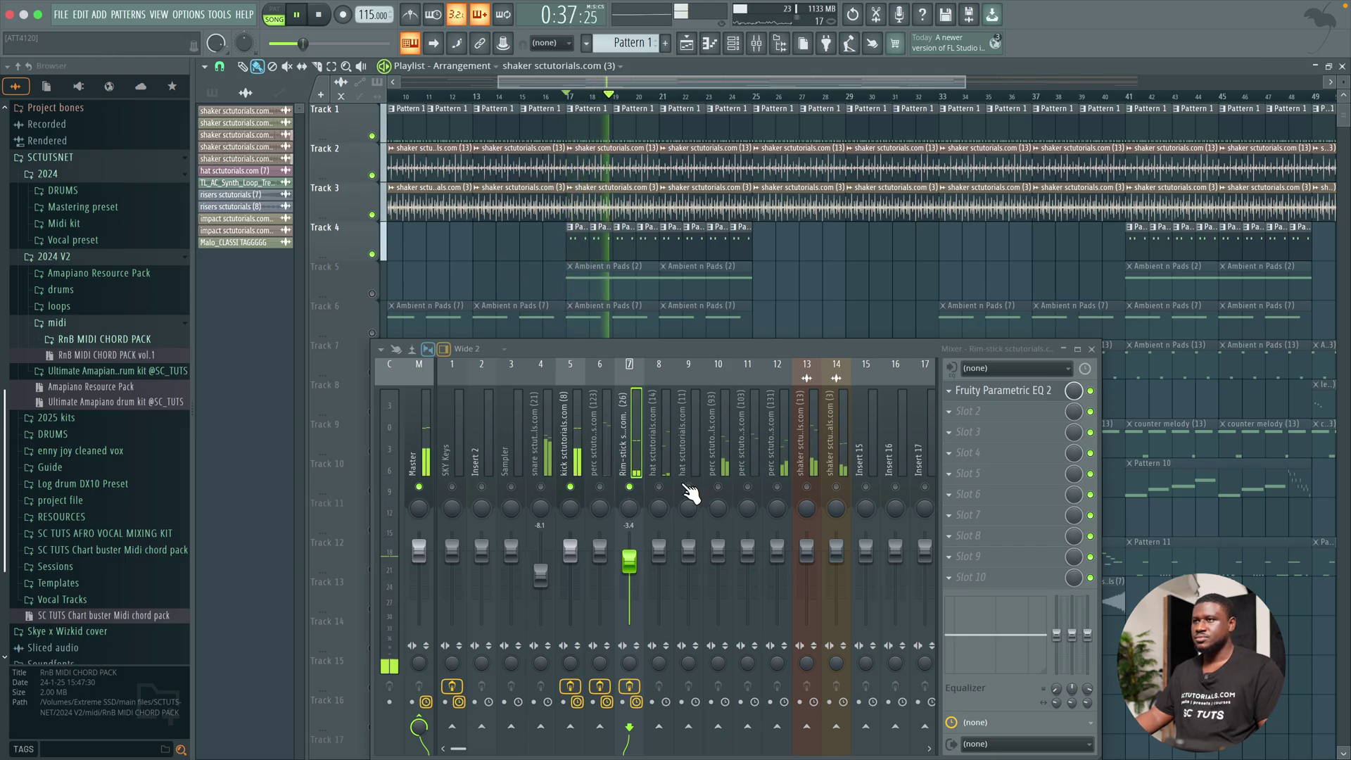
{"action": "left_click", "coordinate": [717, 463]}
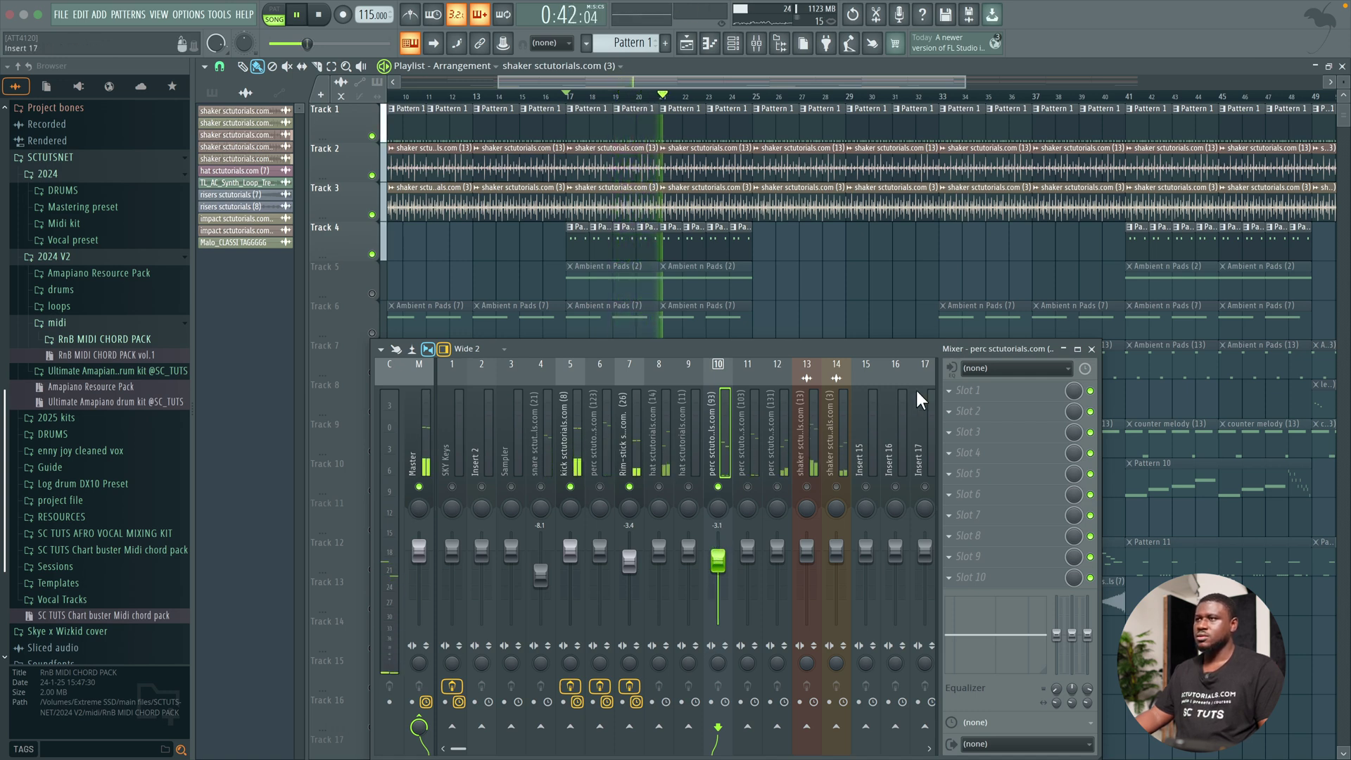
{"action": "left_click", "coordinate": [977, 392]}
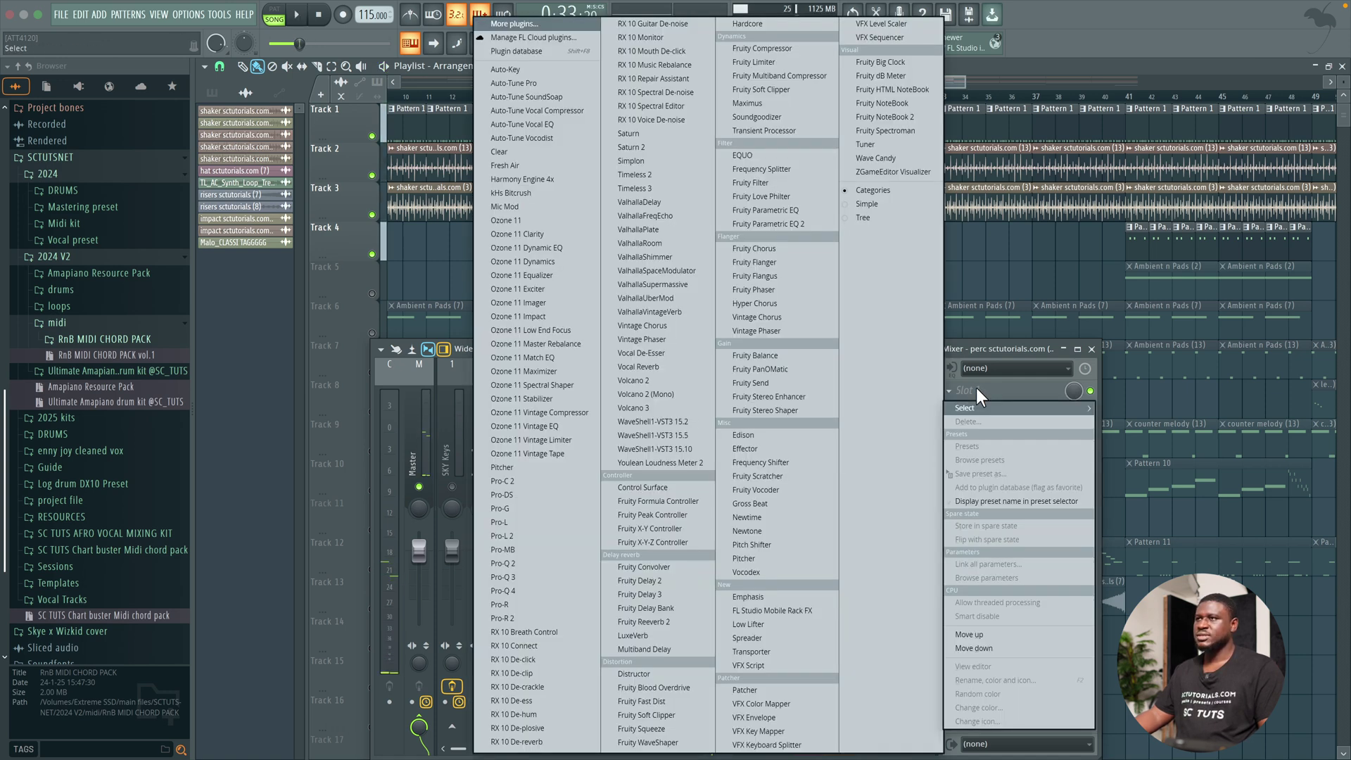
{"action": "left_click", "coordinate": [788, 225]}
{"action": "key", "text": "space"}
{"action": "left_click_drag", "start_coordinate": [545, 270], "coordinate": [526, 269]}
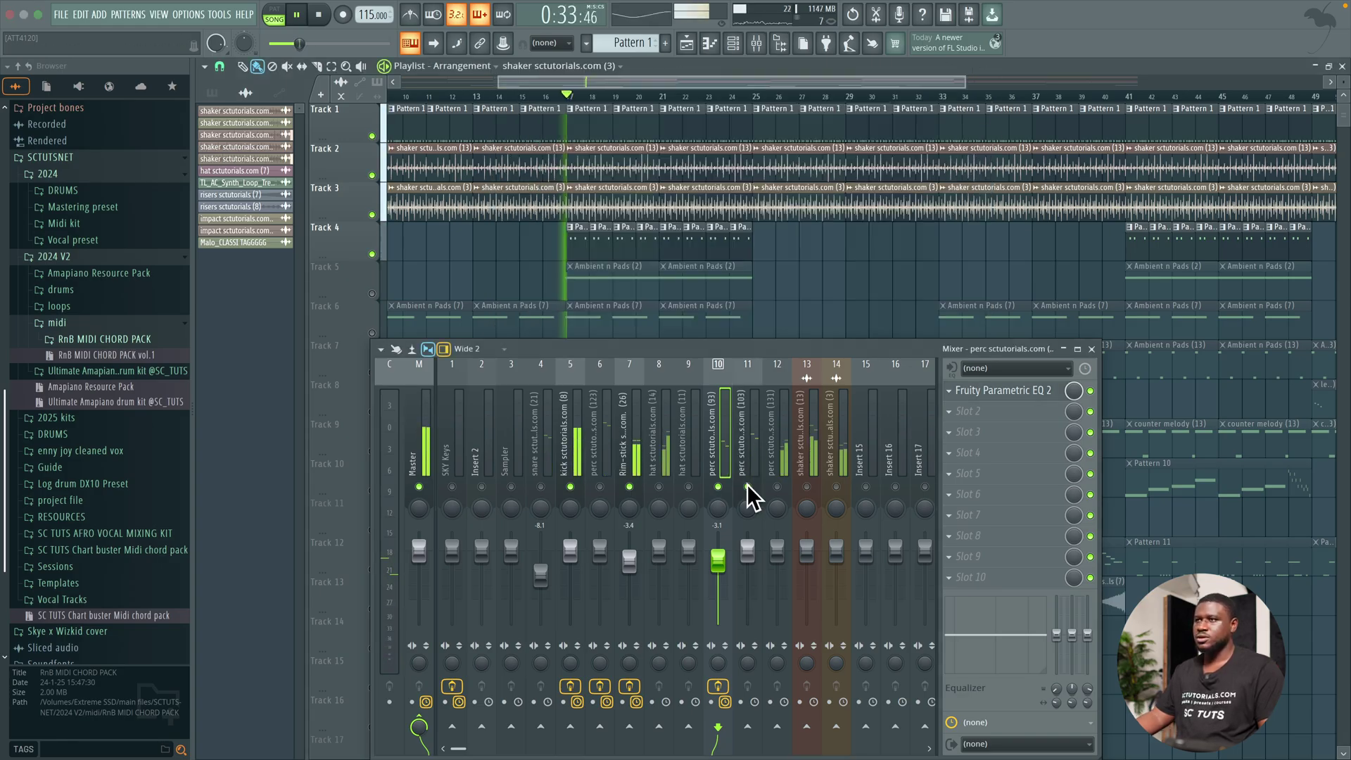
Step: Lower the insert 11 perc fader to about -4.5 dB
{"action": "left_click", "coordinate": [747, 486]}
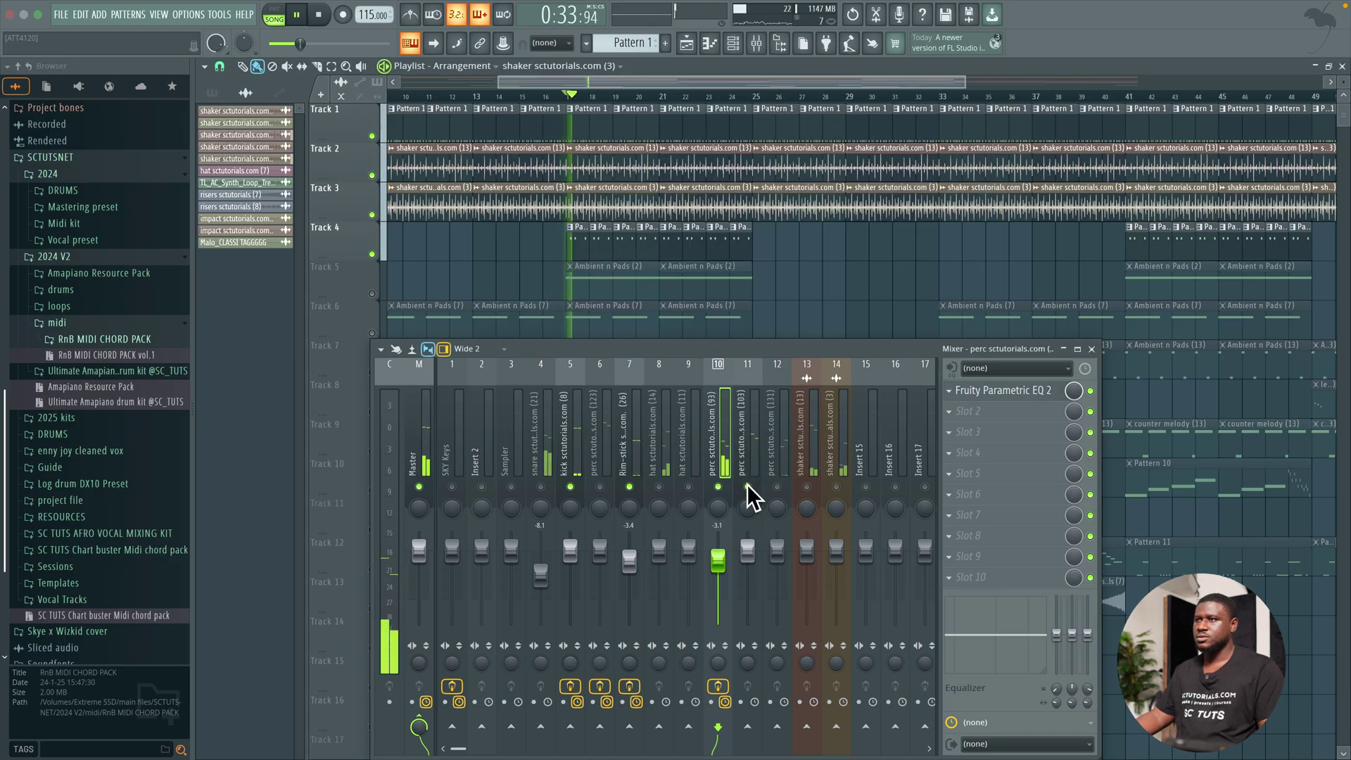
{"action": "left_click", "coordinate": [744, 444]}
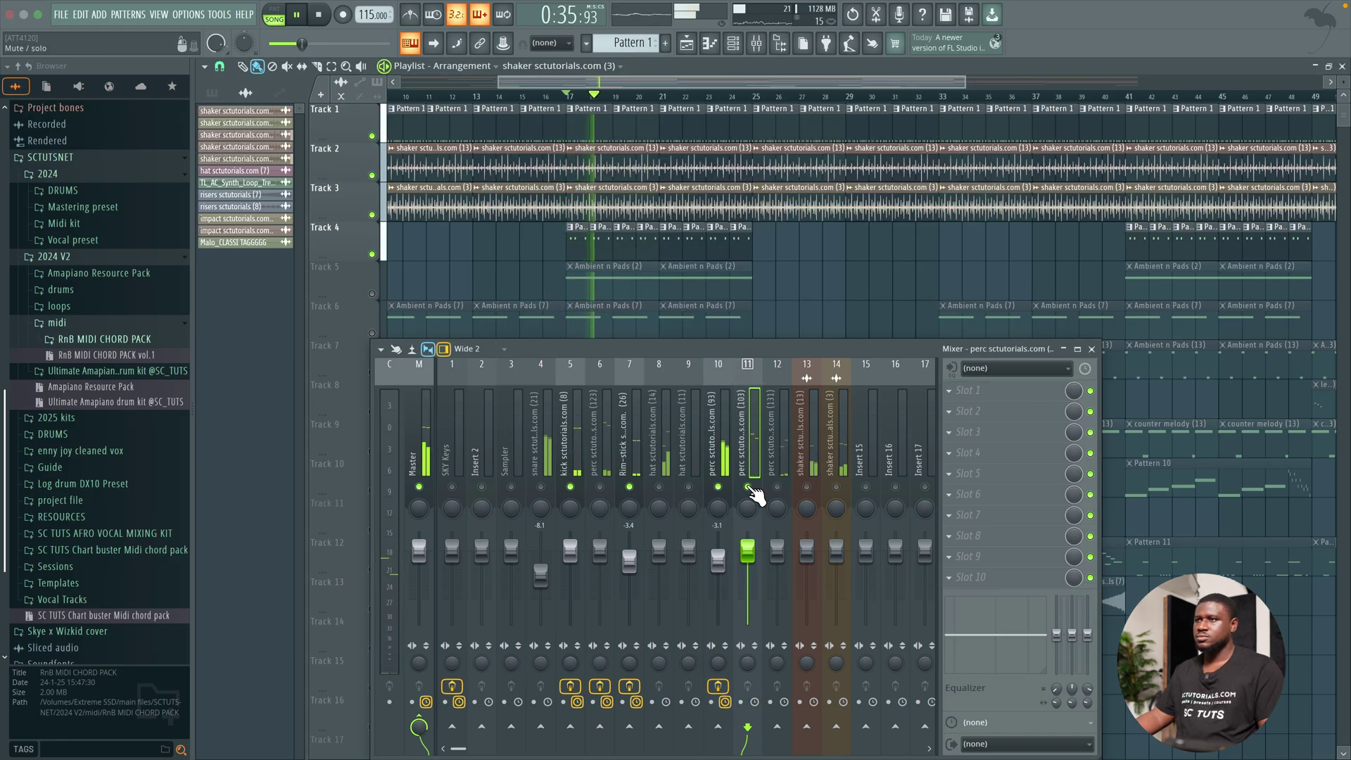
{"action": "mouse_move", "coordinate": [748, 551]}
{"action": "left_mouse_down"}
{"action": "mouse_move", "coordinate": [747, 607]}
{"action": "mouse_move", "coordinate": [747, 563]}
{"action": "left_mouse_up"}
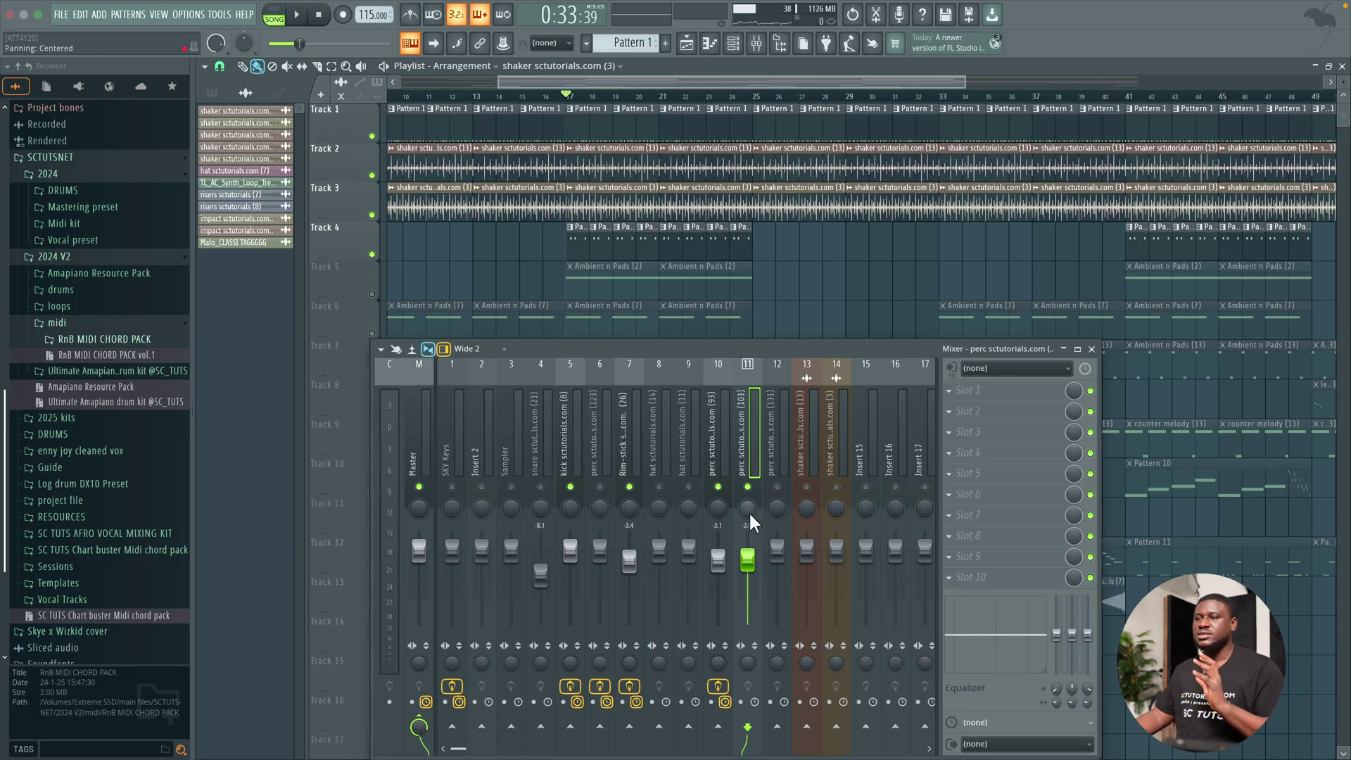
Step: Add Fruity Parametric EQ 2 to insert 11 with band 1 at -18 dB around 45 Hz
{"action": "left_click", "coordinate": [985, 390]}
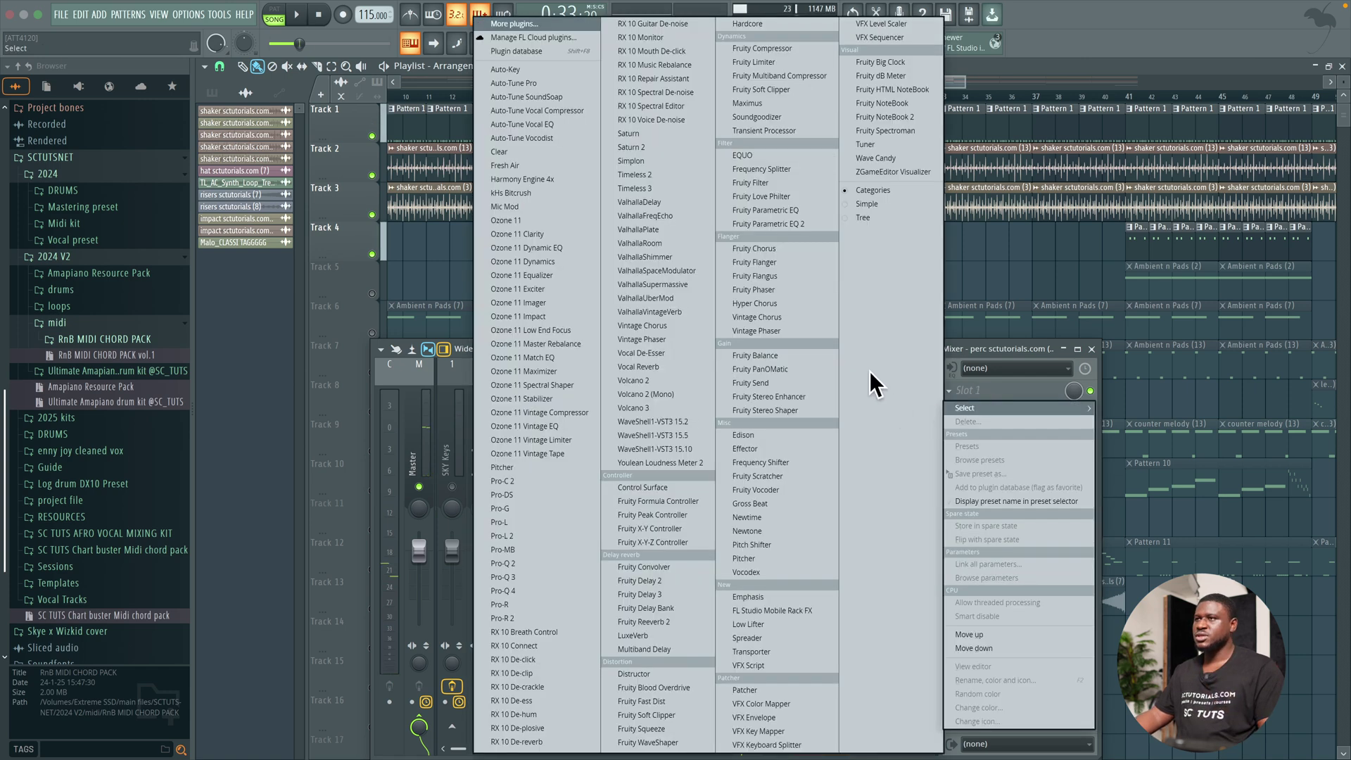
{"action": "left_click", "coordinate": [748, 222]}
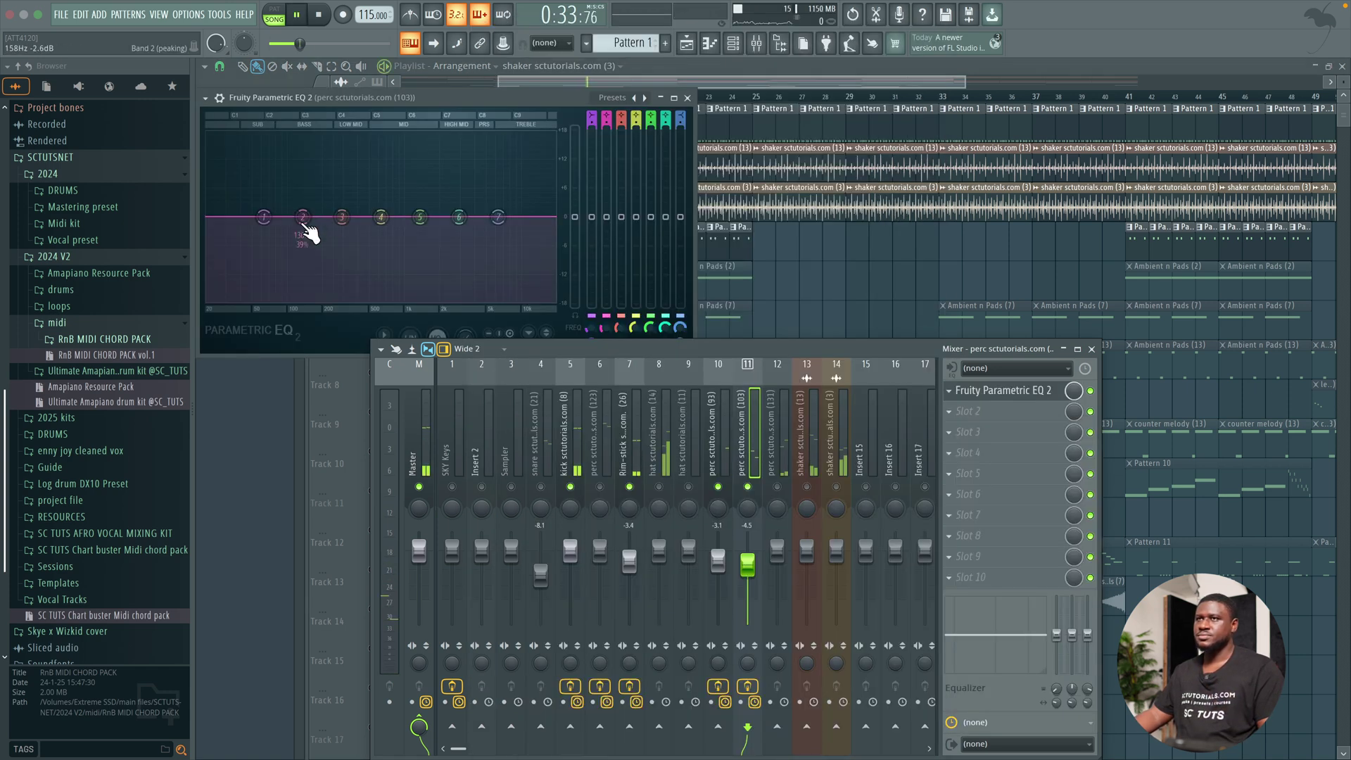
{"action": "left_click_drag", "start_coordinate": [264, 216], "coordinate": [257, 300]}
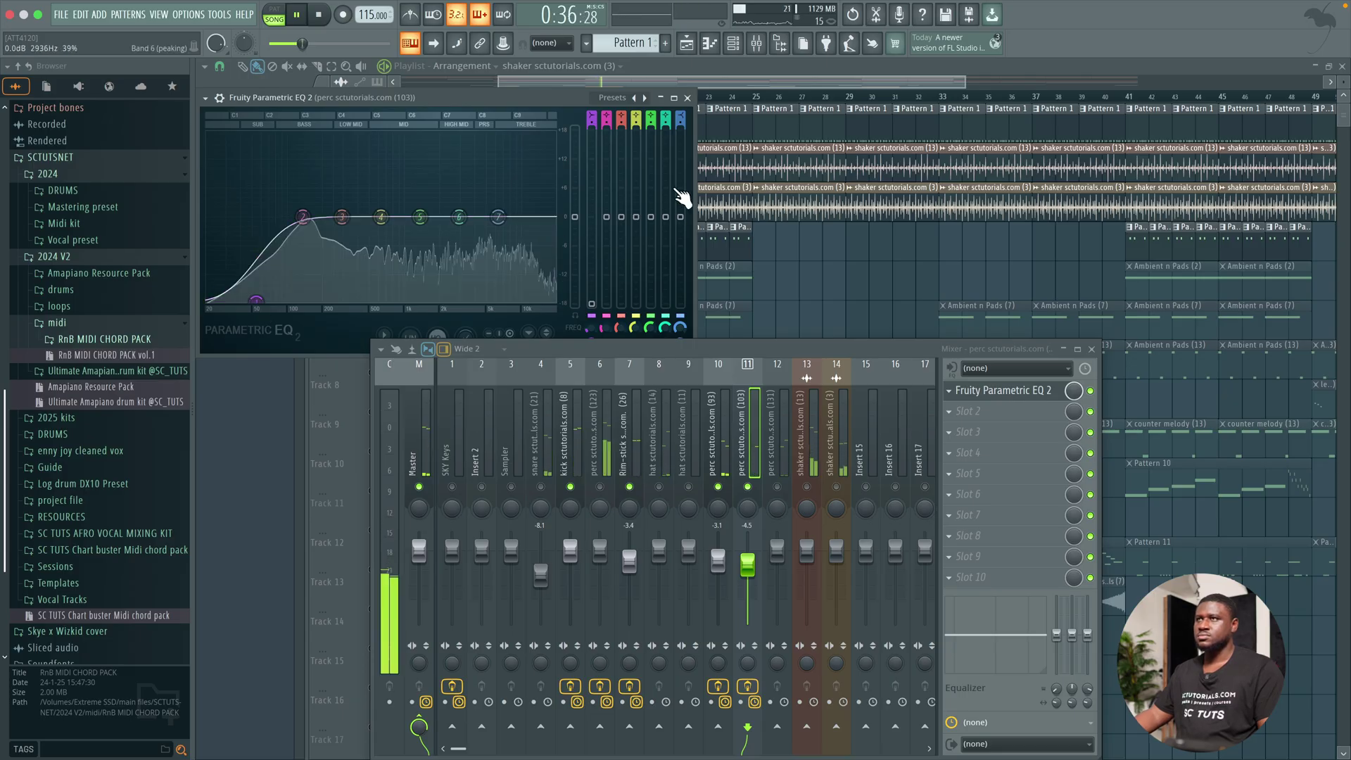
{"action": "left_click", "coordinate": [687, 98]}
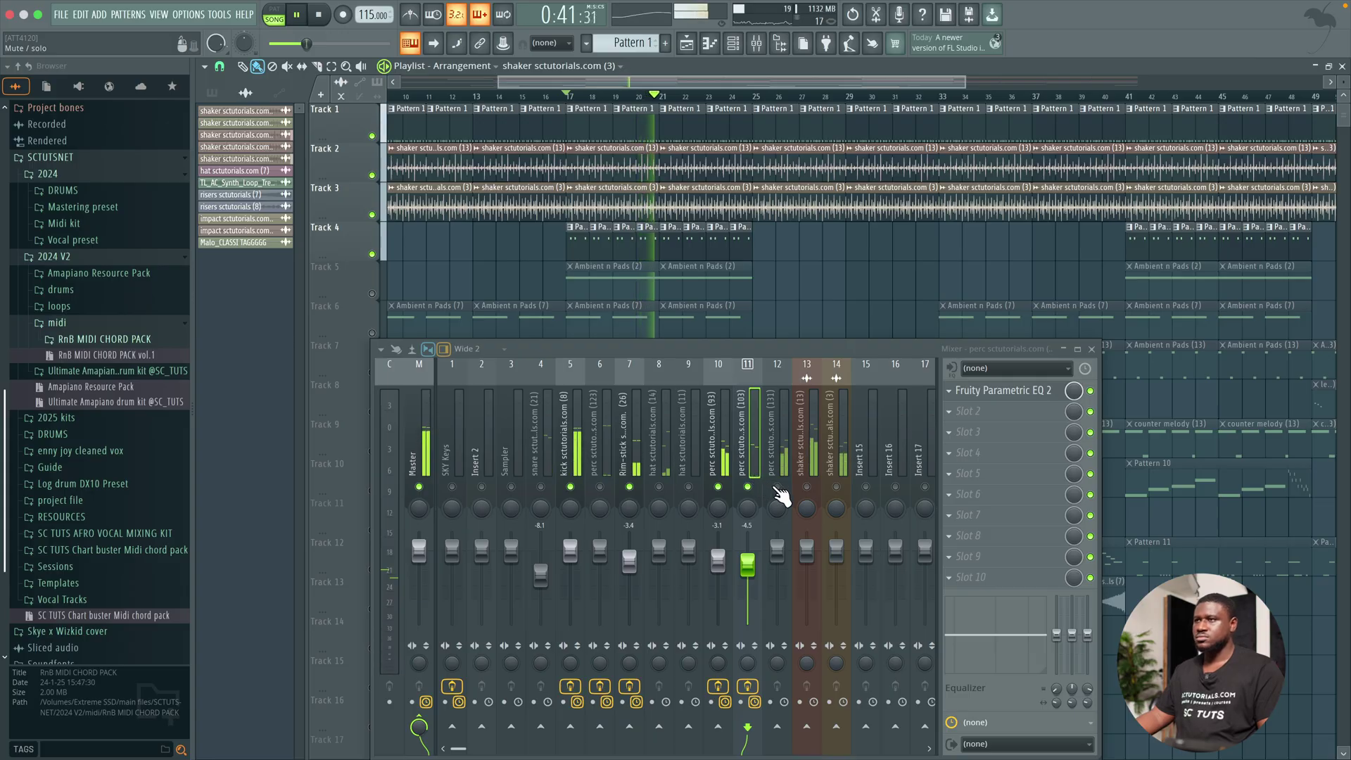
Step: Lower the insert 12 perc fader to about -2.8 dB
{"action": "left_click", "coordinate": [775, 451]}
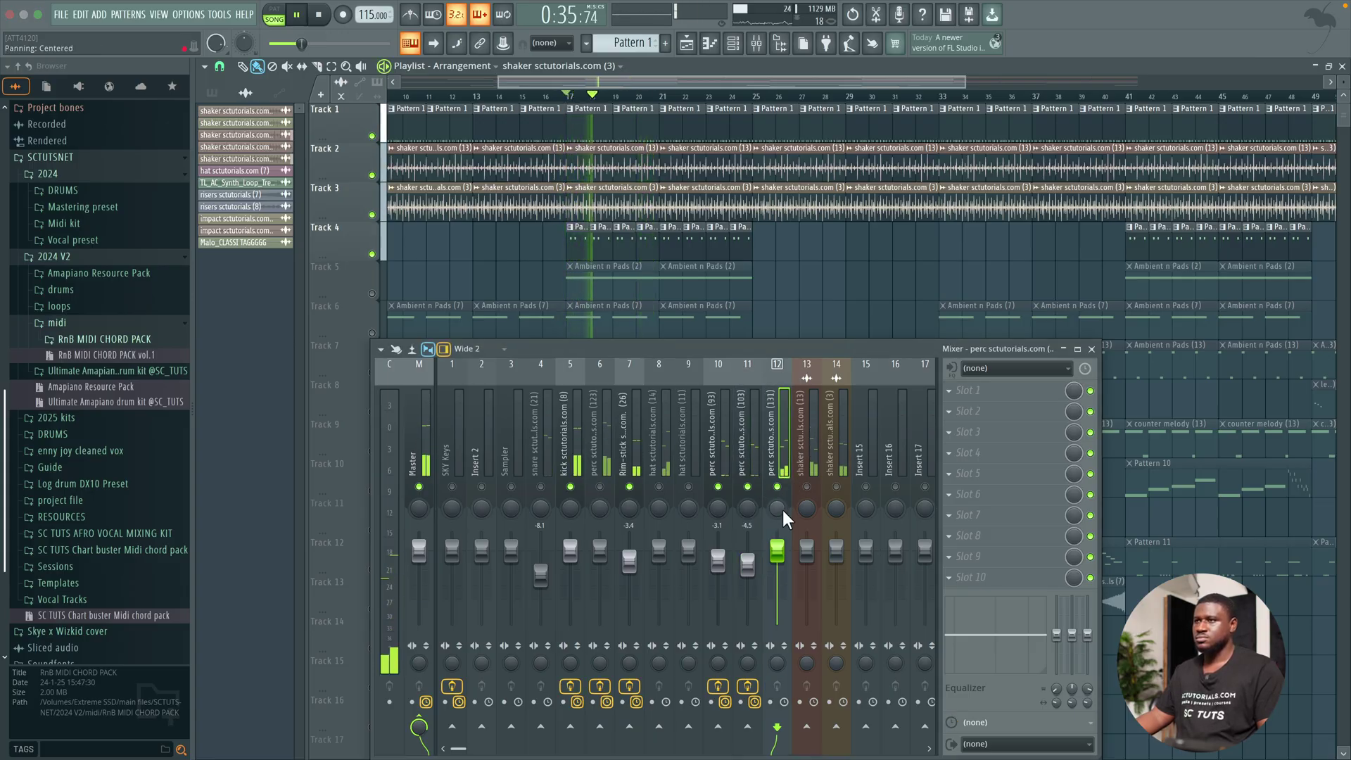
{"action": "mouse_move", "coordinate": [777, 551]}
{"action": "left_mouse_down"}
{"action": "mouse_move", "coordinate": [777, 581]}
{"action": "mouse_move", "coordinate": [777, 564]}
{"action": "left_mouse_up"}
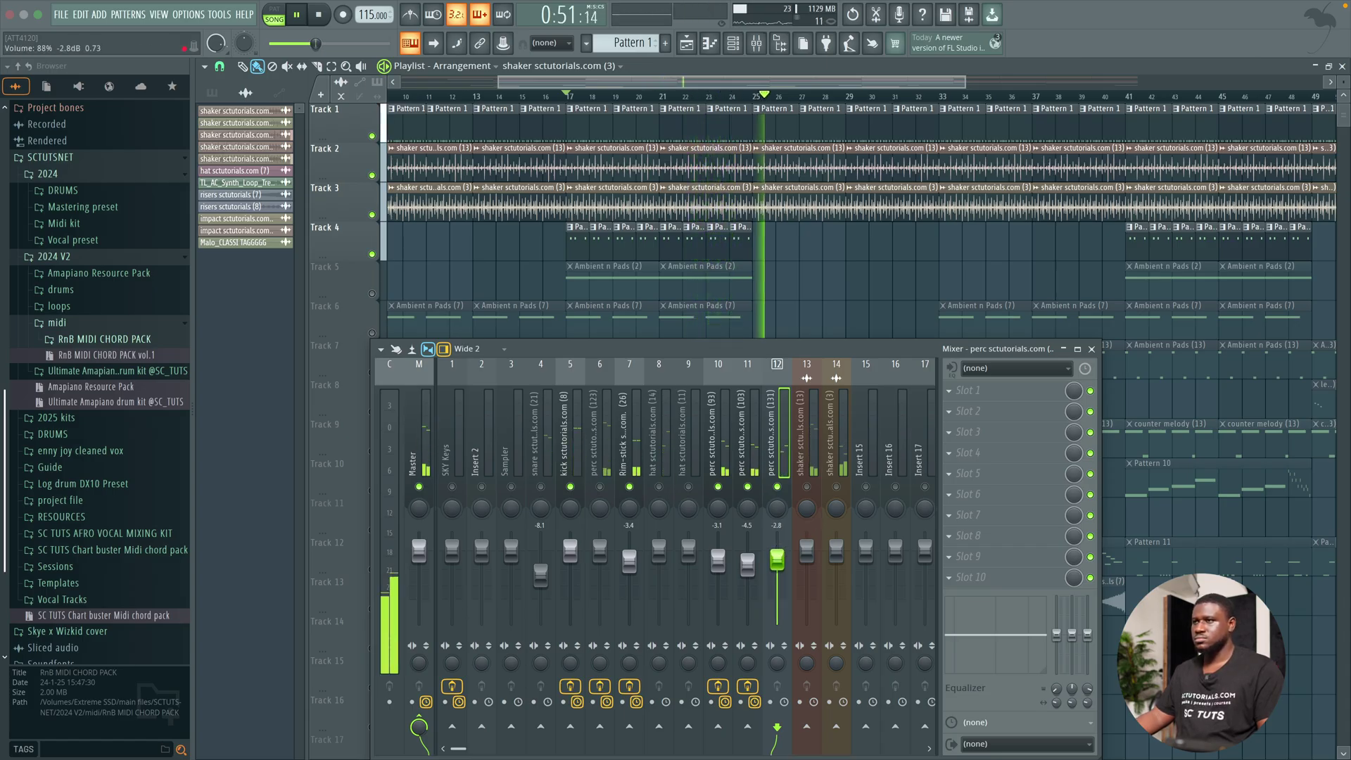
{"action": "key", "text": "space"}
Step: Add Fruity Parametric EQ 2 to insert 12, cutting below about 54 Hz
{"action": "left_click", "coordinate": [961, 391]}
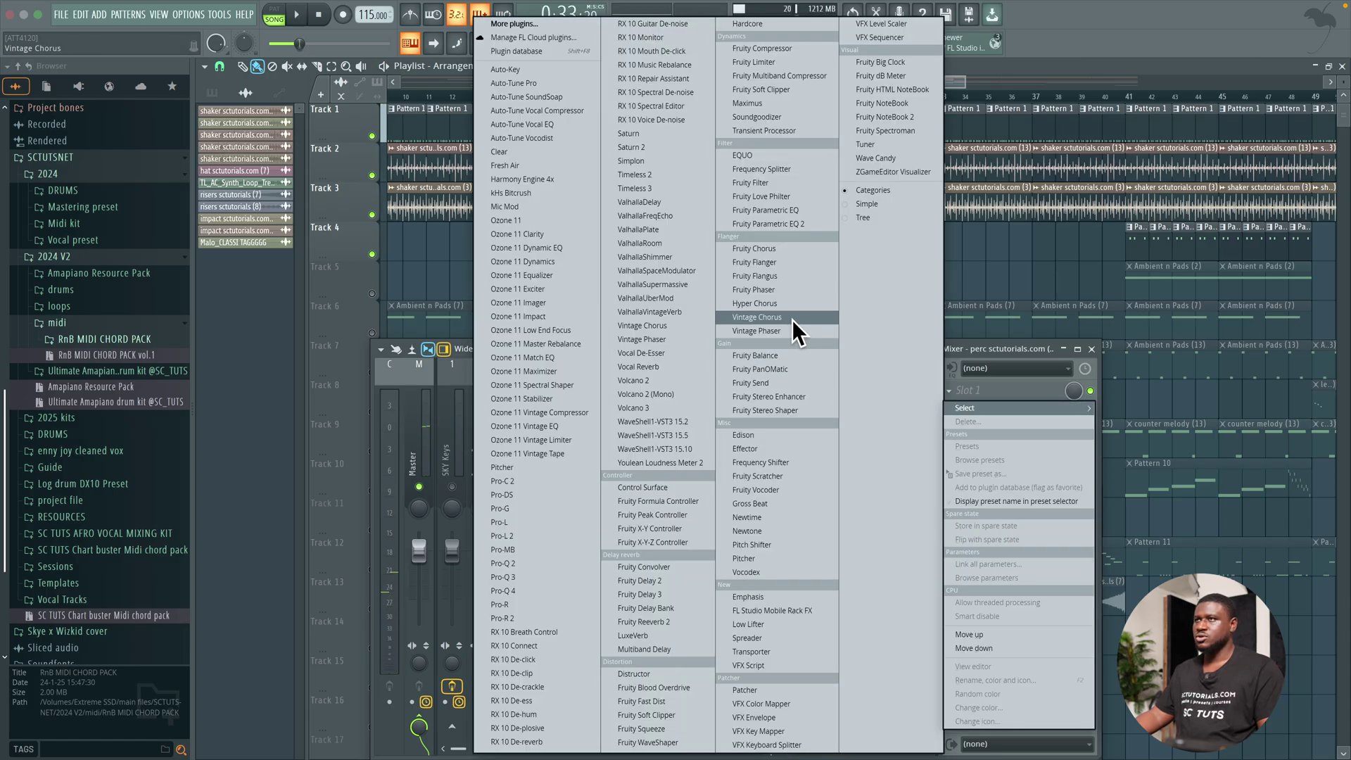
{"action": "left_click", "coordinate": [795, 224]}
{"action": "key", "text": "space"}
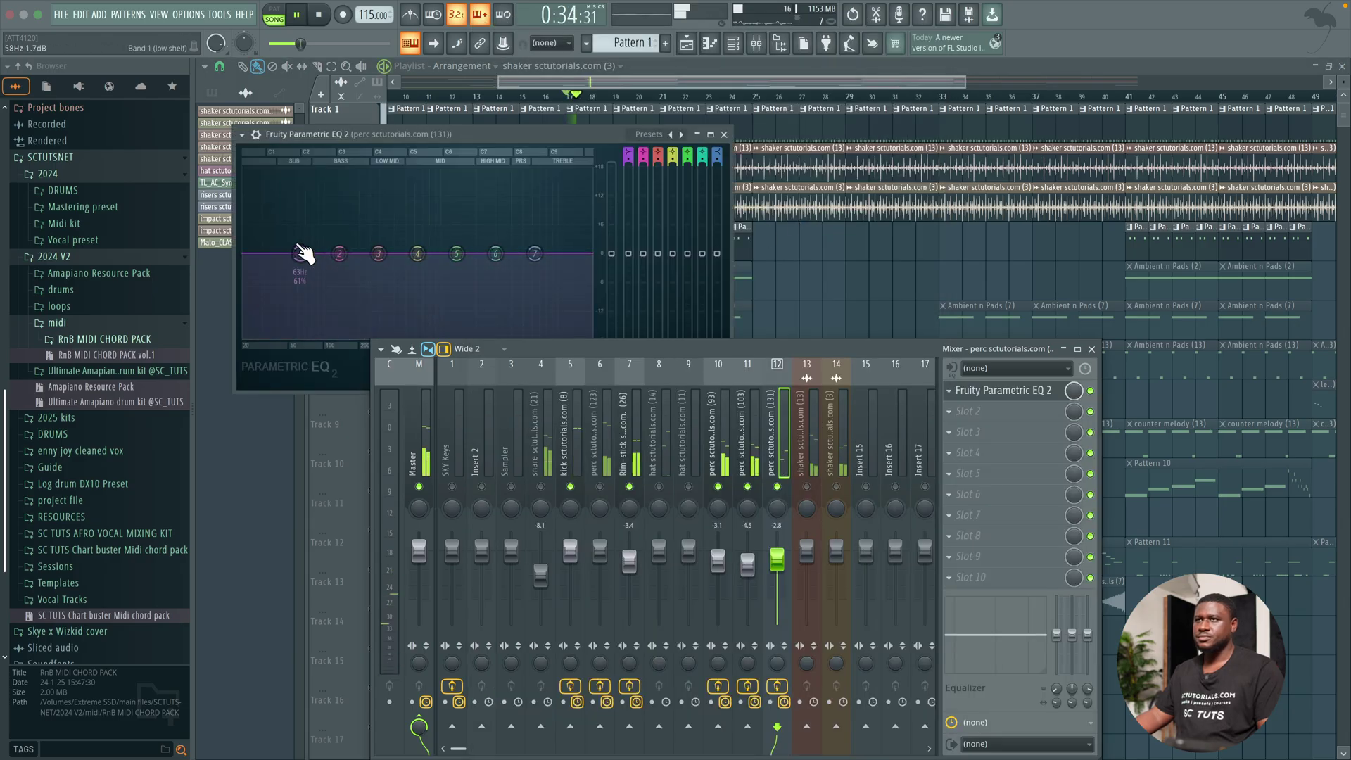
{"action": "left_click_drag", "start_coordinate": [303, 253], "coordinate": [292, 337]}
{"action": "left_click", "coordinate": [725, 133]}
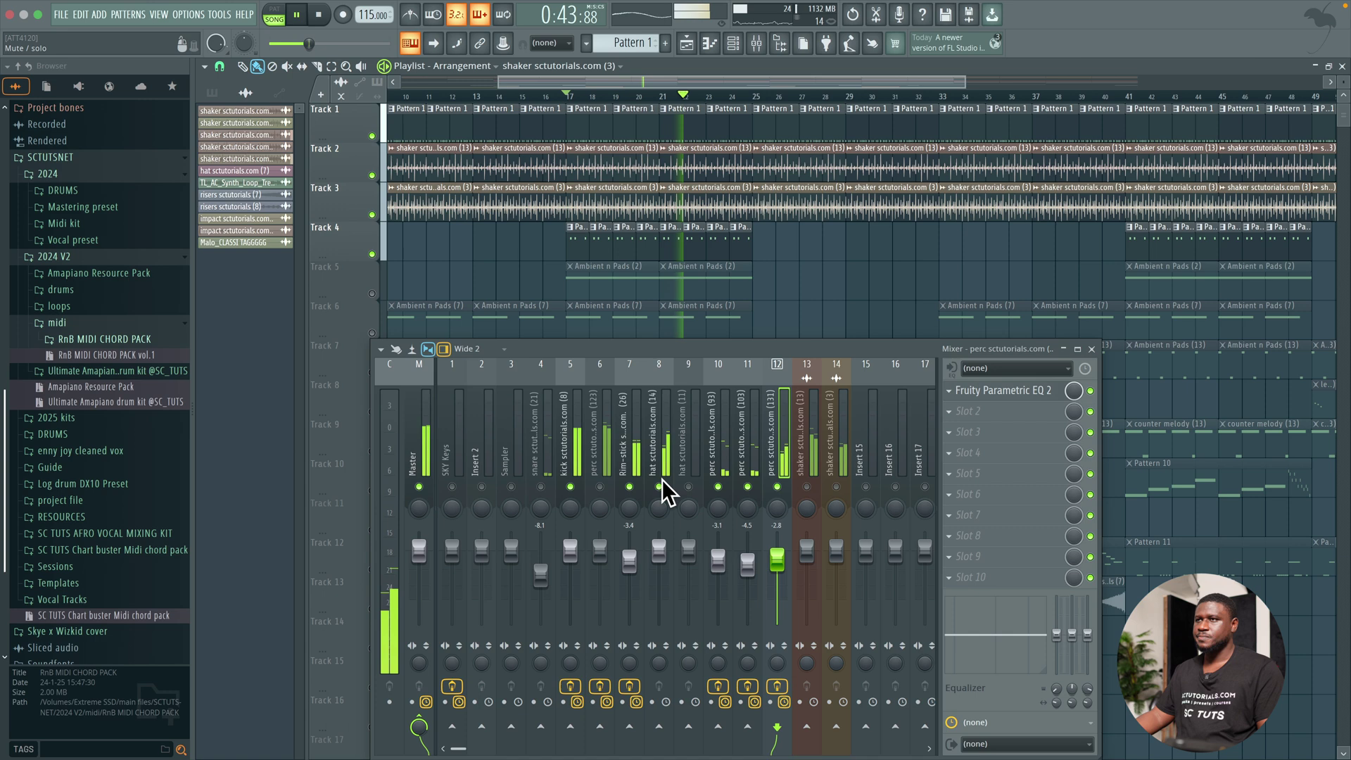
Step: Set the hat insert 8 to about -3.0 dB with a Parametric EQ 2 low cut near 80 Hz
{"action": "left_click", "coordinate": [660, 466]}
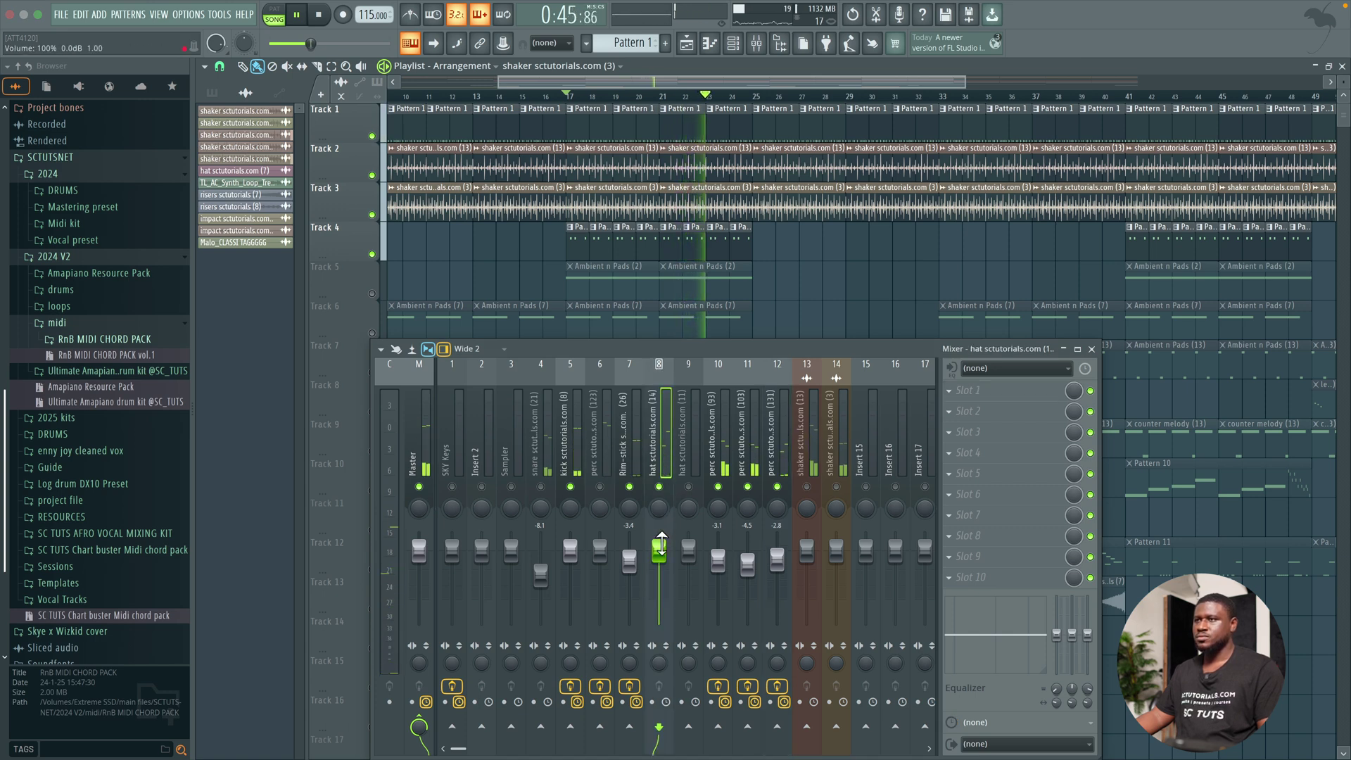
{"action": "mouse_move", "coordinate": [659, 551]}
{"action": "left_mouse_down"}
{"action": "mouse_move", "coordinate": [659, 605]}
{"action": "mouse_move", "coordinate": [659, 563]}
{"action": "left_mouse_up"}
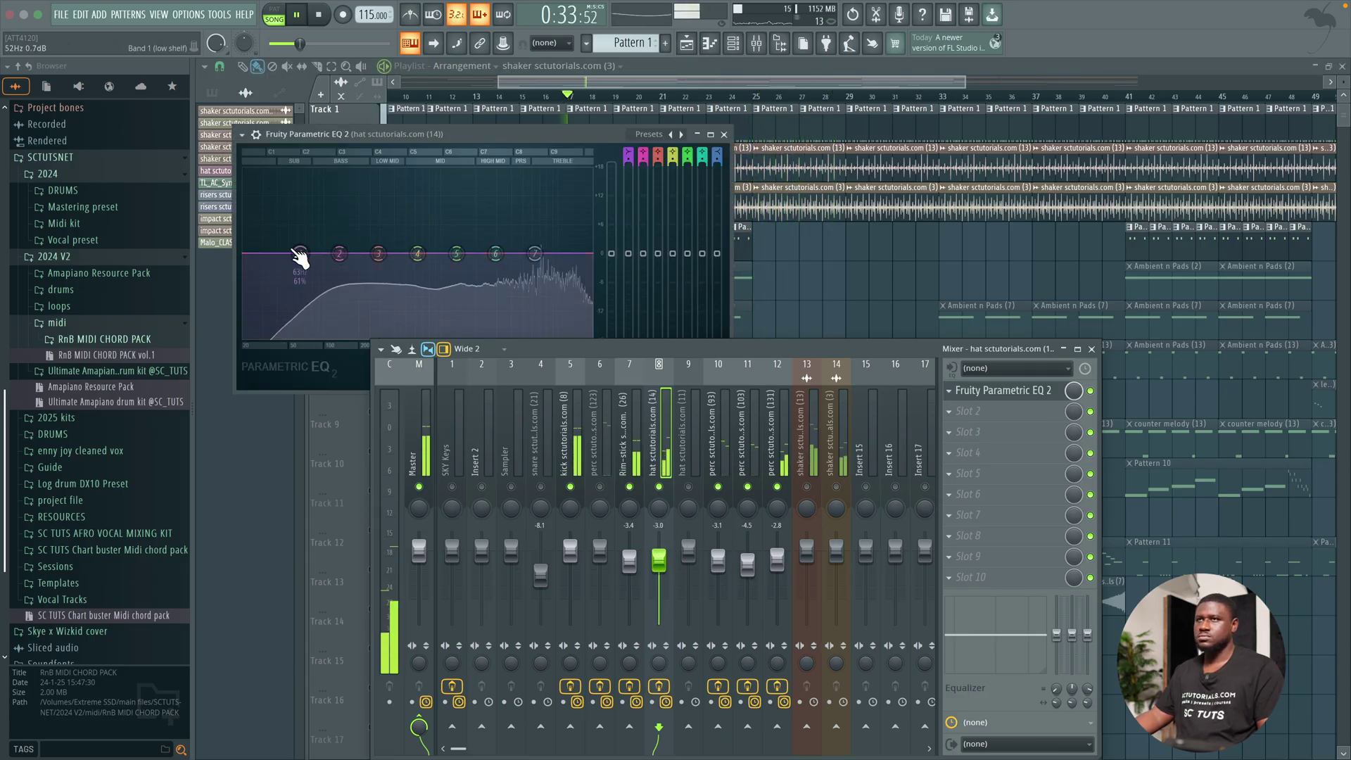
{"action": "left_click_drag", "start_coordinate": [295, 256], "coordinate": [311, 338]}
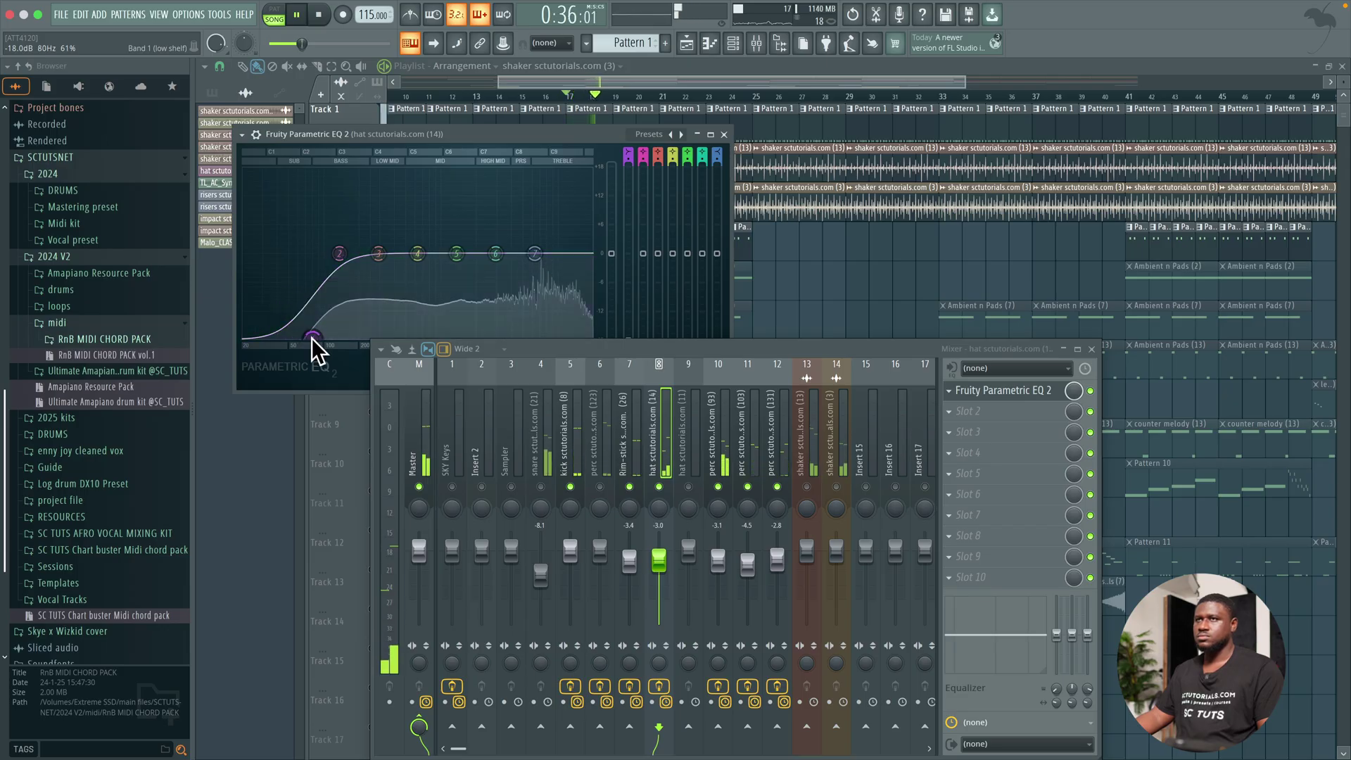
{"action": "left_click", "coordinate": [599, 419]}
Step: Unmute the insert 6 perc and lower its fader to about -4.7 dB
{"action": "left_click", "coordinate": [599, 487]}
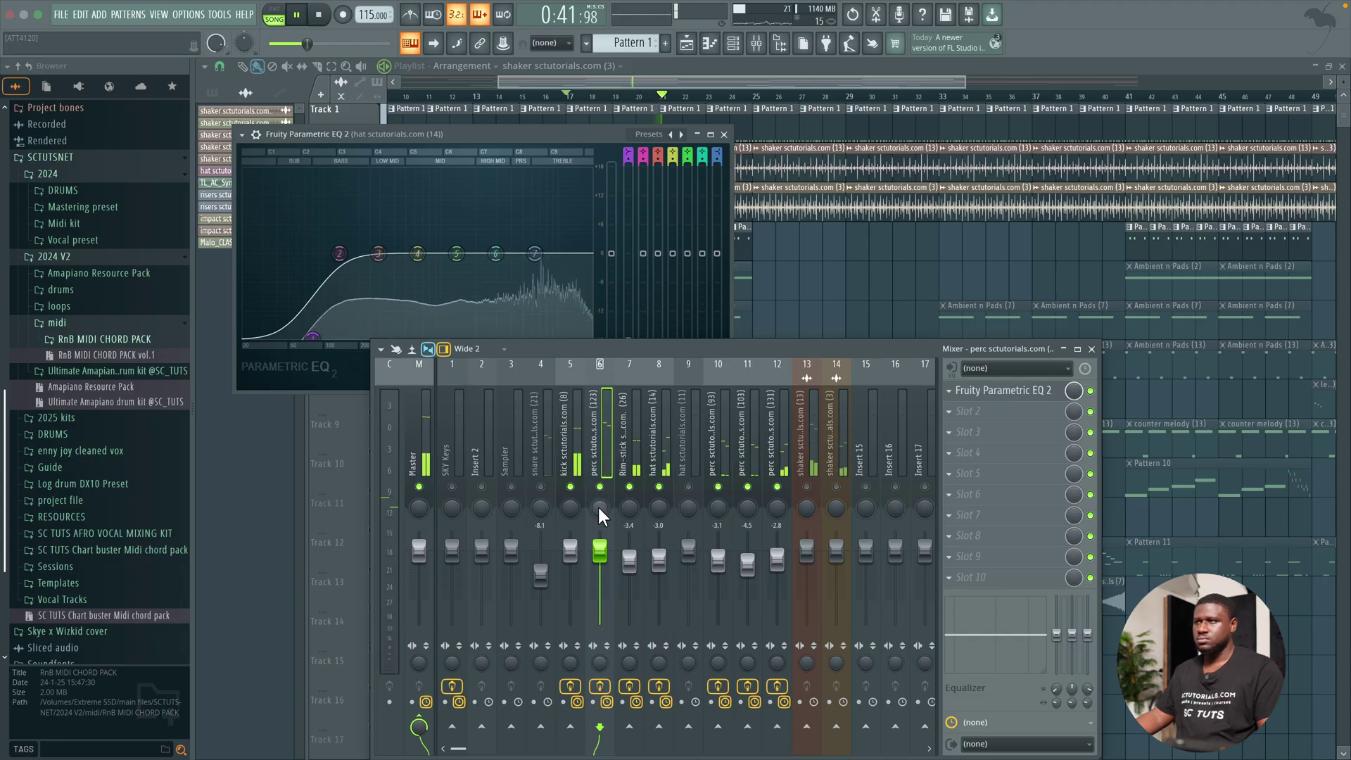
{"action": "mouse_move", "coordinate": [599, 550]}
{"action": "left_mouse_down"}
{"action": "mouse_move", "coordinate": [600, 591]}
{"action": "mouse_move", "coordinate": [600, 563]}
{"action": "left_mouse_up"}
{"action": "key", "text": "space"}
Step: Check the perc channel's existing Parametric EQ 2 low cut on insert 6
{"action": "left_click", "coordinate": [1003, 391]}
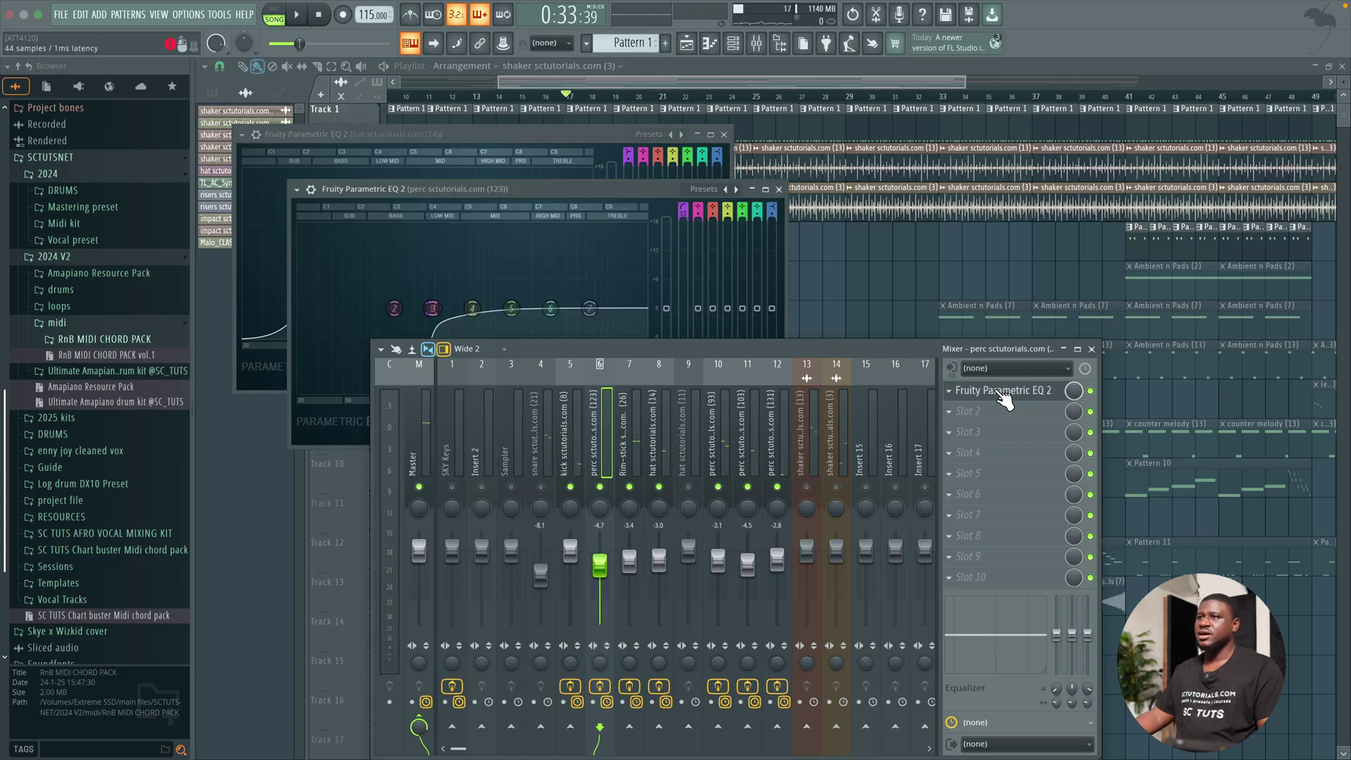
{"action": "left_click_drag", "start_coordinate": [552, 190], "coordinate": [689, 94]}
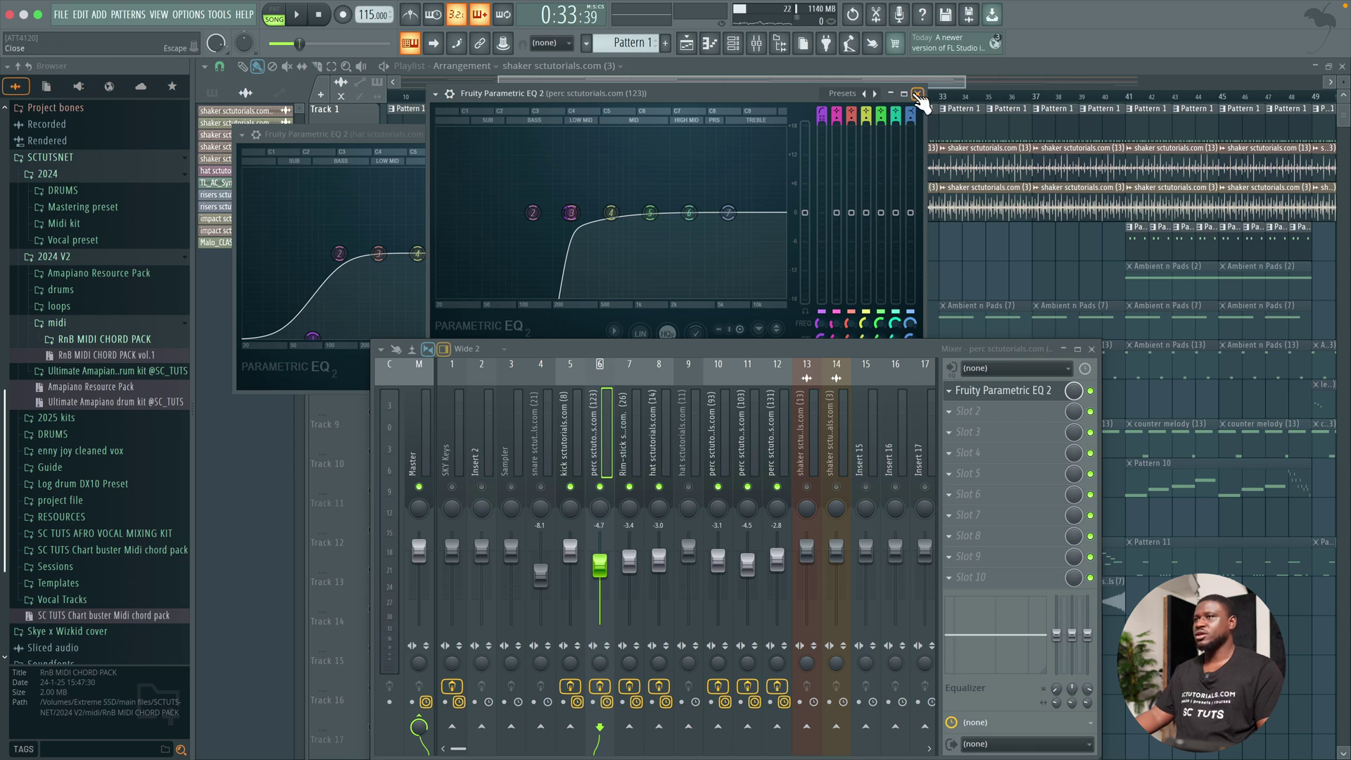
{"action": "left_click", "coordinate": [918, 93]}
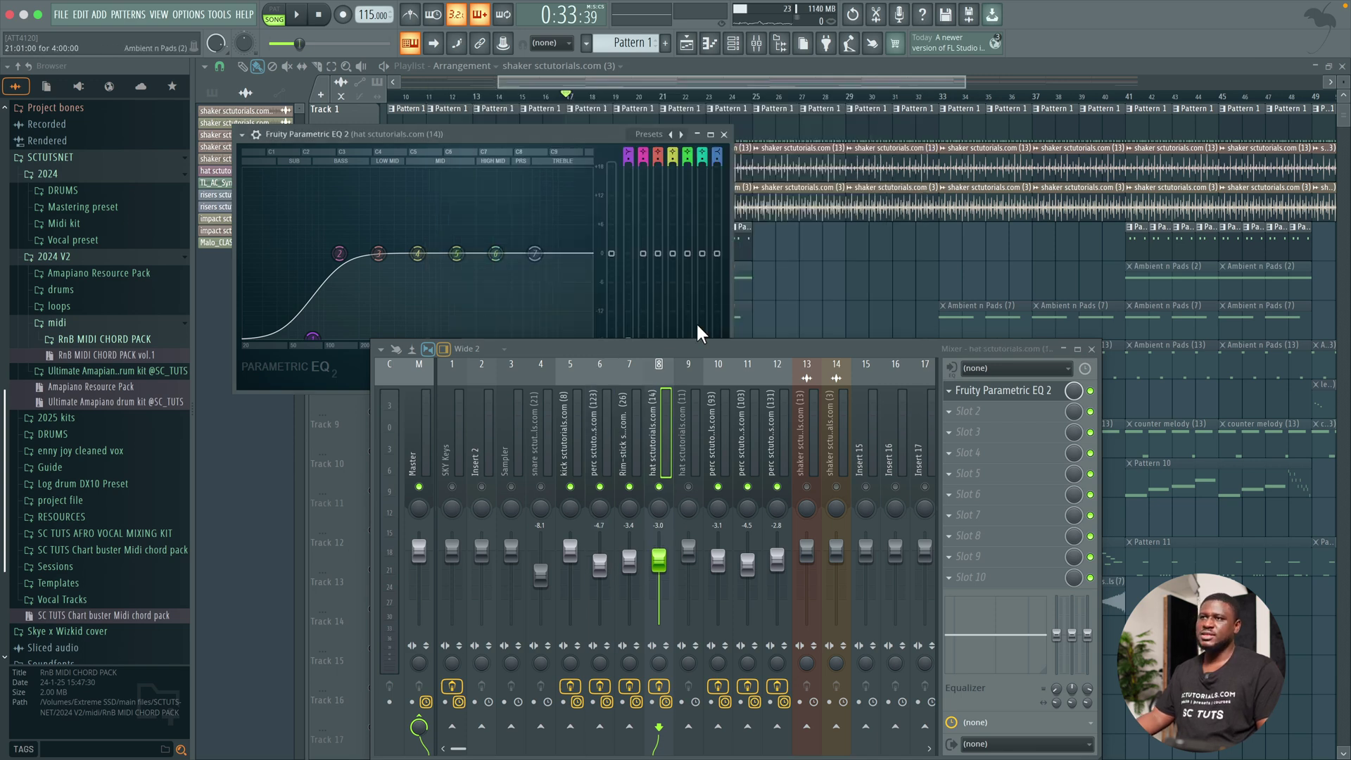
{"action": "left_click", "coordinate": [593, 443]}
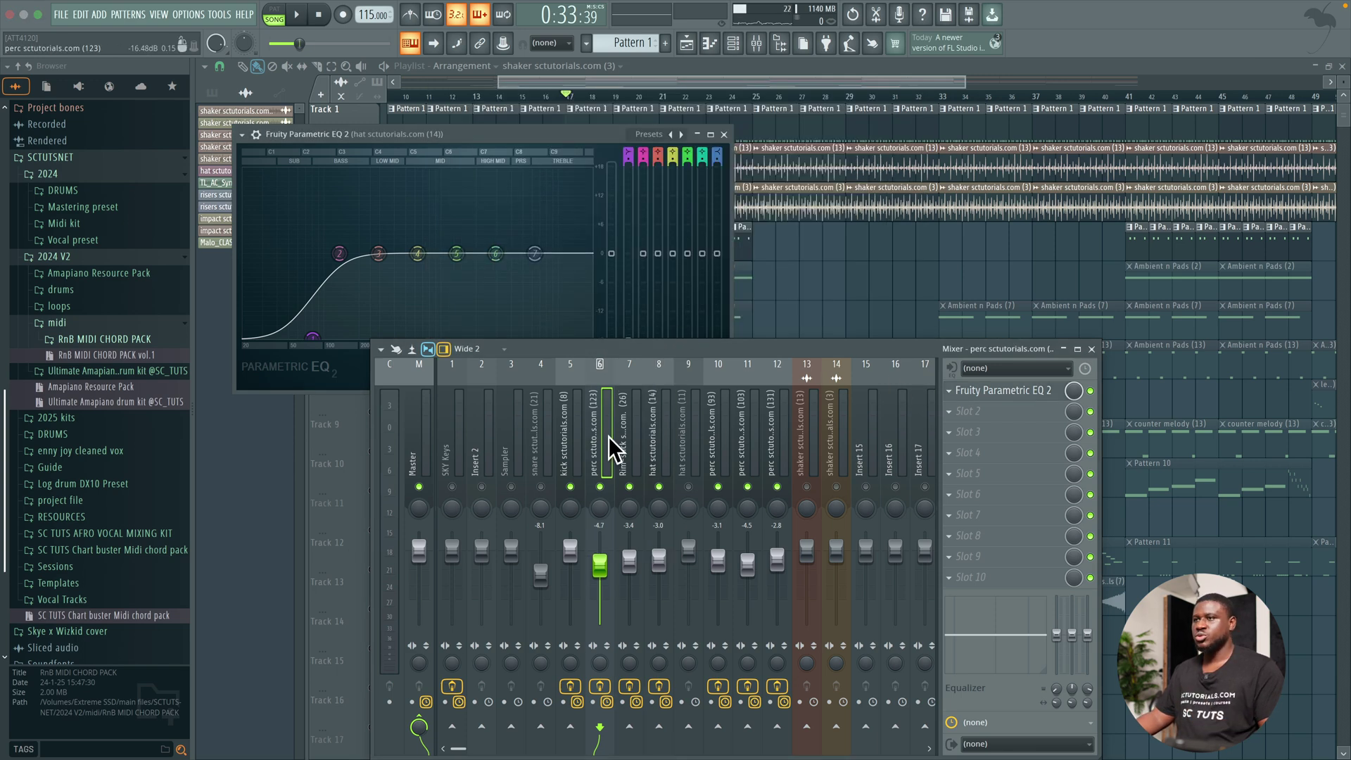
Step: Unmute the snare on insert 4 and lower its fader to about -9.9 dB
{"action": "left_click", "coordinate": [540, 487]}
{"action": "key", "text": "space"}
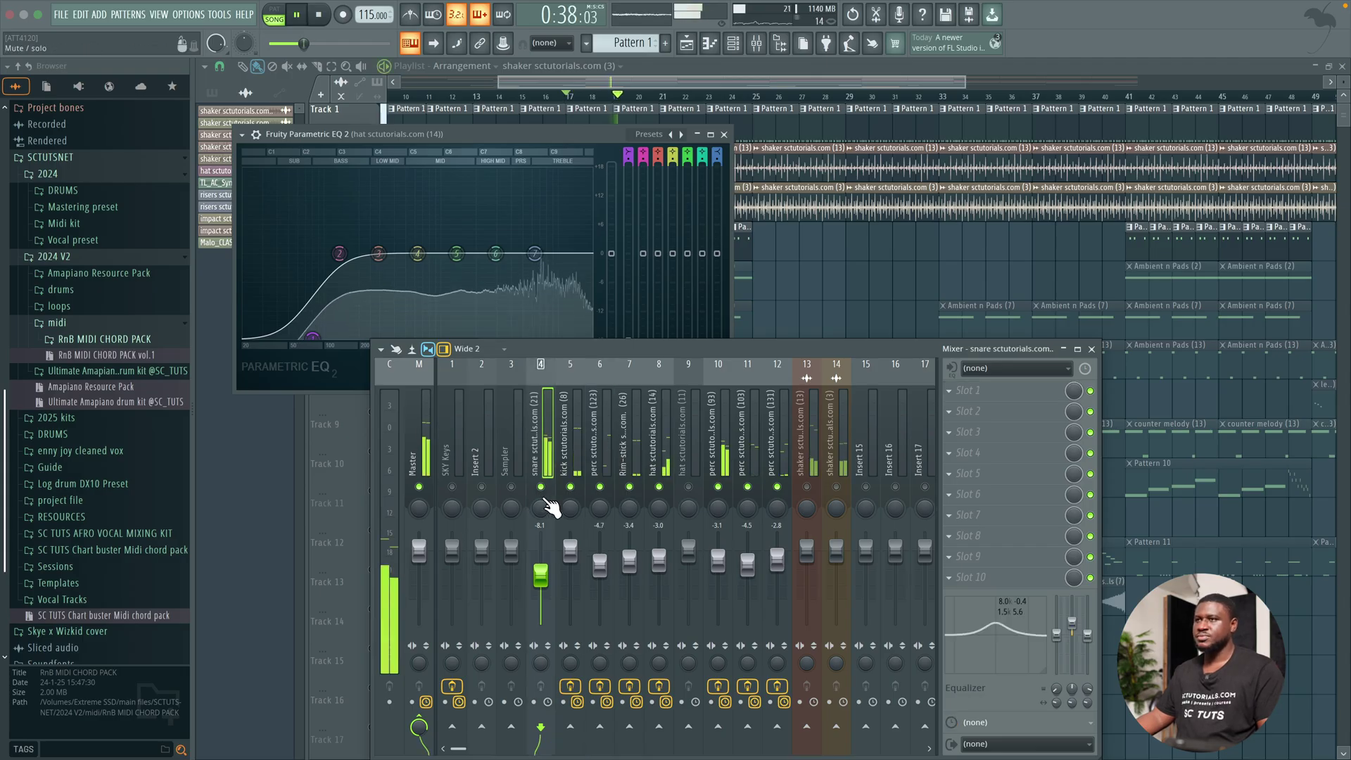
{"action": "mouse_move", "coordinate": [541, 575]}
{"action": "left_mouse_down"}
{"action": "mouse_move", "coordinate": [541, 615]}
{"action": "mouse_move", "coordinate": [541, 580]}
{"action": "left_mouse_up"}
{"action": "key", "text": "space"}
Step: Add Fruity Parametric EQ 2 to the snare, cutting its lows around 59 Hz
{"action": "left_click", "coordinate": [981, 390]}
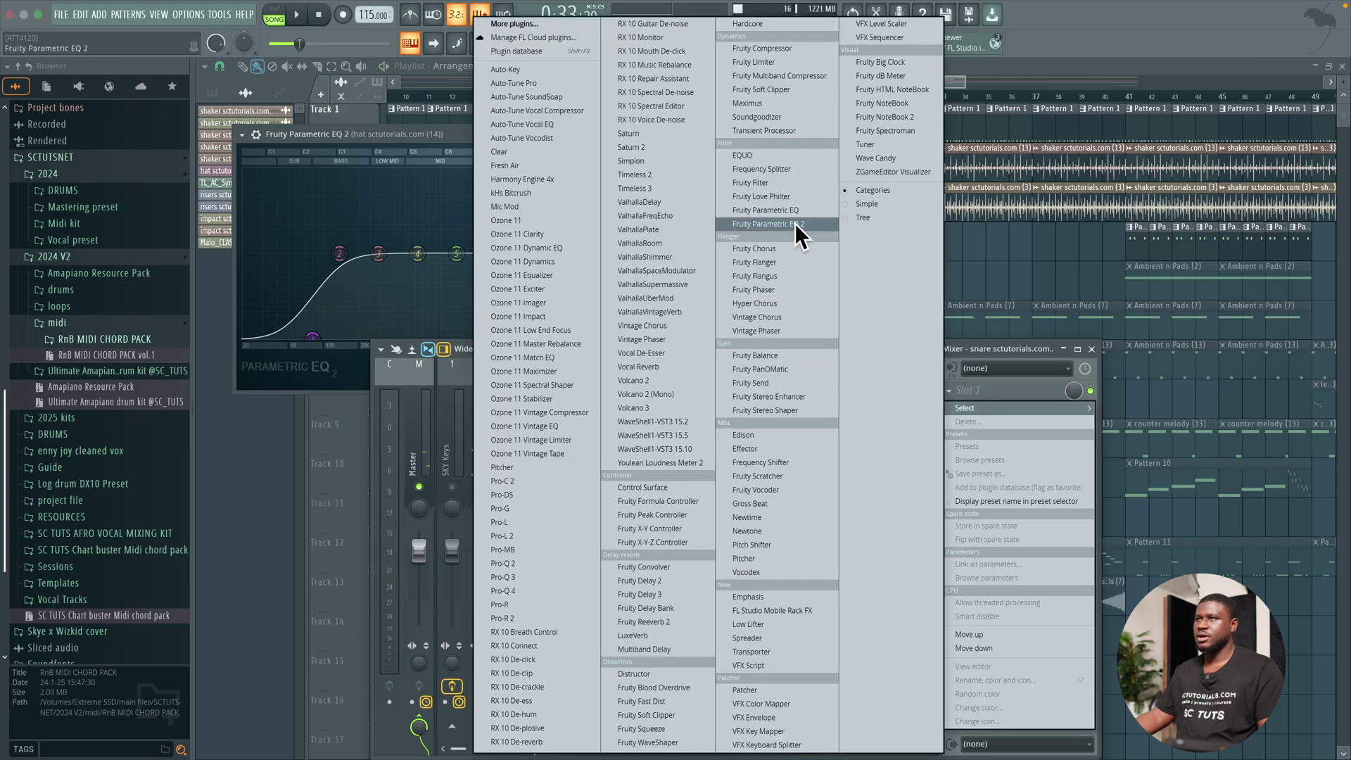
{"action": "left_click", "coordinate": [795, 222]}
{"action": "key", "text": "space"}
{"action": "left_click_drag", "start_coordinate": [263, 217], "coordinate": [260, 299]}
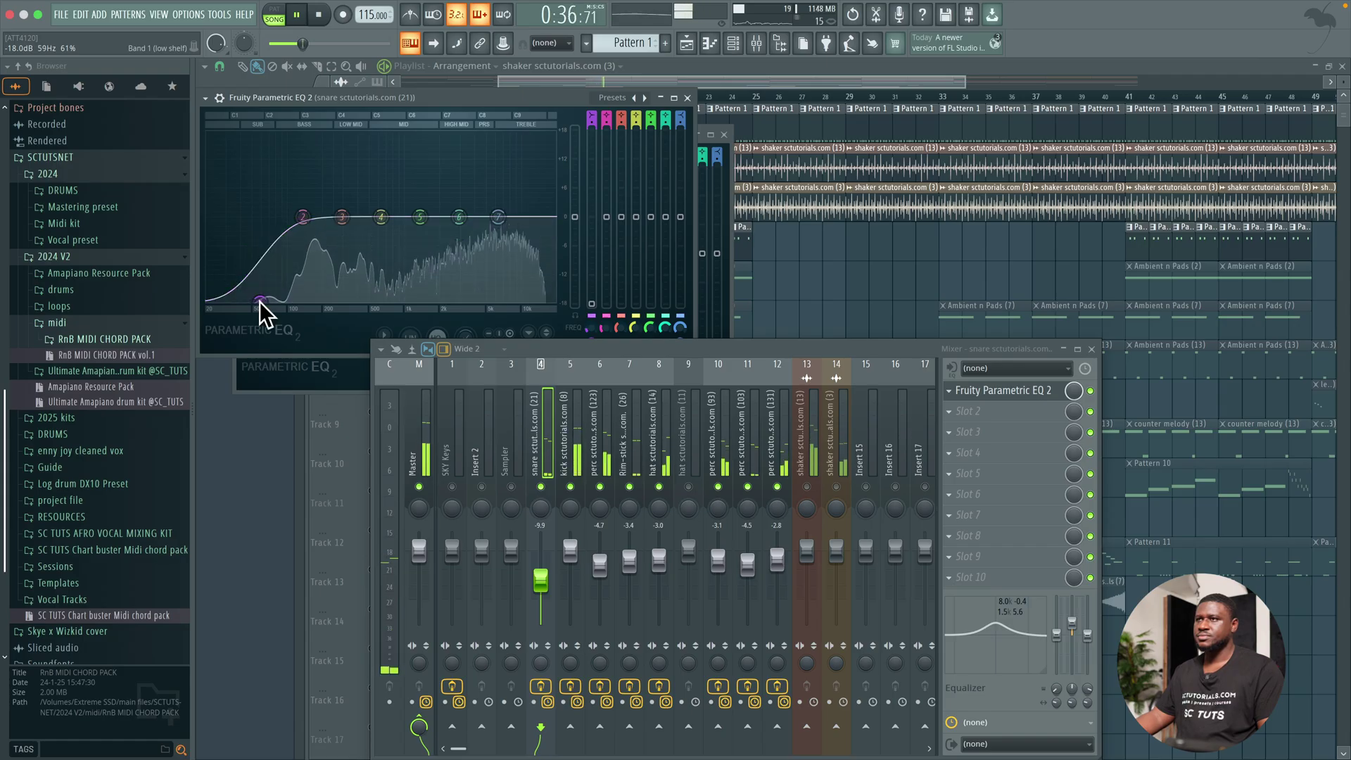
{"action": "left_click", "coordinate": [583, 439]}
{"action": "left_click", "coordinate": [799, 445]}
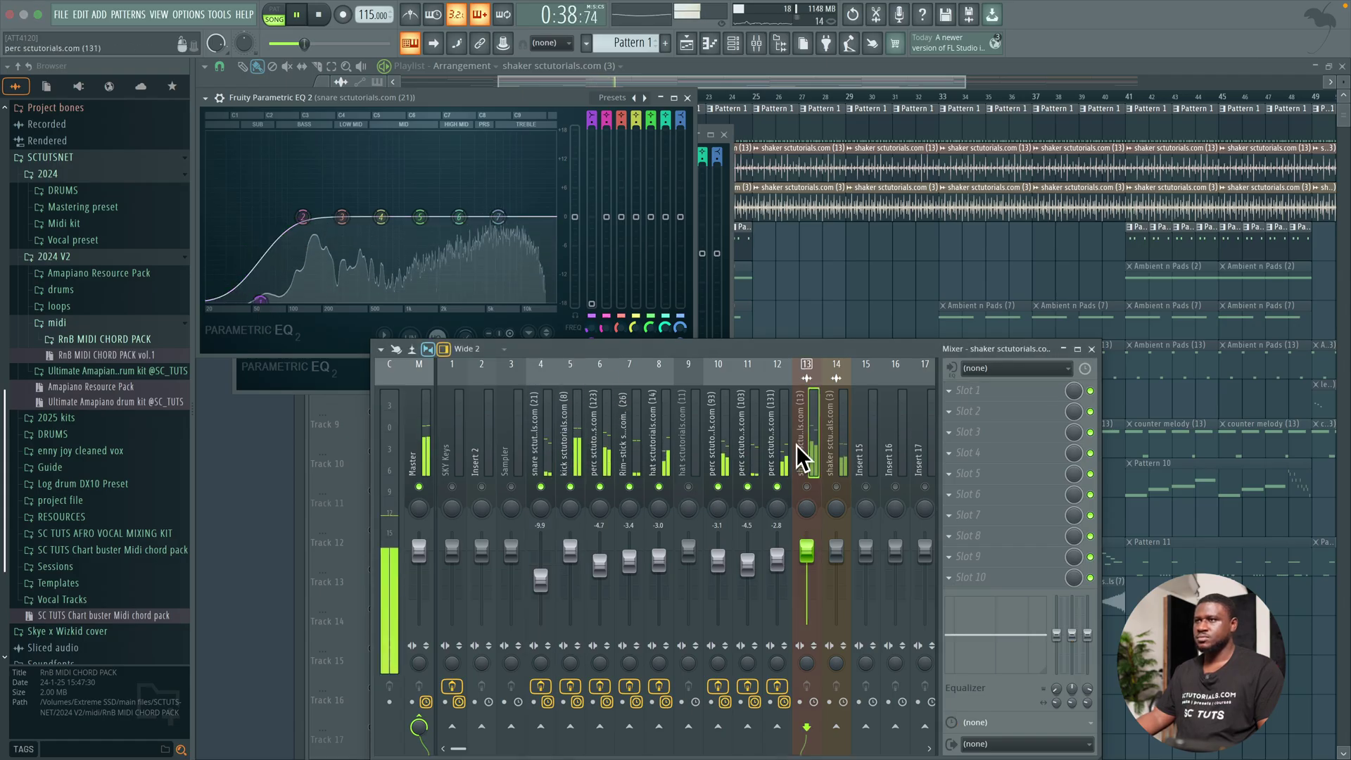
Step: Load Fruity Parametric EQ 2 on insert 13's first slot and pull its lowest band down
{"action": "left_click", "coordinate": [982, 390]}
{"action": "left_click", "coordinate": [779, 221]}
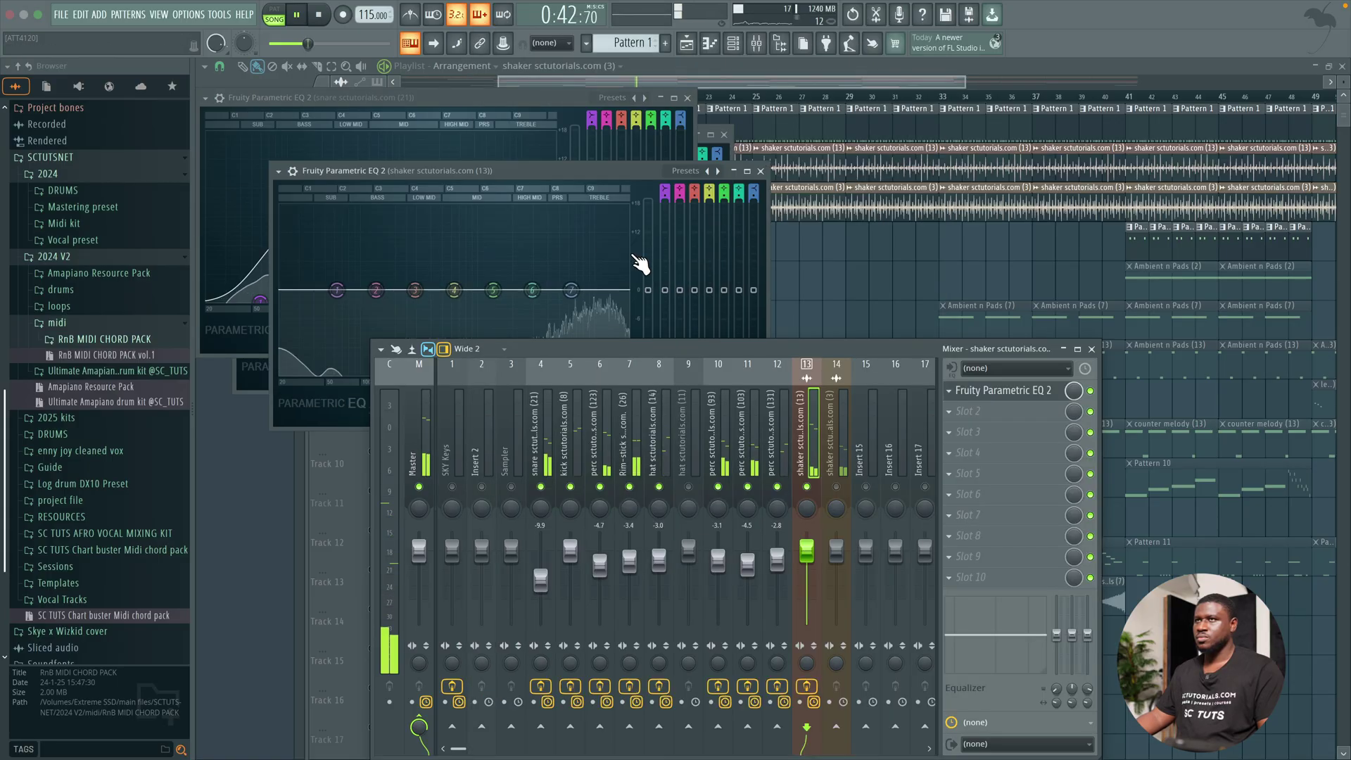
{"action": "left_click_drag", "start_coordinate": [571, 169], "coordinate": [644, 91]}
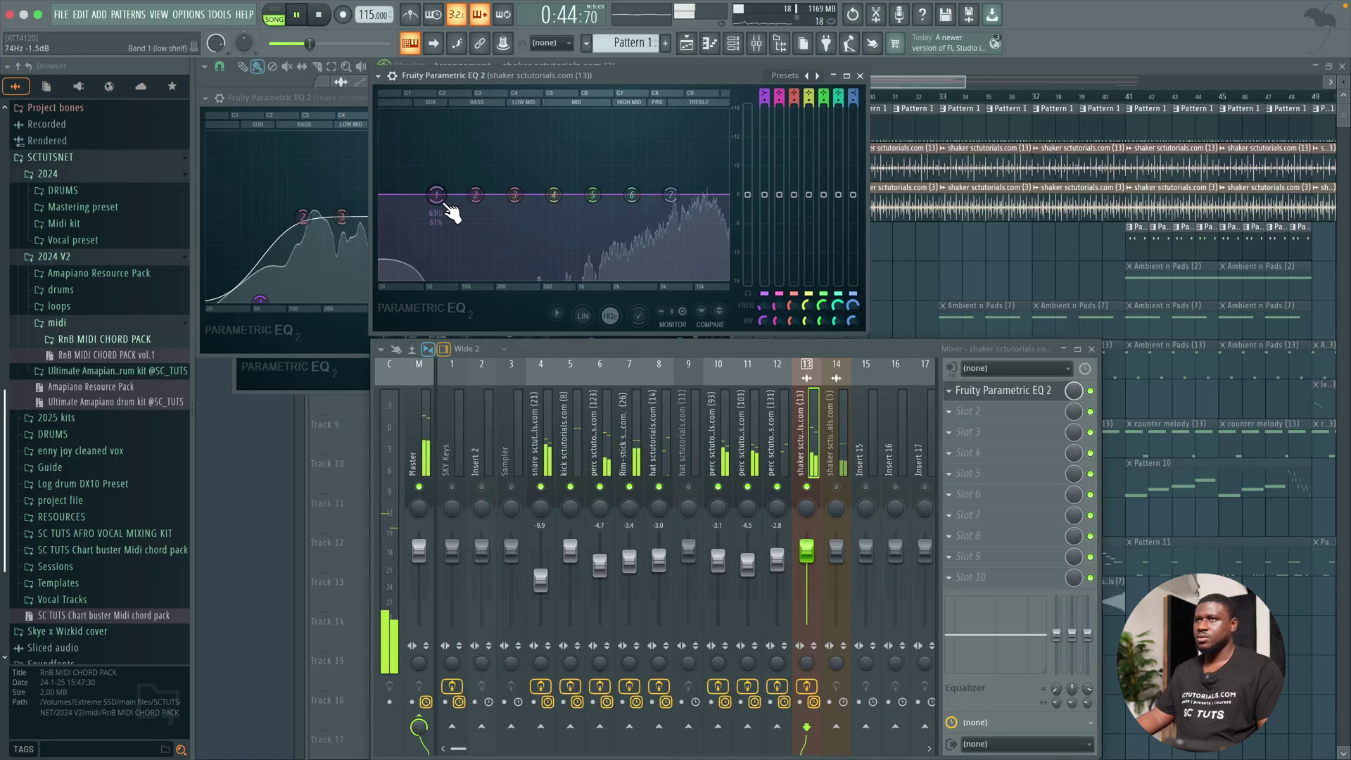
{"action": "left_click_drag", "start_coordinate": [436, 194], "coordinate": [391, 233]}
{"action": "key", "text": "space"}
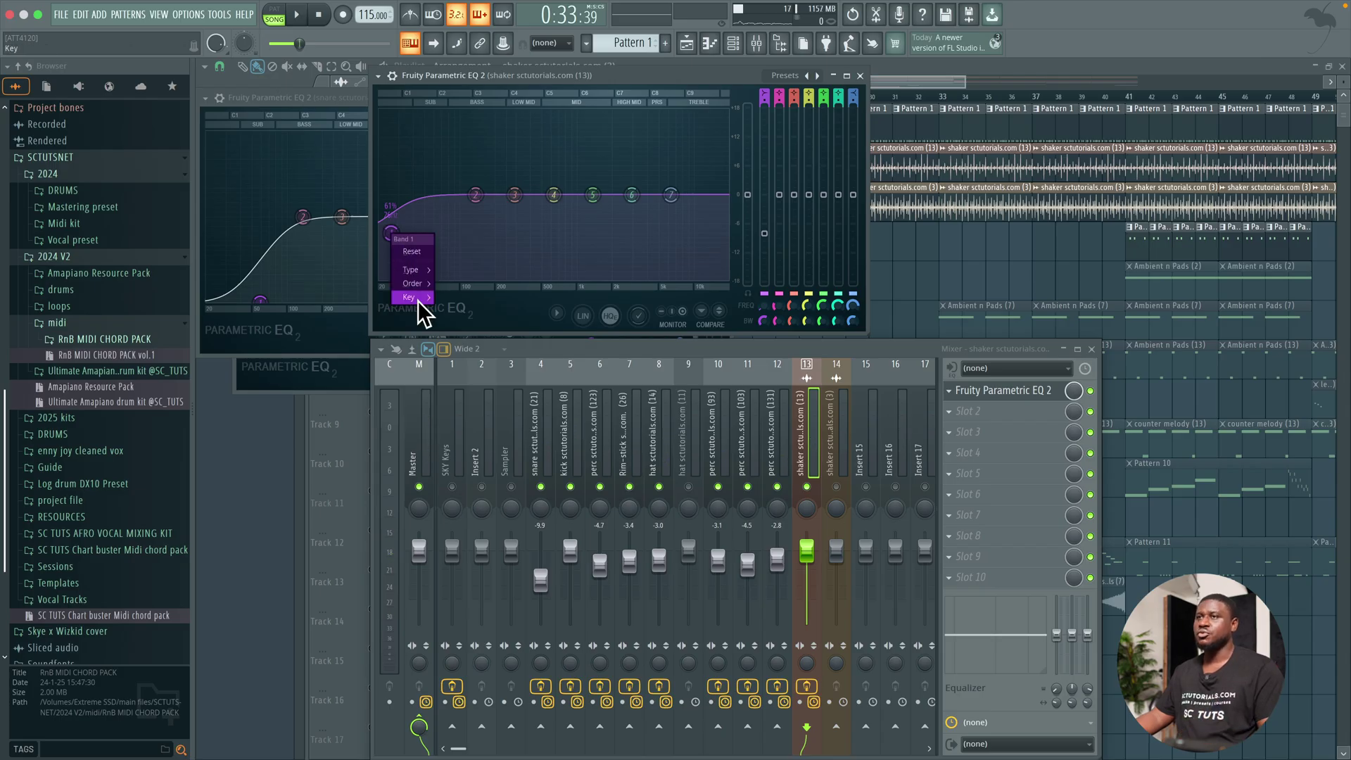
Step: Turn band 1 into a high-pass, sweep its cutoff up to about 200 Hz, and close the EQ
{"action": "mouse_move", "coordinate": [433, 277]}
{"action": "left_click", "coordinate": [464, 312]}
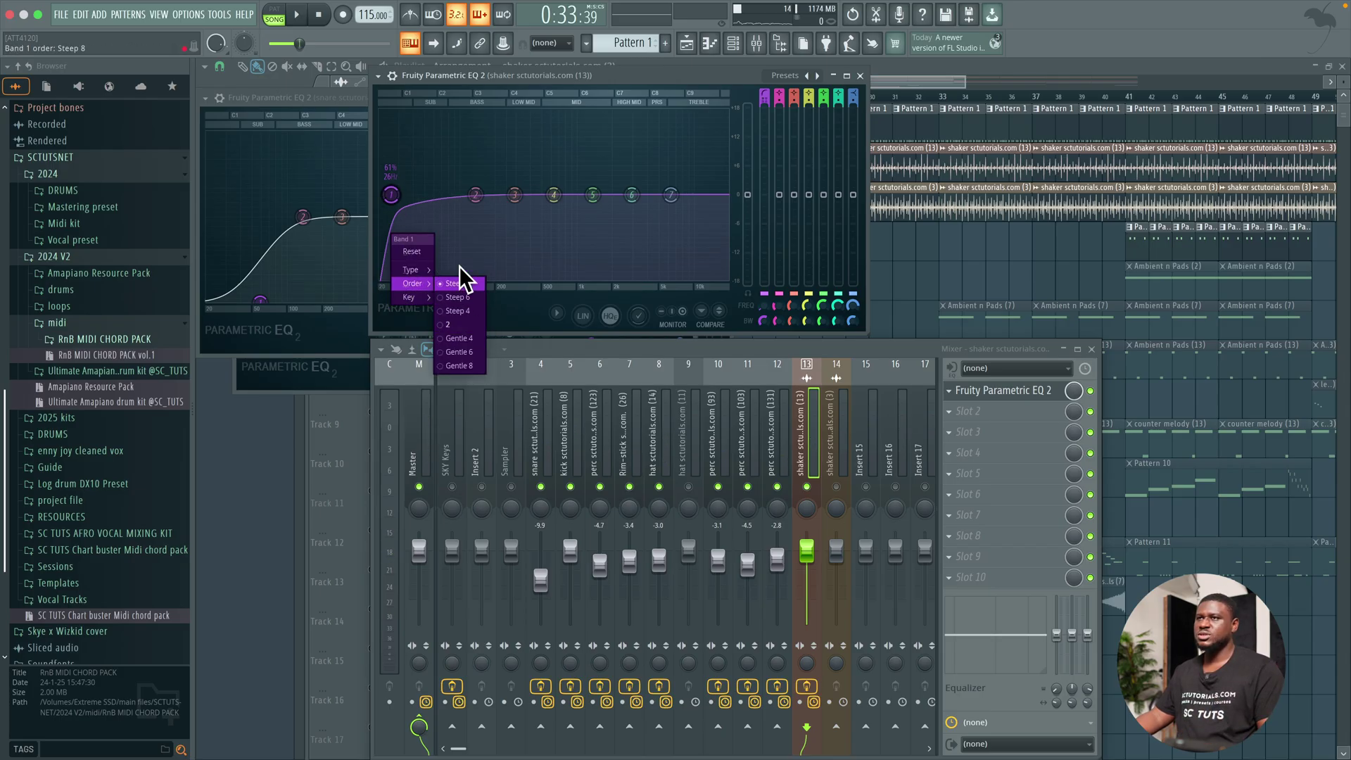
{"action": "left_click", "coordinate": [474, 244]}
{"action": "left_click_drag", "start_coordinate": [402, 204], "coordinate": [464, 204]}
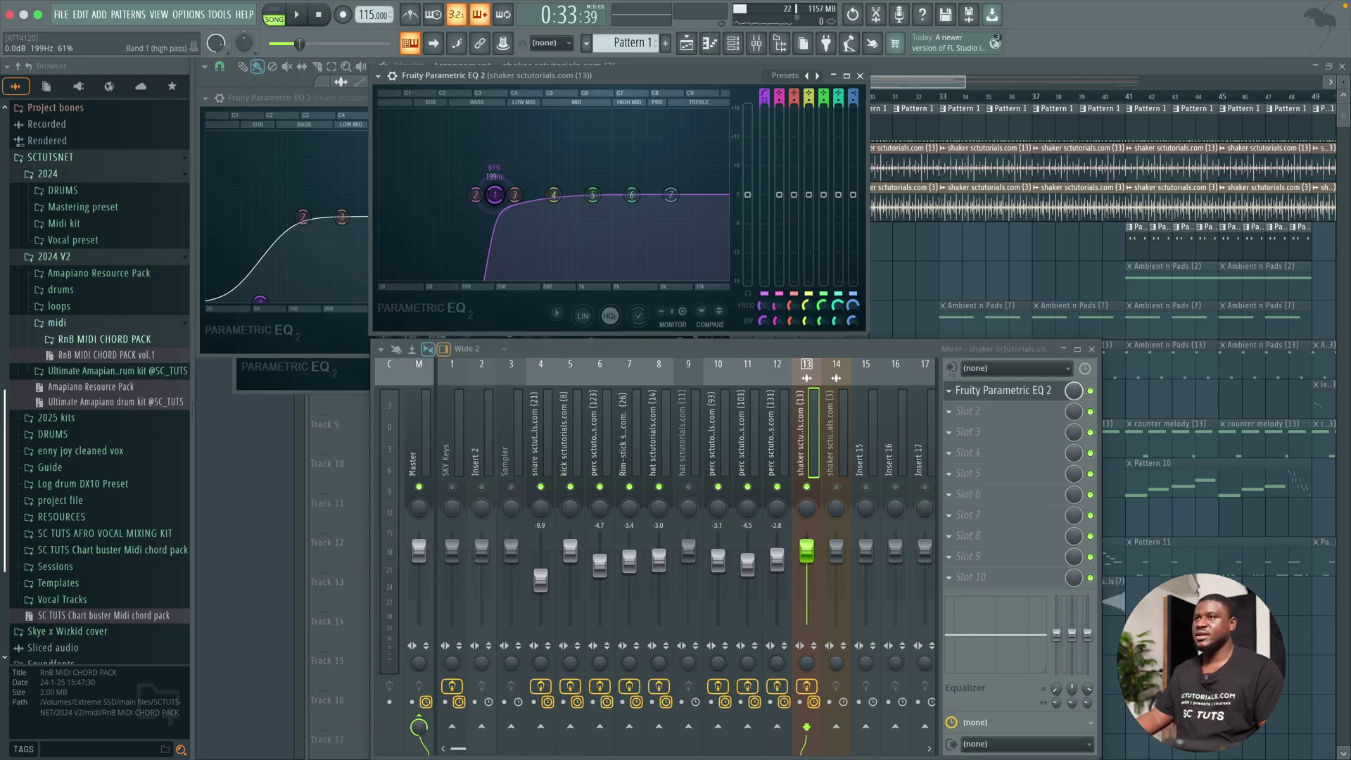
{"action": "left_click_drag", "start_coordinate": [495, 195], "coordinate": [519, 197]}
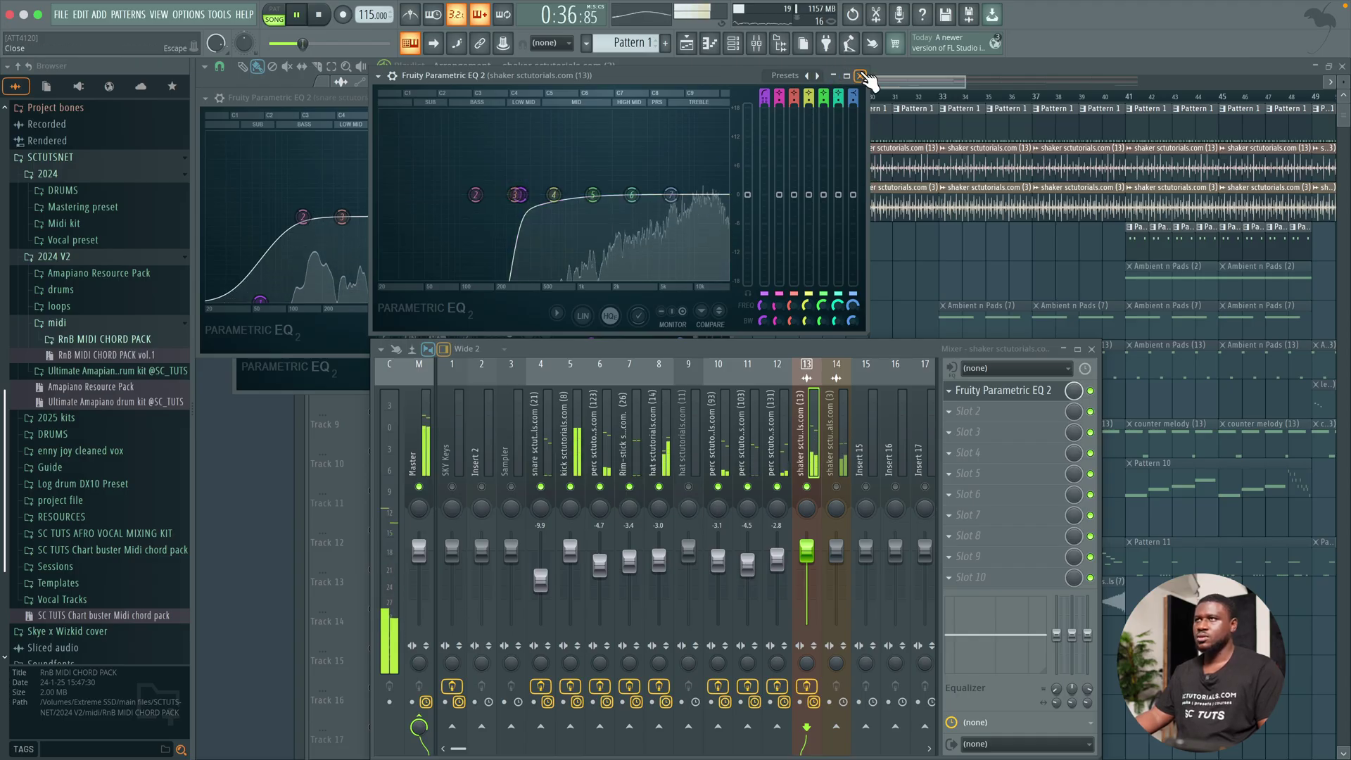
{"action": "left_click", "coordinate": [861, 76]}
{"action": "key", "text": "space"}
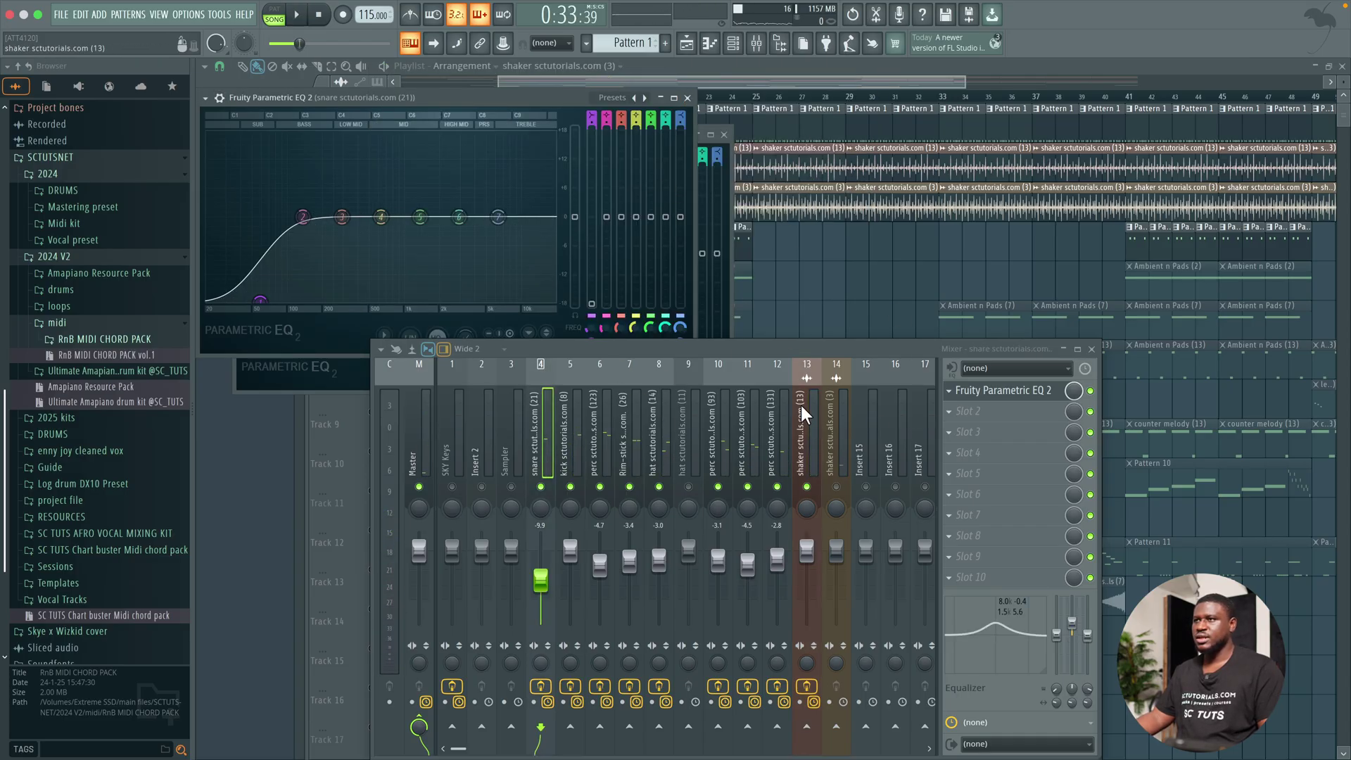
Step: Add Parametric EQ 2 to insert 14 with band 1 as a steep high-pass near 470 Hz
{"action": "left_click", "coordinate": [829, 437]}
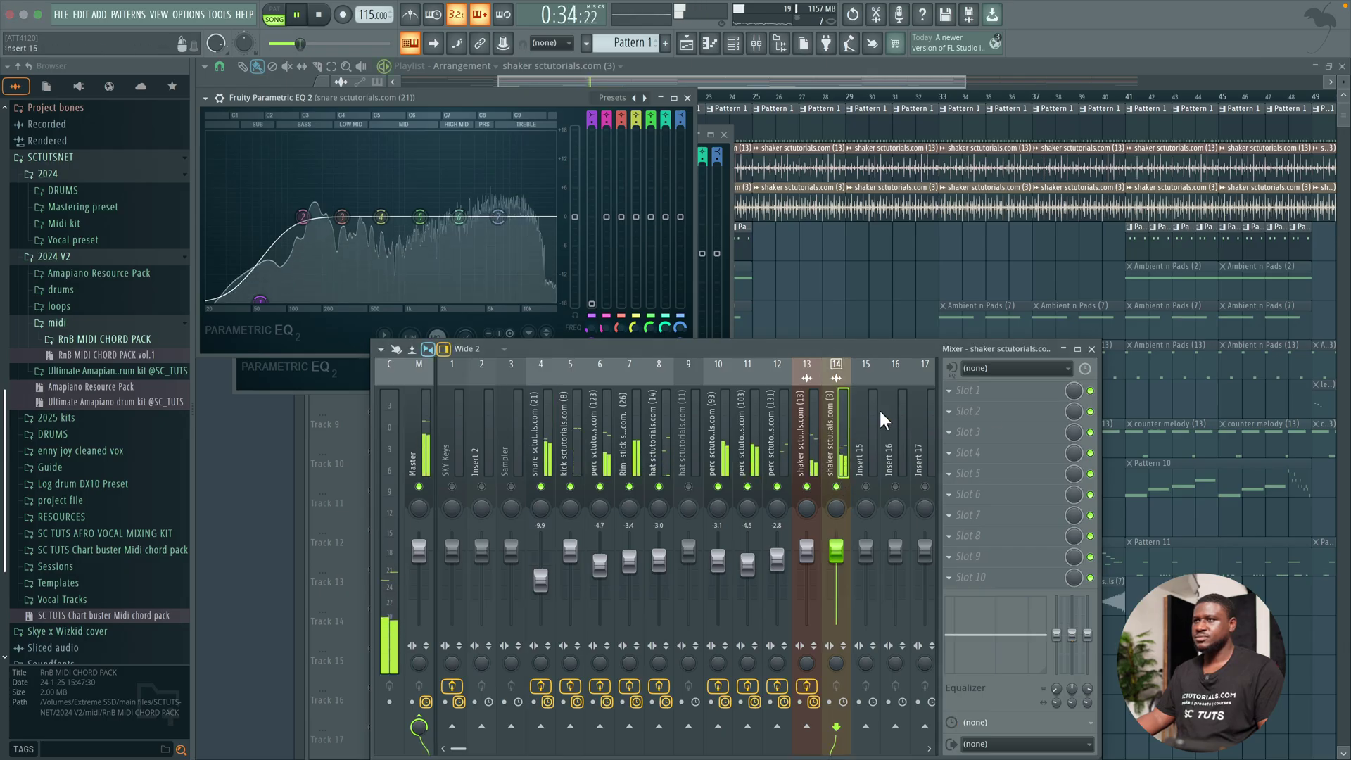
{"action": "left_click", "coordinate": [970, 391]}
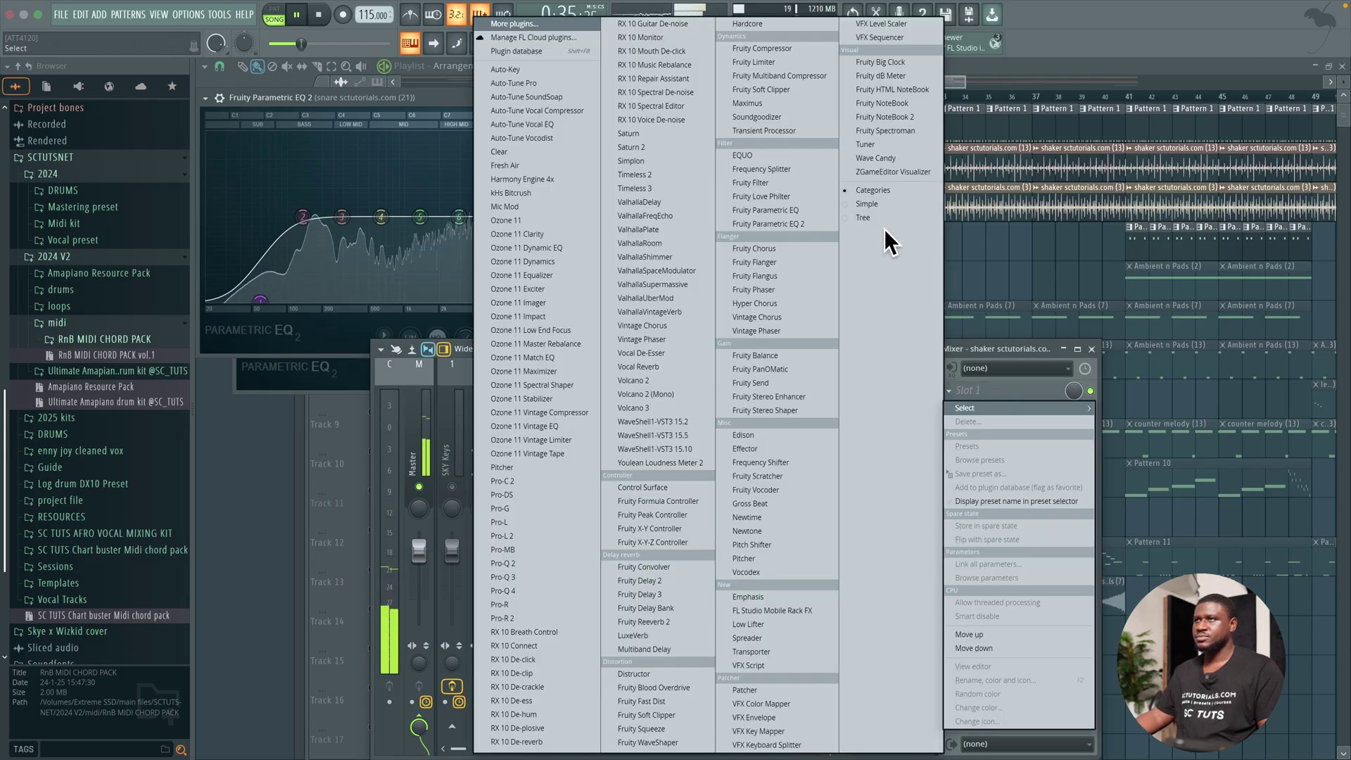
{"action": "left_click", "coordinate": [835, 224]}
{"action": "left_click_drag", "start_coordinate": [569, 204], "coordinate": [559, 69]}
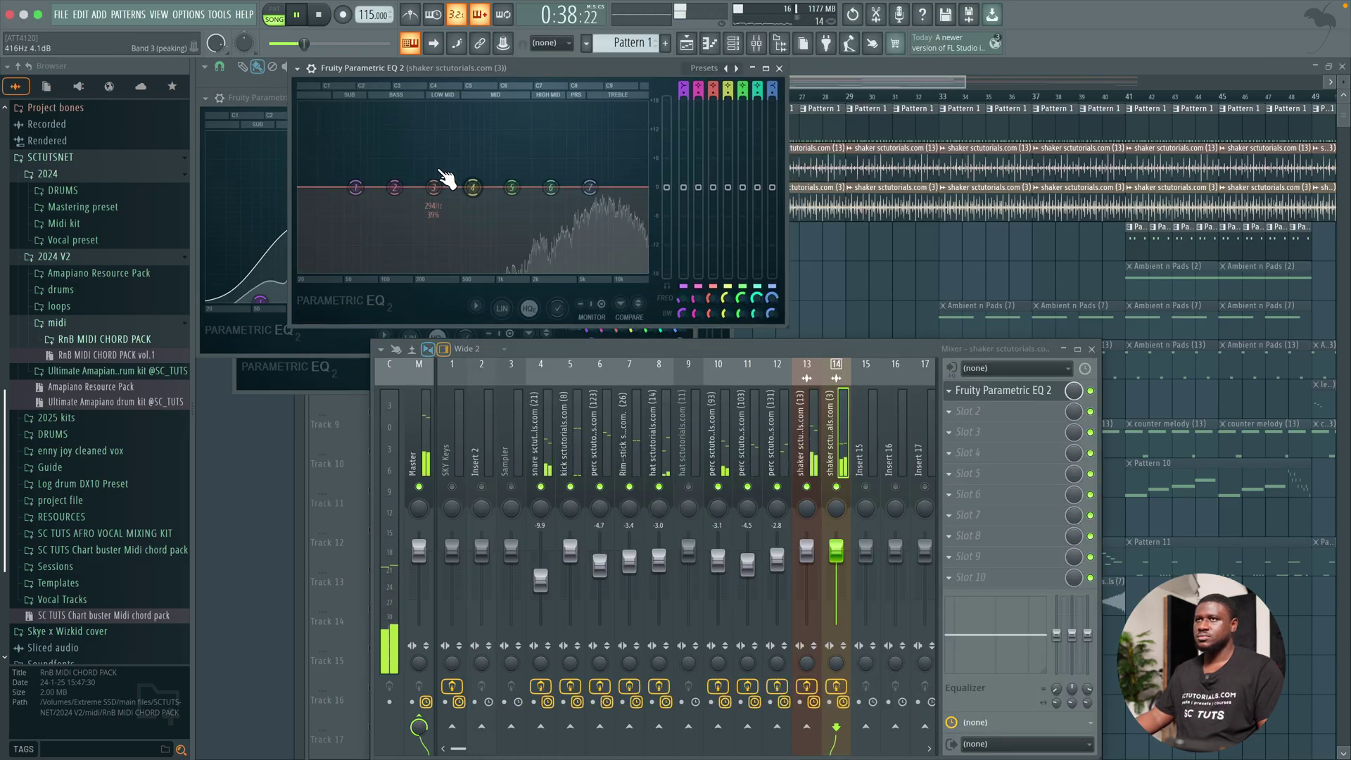
{"action": "right_click", "coordinate": [356, 188]}
{"action": "mouse_move", "coordinate": [380, 238]}
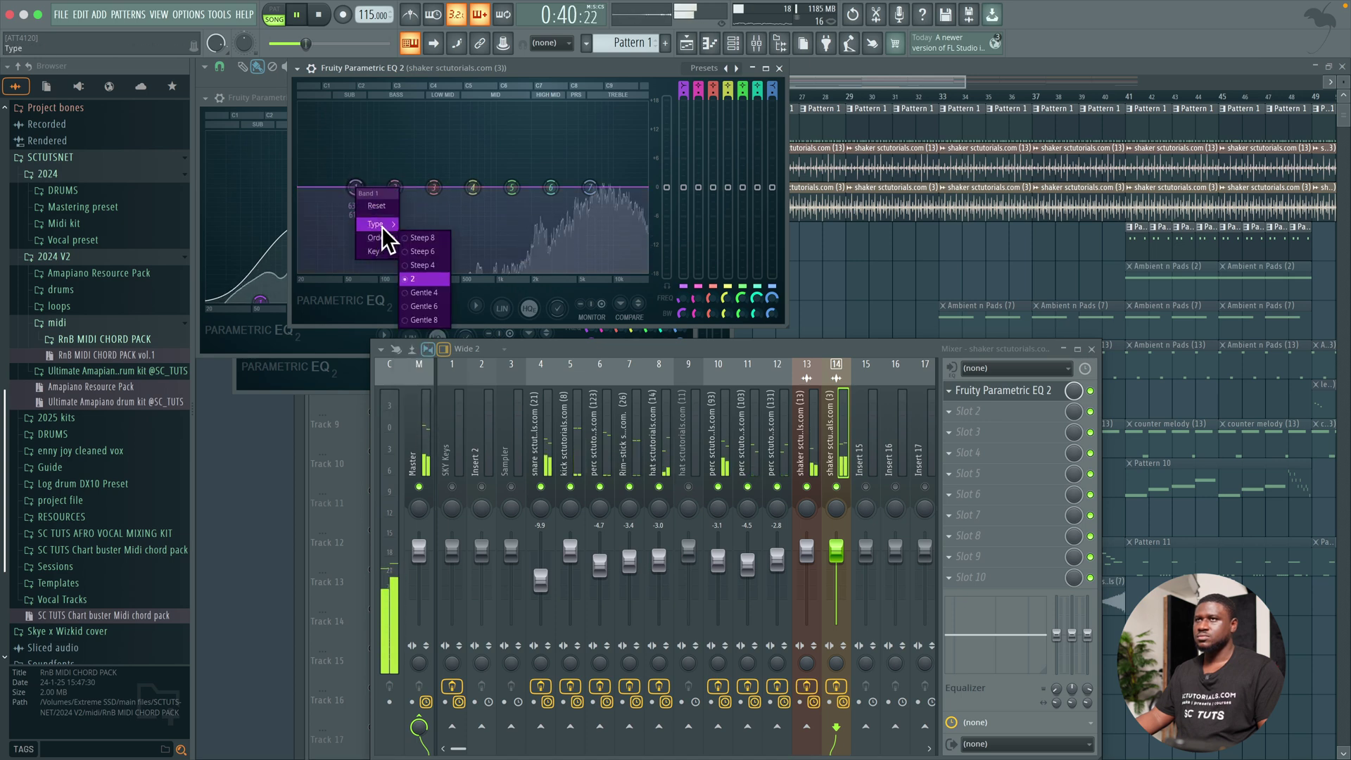
{"action": "left_click", "coordinate": [431, 266]}
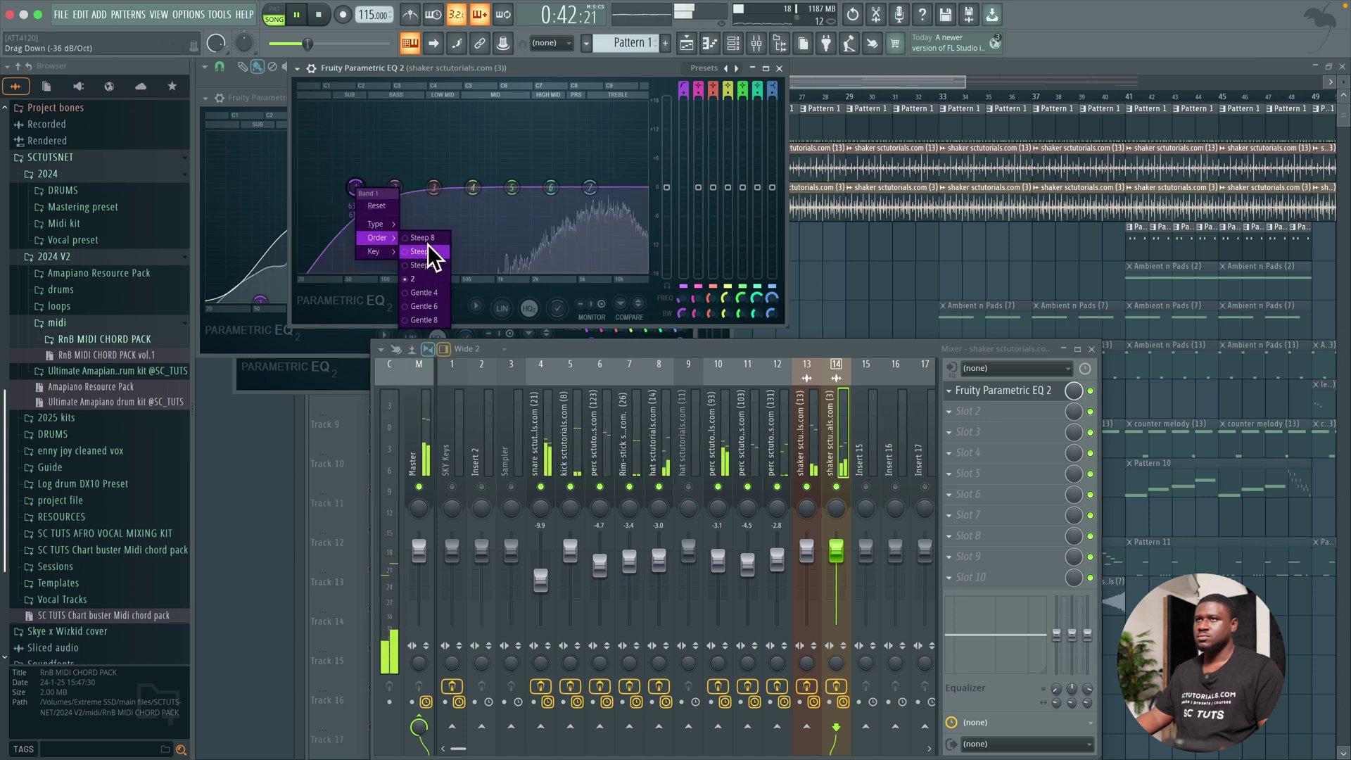
{"action": "left_click", "coordinate": [422, 221]}
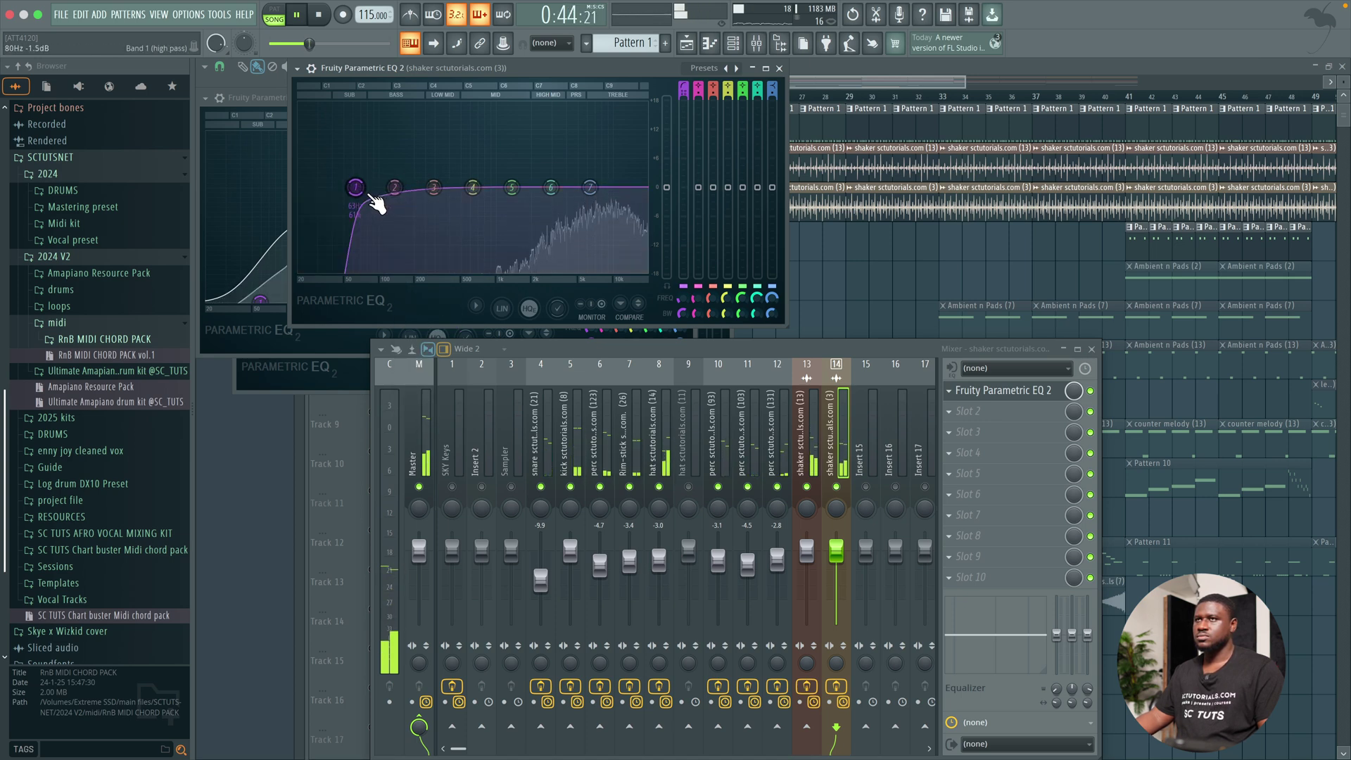
{"action": "left_click_drag", "start_coordinate": [358, 190], "coordinate": [464, 196]}
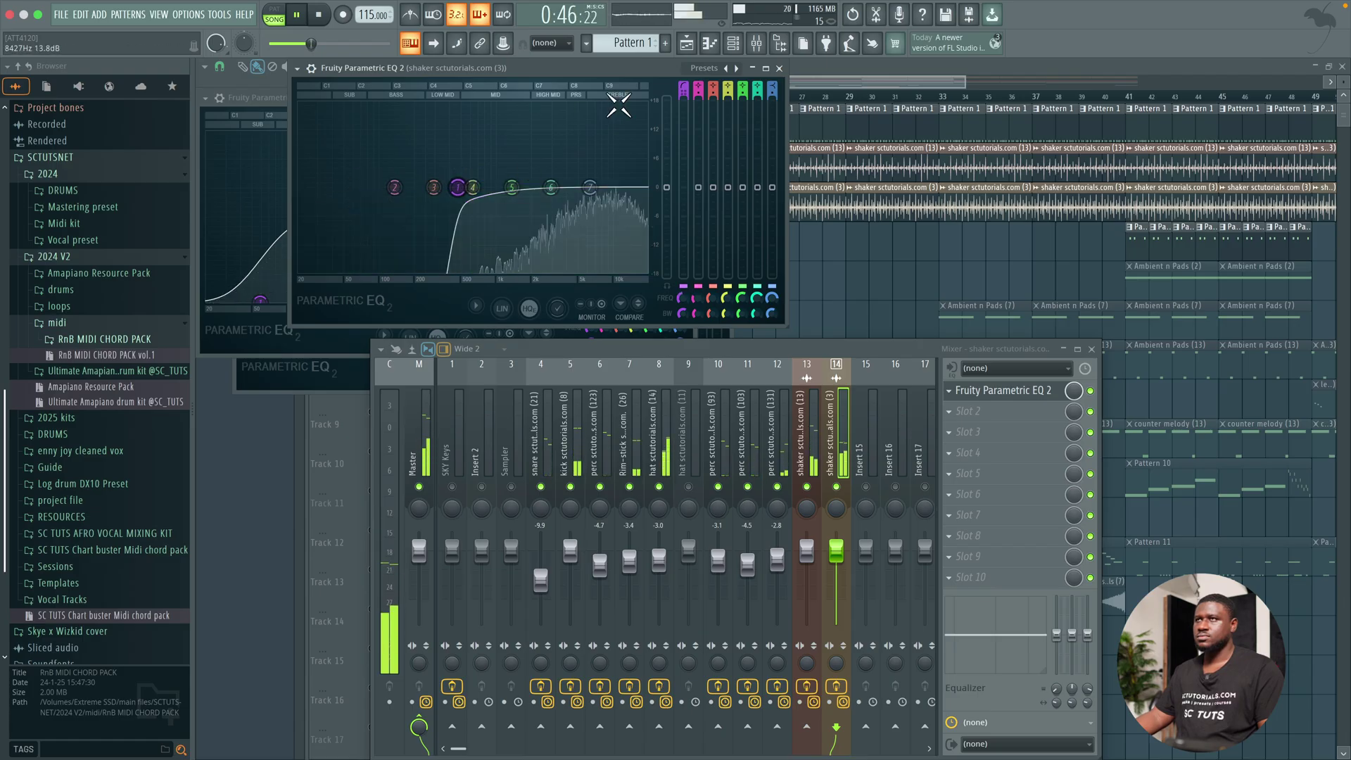
{"action": "left_click", "coordinate": [780, 68]}
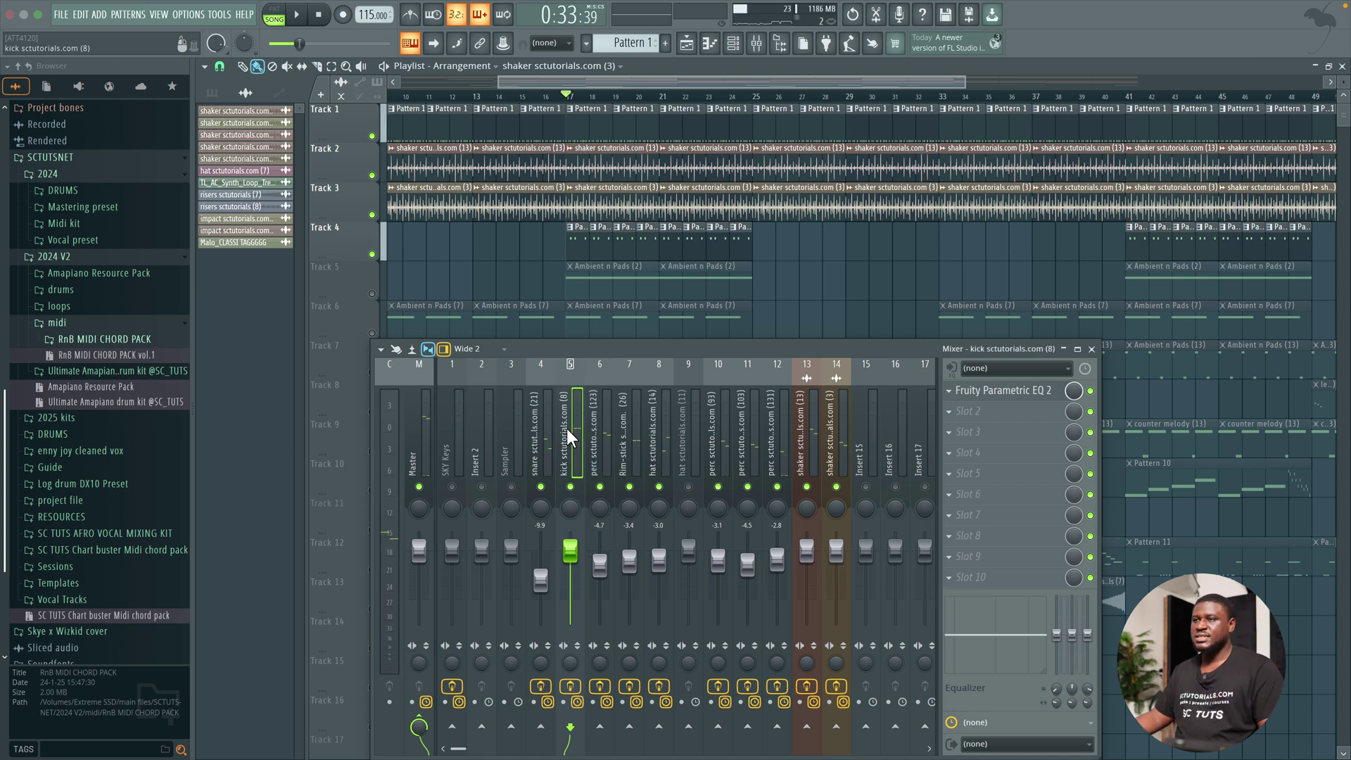
Step: Solo the rim-stick on insert 7 and audition it together with the hat
{"action": "left_click", "coordinate": [625, 457]}
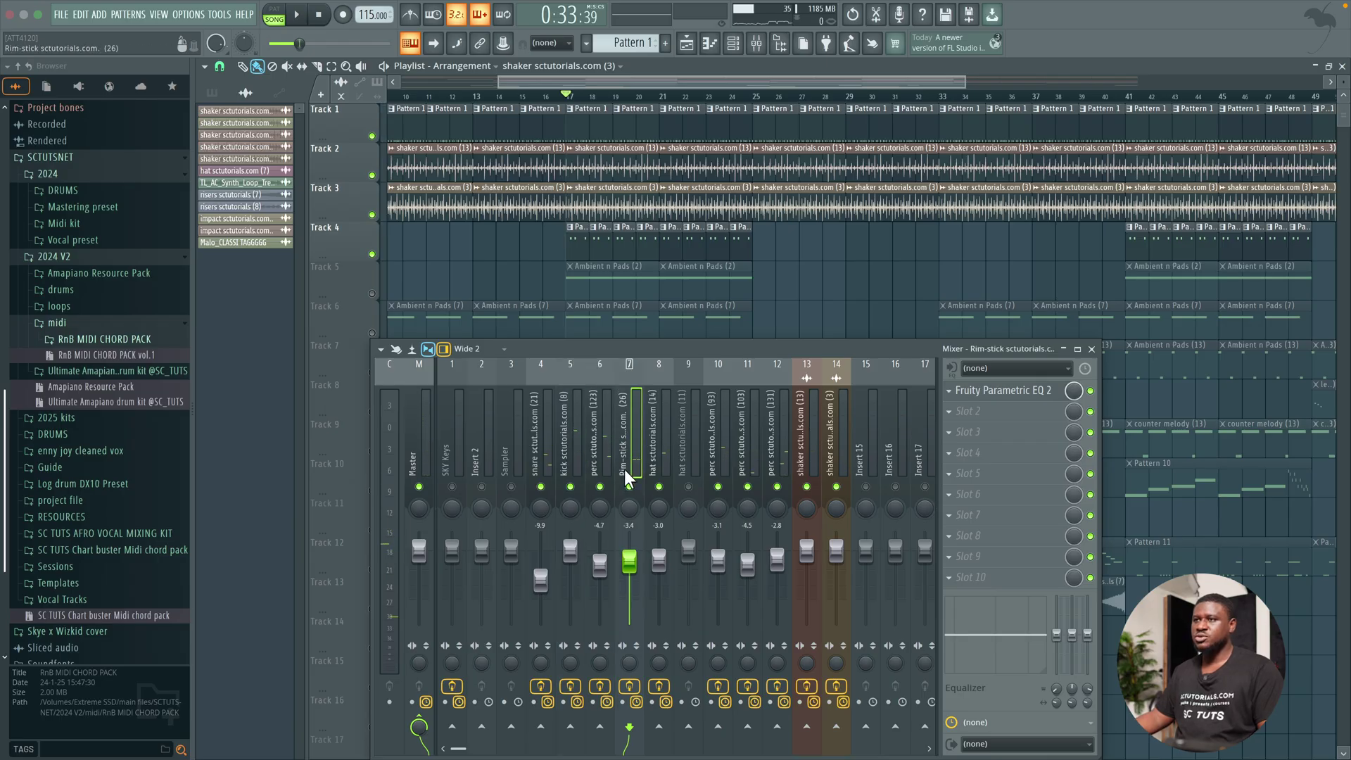
{"action": "key", "text": "space"}
{"action": "key", "text": "space"}
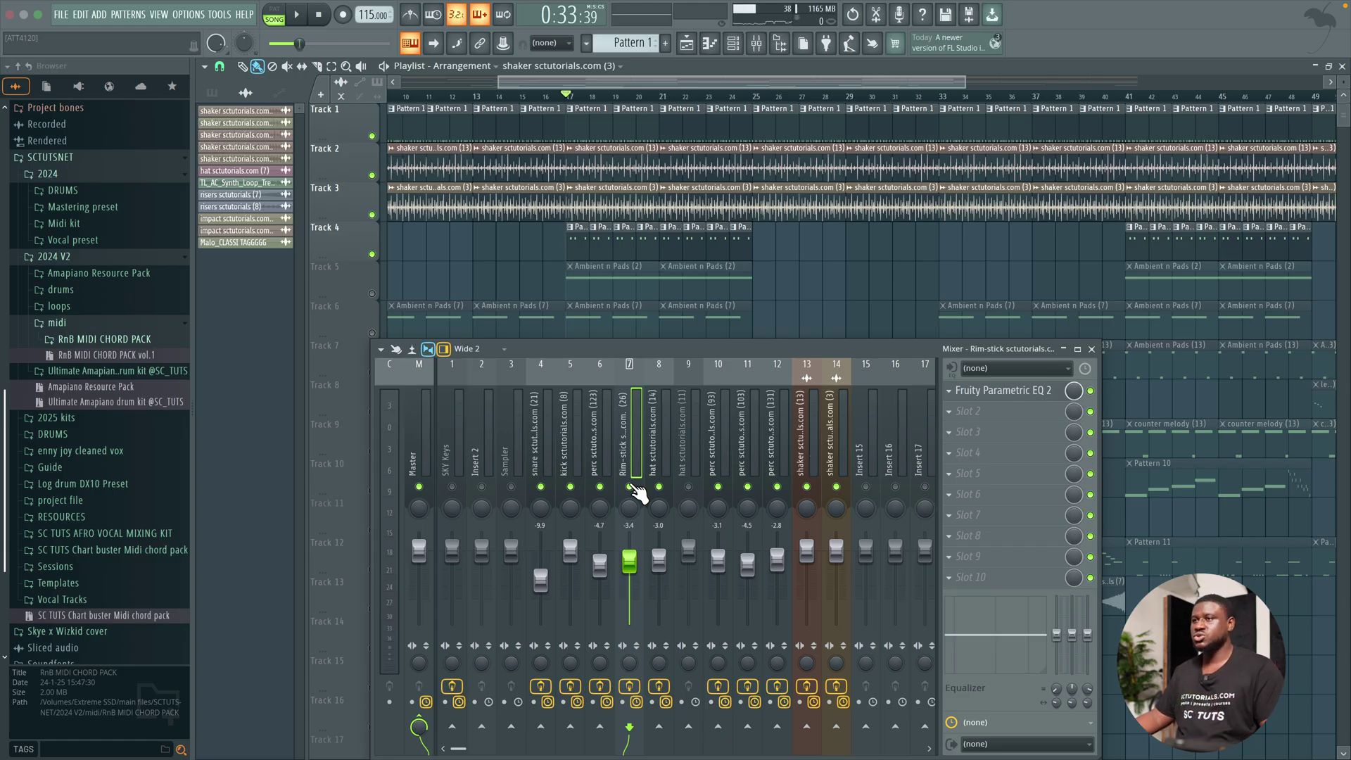
{"action": "right_click", "coordinate": [631, 487]}
{"action": "key", "text": "space"}
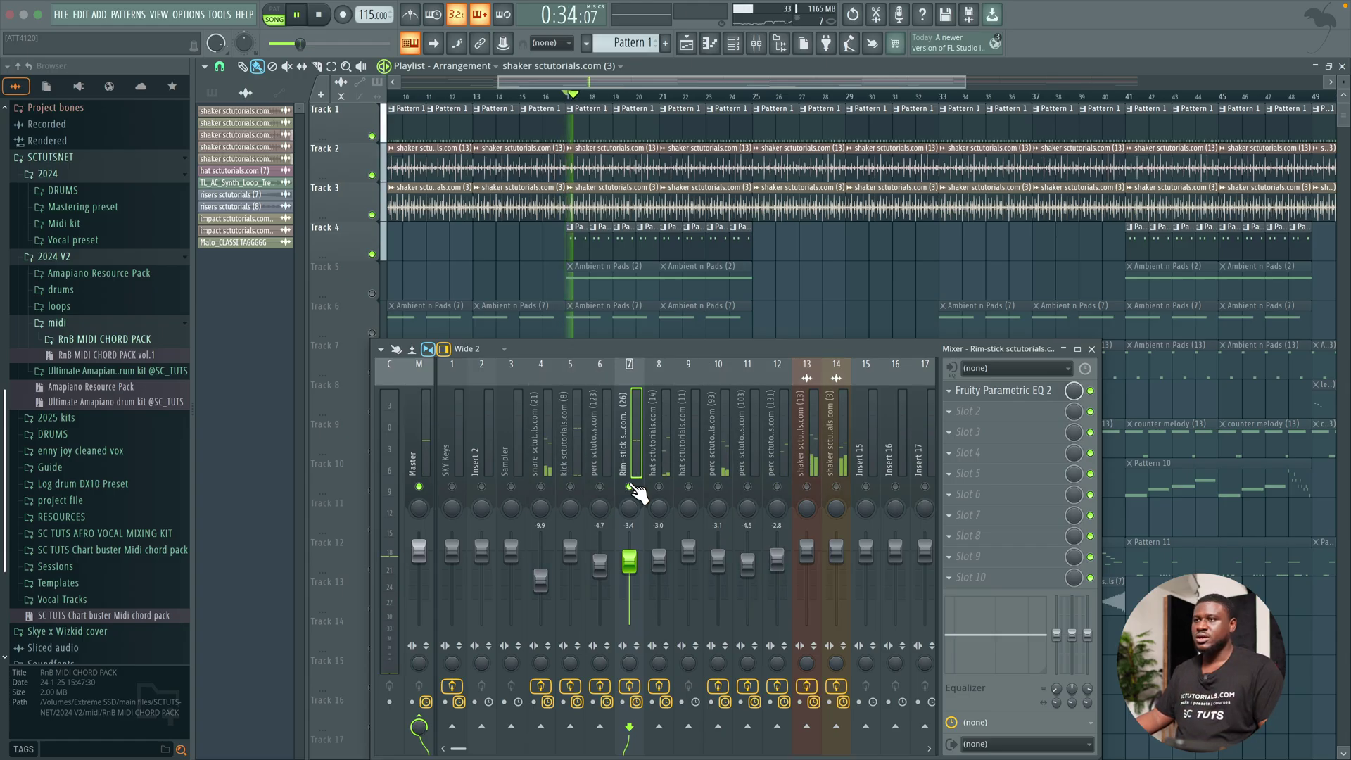
{"action": "key", "text": "space"}
{"action": "left_click", "coordinate": [660, 488]}
{"action": "key", "text": "space"}
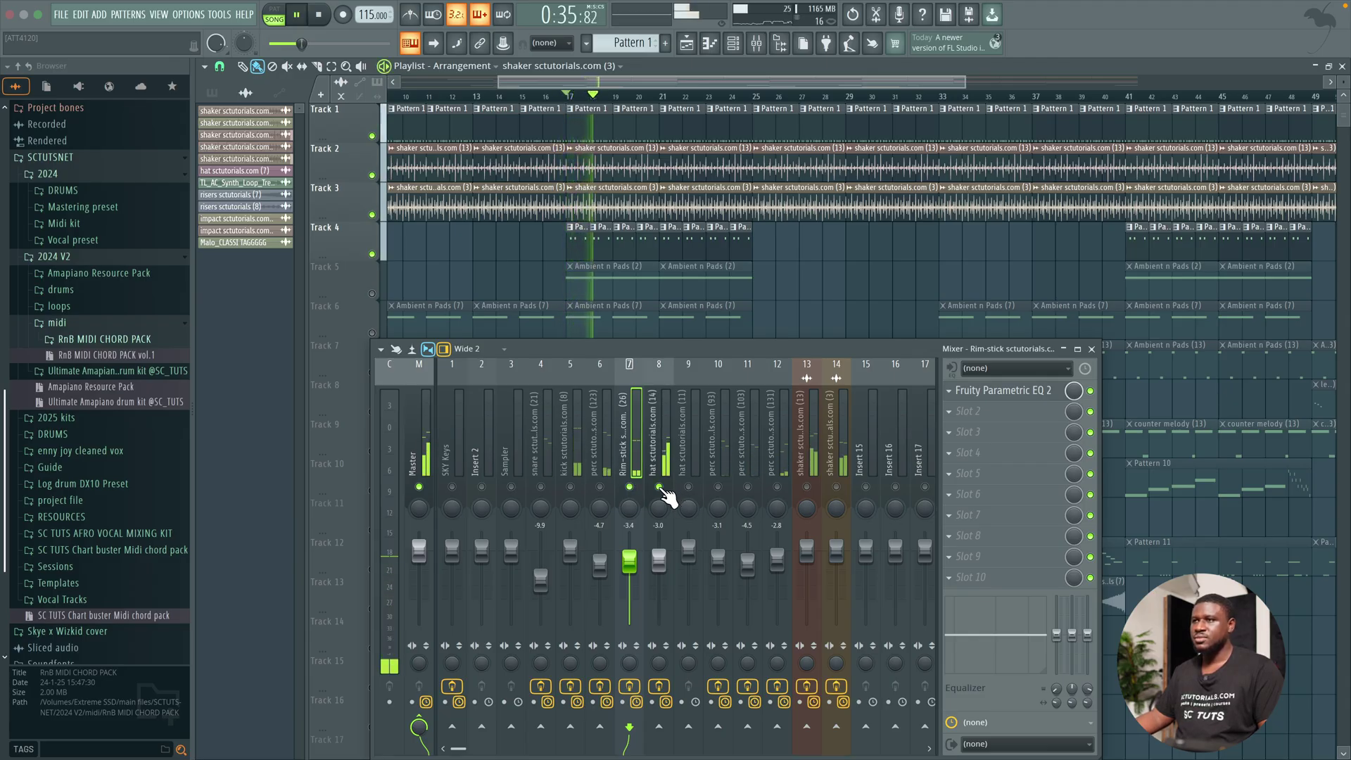
{"action": "key", "text": "space"}
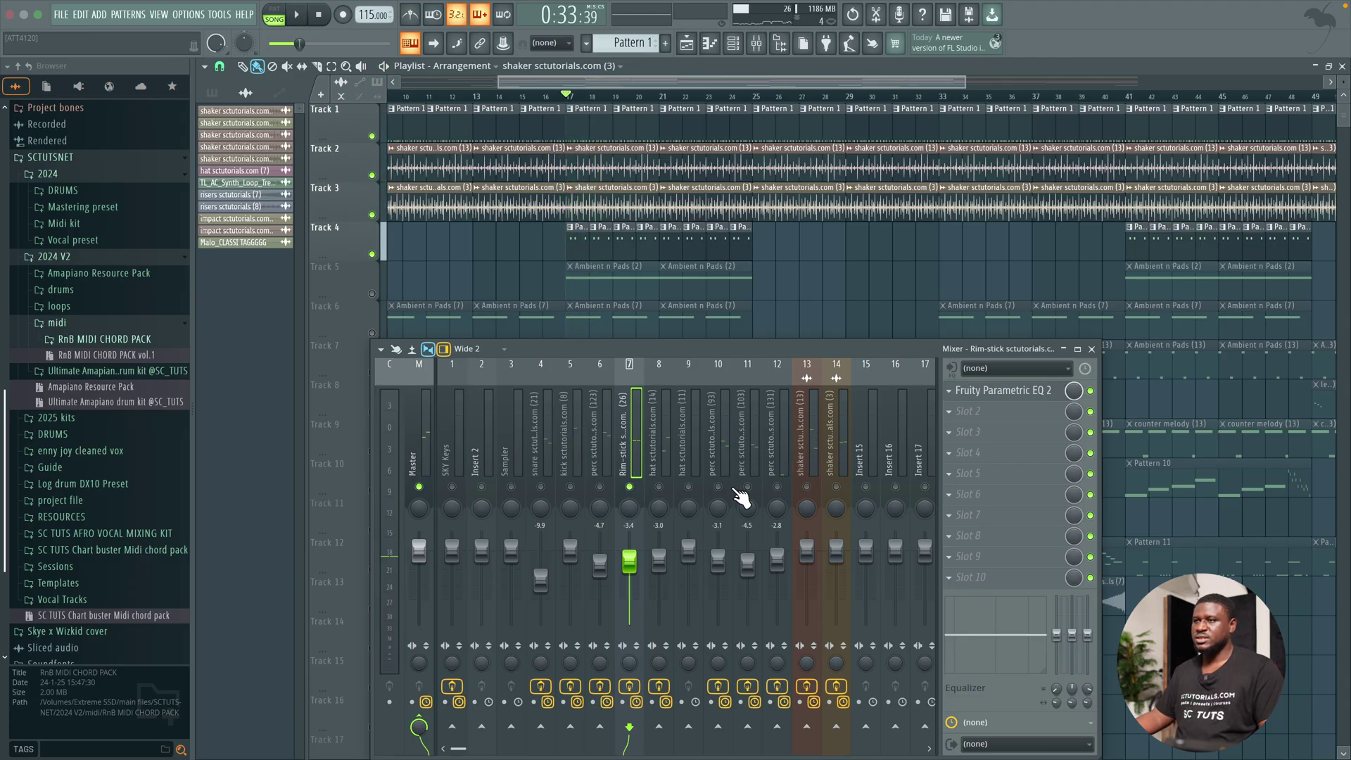
Step: Unmute the kick on insert 5 and pan the rim-stick slightly left
{"action": "key", "text": "space"}
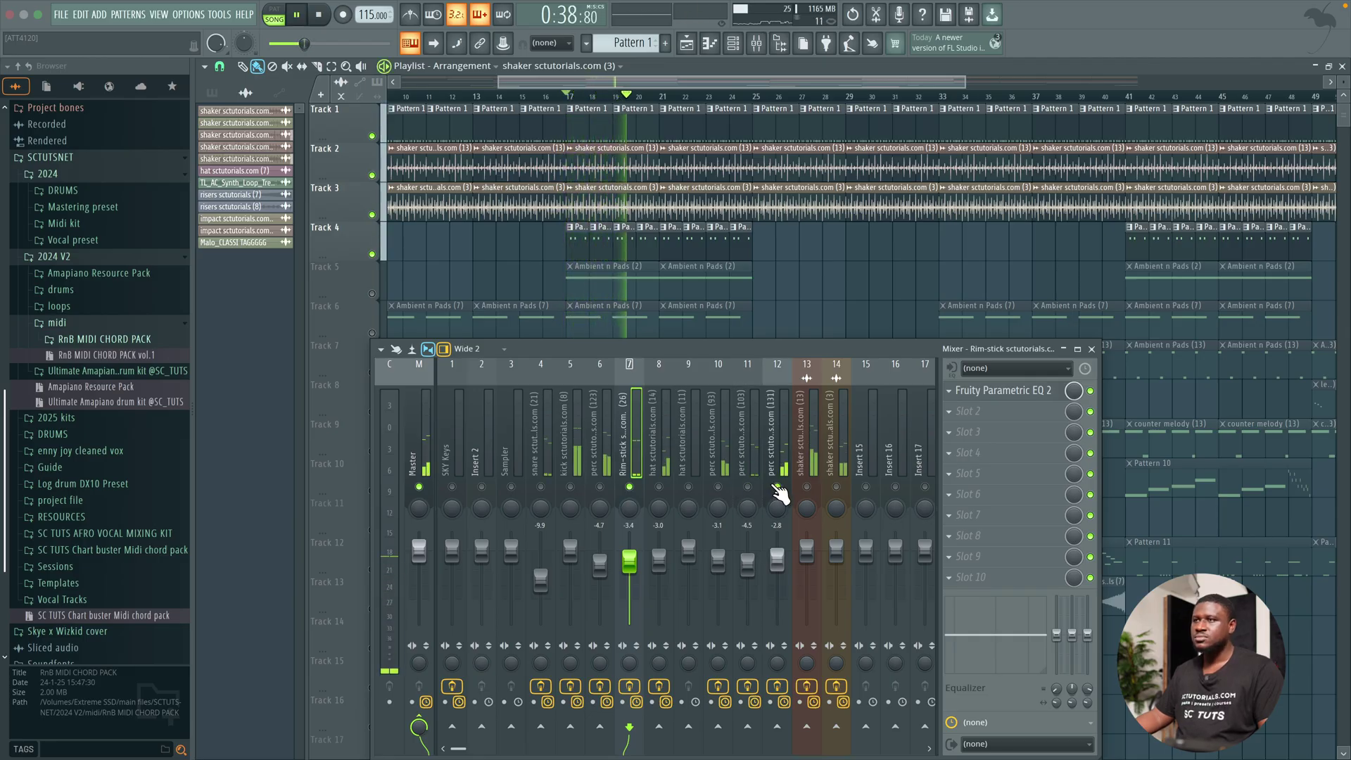
{"action": "key", "text": "space"}
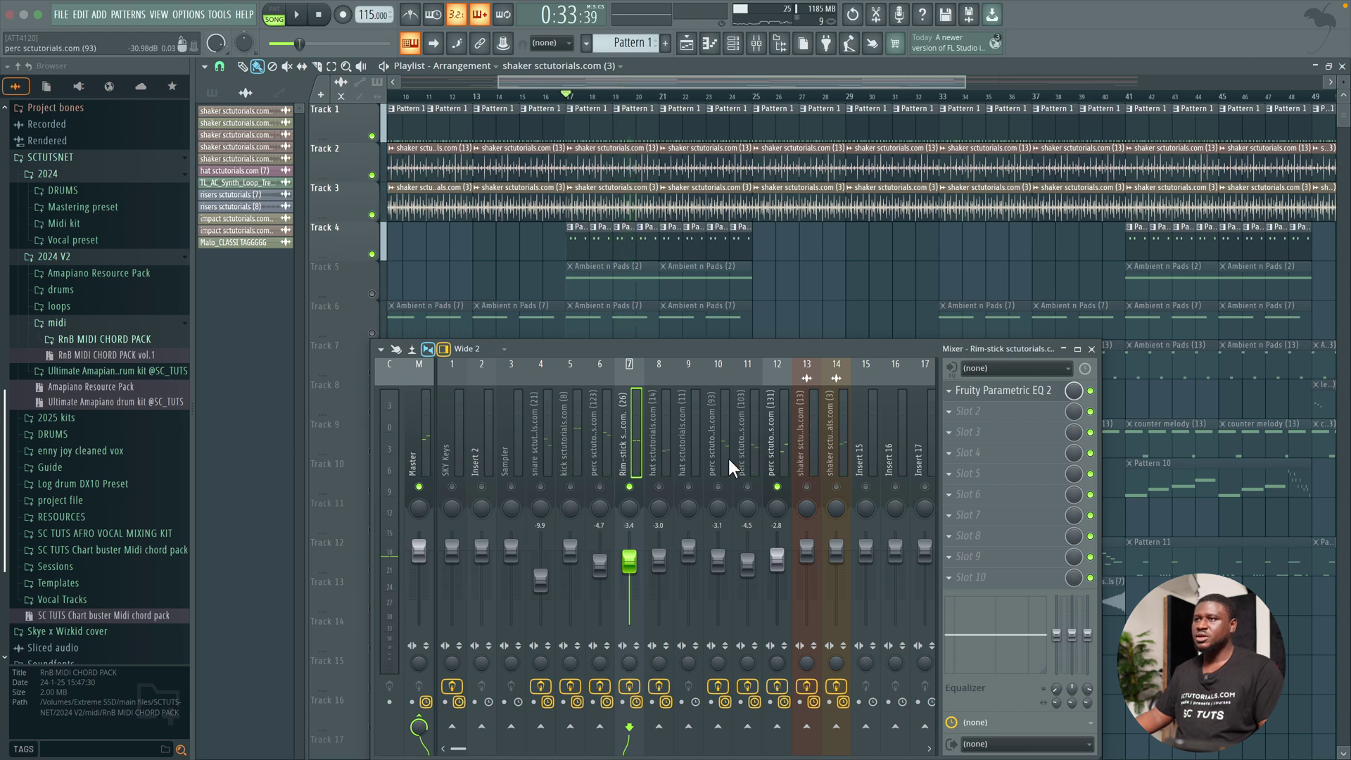
{"action": "key", "text": "space"}
{"action": "key", "text": "space"}
{"action": "left_click", "coordinate": [570, 487]}
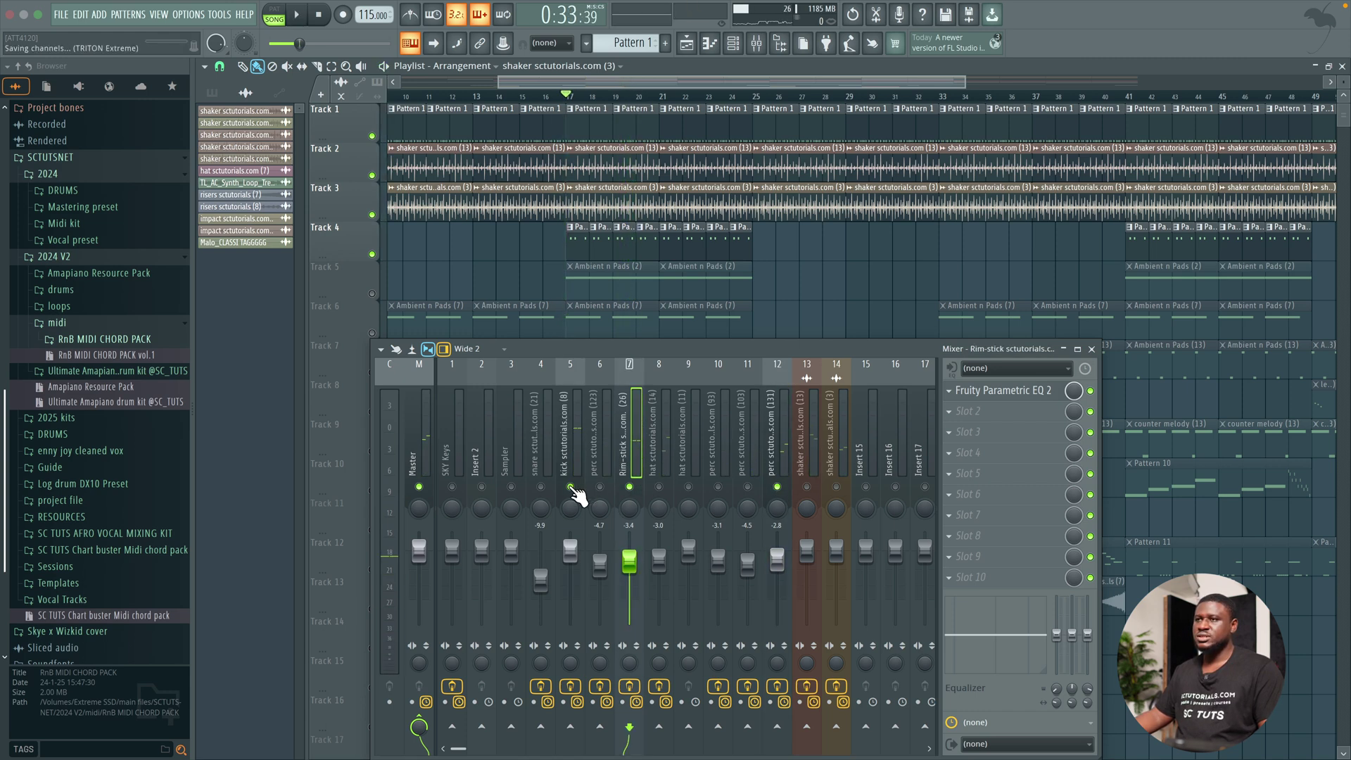
{"action": "key", "text": "space"}
{"action": "left_click_drag", "start_coordinate": [629, 507], "coordinate": [629, 514]}
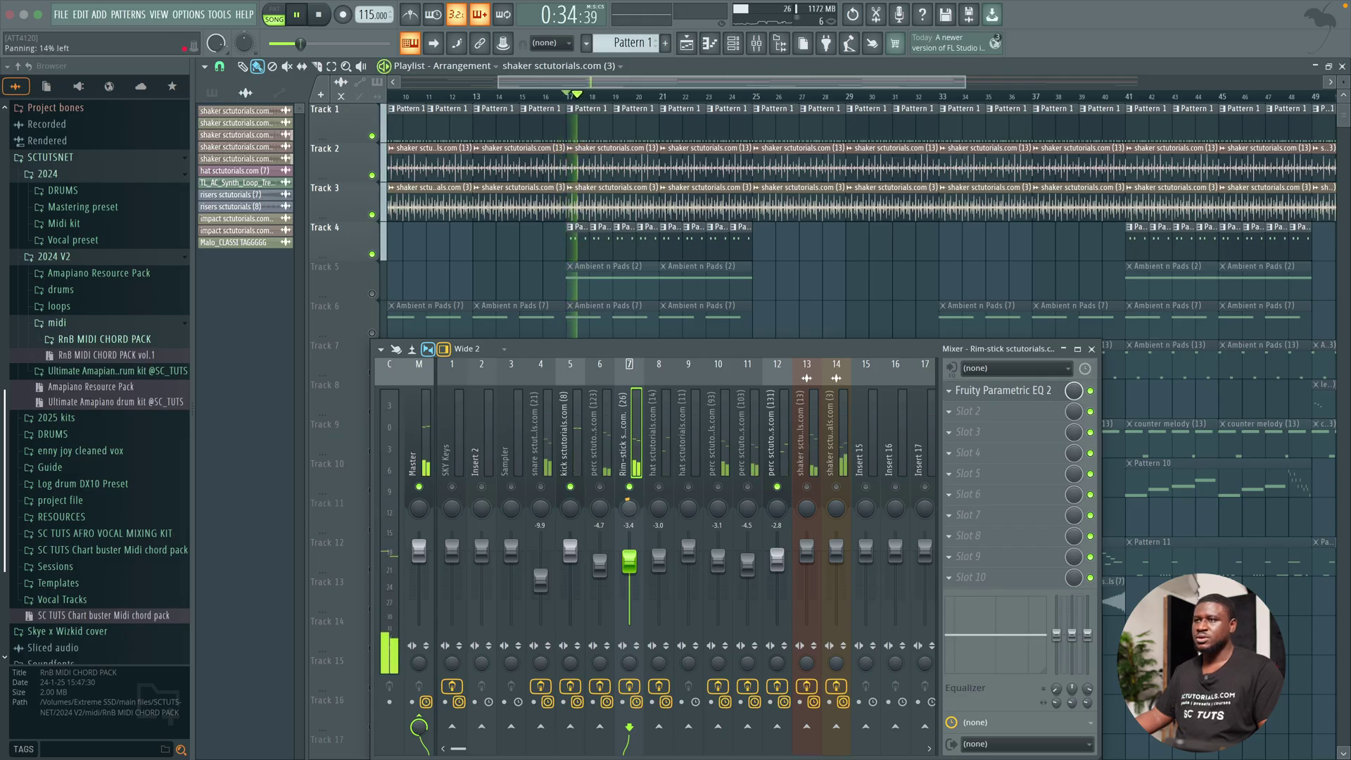
{"action": "key", "text": "space"}
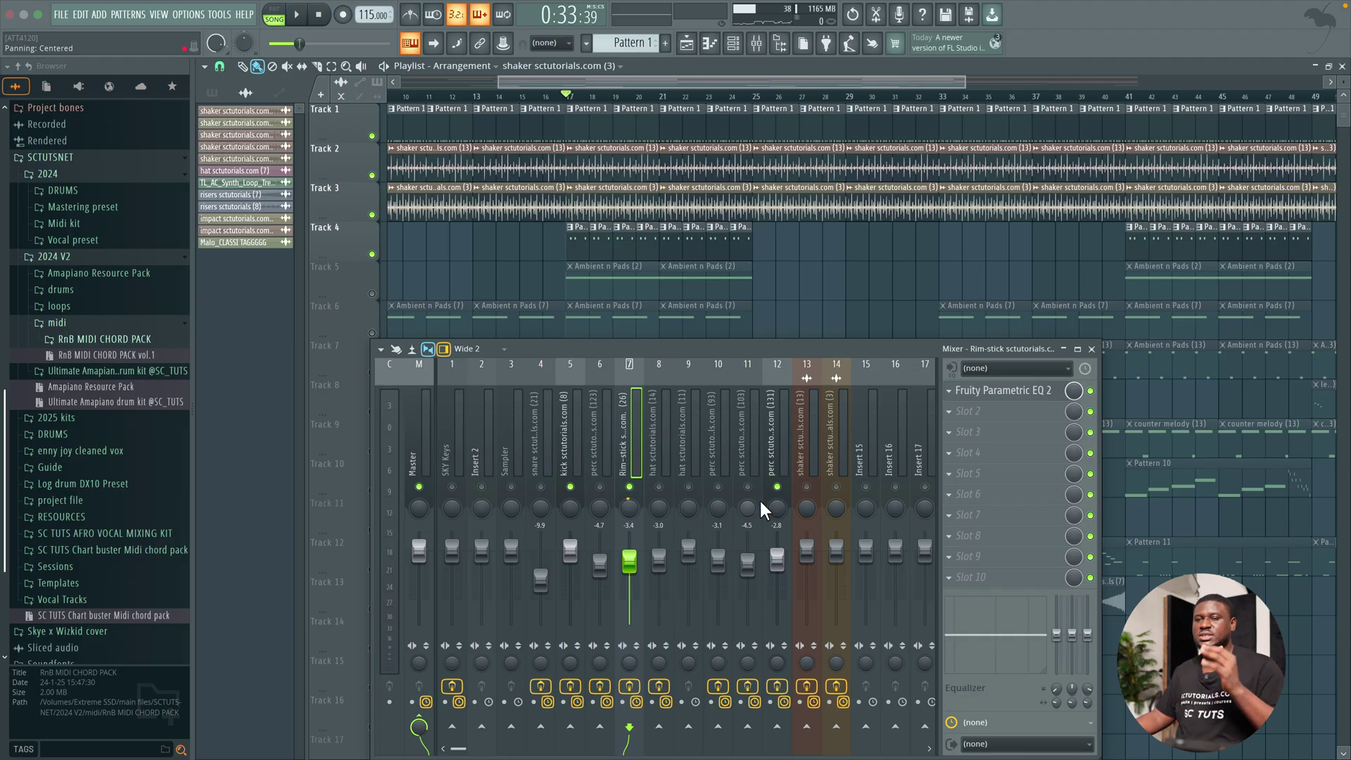
Step: Unmute the perc on insert 10 and pan insert 12 about 9% right
{"action": "key", "text": "space"}
{"action": "left_click", "coordinate": [718, 487]}
{"action": "left_click", "coordinate": [718, 489]}
{"action": "key", "text": "space"}
{"action": "left_click", "coordinate": [777, 507]}
{"action": "key", "text": "space"}
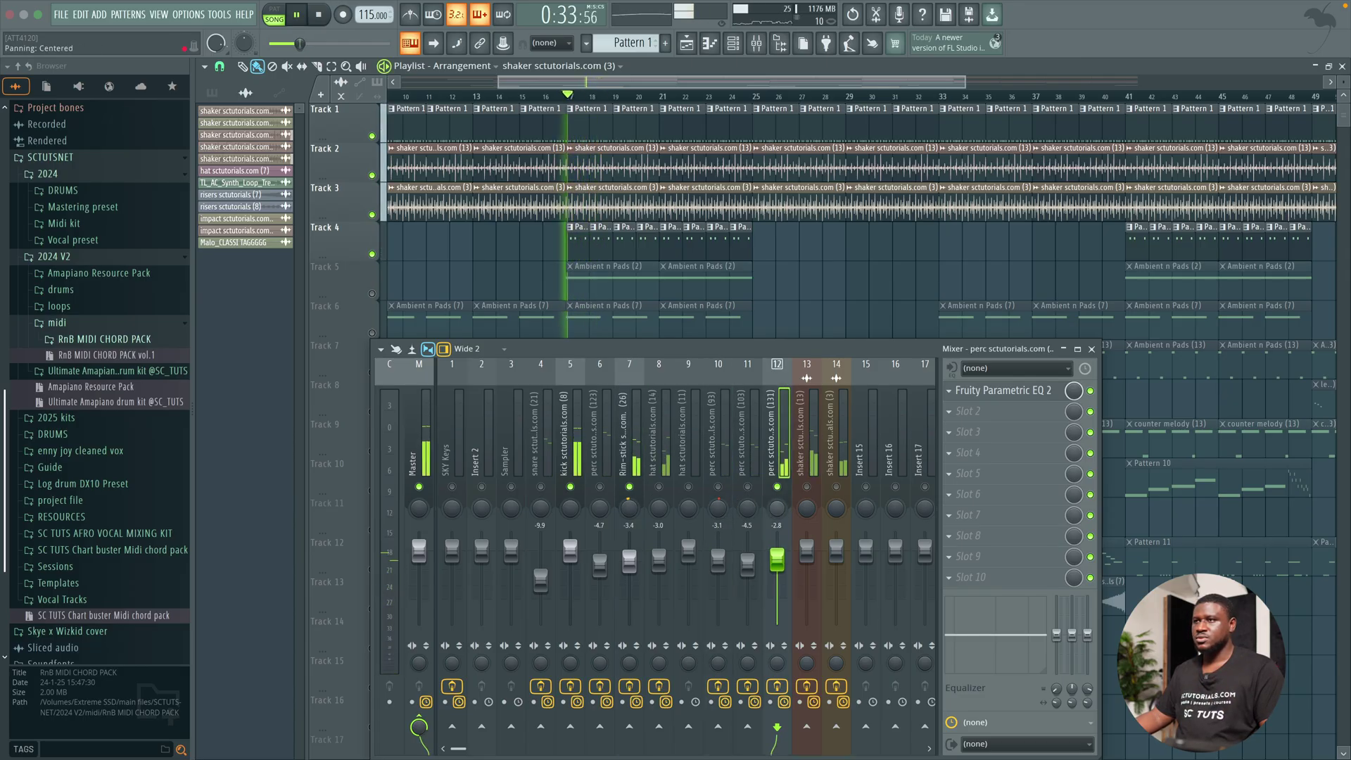
{"action": "left_click_drag", "start_coordinate": [777, 507], "coordinate": [776, 510]}
{"action": "key", "text": "space"}
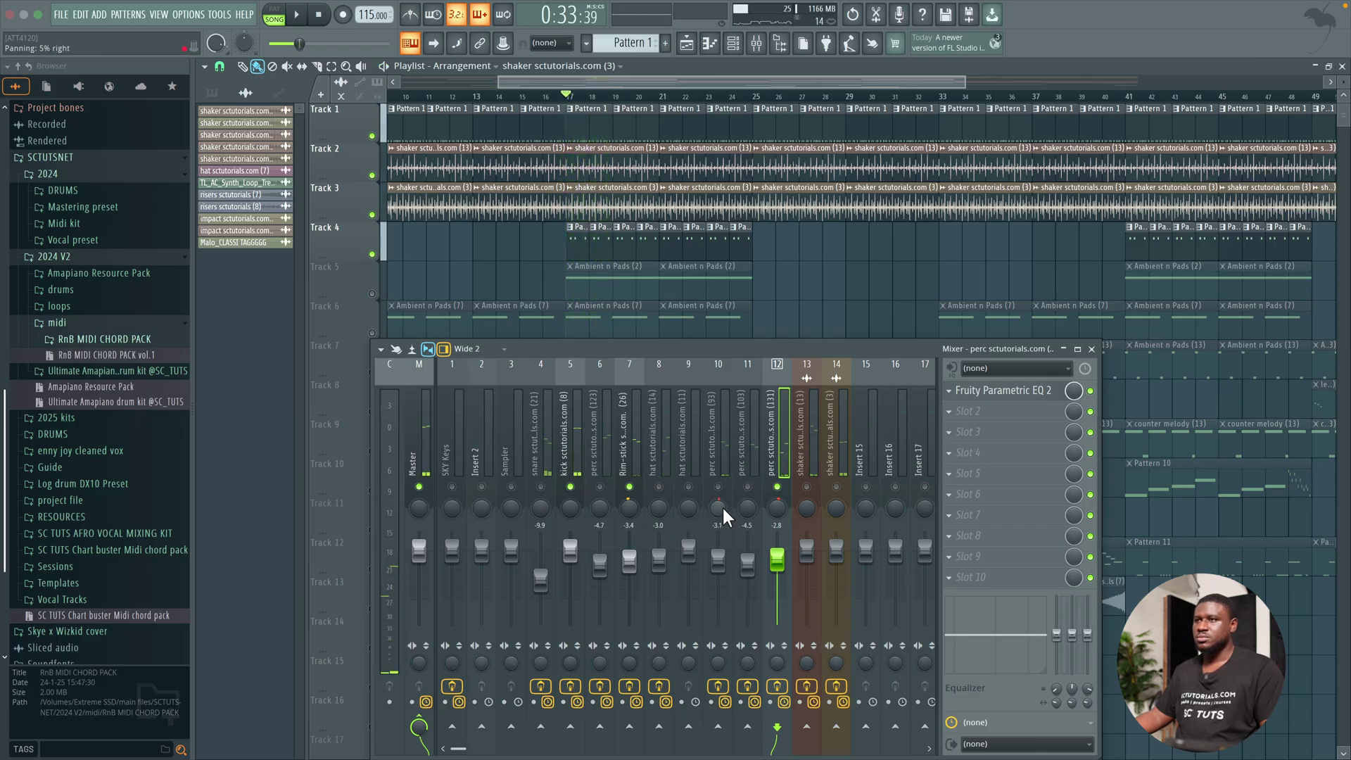
{"action": "left_click", "coordinate": [718, 506]}
{"action": "key", "text": "space"}
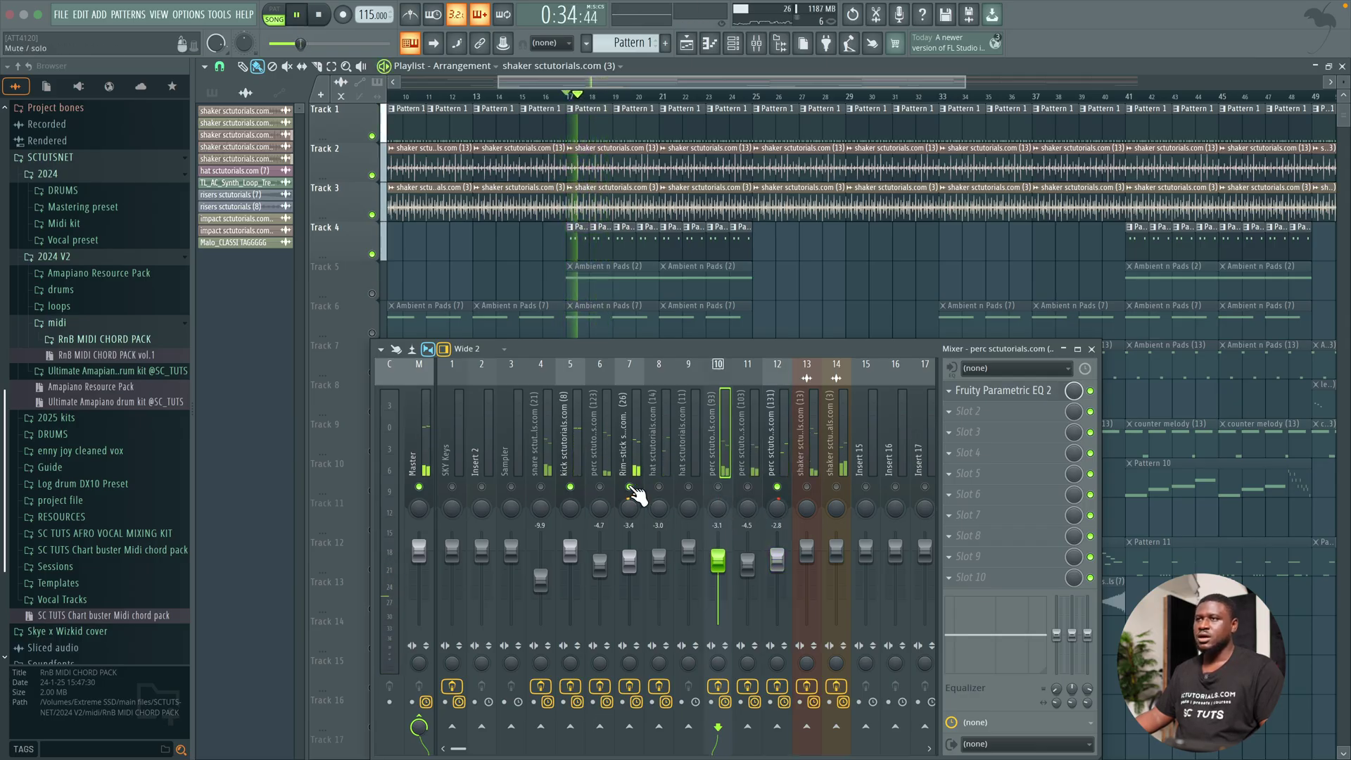
{"action": "key", "text": "space"}
Step: Unmute the hats on insert 8 and pan them well to the left
{"action": "left_click", "coordinate": [600, 487]}
{"action": "left_click", "coordinate": [600, 487]}
{"action": "left_click", "coordinate": [659, 487]}
{"action": "key", "text": "space"}
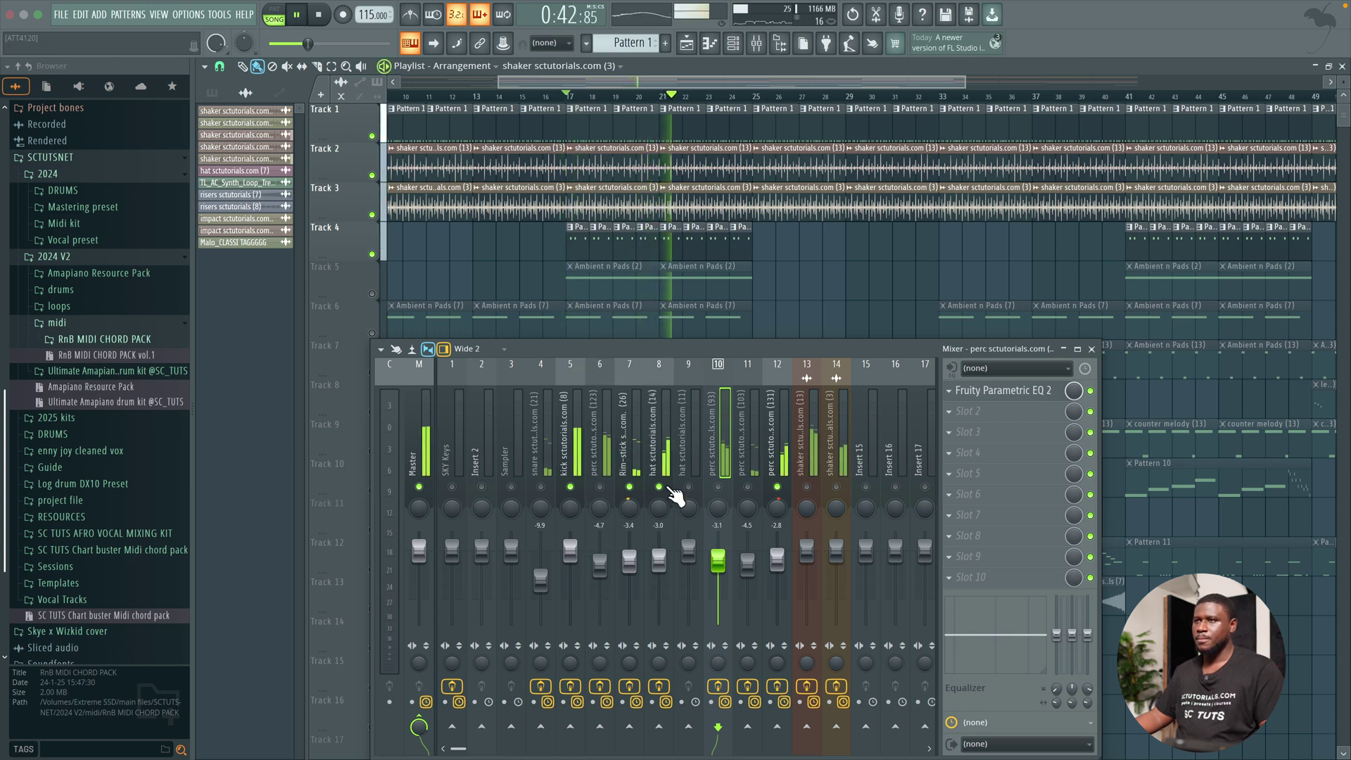
{"action": "left_click_drag", "start_coordinate": [658, 506], "coordinate": [658, 516]}
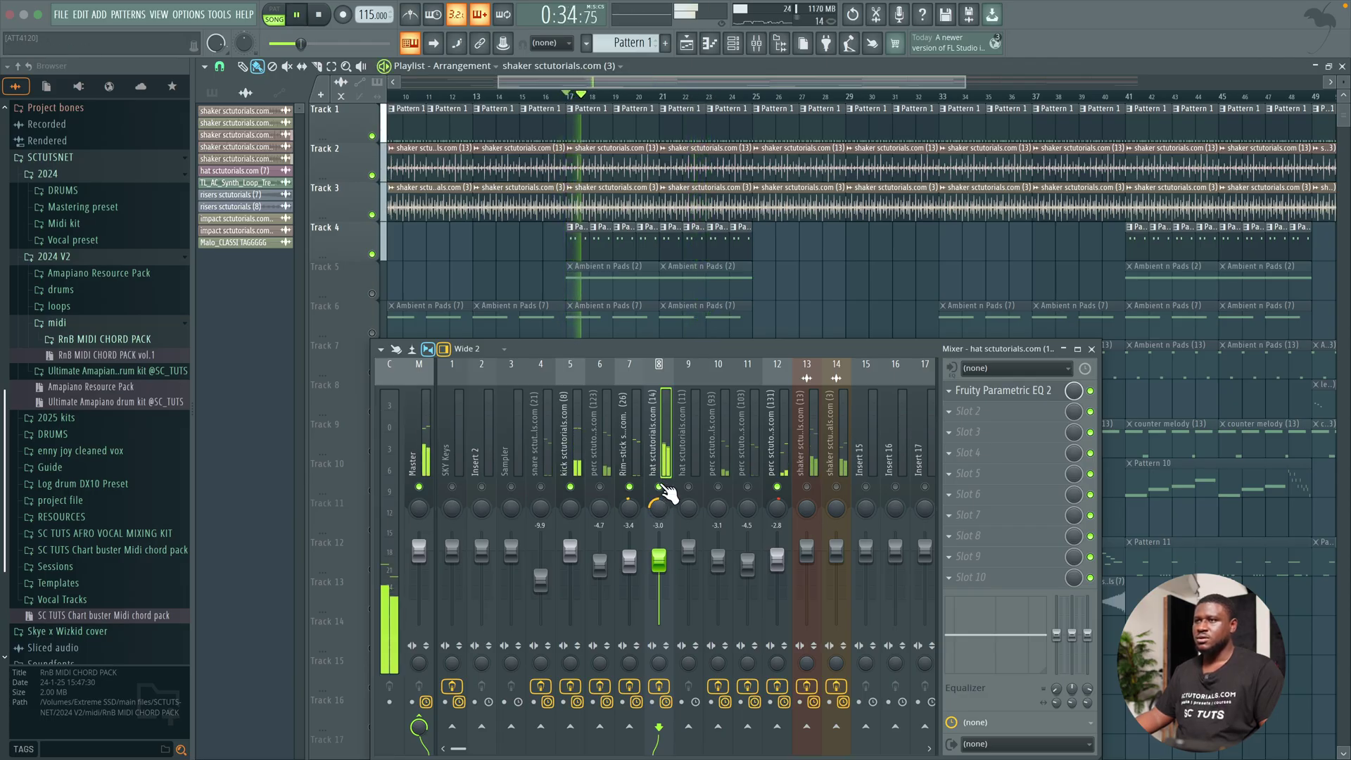
{"action": "key", "text": "space"}
Step: Unmute the perc on insert 6 and pan it about 37% right
{"action": "left_click", "coordinate": [600, 487]}
{"action": "key", "text": "space"}
{"action": "key", "text": "space"}
{"action": "left_click_drag", "start_coordinate": [604, 505], "coordinate": [604, 485]}
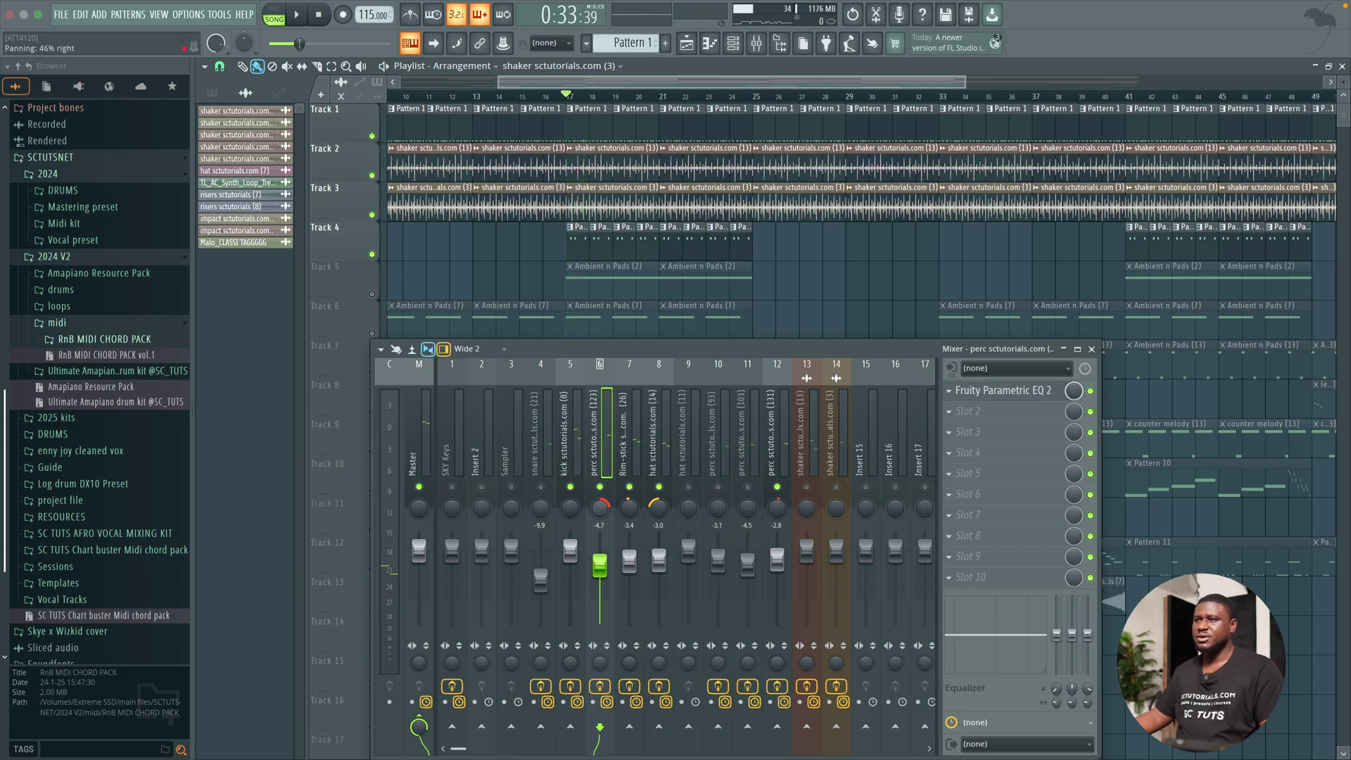
{"action": "key", "text": "space"}
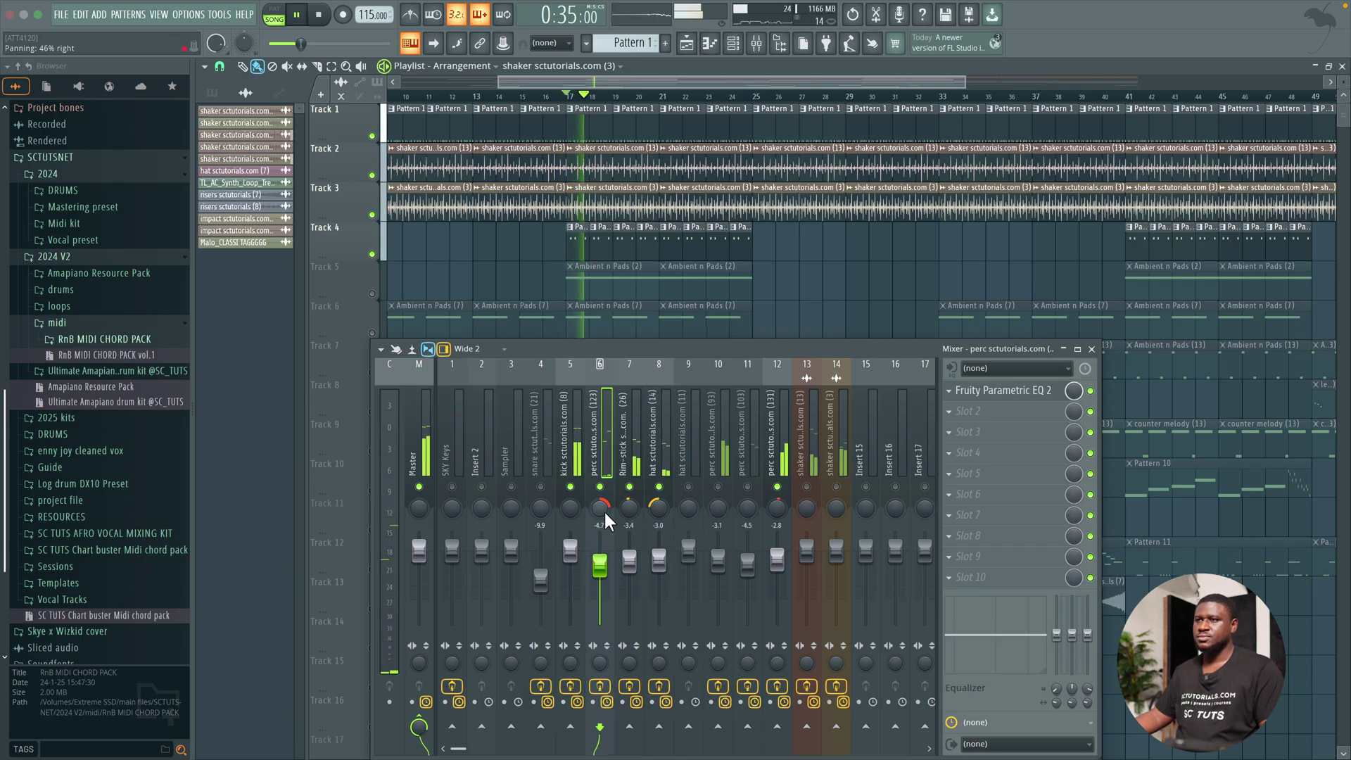
{"action": "left_click_drag", "start_coordinate": [603, 509], "coordinate": [601, 508]}
{"action": "key", "text": "space"}
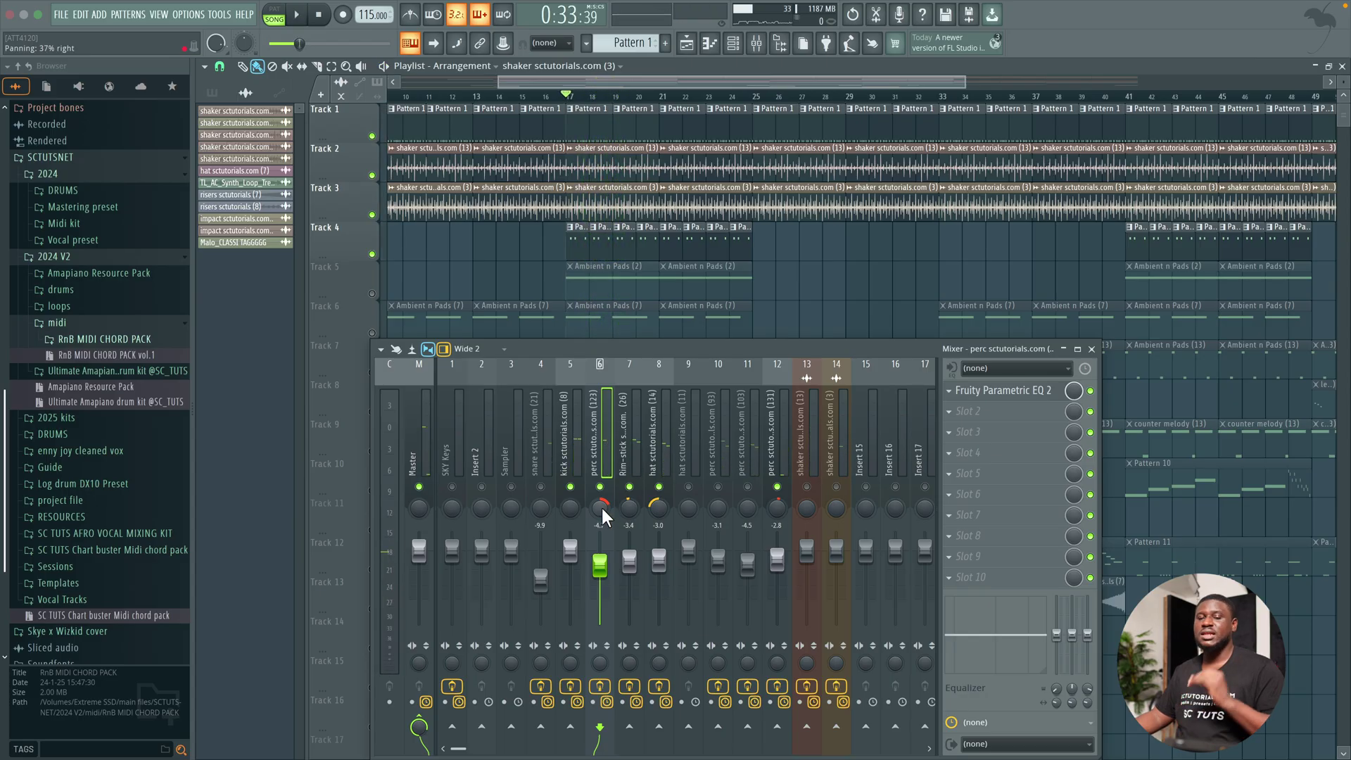
Step: Lower insert 6's fader to about -7.9 dB
{"action": "left_click_drag", "start_coordinate": [599, 542], "coordinate": [599, 572]}
{"action": "key", "text": "space"}
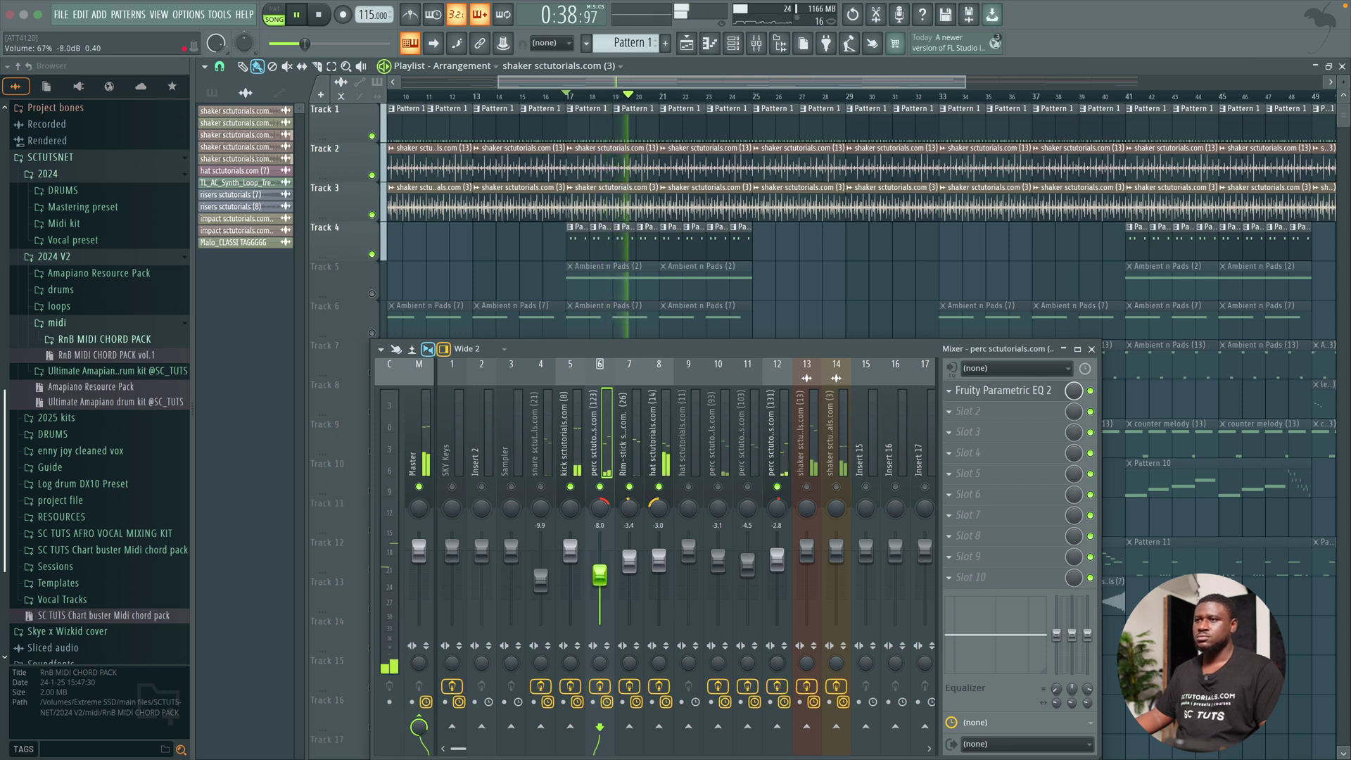
{"action": "left_click_drag", "start_coordinate": [599, 572], "coordinate": [599, 575]}
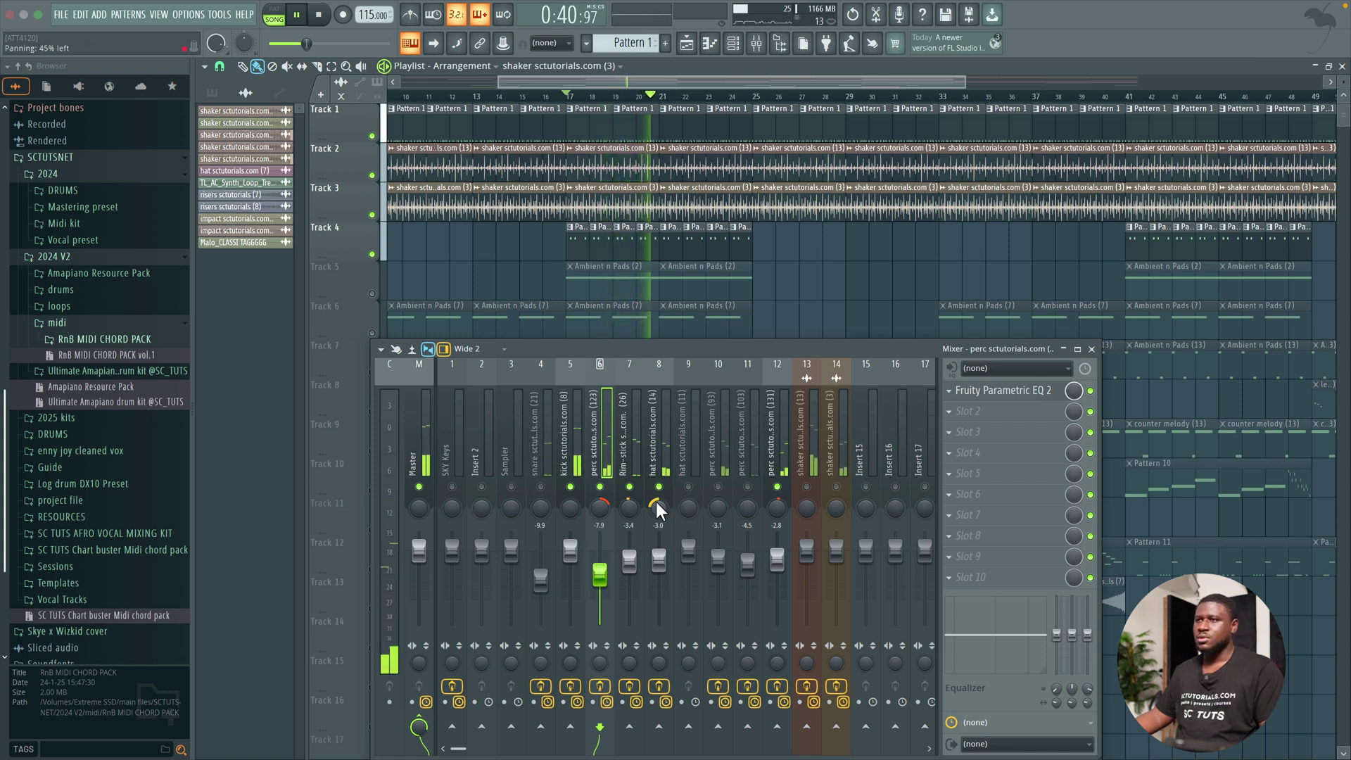
{"action": "key", "text": "space"}
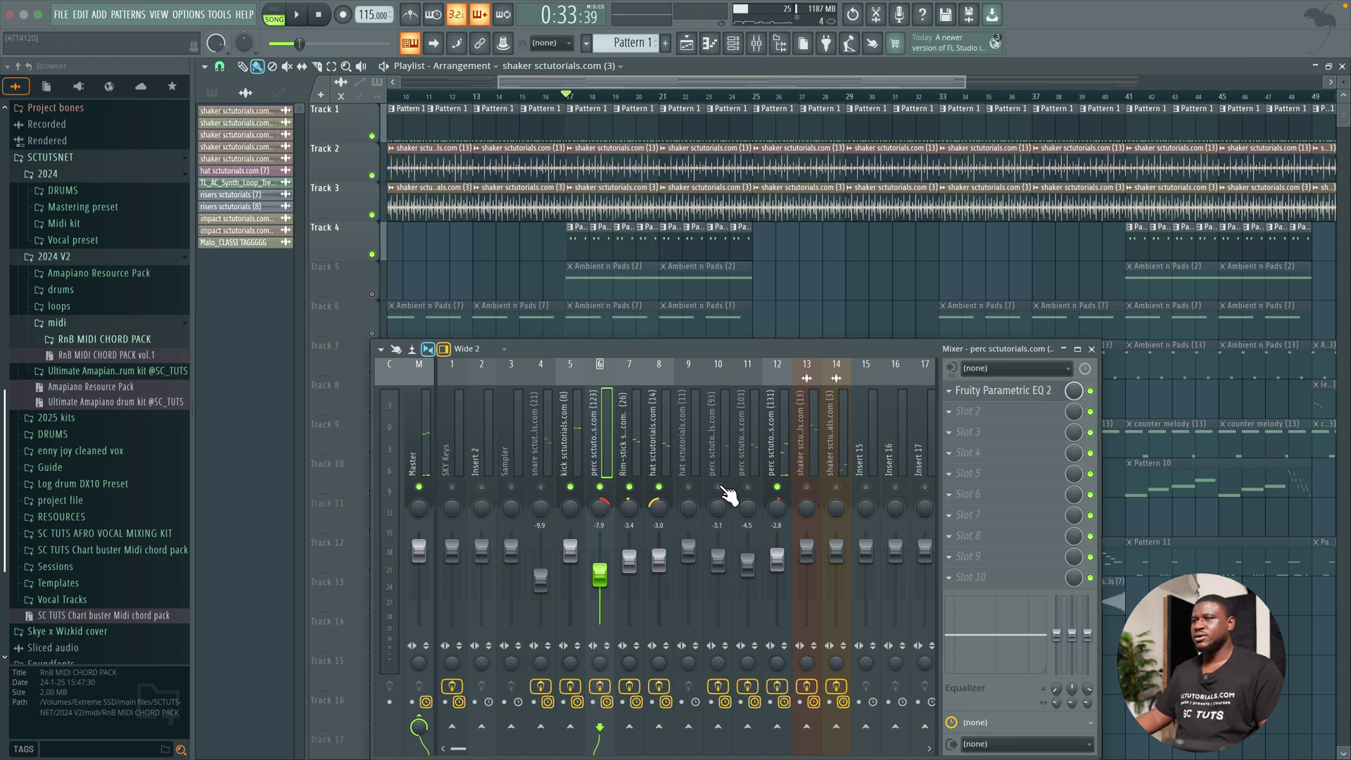
Step: Unmute the perc on insert 10 and pan insert 11 about 10% right, replaying the loop
{"action": "key", "text": "space"}
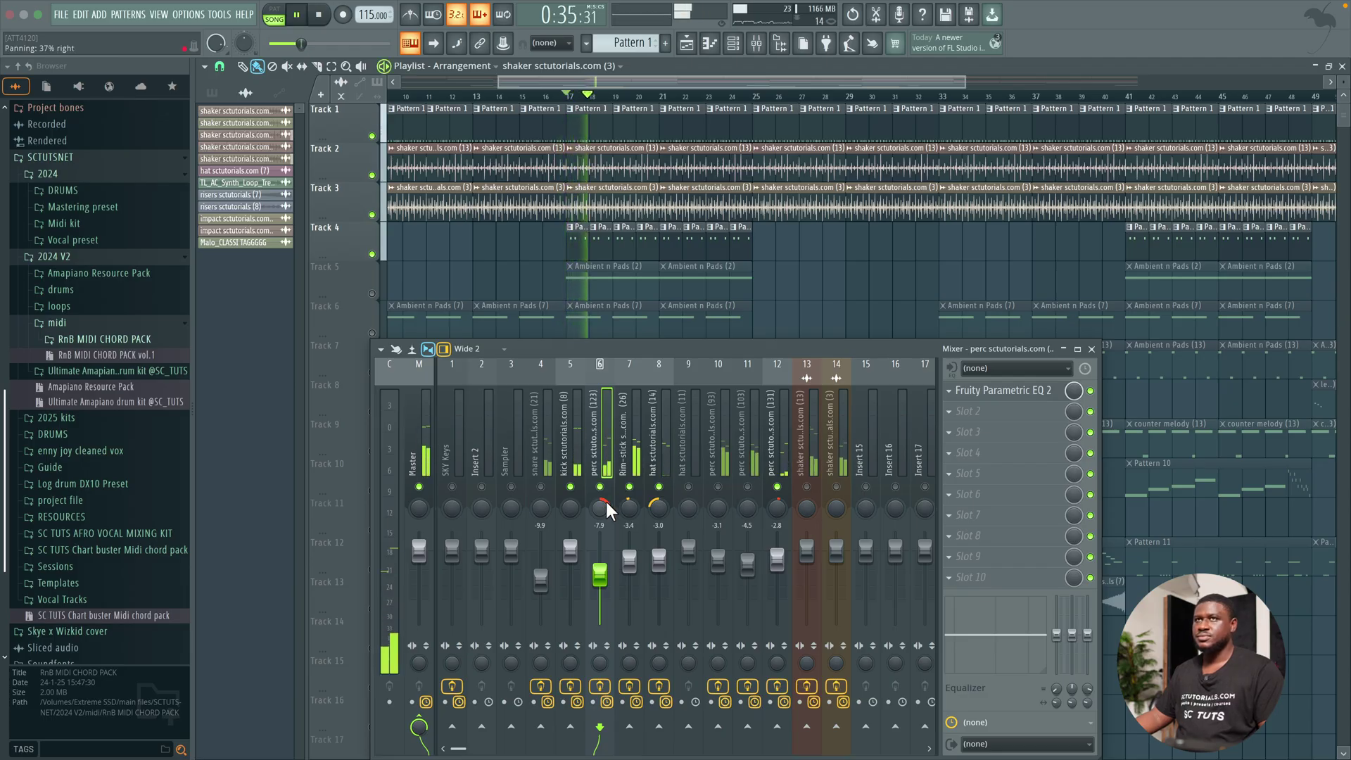
{"action": "left_click", "coordinate": [718, 486]}
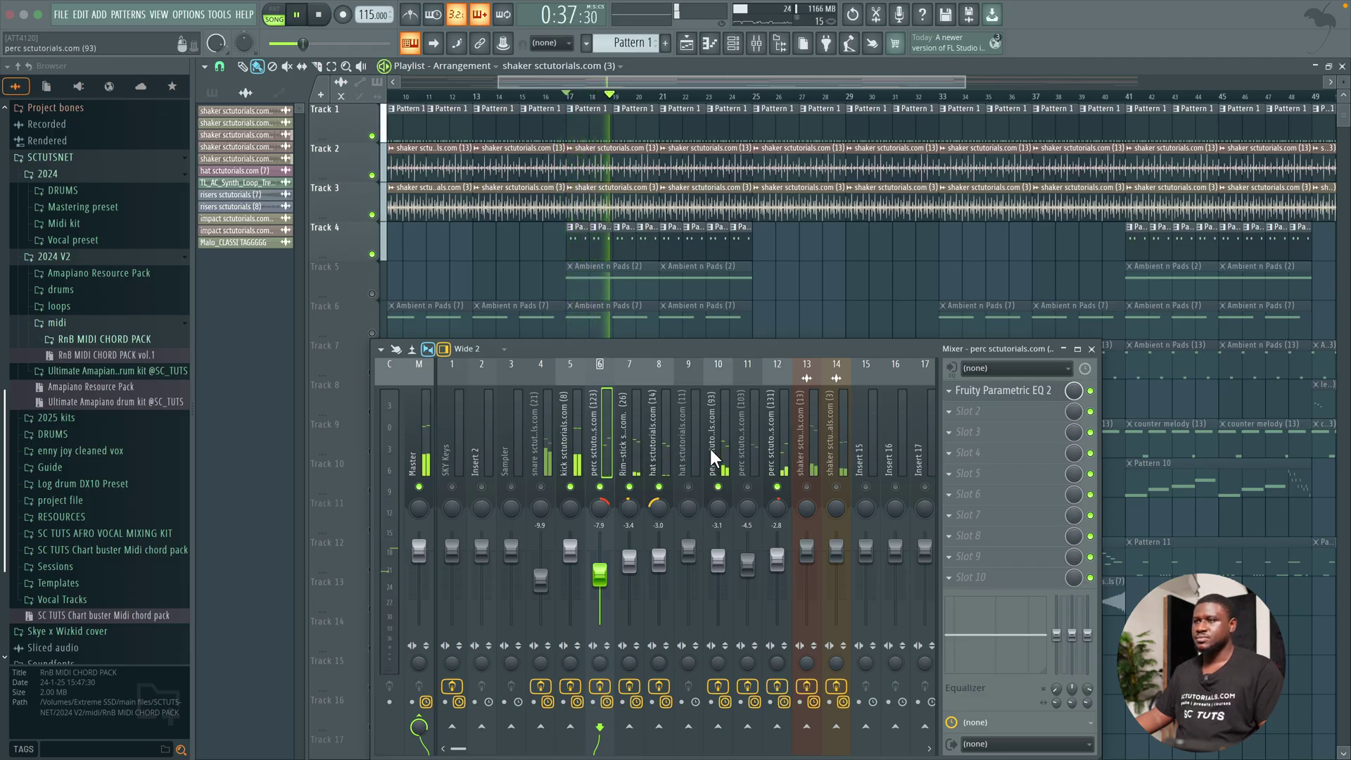
{"action": "left_click", "coordinate": [711, 449]}
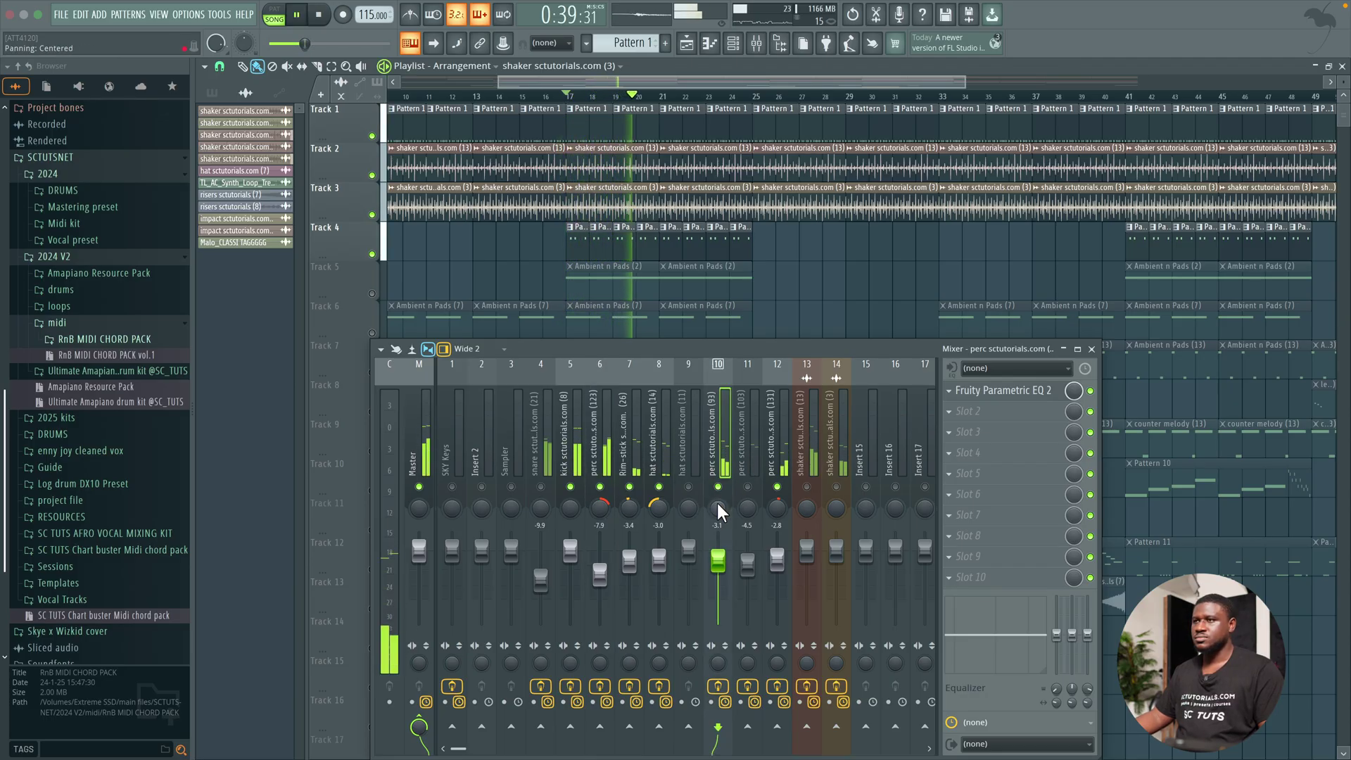
{"action": "key", "text": "space"}
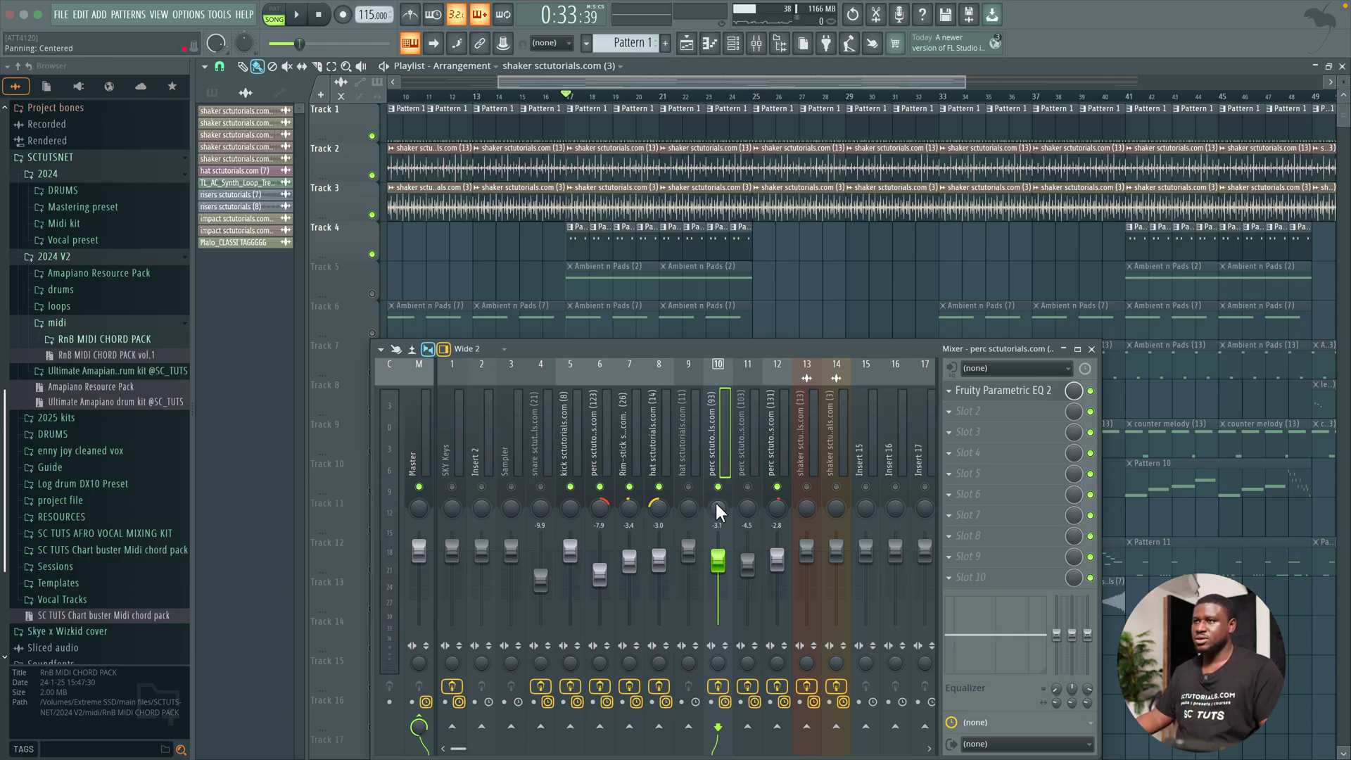
{"action": "key", "text": "space"}
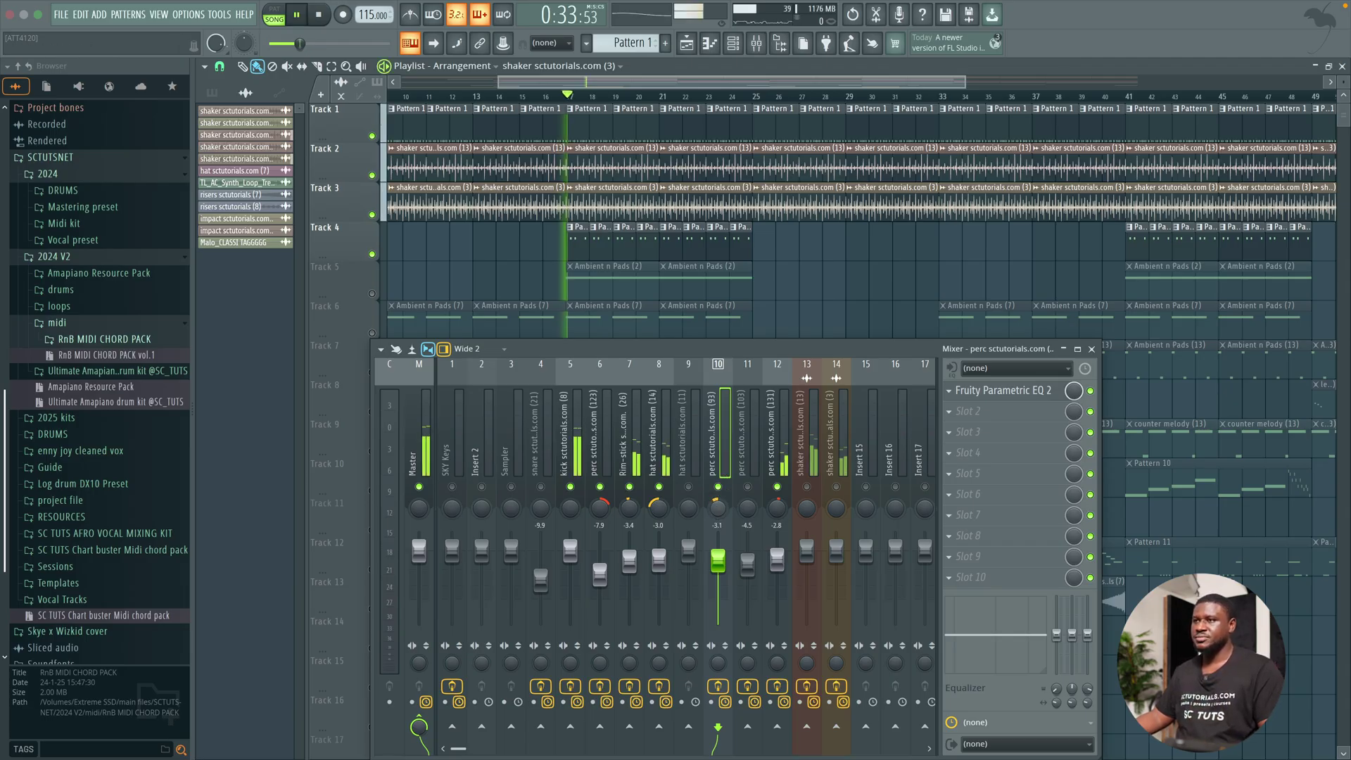
{"action": "left_click", "coordinate": [749, 505]}
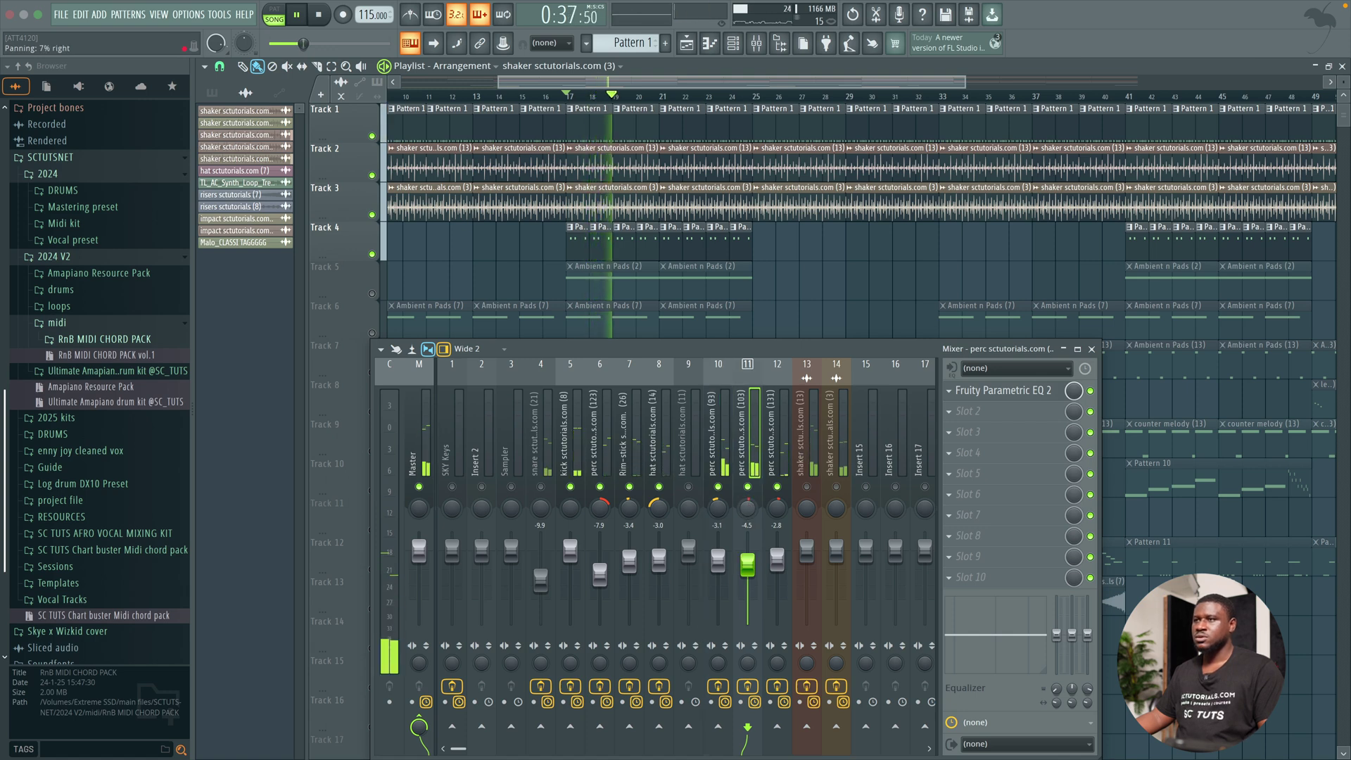
{"action": "key", "text": "space"}
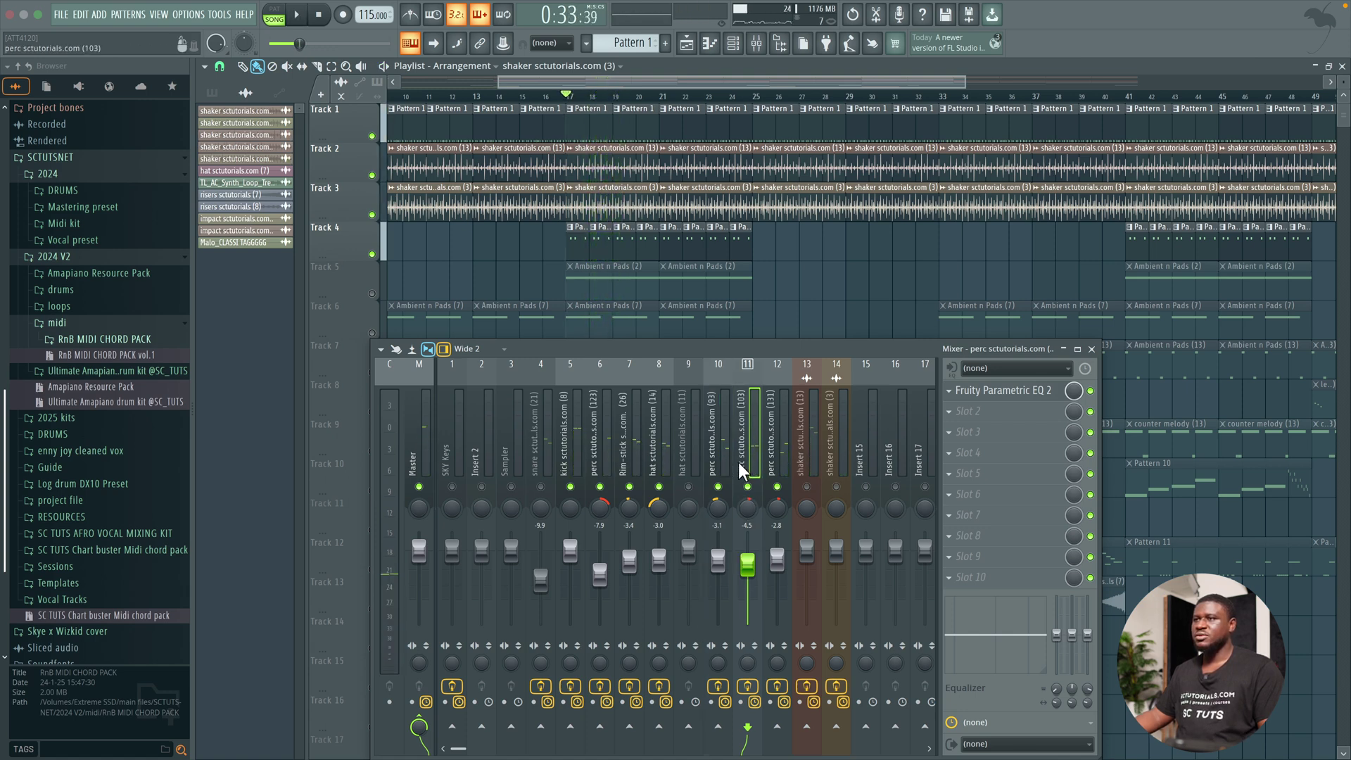
{"action": "key", "text": "space"}
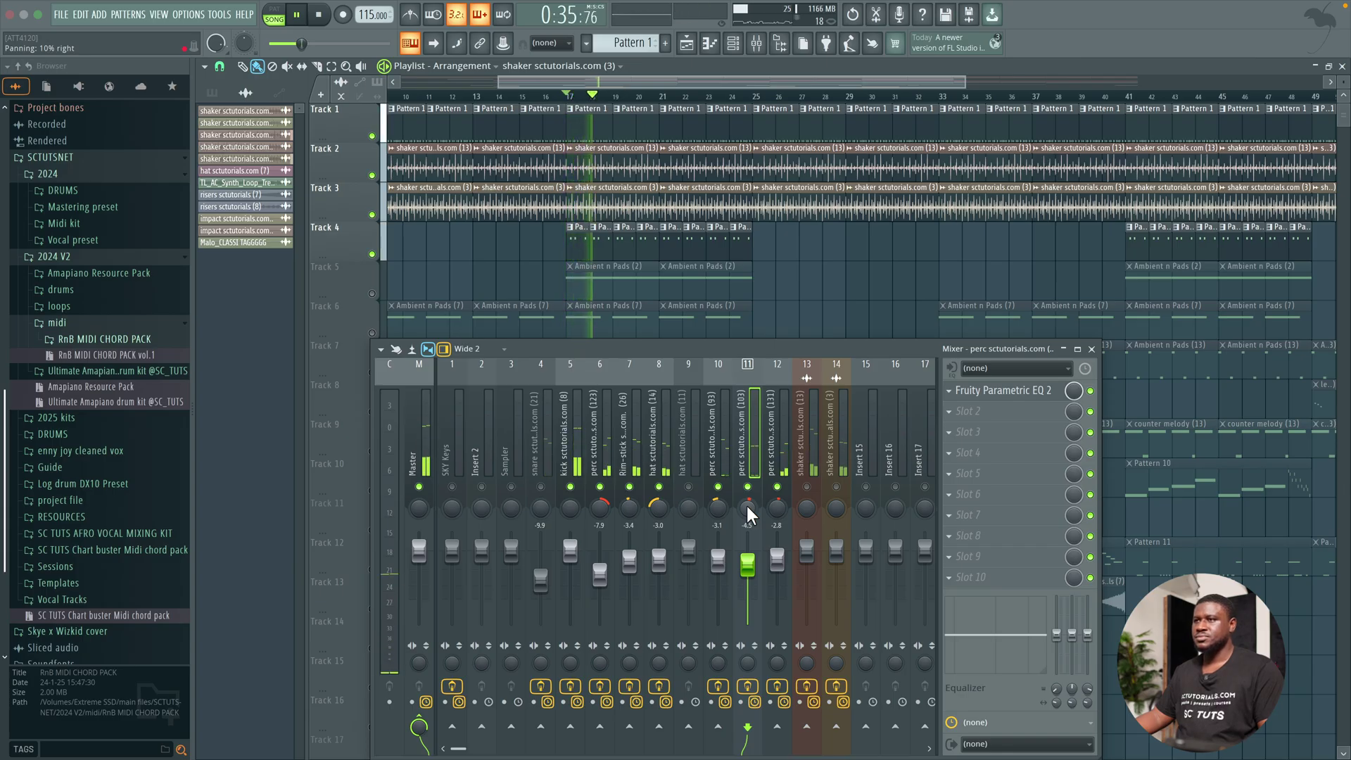
{"action": "key", "text": "space"}
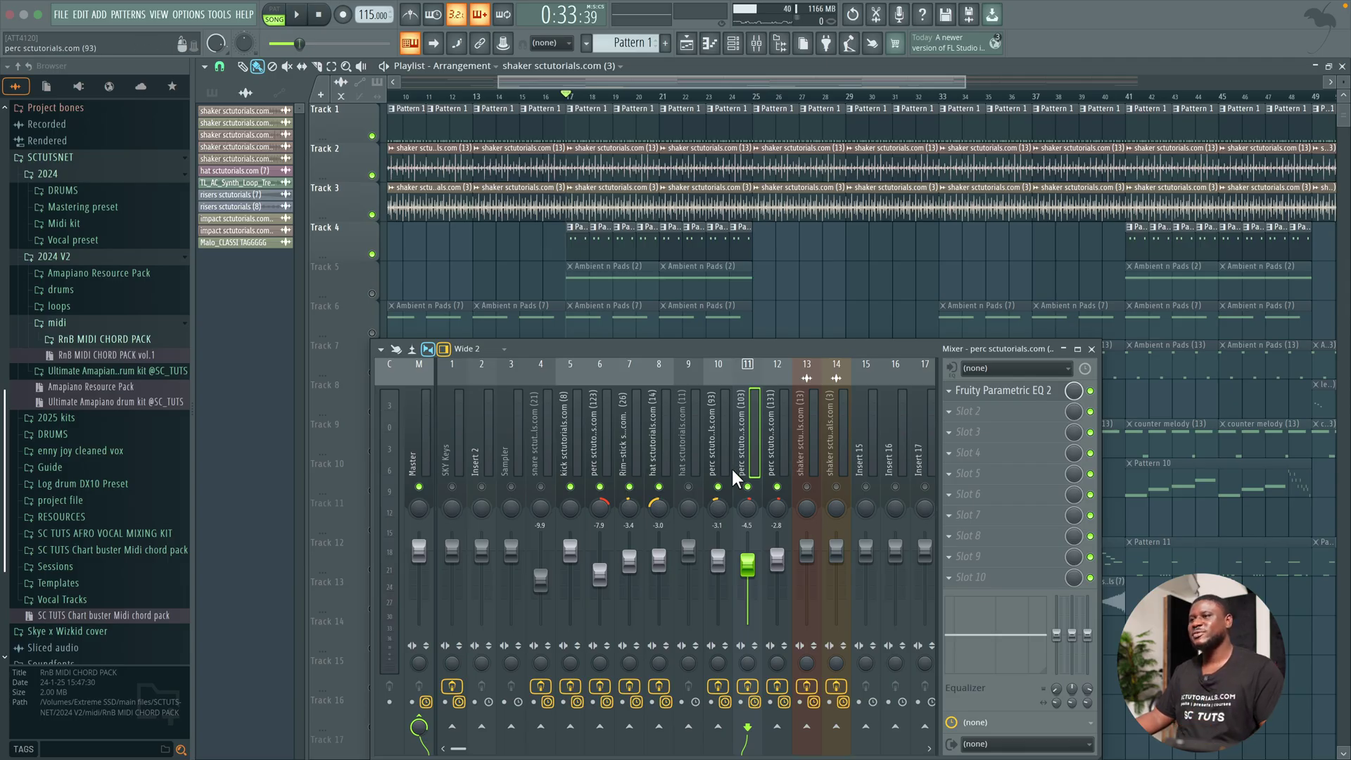
{"action": "key", "text": "space"}
{"action": "key", "text": "space"}
Step: Select and unmute the snare on insert 4, auditioning it in the loop
{"action": "left_click", "coordinate": [543, 449]}
{"action": "left_click", "coordinate": [541, 487]}
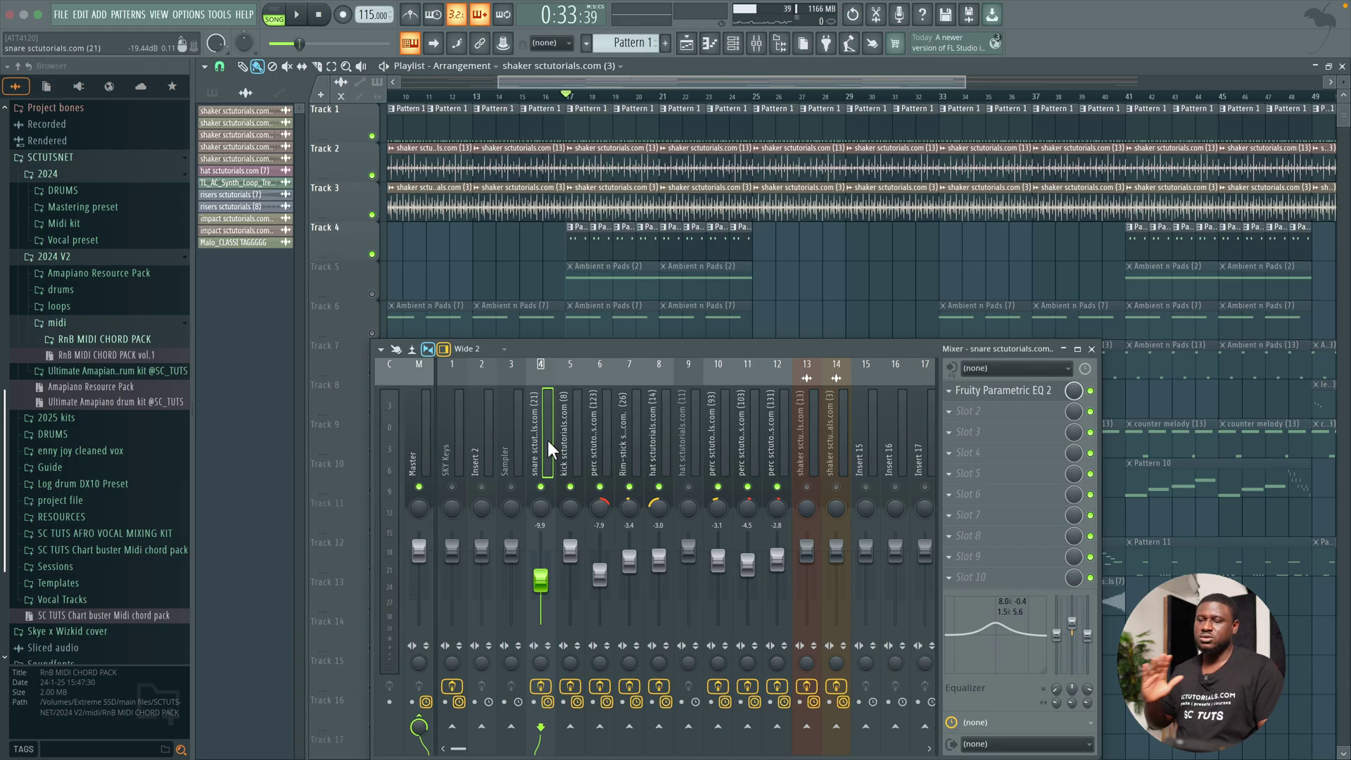
{"action": "key", "text": "space"}
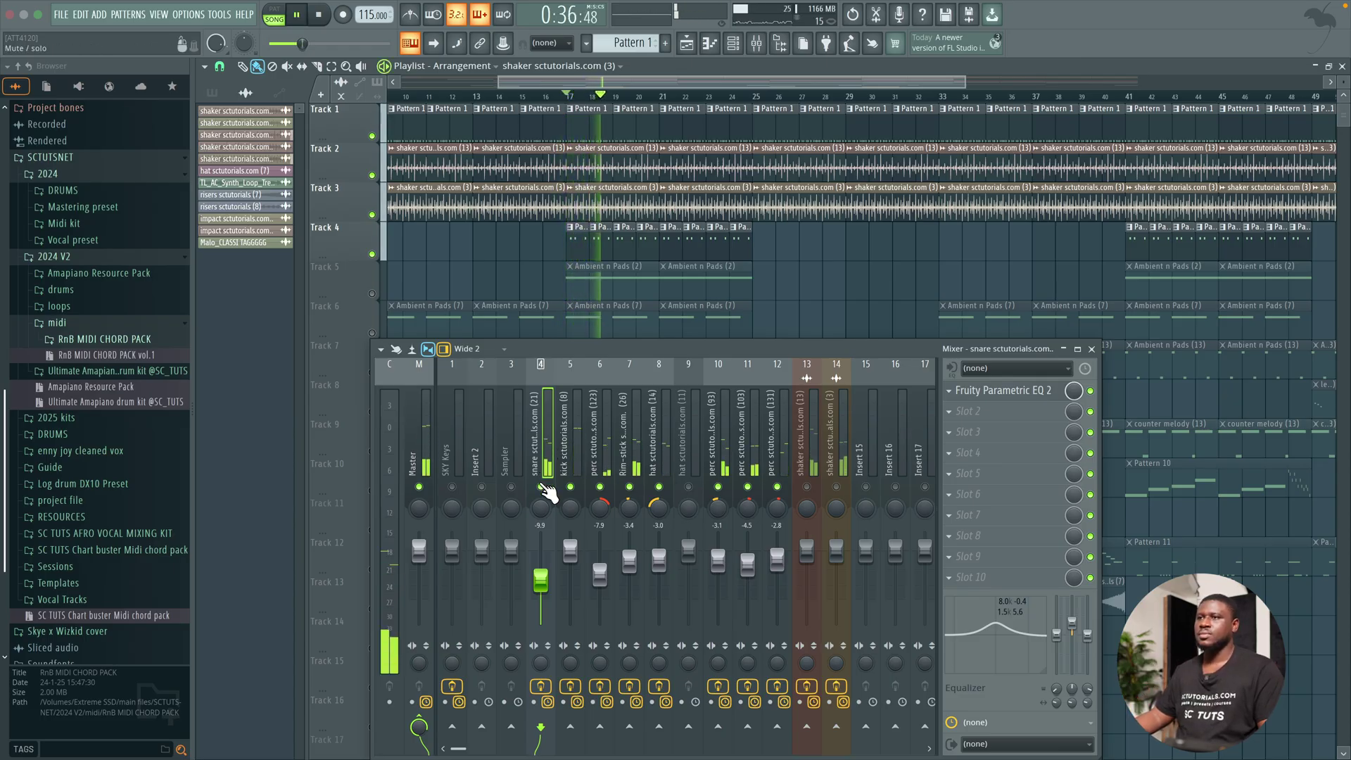
{"action": "key", "text": "space"}
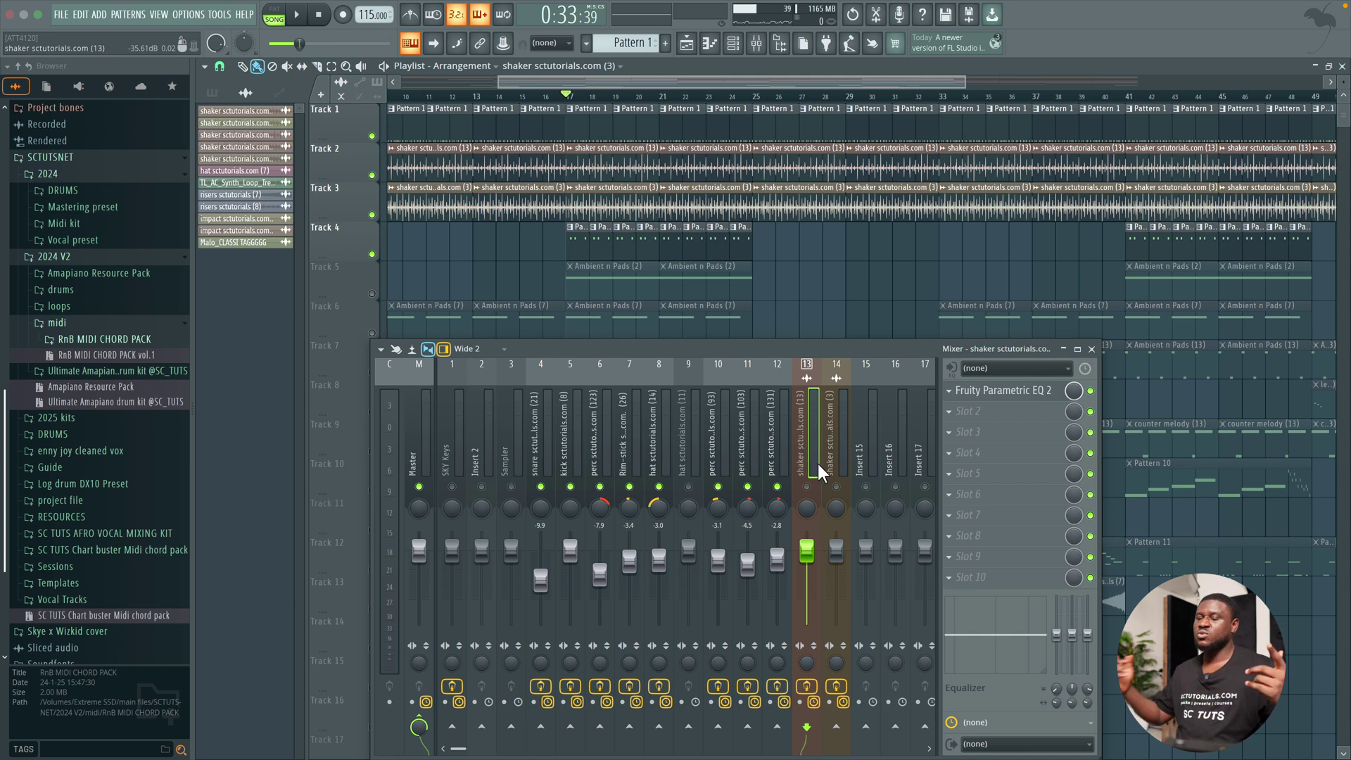
Step: Unmute the shakers on inserts 13 and 14 and pan them about 19% left and 16% right
{"action": "left_click", "coordinate": [807, 487]}
{"action": "left_click", "coordinate": [836, 486]}
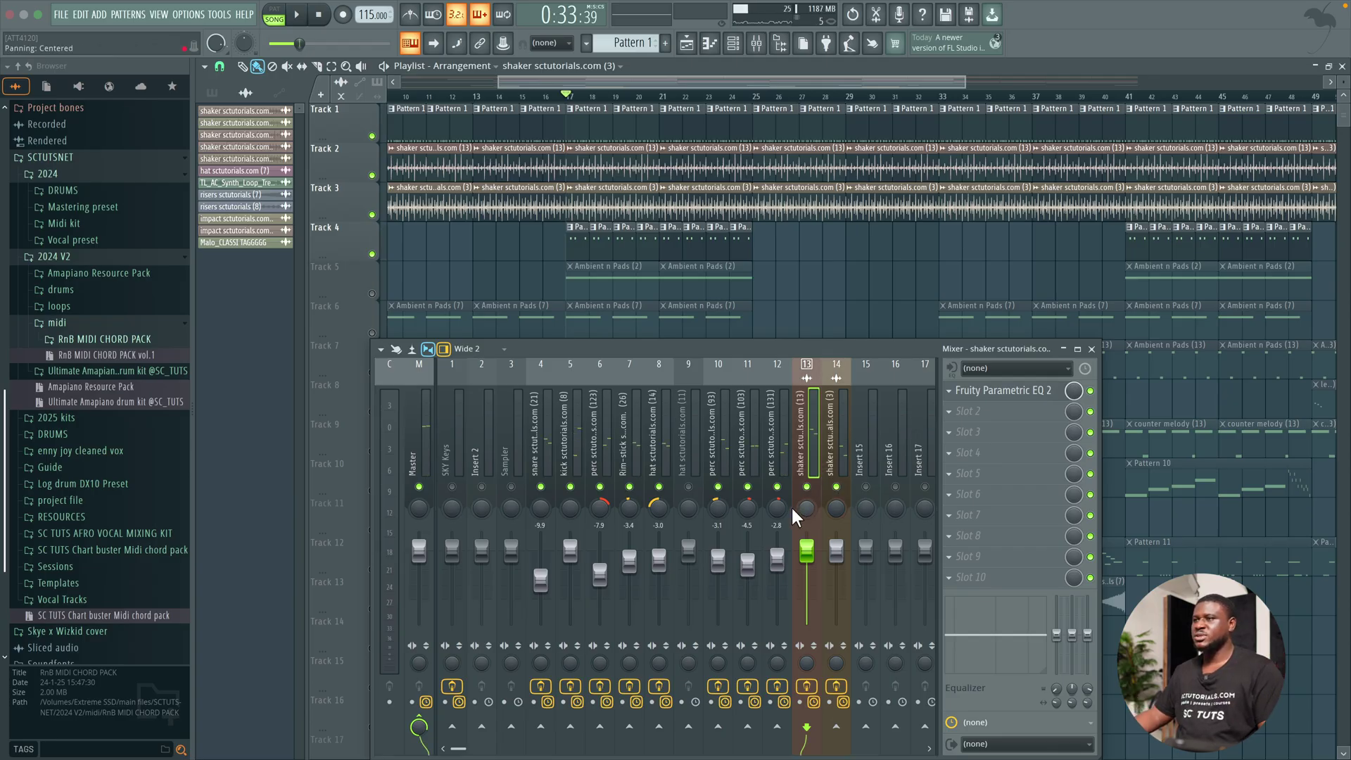
{"action": "key", "text": "space"}
{"action": "left_click_drag", "start_coordinate": [836, 507], "coordinate": [807, 512]}
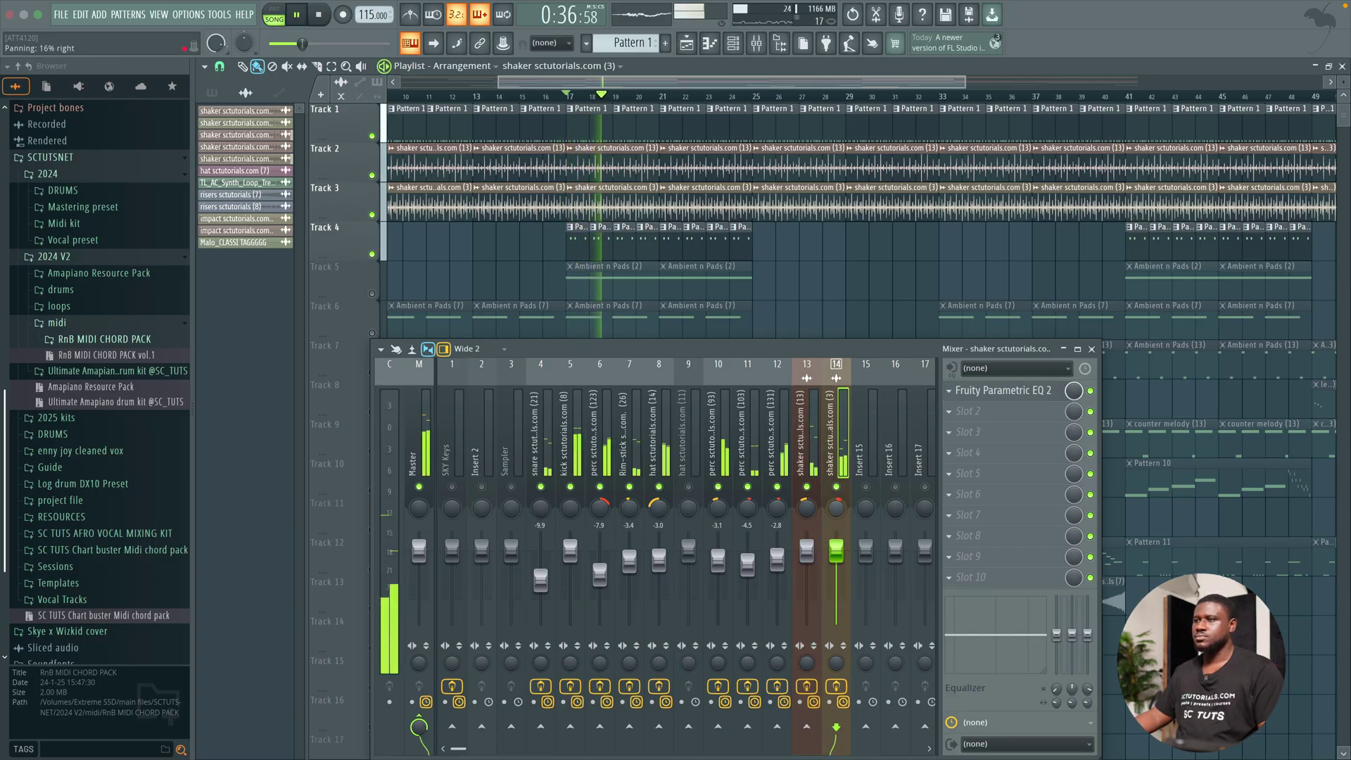
{"action": "left_click", "coordinate": [807, 507]}
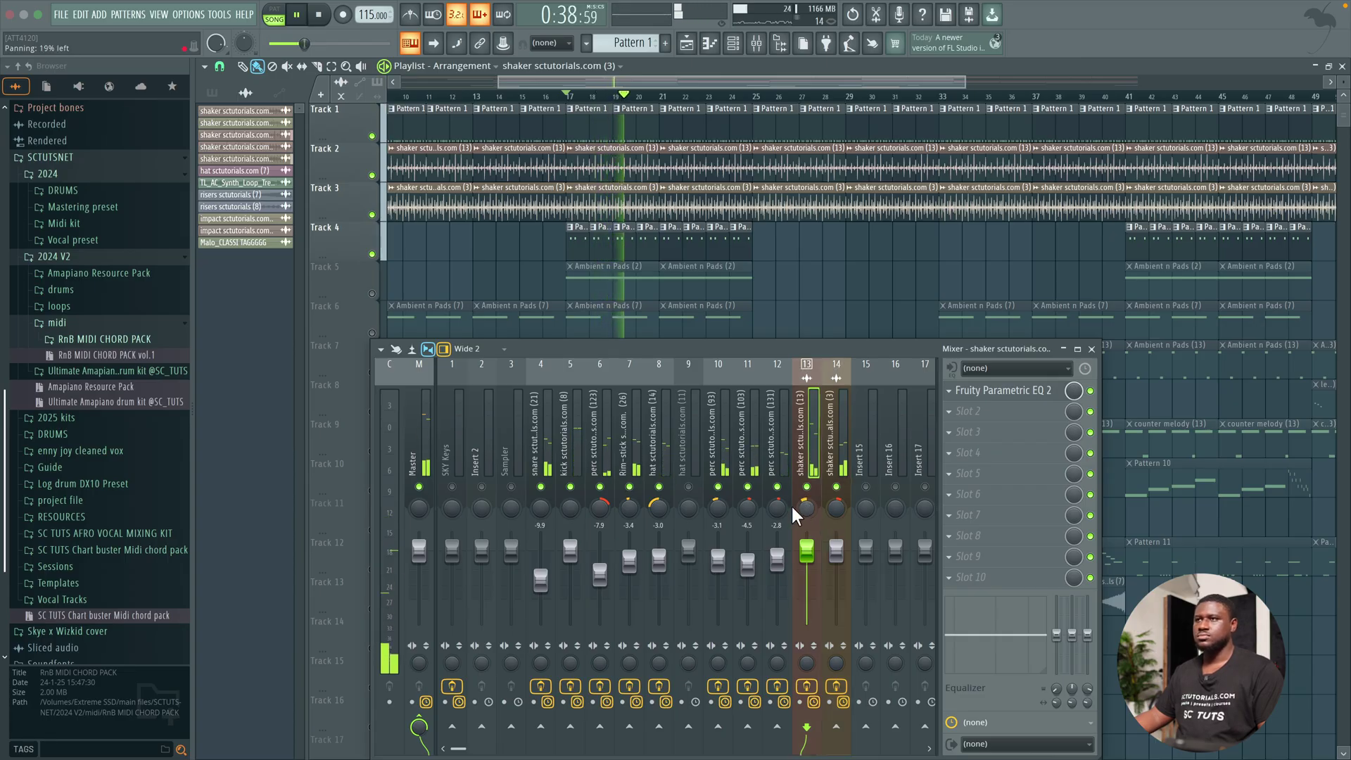
{"action": "key", "text": "Left"}
{"action": "key", "text": "Right"}
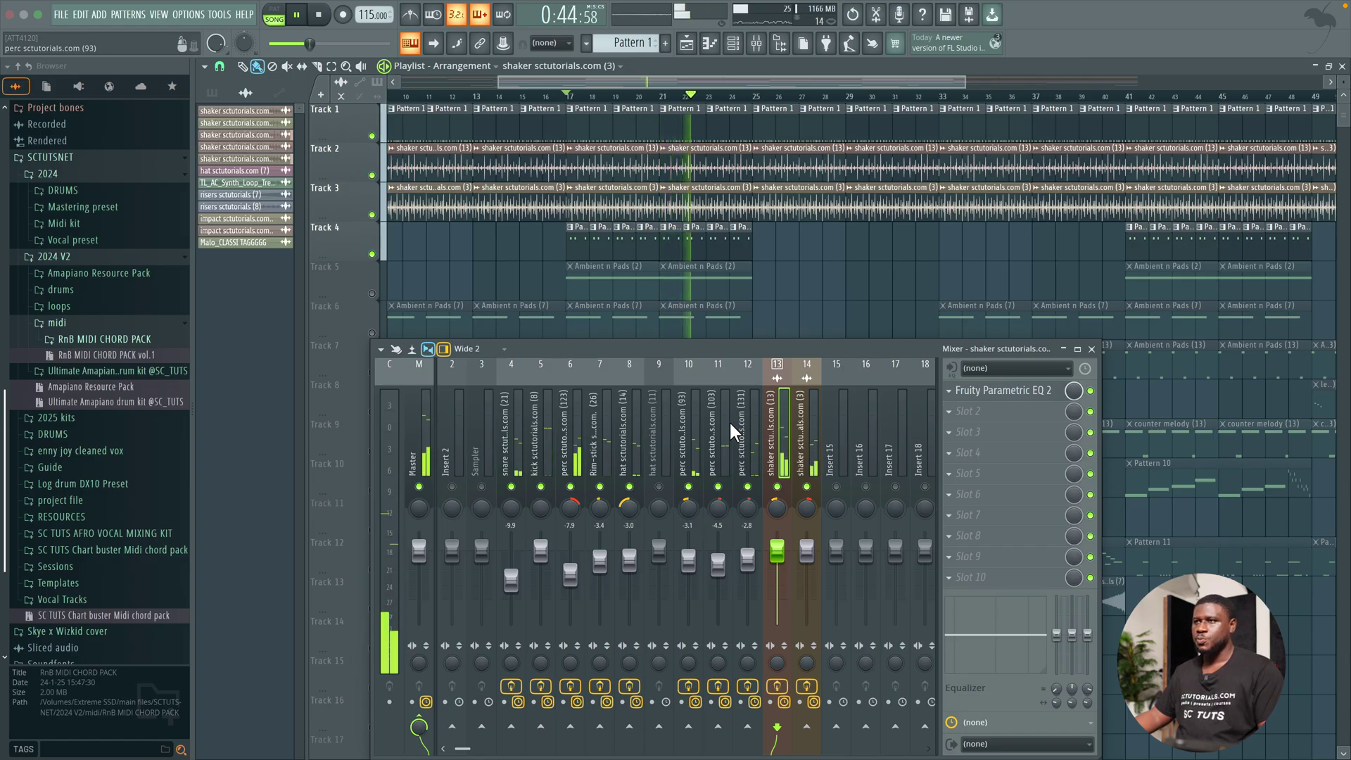
Step: Select the drum inserts from the snare on insert 4 through the shakers
{"action": "key", "text": "space"}
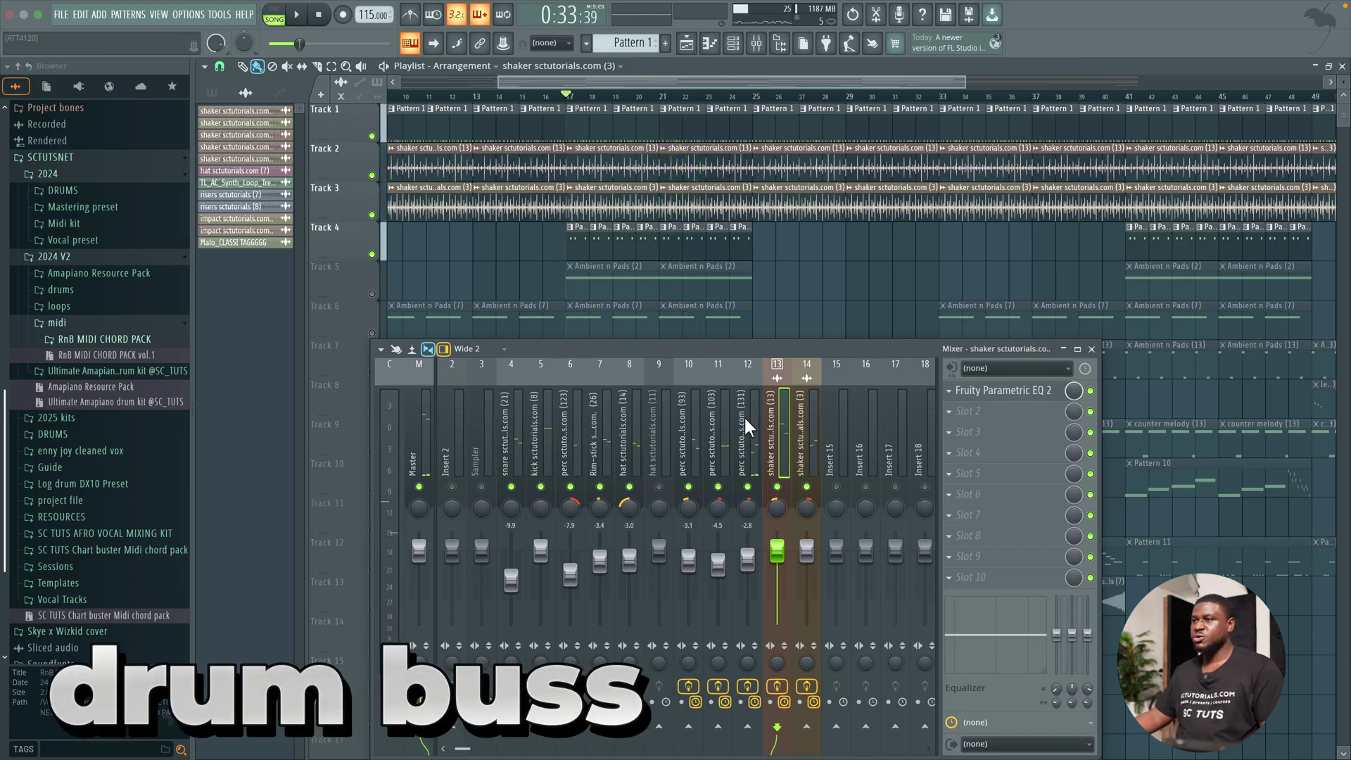
{"action": "left_click", "coordinate": [813, 433]}
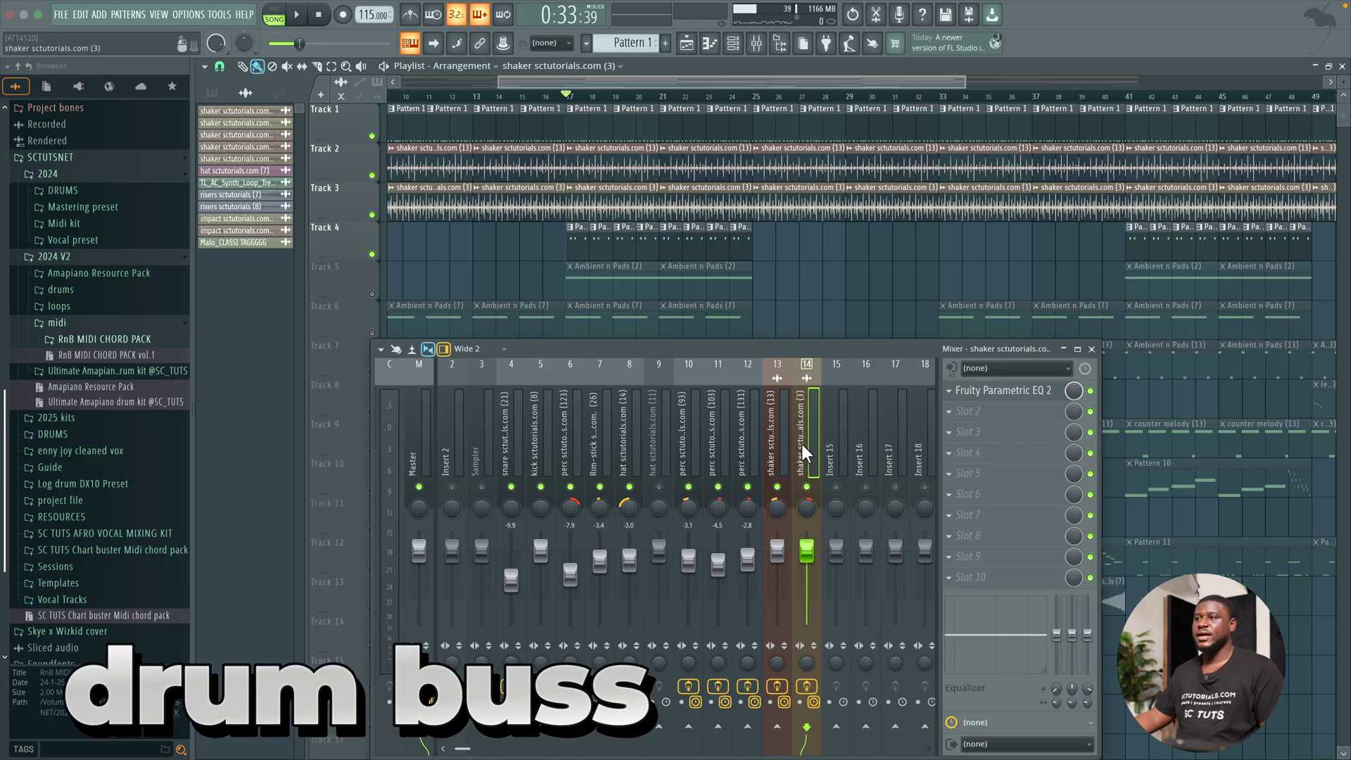
{"action": "left_click", "coordinate": [830, 452]}
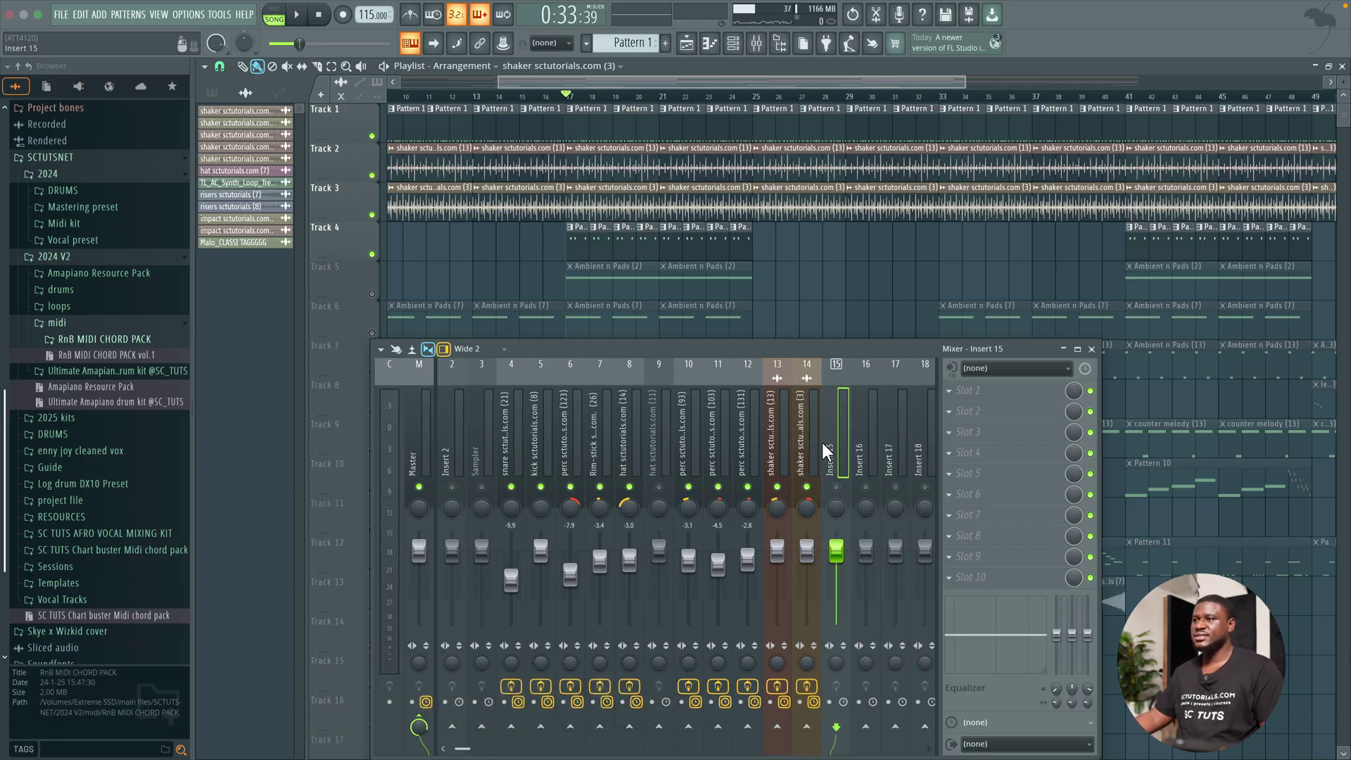
{"action": "left_click", "coordinate": [509, 442]}
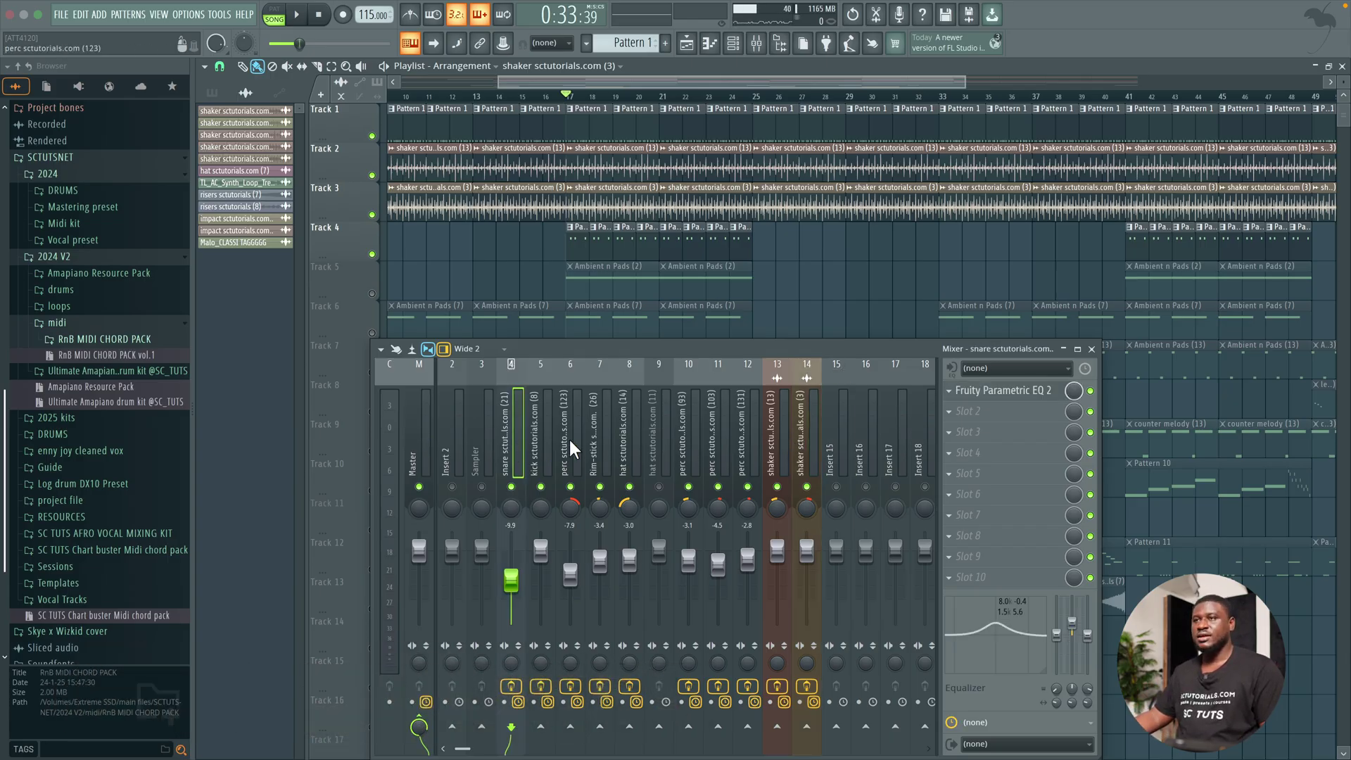
{"action": "left_click_drag", "start_coordinate": [538, 434], "coordinate": [767, 442]}
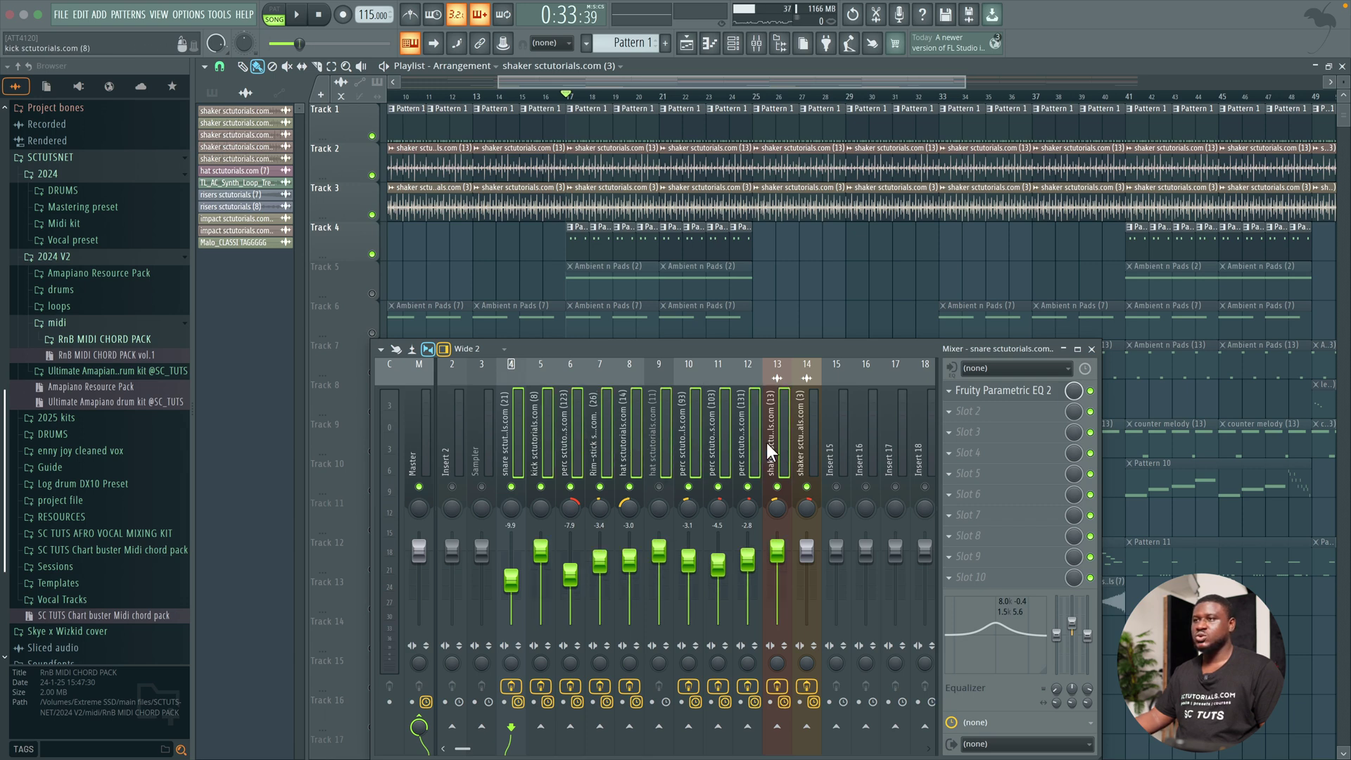
Step: Route the selected drum inserts only to insert 15 and verify their routing
{"action": "right_click", "coordinate": [835, 437]}
{"action": "mouse_move", "coordinate": [924, 511]}
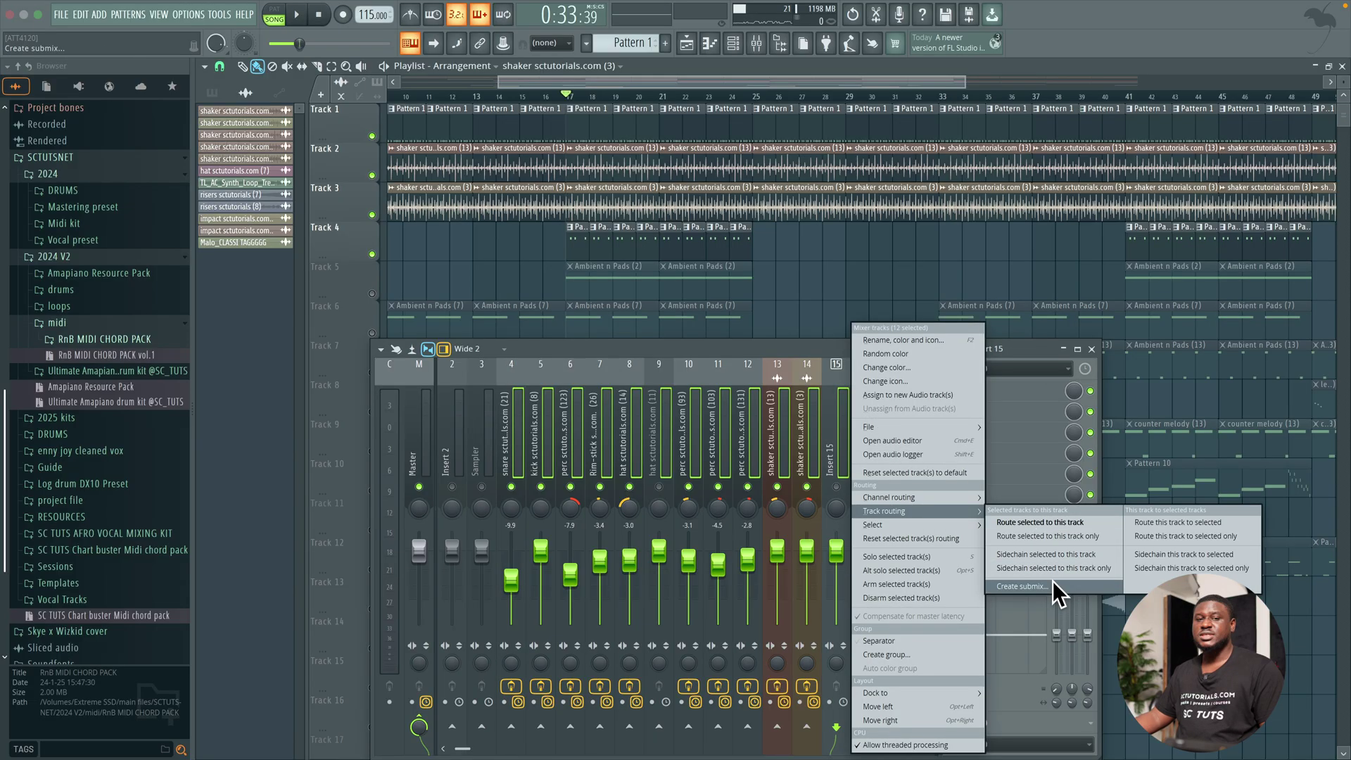
{"action": "left_click", "coordinate": [1055, 537]}
{"action": "left_click", "coordinate": [777, 430]}
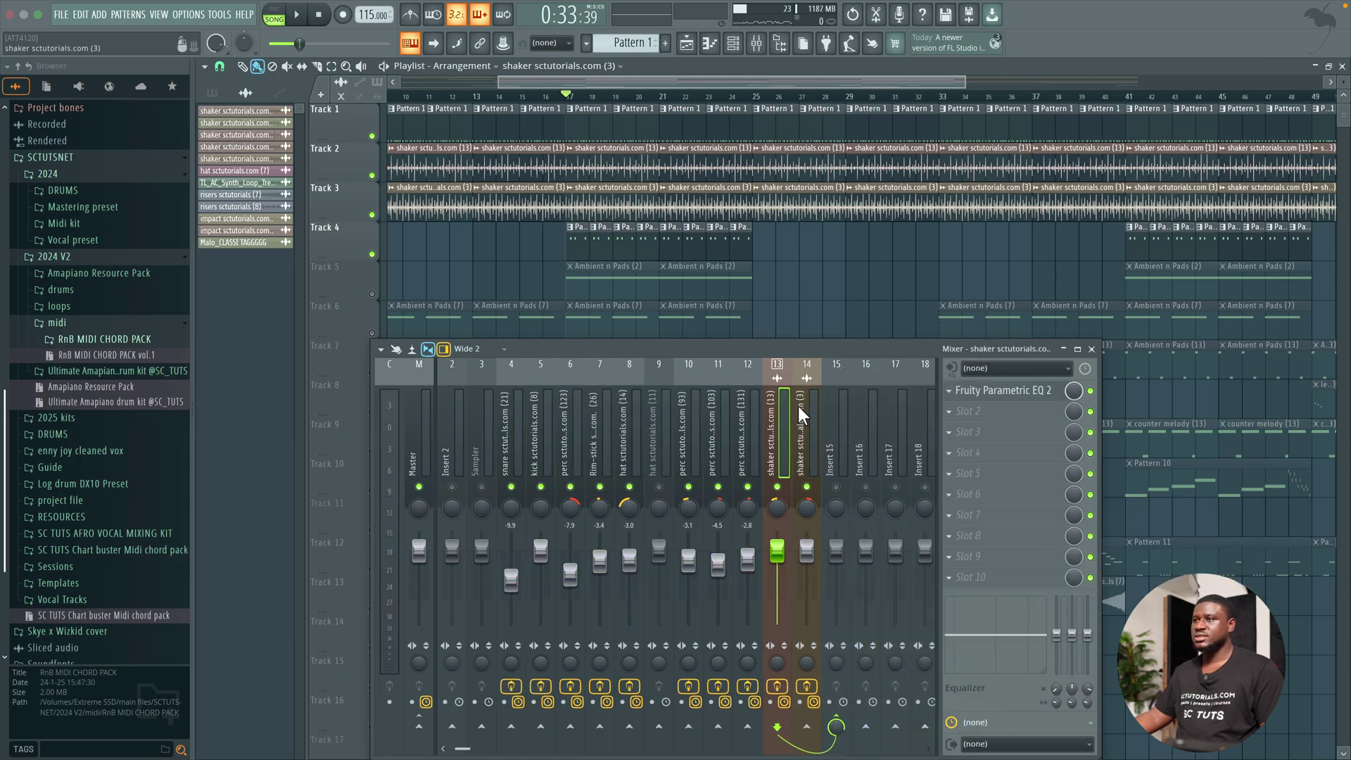
{"action": "left_click", "coordinate": [808, 422]}
{"action": "left_click", "coordinate": [751, 413]}
{"action": "left_click", "coordinate": [629, 429]}
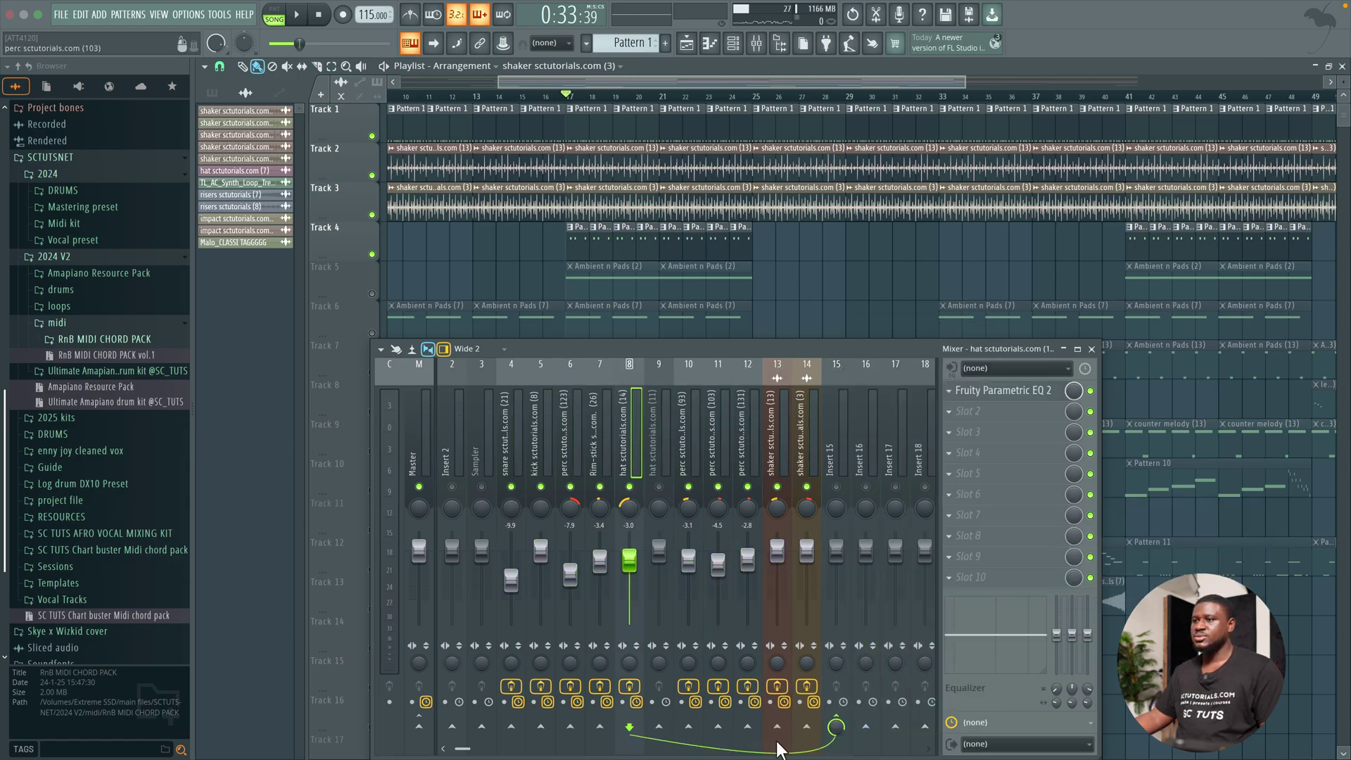
{"action": "key", "text": "space"}
Step: Rename insert 15 to 'Drum buss' and play the song to check it
{"action": "left_click", "coordinate": [841, 433]}
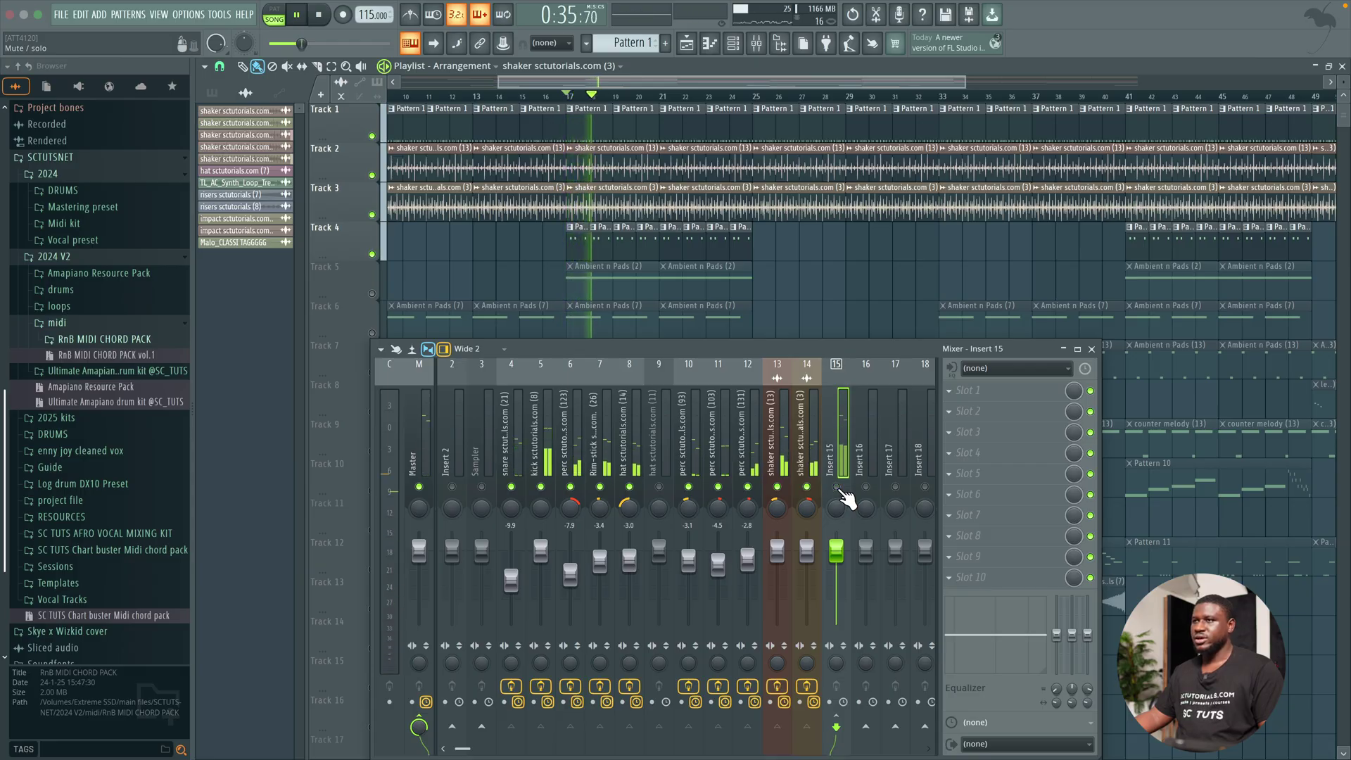
{"action": "key", "text": "space"}
{"action": "right_click", "coordinate": [839, 430]}
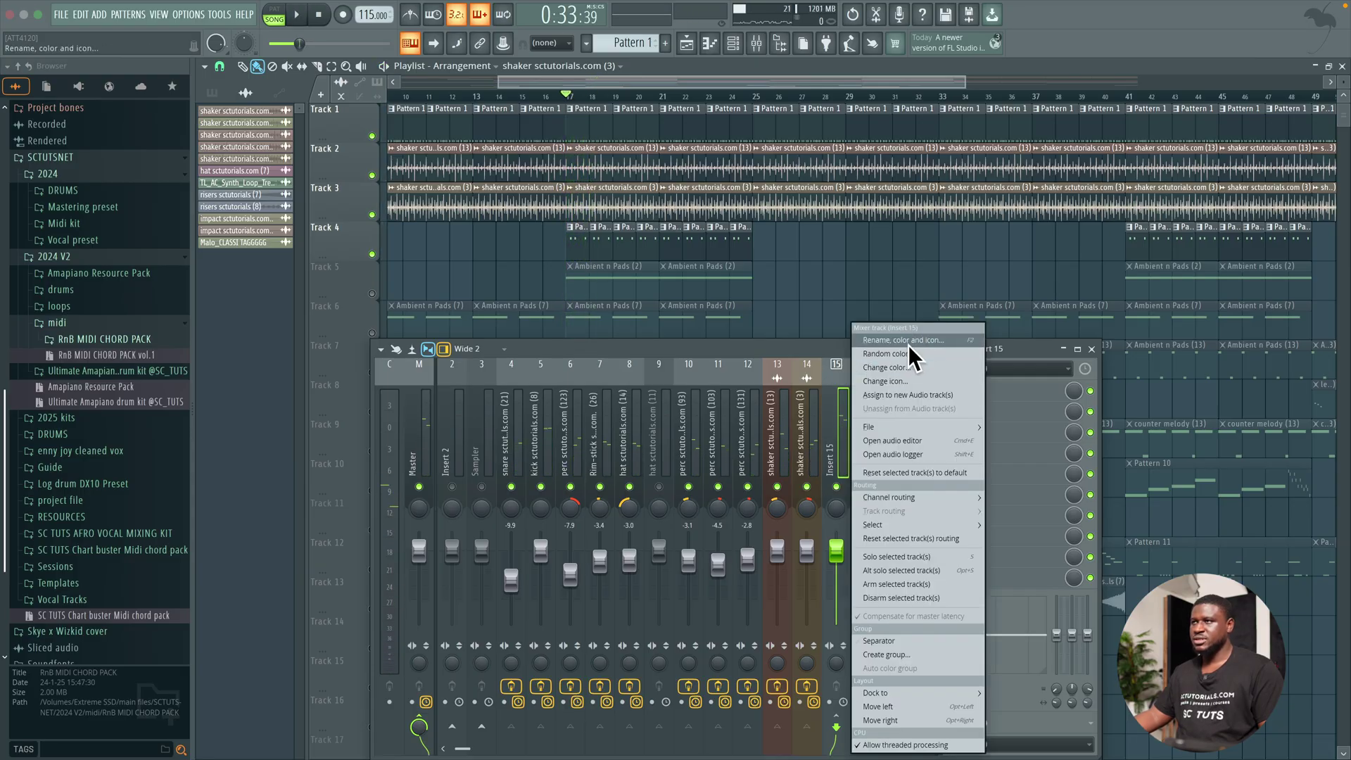
{"action": "left_click", "coordinate": [910, 345]}
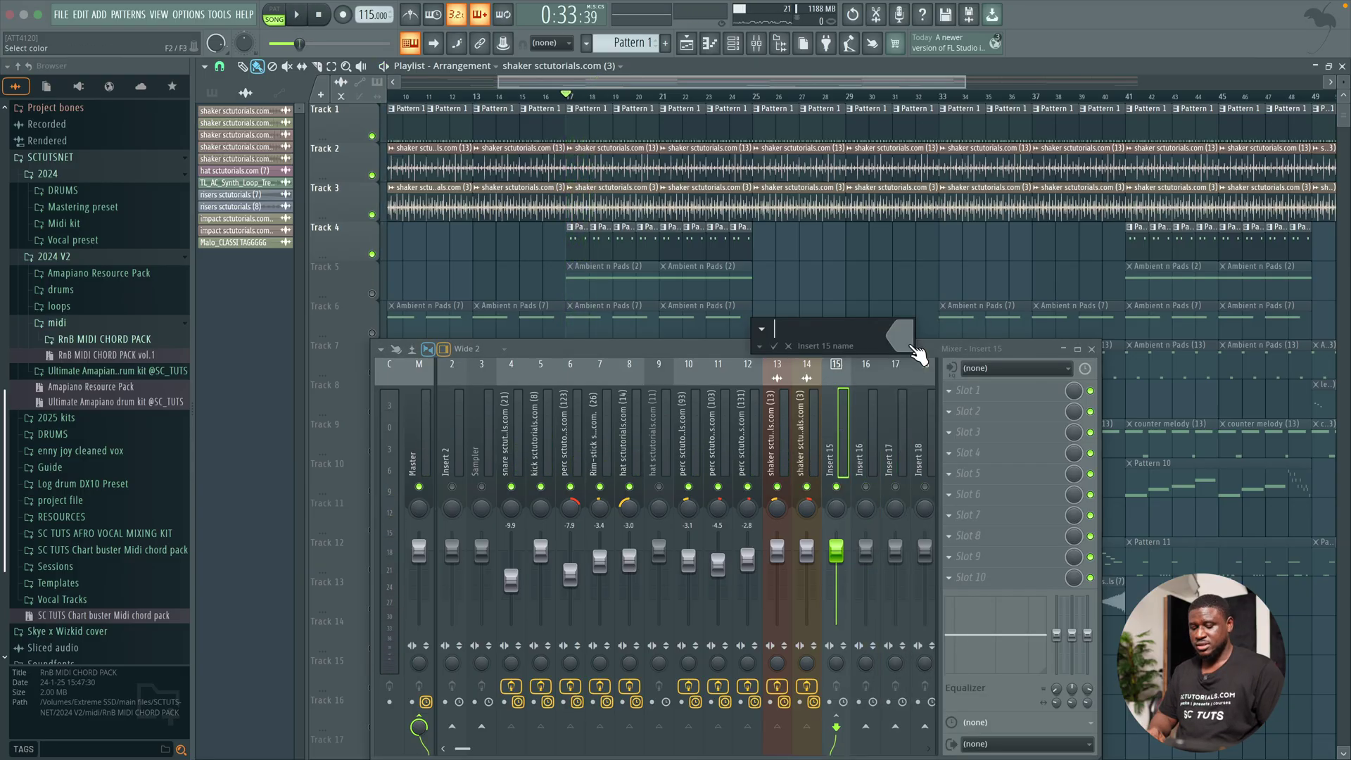
{"action": "type", "text": "Drum buss"}
{"action": "key", "text": "Return"}
{"action": "key", "text": "space"}
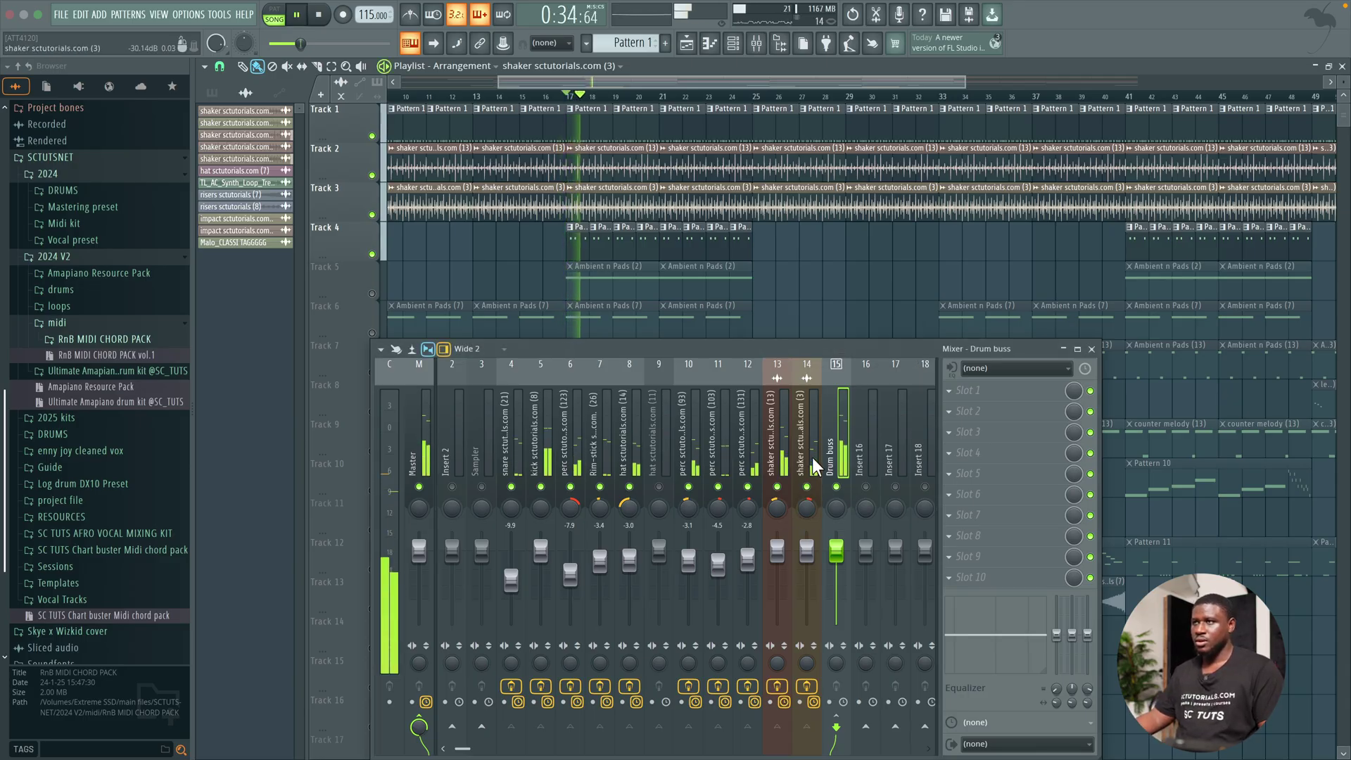
{"action": "key", "text": "space"}
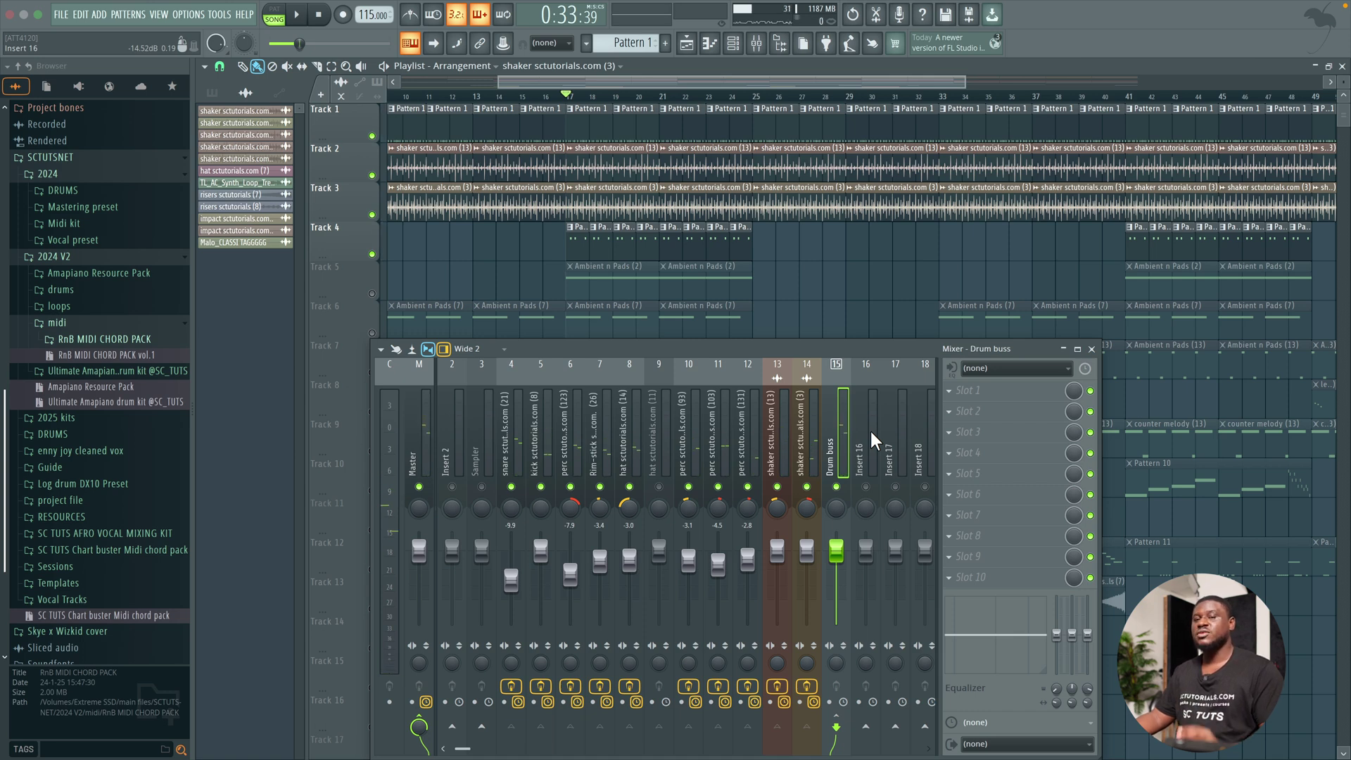
Step: Load Fruity Compressor on the Drum buss and drop its threshold to about -19 dB
{"action": "left_click", "coordinate": [998, 392]}
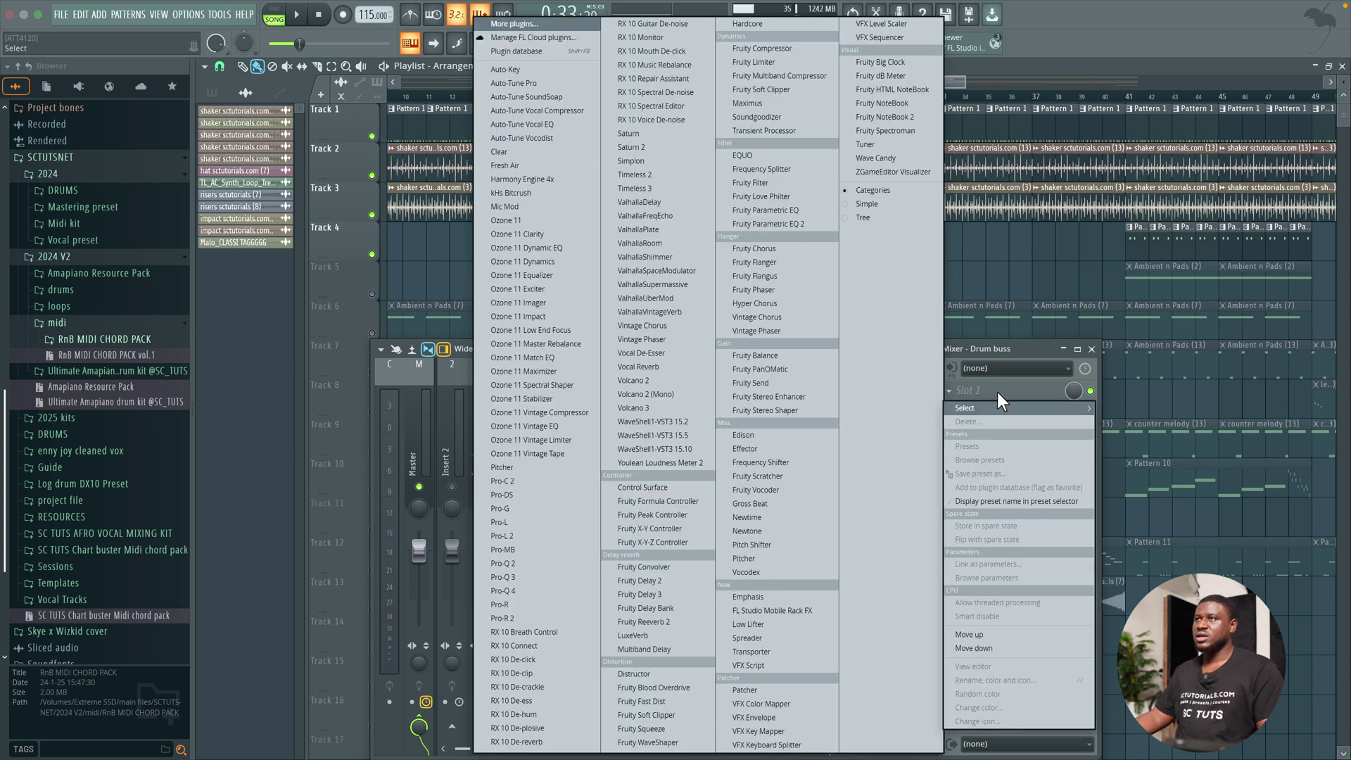
{"action": "left_click", "coordinate": [763, 48]}
{"action": "left_click_drag", "start_coordinate": [416, 108], "coordinate": [731, 193]}
{"action": "left_click_drag", "start_coordinate": [544, 225], "coordinate": [544, 261]}
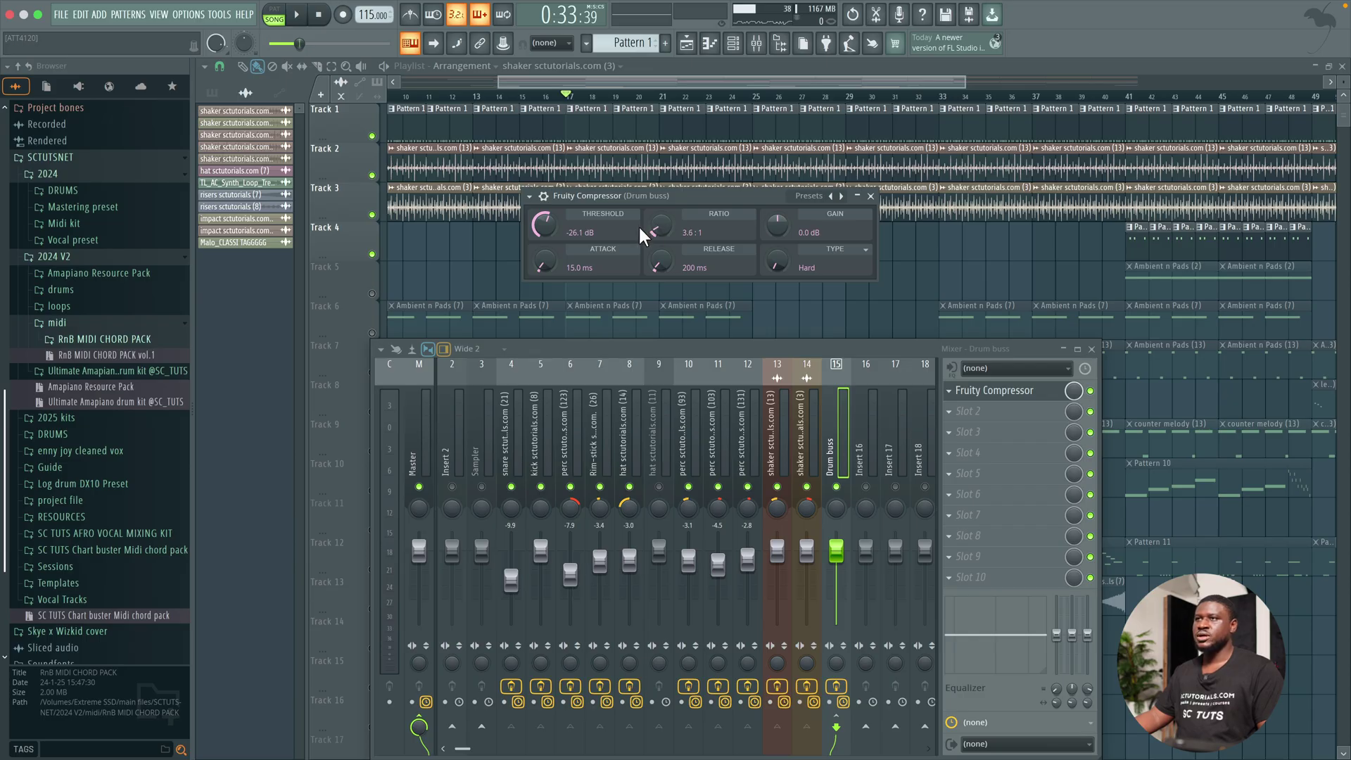
Step: Ease the threshold back to about -12.6 dB, comparing the drums with compression on and off
{"action": "key", "text": "space"}
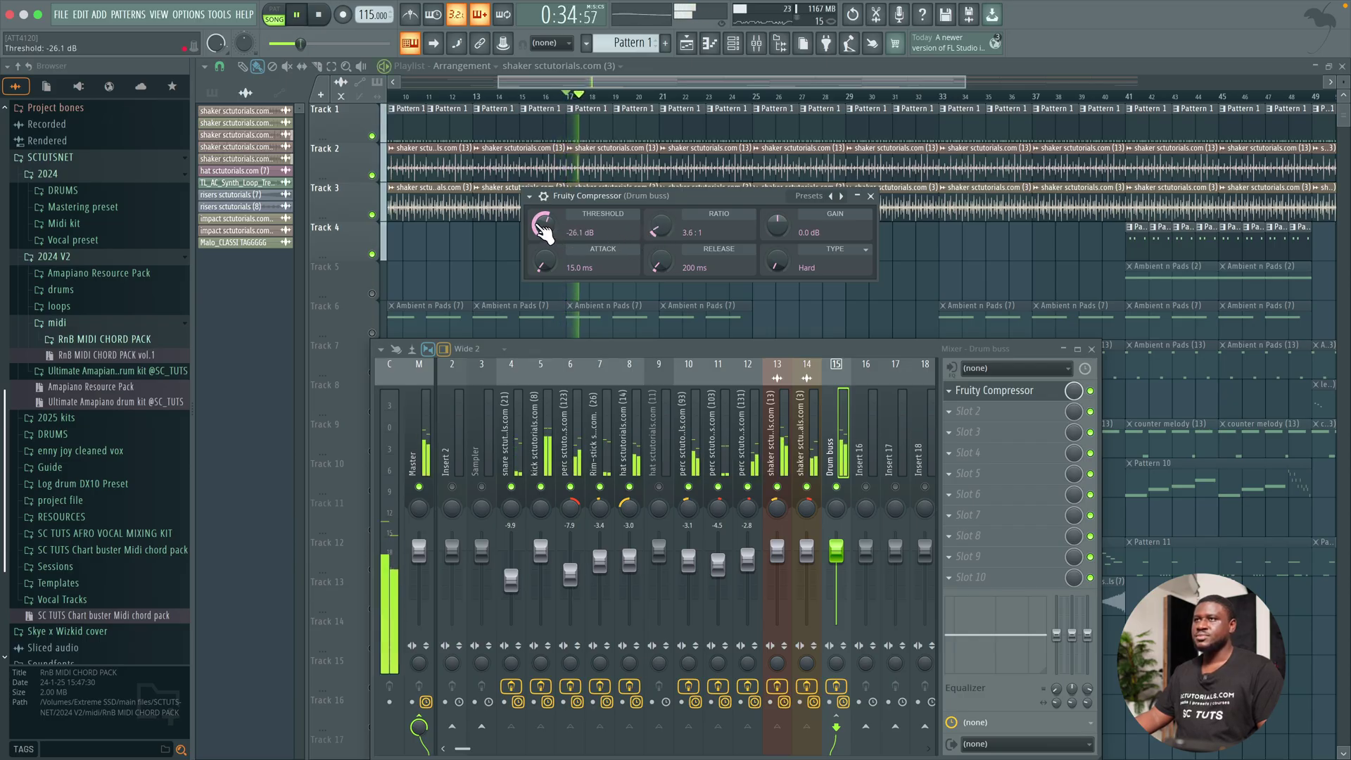
{"action": "key", "text": "space"}
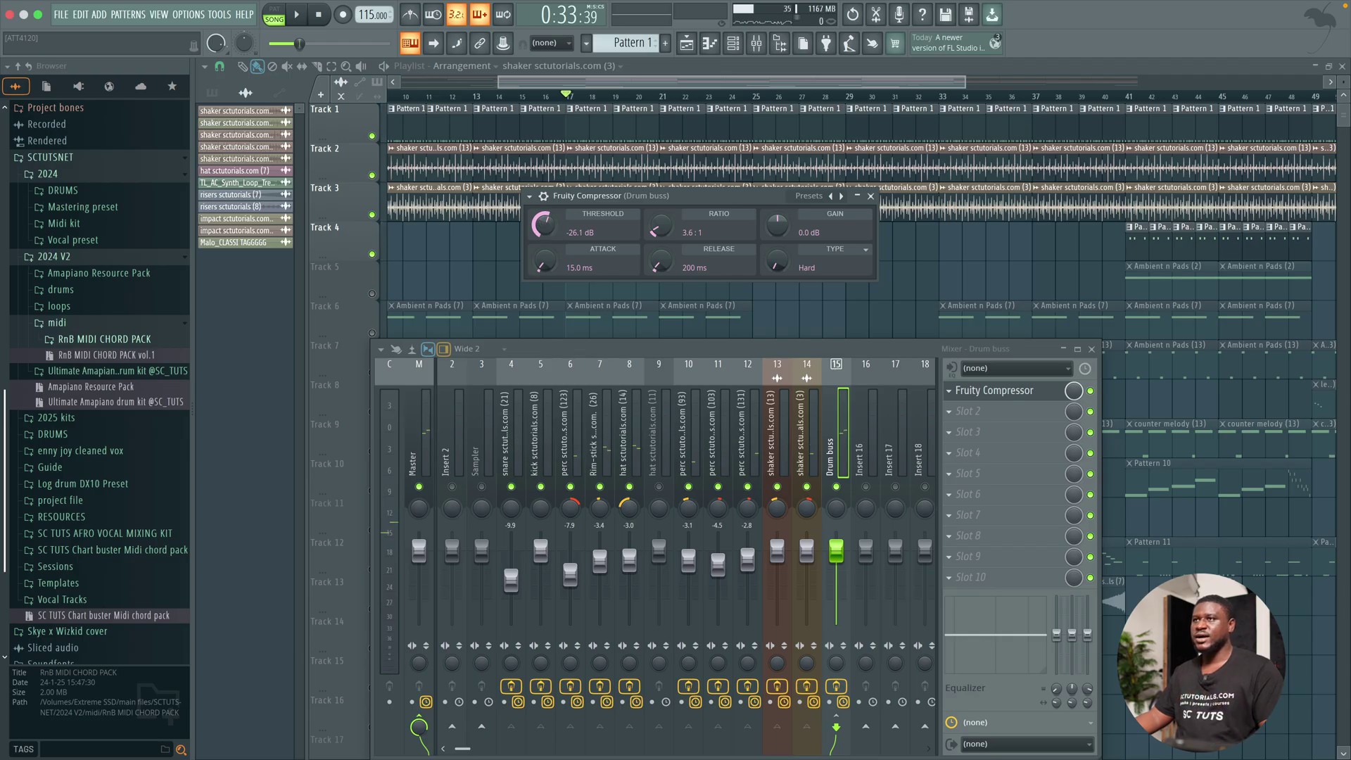
{"action": "key", "text": "space"}
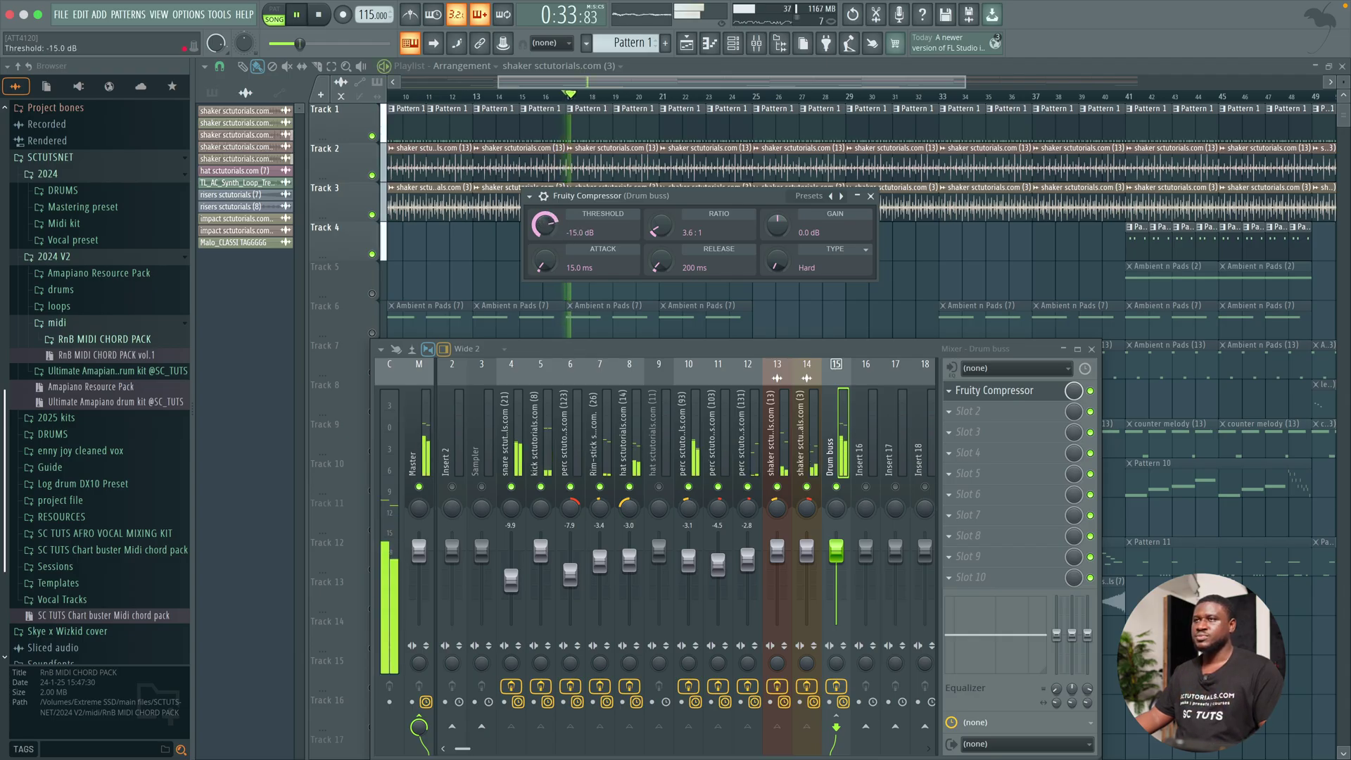
{"action": "mouse_move", "coordinate": [544, 225]}
{"action": "left_mouse_down"}
{"action": "mouse_move", "coordinate": [544, 201]}
{"action": "mouse_move", "coordinate": [544, 219]}
{"action": "left_mouse_up"}
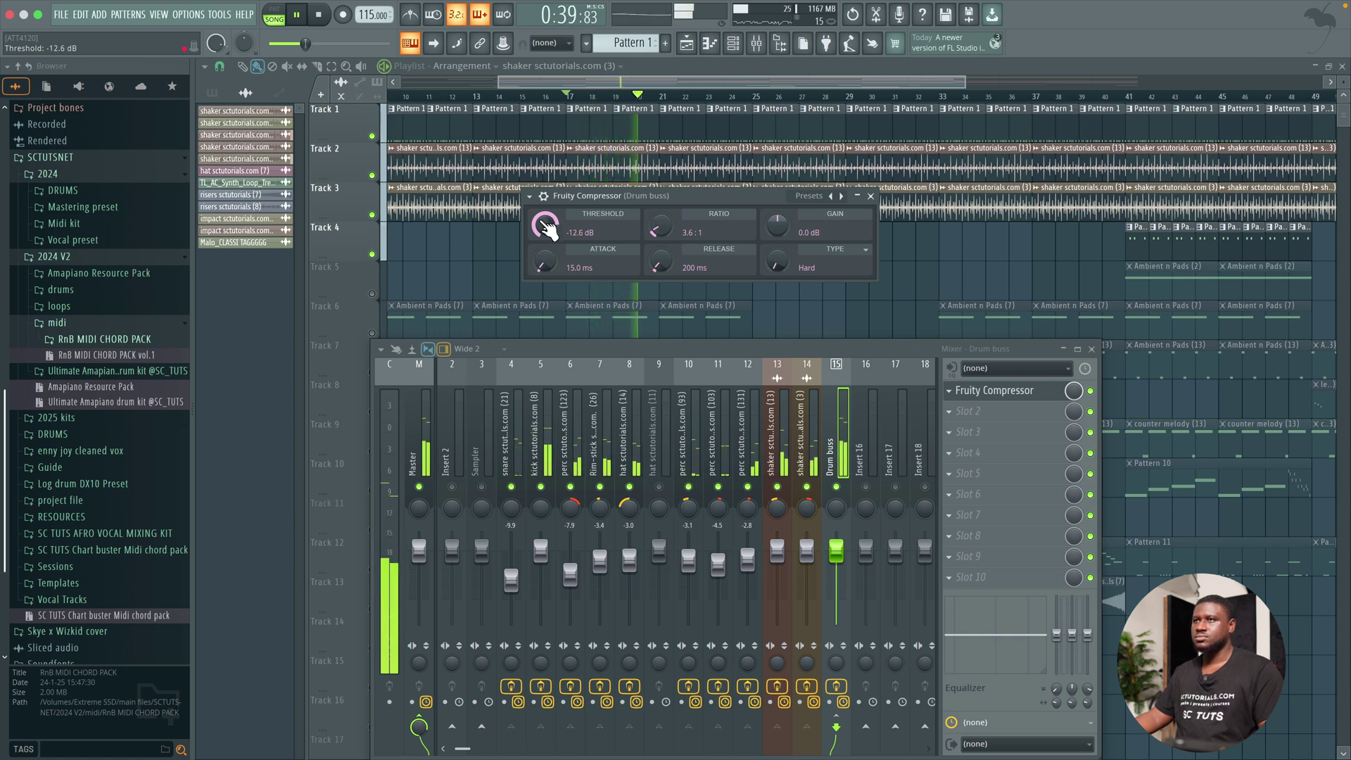
{"action": "key", "text": "space"}
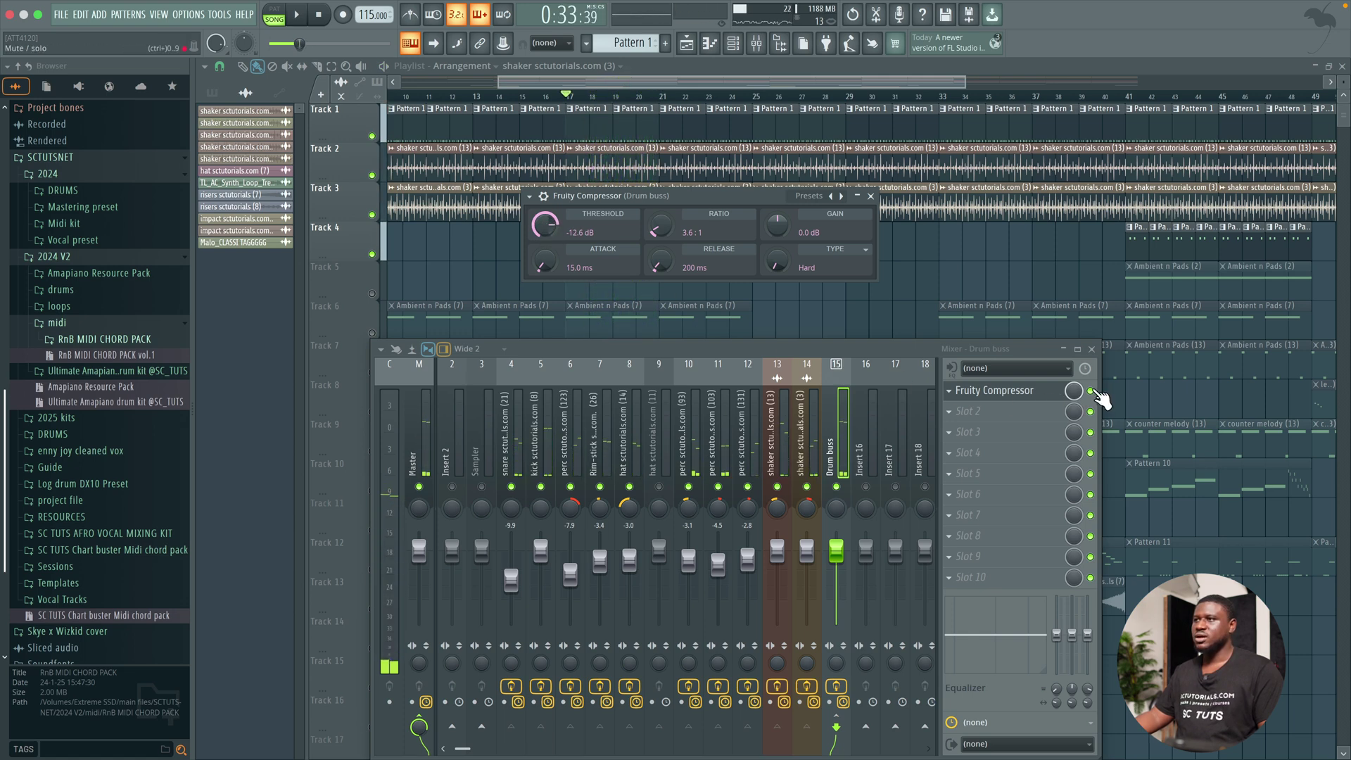
{"action": "key", "text": "space"}
{"action": "left_click", "coordinate": [1090, 390]}
{"action": "key", "text": "space"}
{"action": "key", "text": "space"}
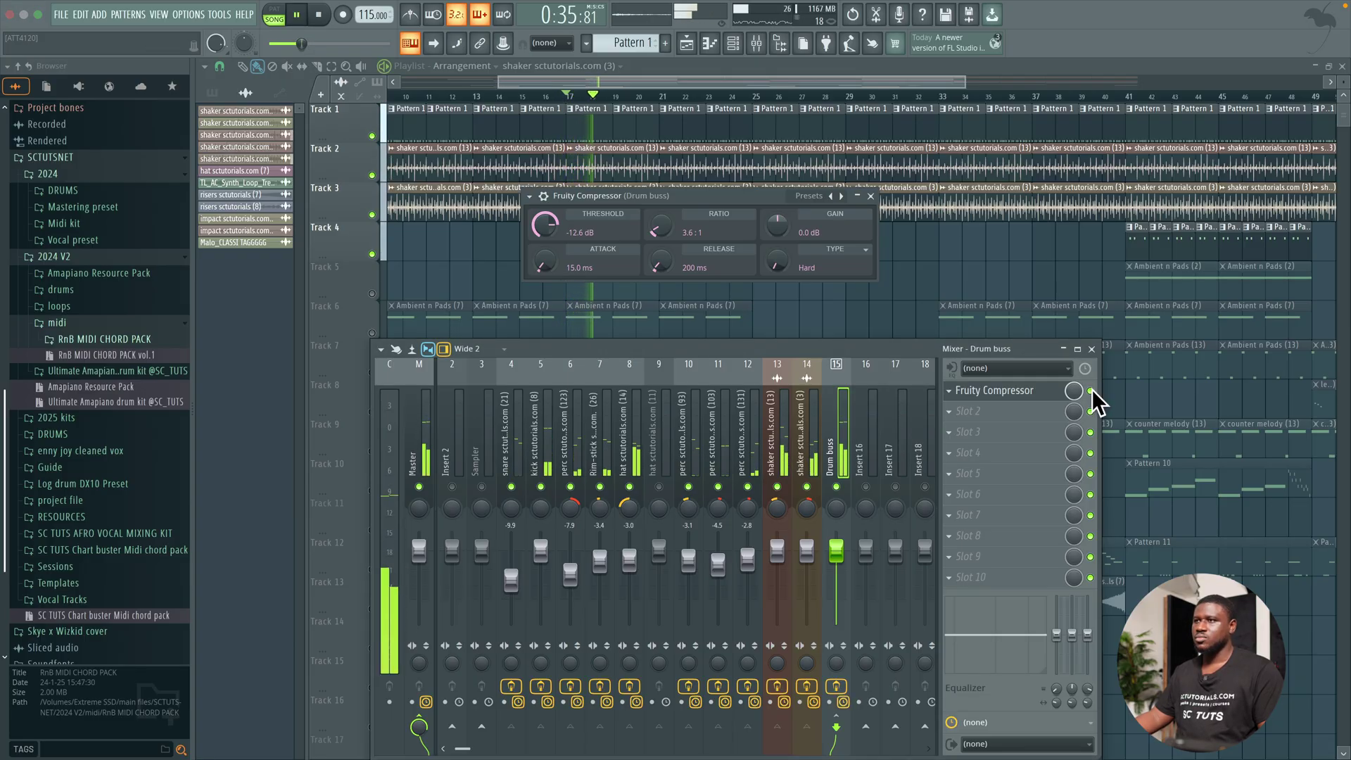
{"action": "key", "text": "space"}
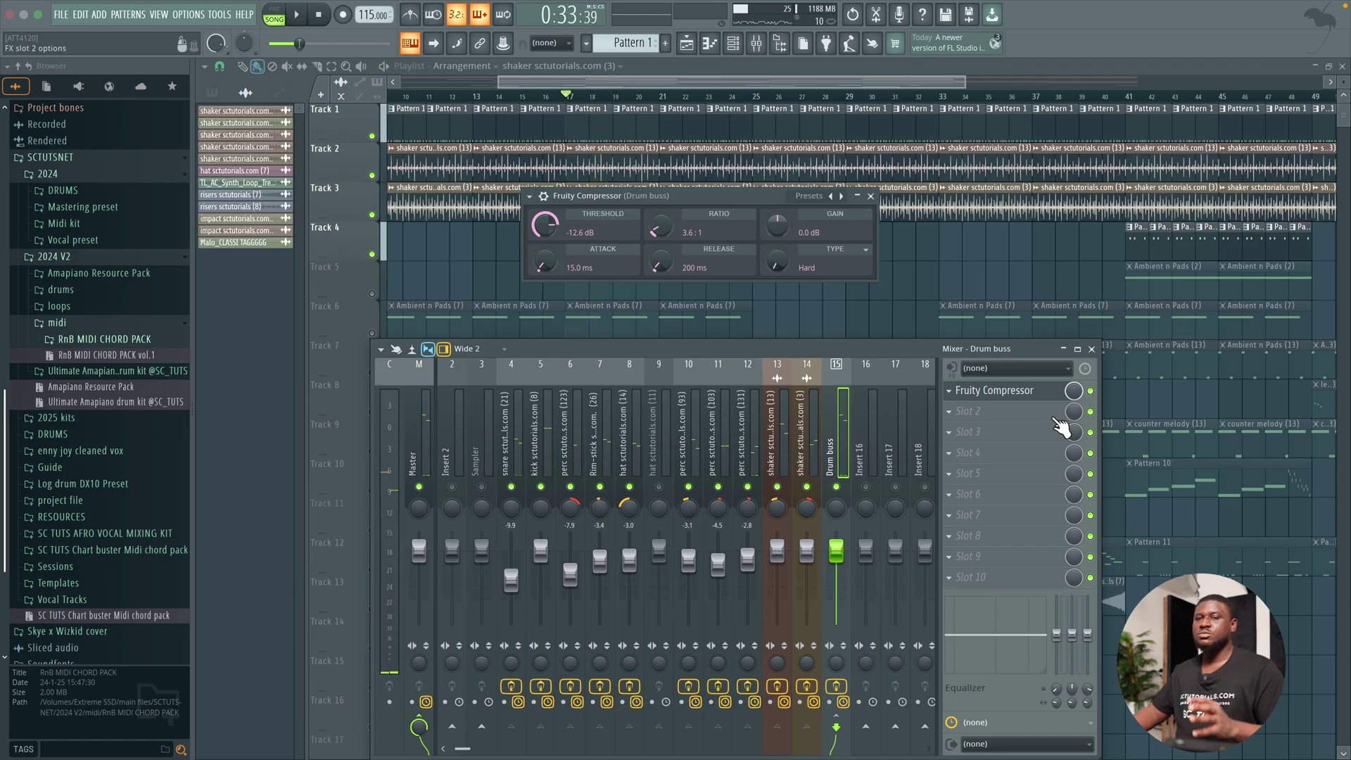
Step: Load Fruity Fast Dist into the Drum buss's second slot, beside the compressor
{"action": "left_click", "coordinate": [1021, 424]}
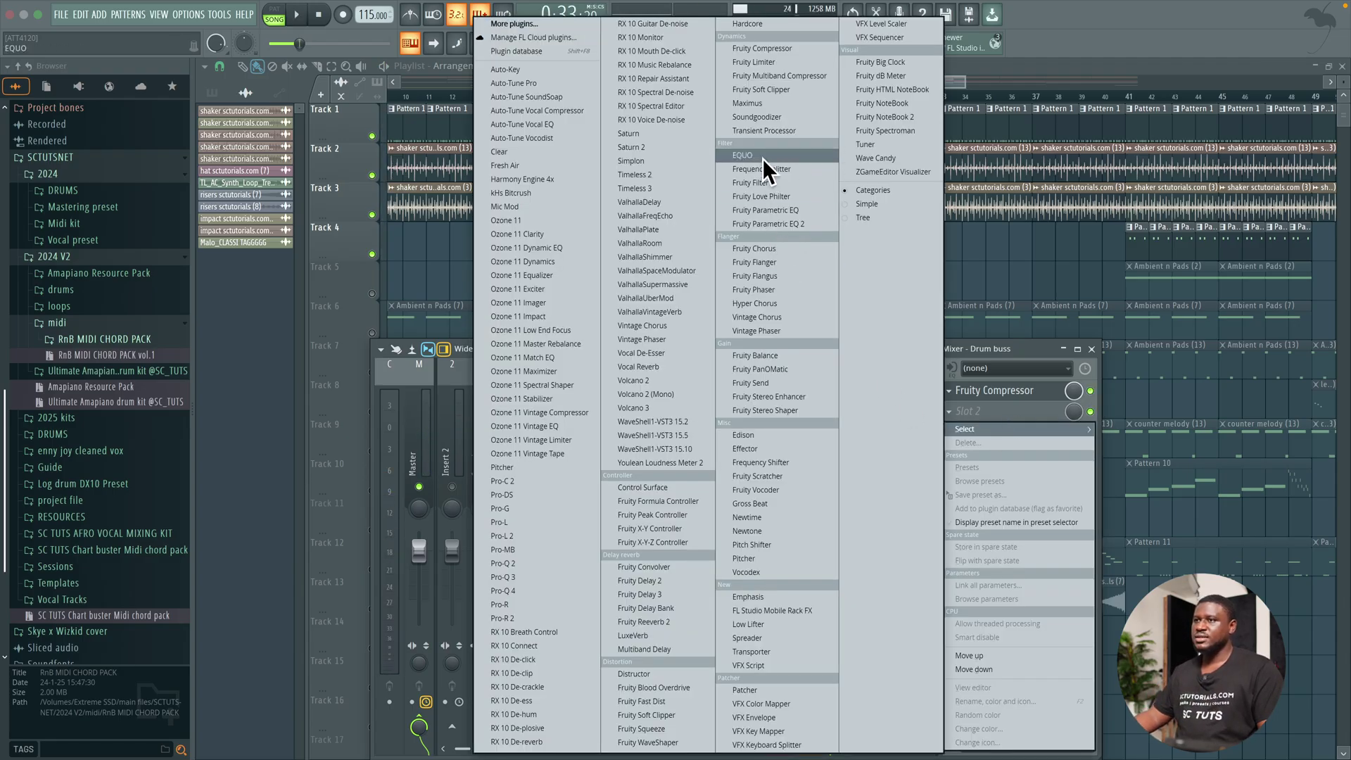
{"action": "left_click", "coordinate": [651, 703]}
{"action": "left_click_drag", "start_coordinate": [331, 116], "coordinate": [682, 244]}
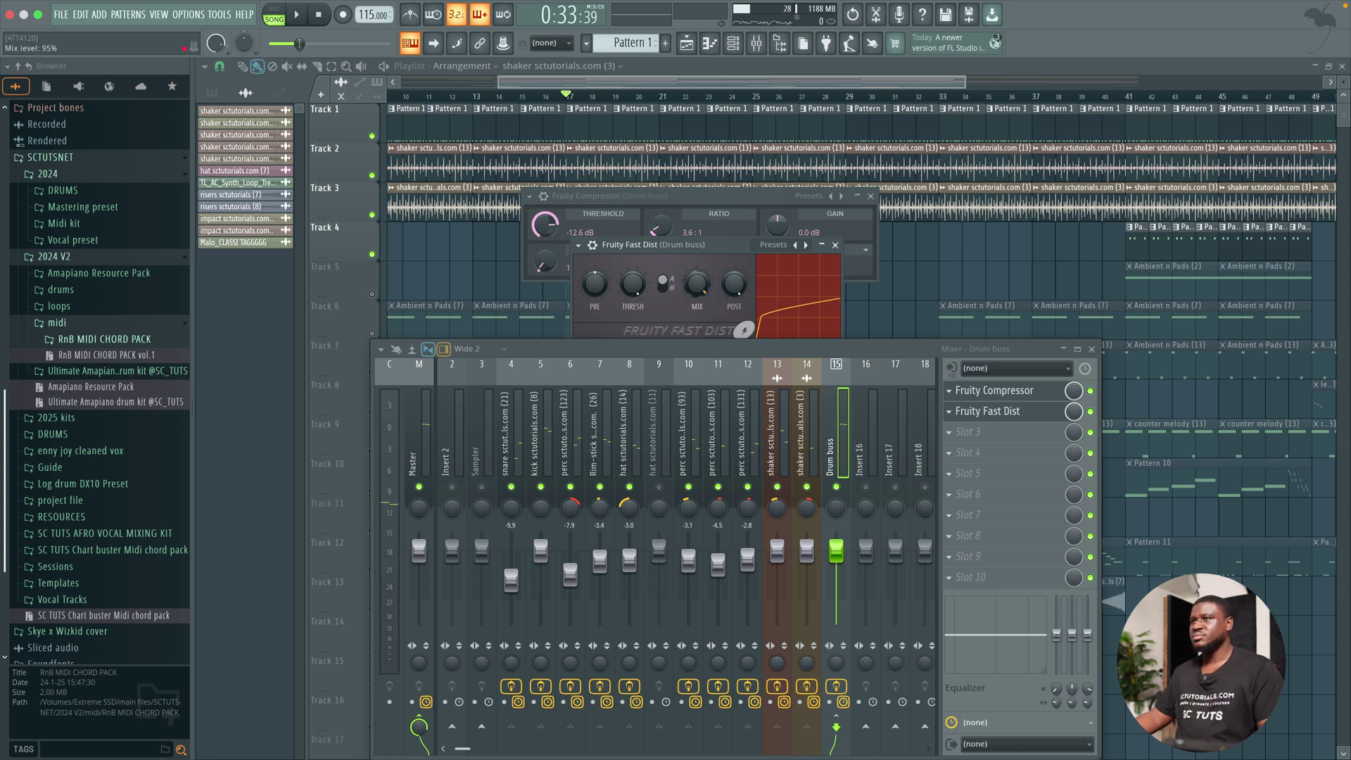
Step: Raise the distortion's post gain to 89%, comparing it bypassed and re-enabled during playback
{"action": "key", "text": "space"}
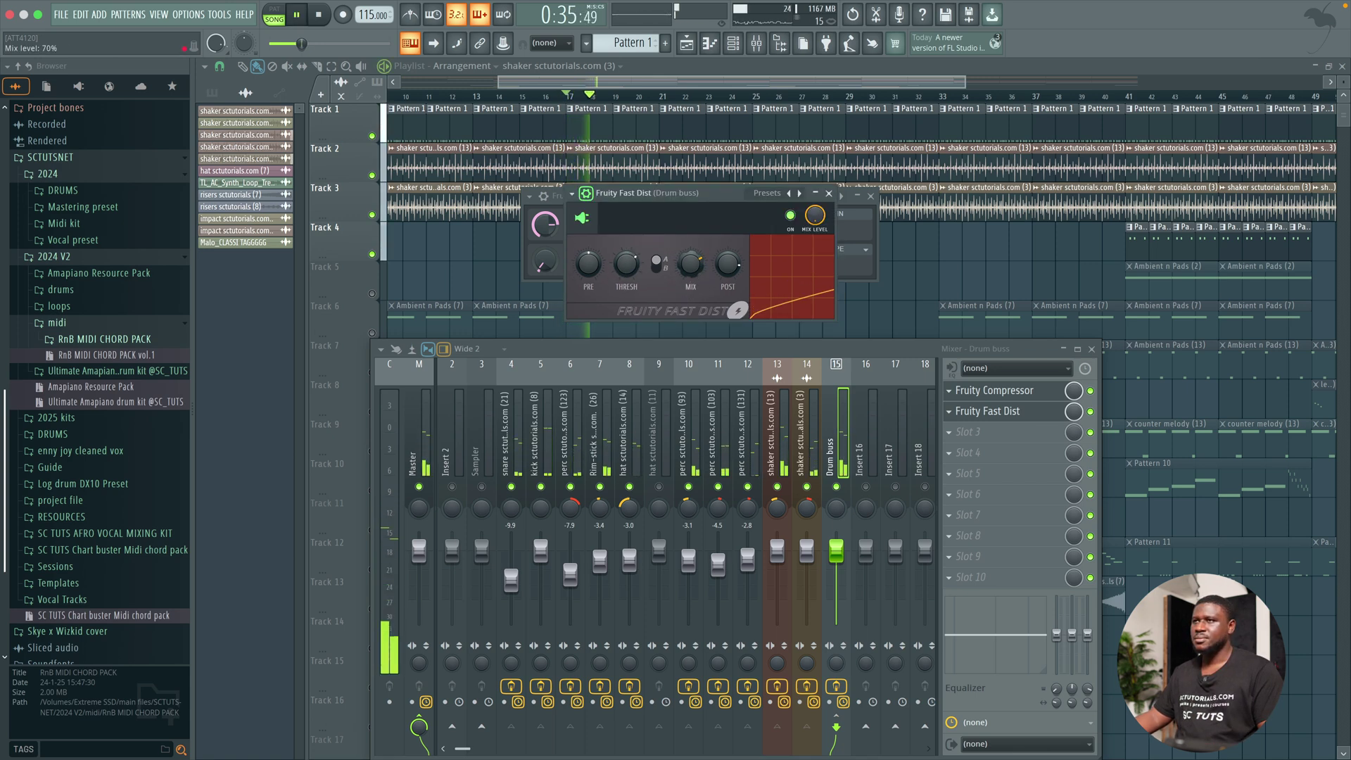
{"action": "left_click_drag", "start_coordinate": [727, 264], "coordinate": [691, 273]}
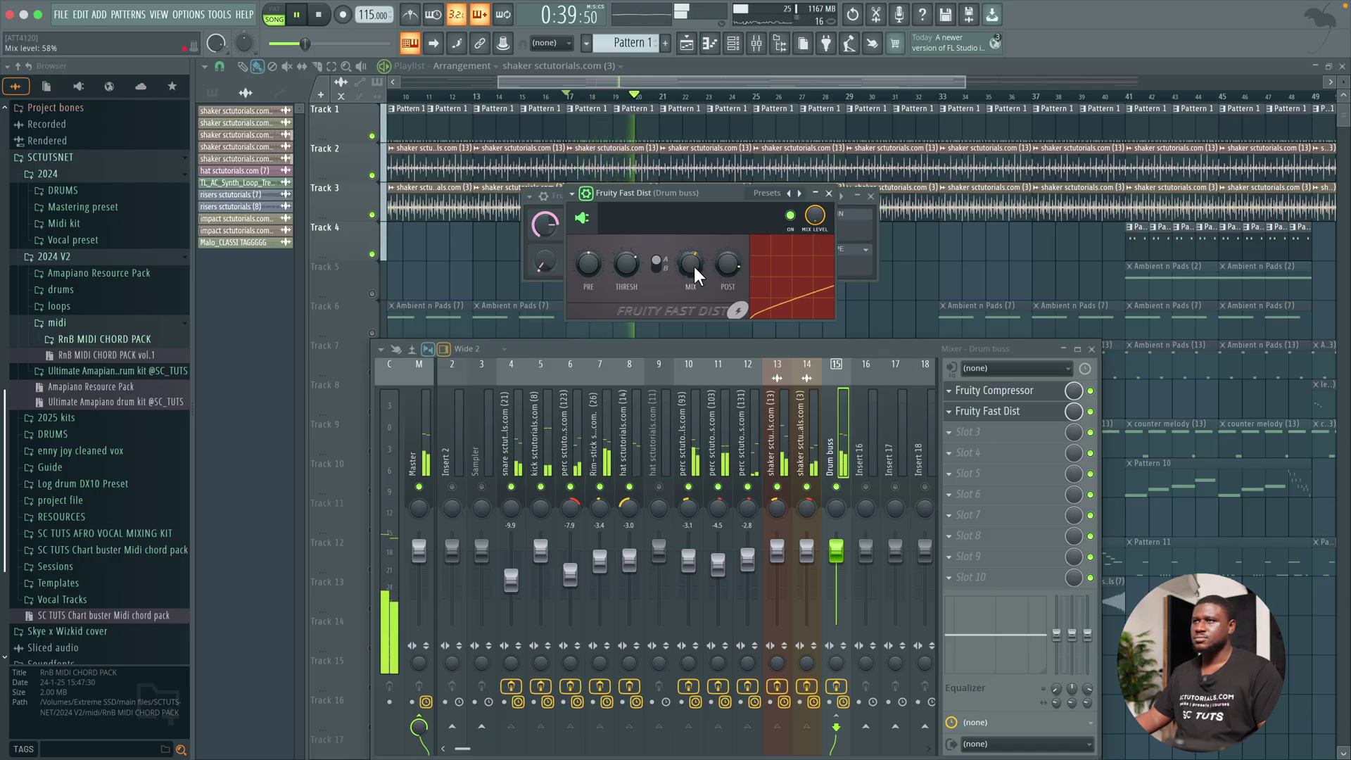
{"action": "left_click", "coordinate": [791, 216]}
{"action": "key", "text": "space"}
{"action": "key", "text": "space"}
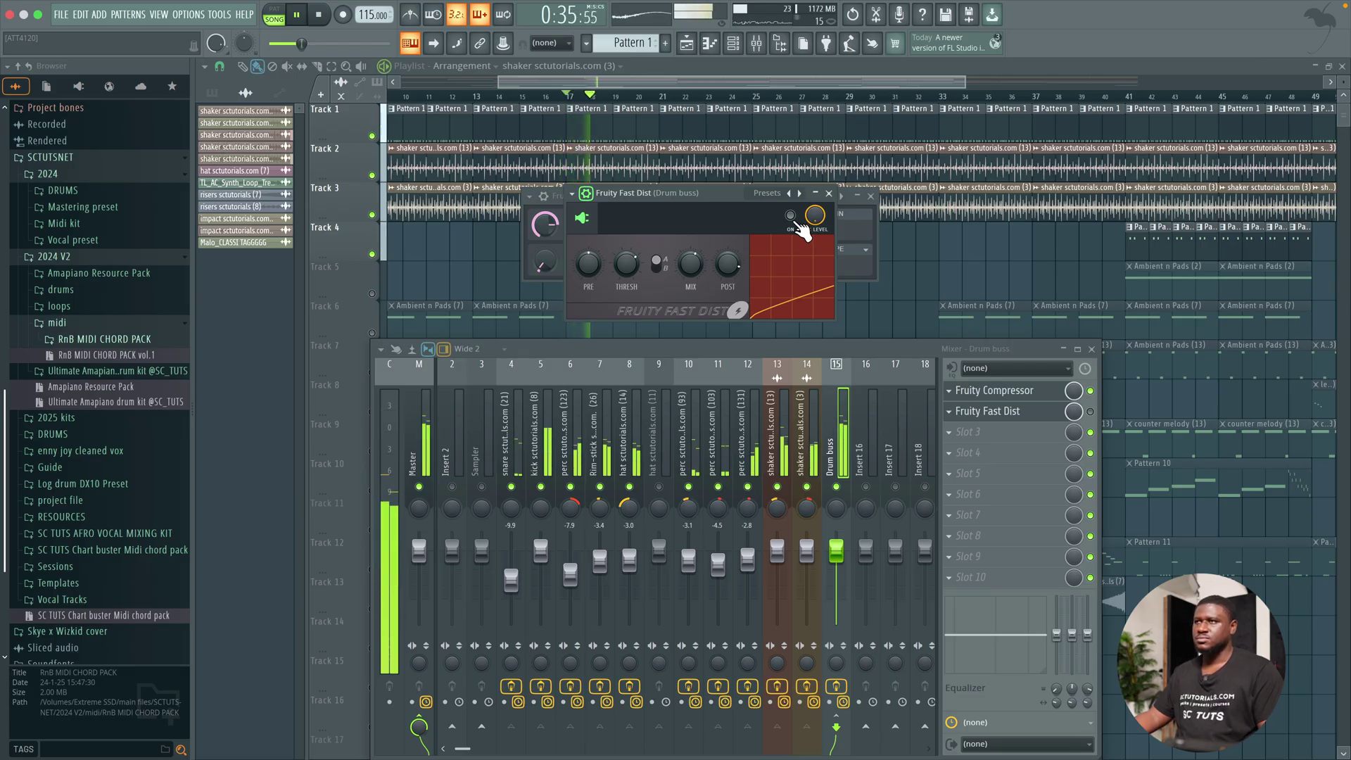
{"action": "key", "text": "space"}
{"action": "key", "text": "space"}
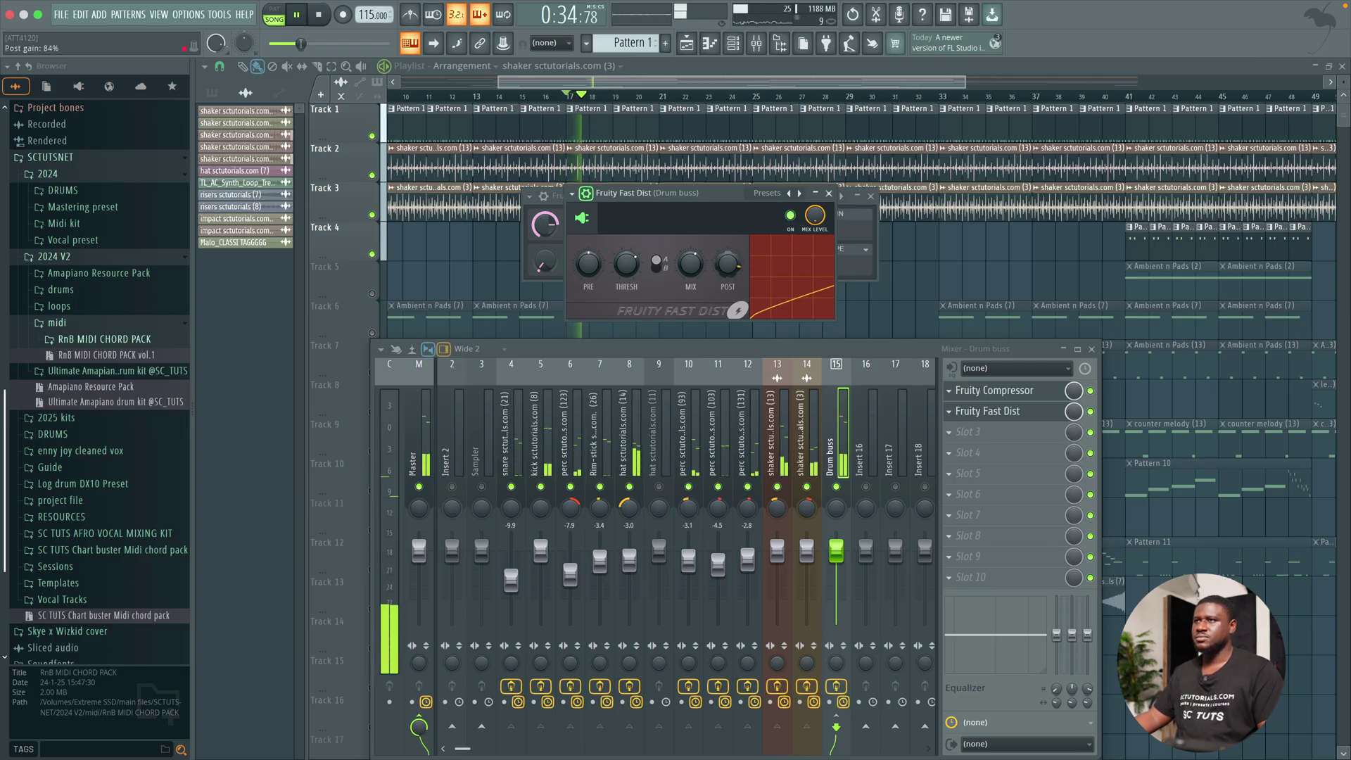
{"action": "left_click_drag", "start_coordinate": [728, 264], "coordinate": [728, 255]}
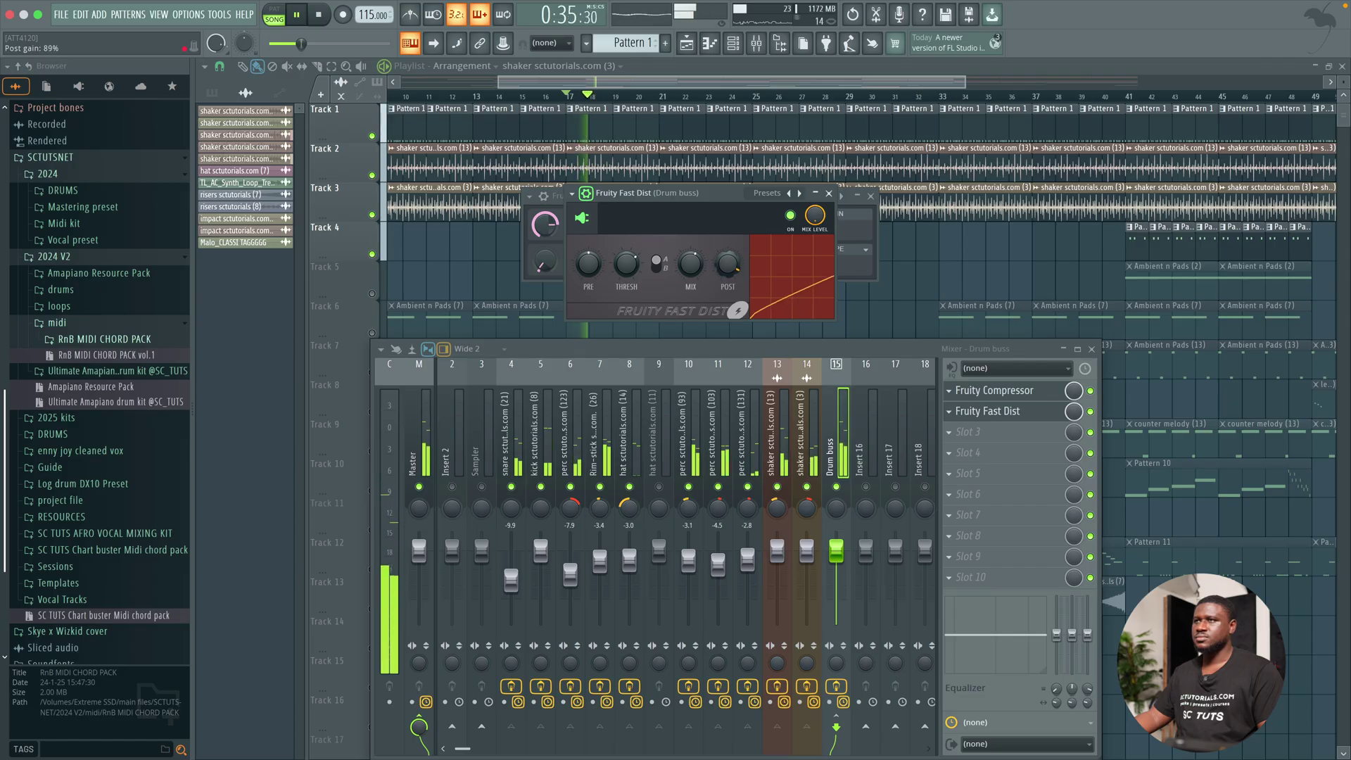
{"action": "left_click", "coordinate": [794, 216]}
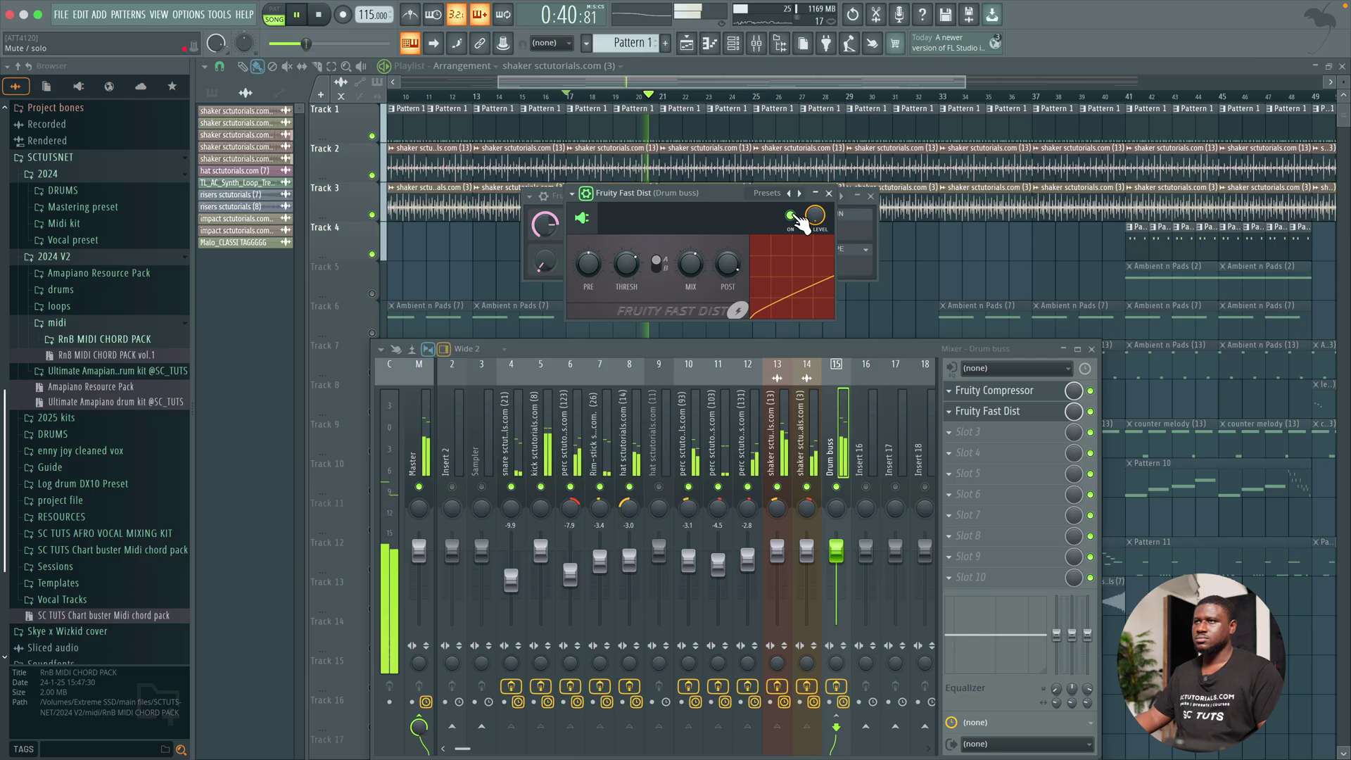
{"action": "key", "text": "space"}
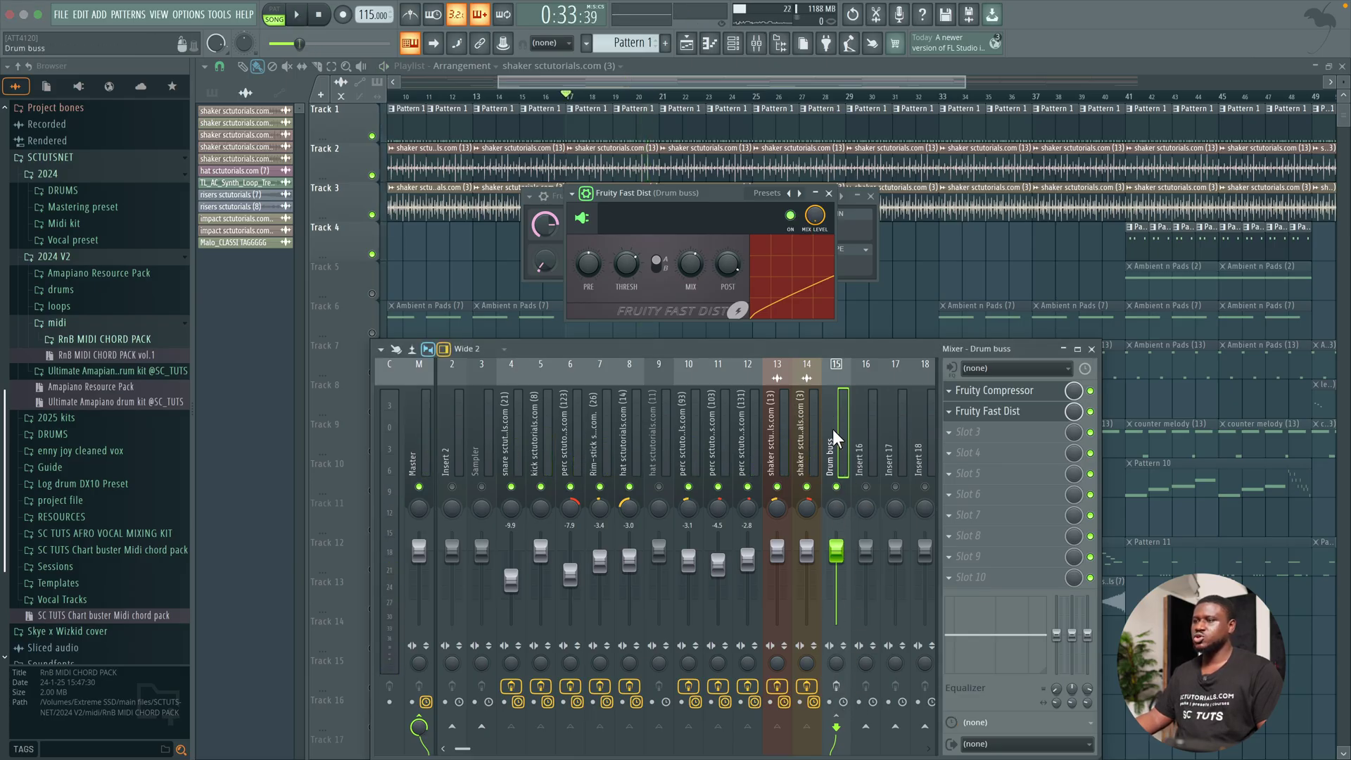
{"action": "key", "text": "space"}
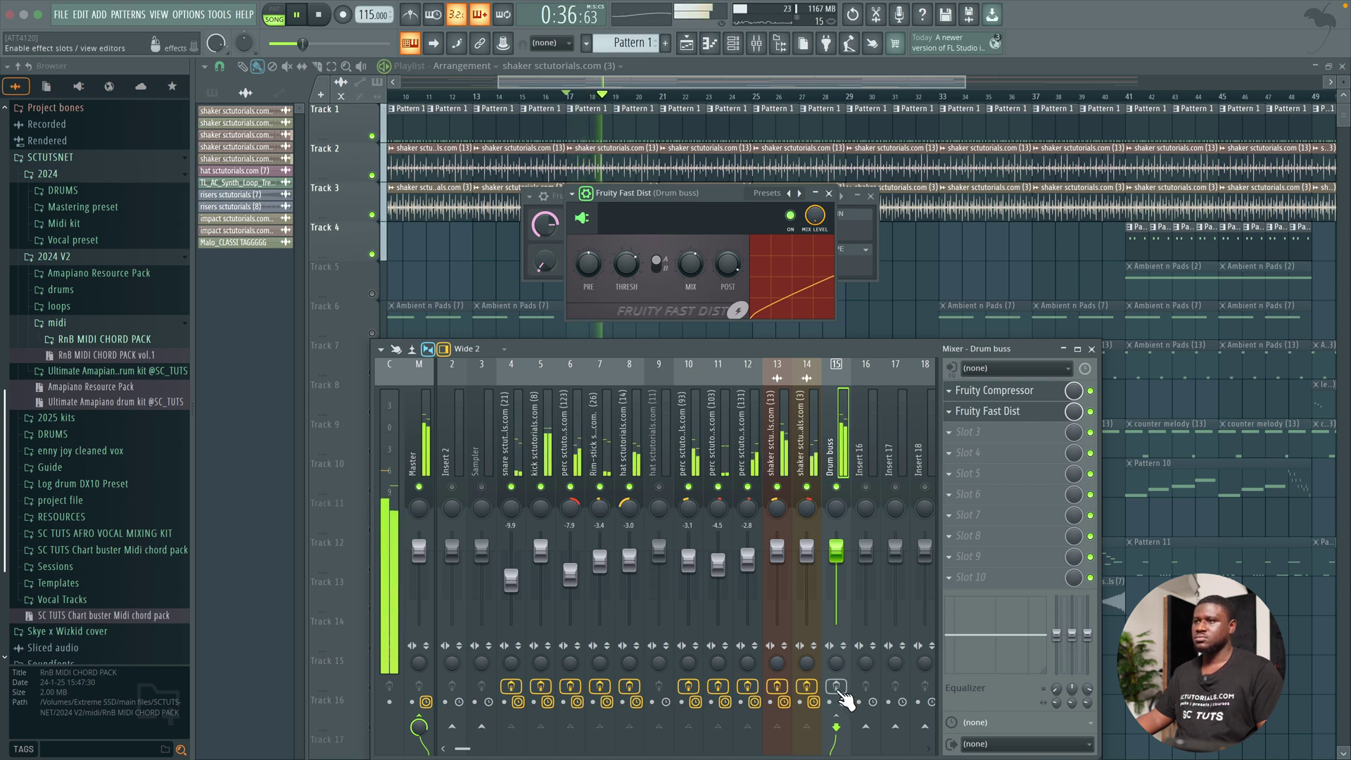
{"action": "key", "text": "space"}
{"action": "key", "text": "space"}
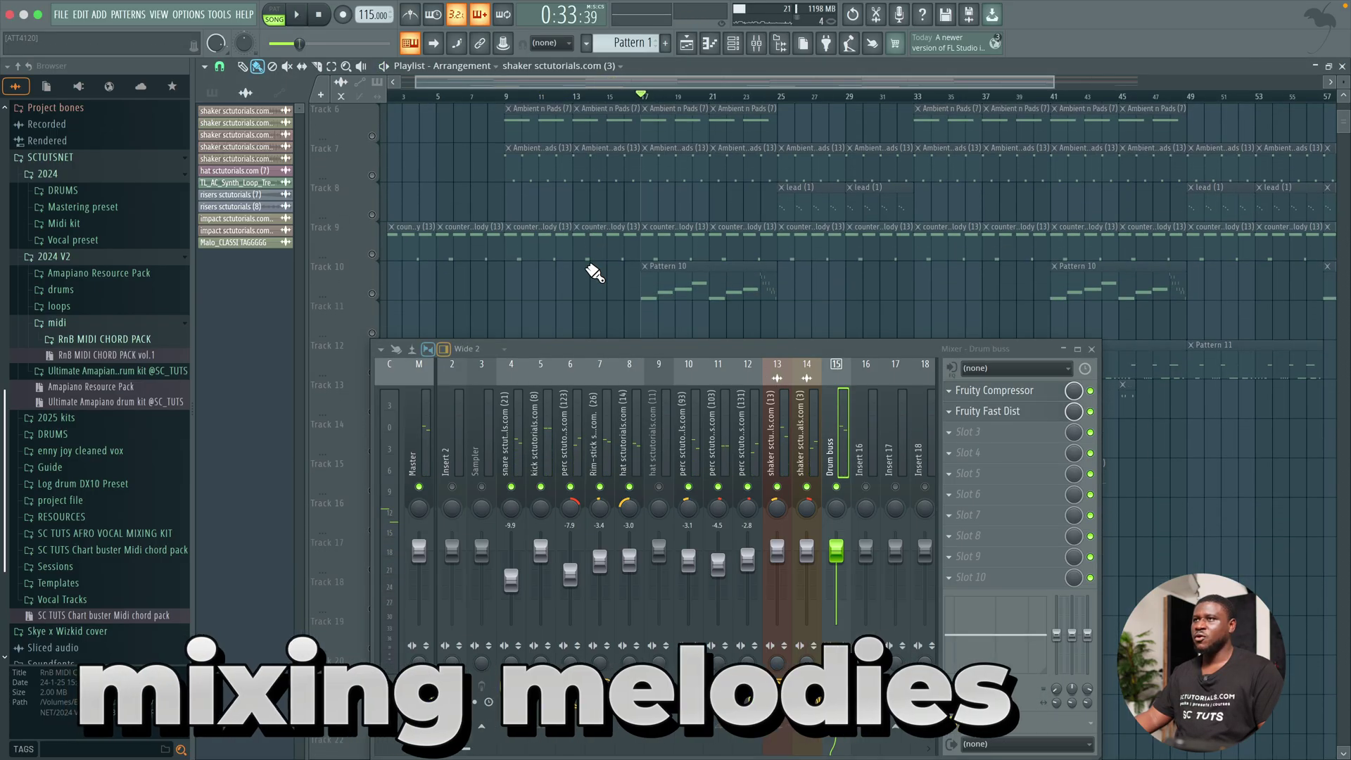
Step: Select the Ambient n Pads (2) clip and pull its mixer fader down to about -6.8 dB
{"action": "scroll", "coordinate": [594, 273], "scroll_direction": "up", "scroll_amount": 5}
{"action": "scroll", "coordinate": [605, 290], "scroll_direction": "down", "scroll_amount": 2}
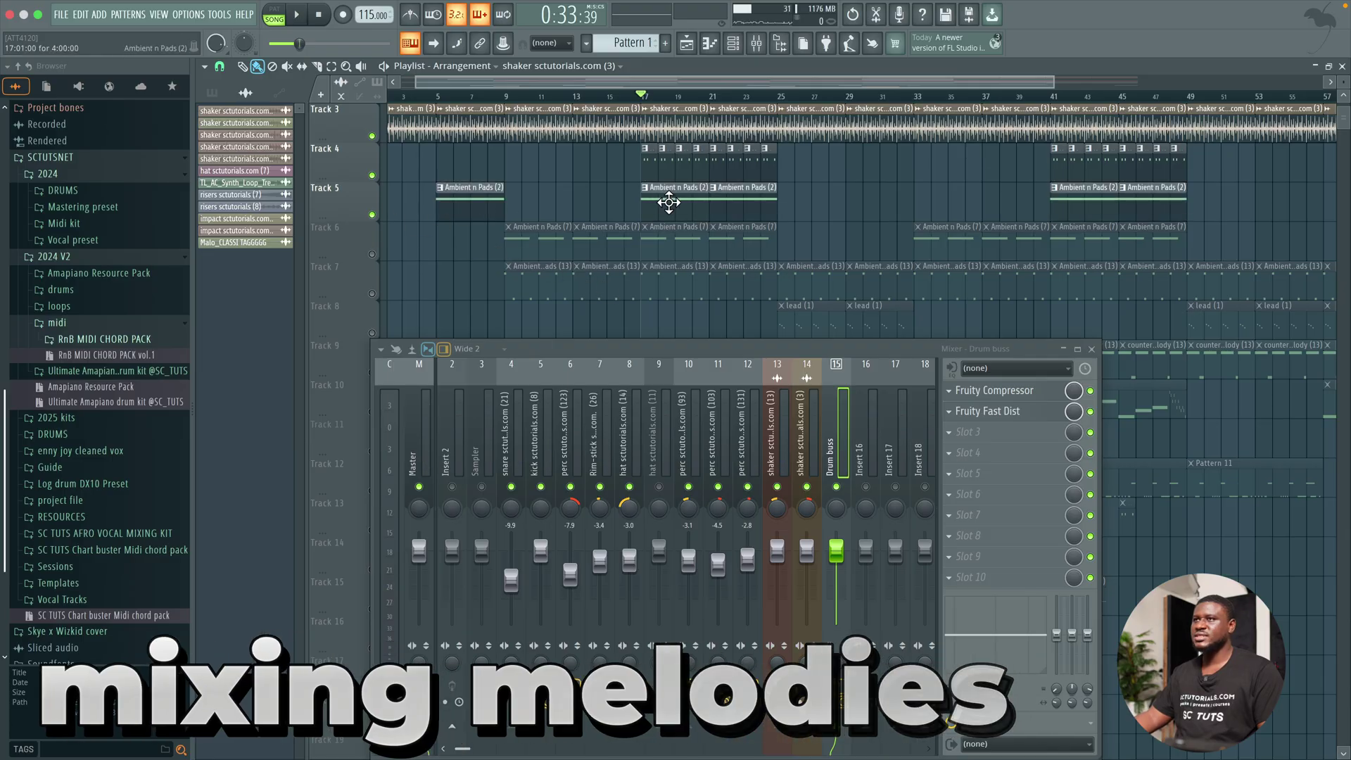
{"action": "left_click", "coordinate": [680, 211]}
{"action": "key", "text": "space"}
{"action": "key", "text": "space"}
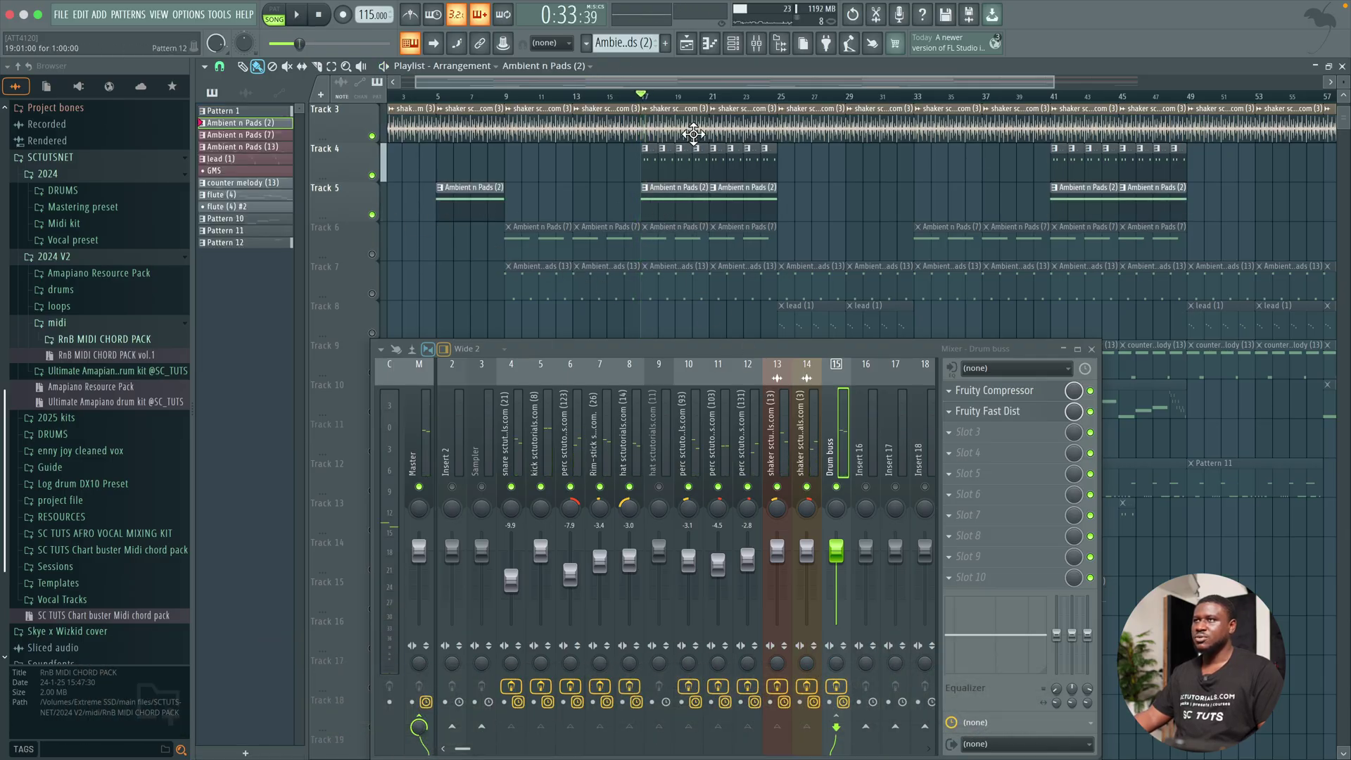
{"action": "left_click", "coordinate": [734, 44]}
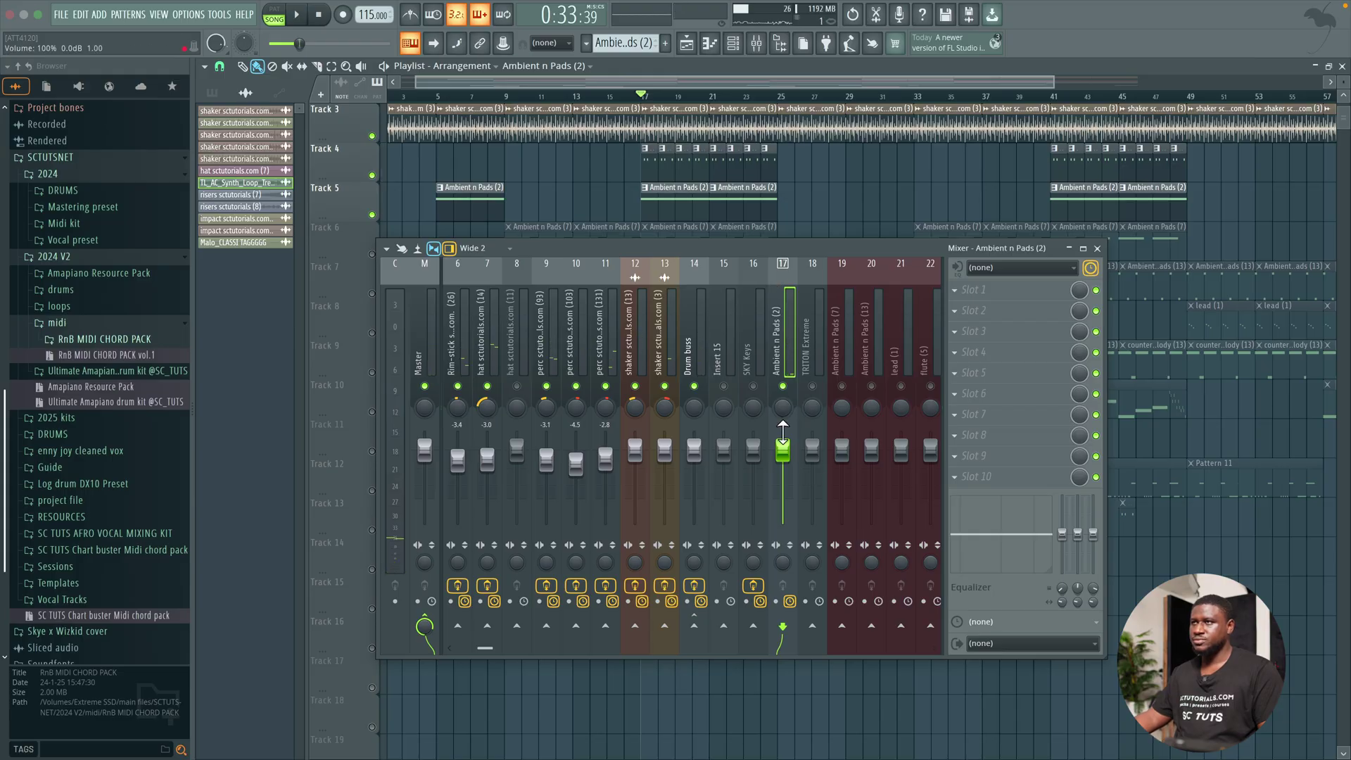
{"action": "key", "text": "space"}
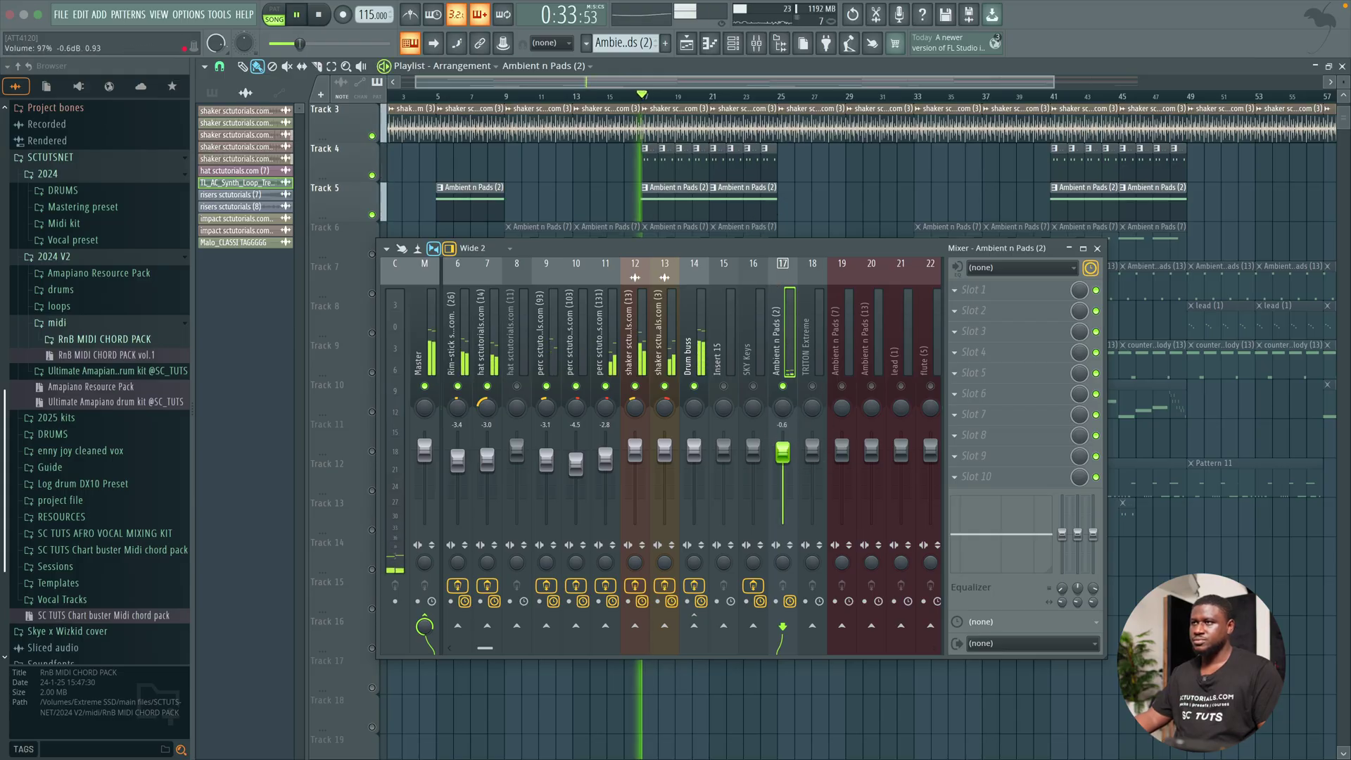
{"action": "mouse_move", "coordinate": [783, 450]}
{"action": "left_mouse_down"}
{"action": "mouse_move", "coordinate": [783, 518]}
{"action": "mouse_move", "coordinate": [783, 470]}
{"action": "left_mouse_up"}
{"action": "key", "text": "space"}
{"action": "key", "text": "space"}
{"action": "key", "text": "space"}
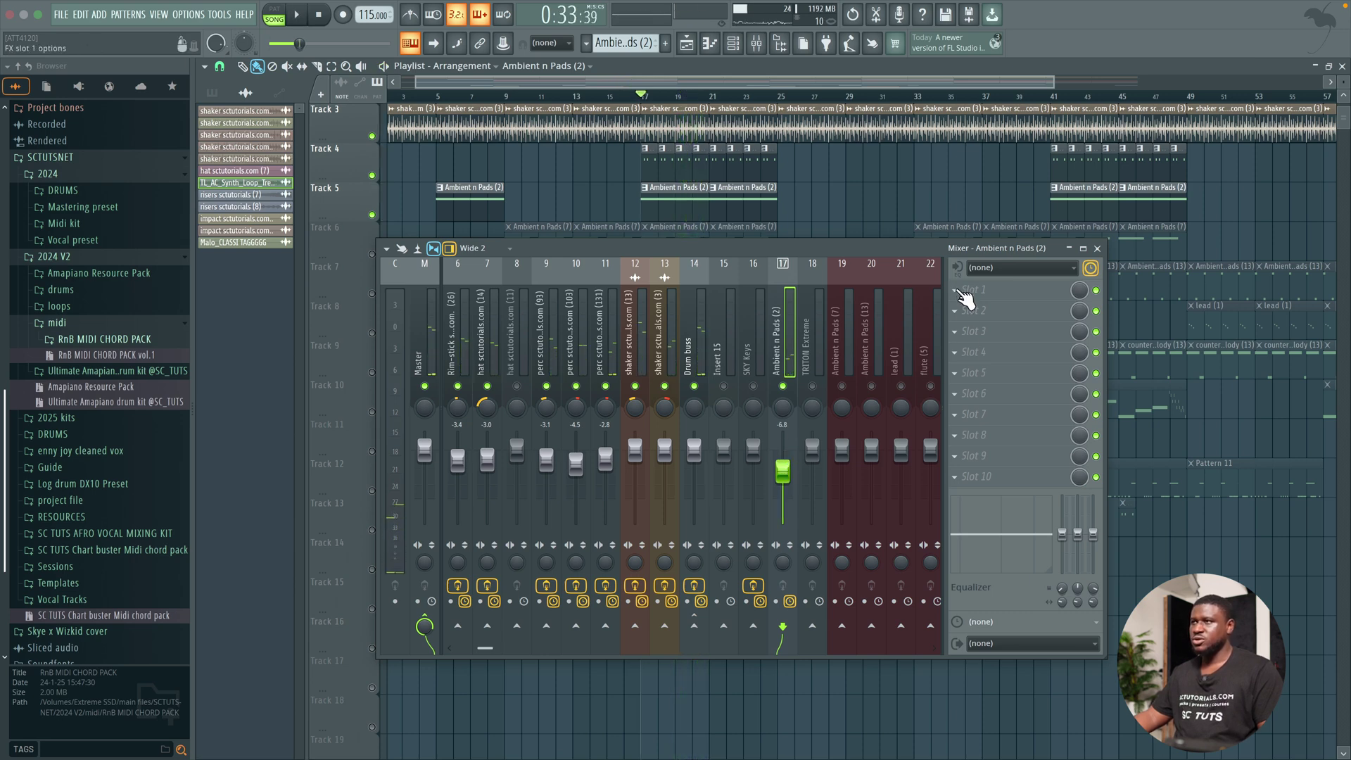
Step: Load Fruity Parametric EQ 2 in Slot 1 and pull band 1 down to cut the pads' lows
{"action": "left_click", "coordinate": [955, 290]}
{"action": "key", "text": "Escape"}
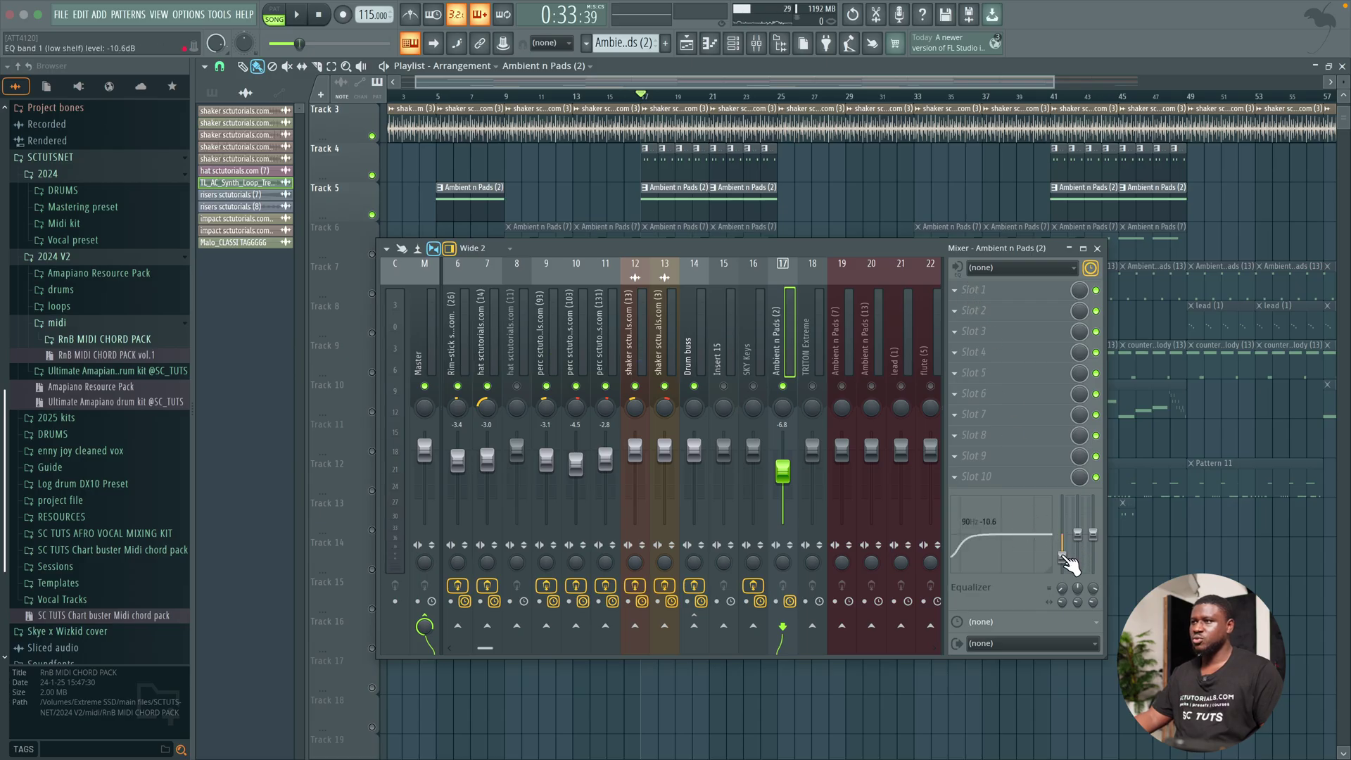
{"action": "left_click_drag", "start_coordinate": [1069, 563], "coordinate": [1063, 533]}
{"action": "left_click", "coordinate": [974, 290]}
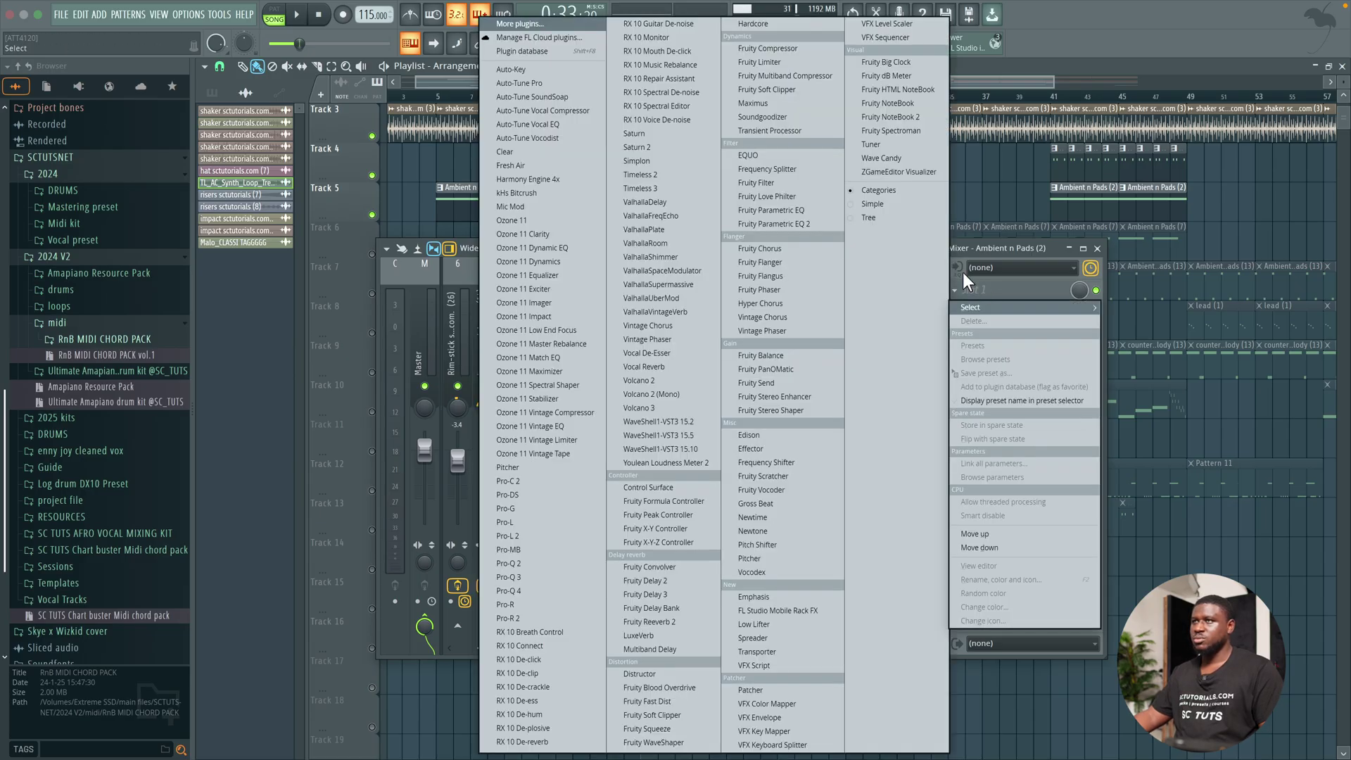
{"action": "left_click", "coordinate": [811, 228]}
{"action": "left_click_drag", "start_coordinate": [619, 246], "coordinate": [647, 302]}
{"action": "key", "text": "space"}
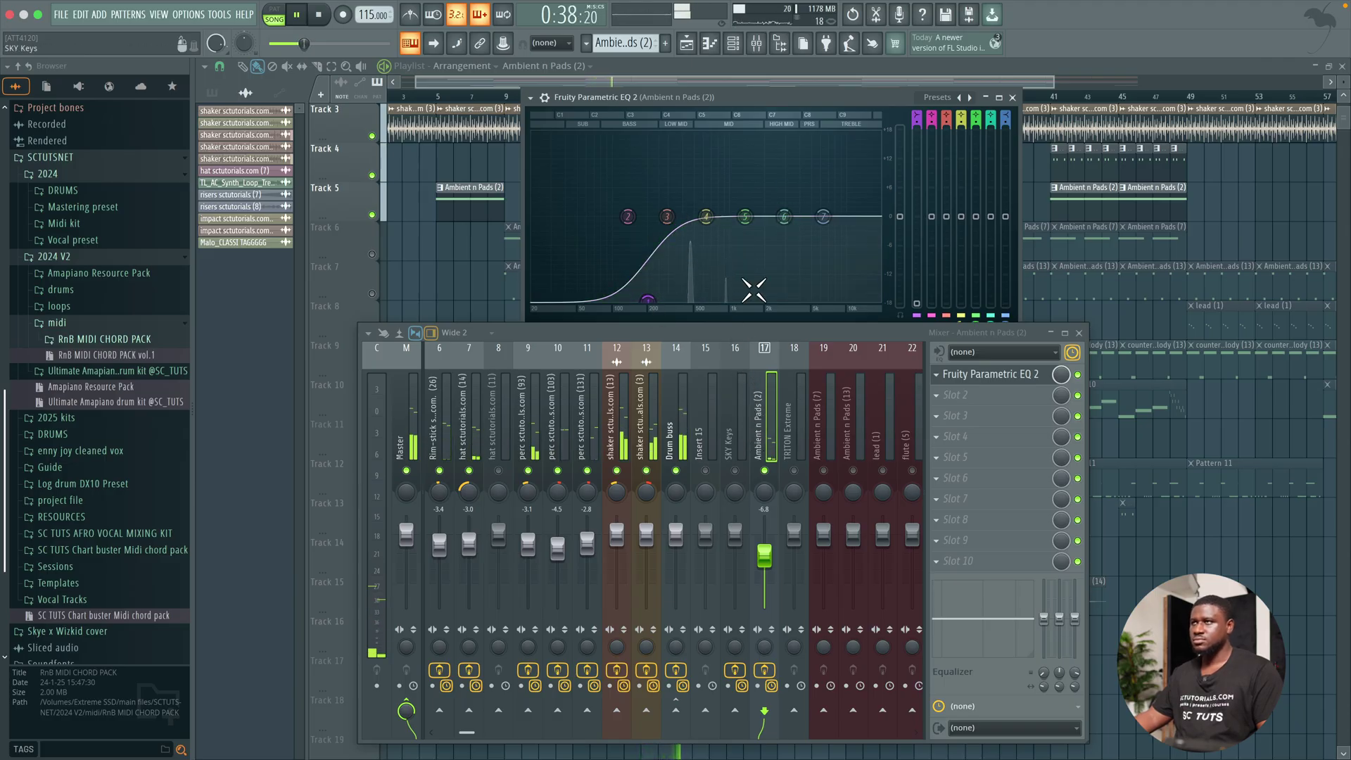
{"action": "key", "text": "space"}
Step: Unmute Track 6 and play it back
{"action": "scroll", "coordinate": [379, 216], "scroll_direction": "down", "scroll_amount": 1}
{"action": "left_click", "coordinate": [373, 215]}
{"action": "key", "text": "space"}
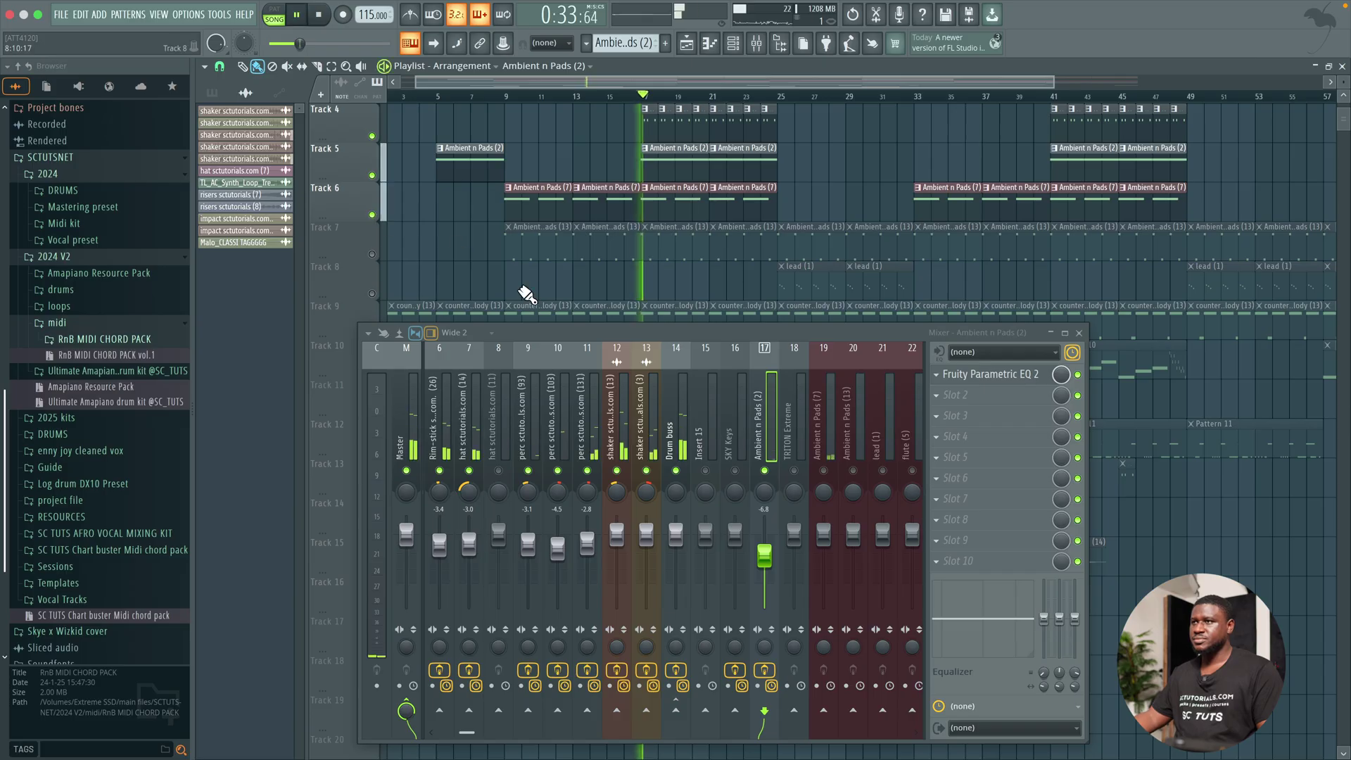
Step: Load Fruity Parametric EQ 2 on Ambient n Pads (7), cutting lows below about 86 Hz
{"action": "left_click", "coordinate": [825, 451]}
{"action": "key", "text": "space"}
{"action": "left_click", "coordinate": [961, 374]}
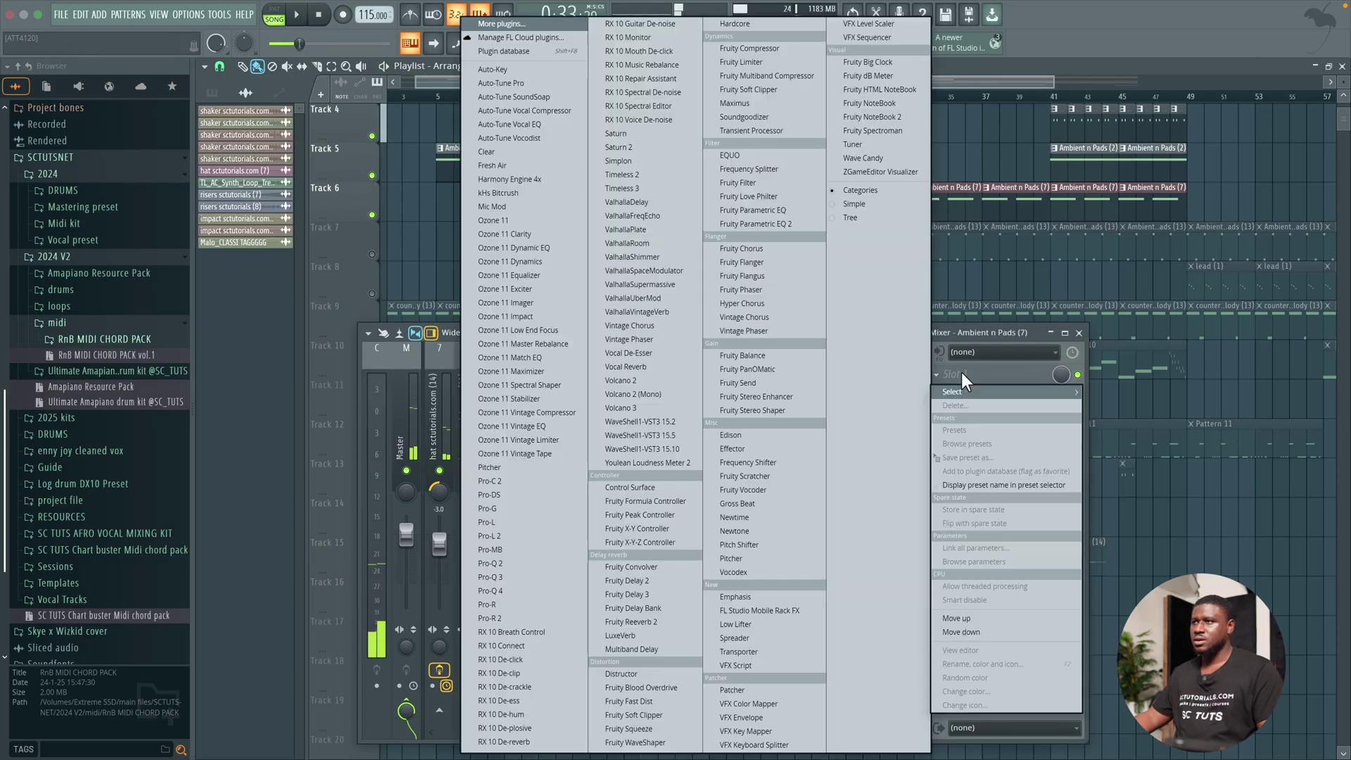
{"action": "left_click", "coordinate": [799, 225]}
{"action": "key", "text": "space"}
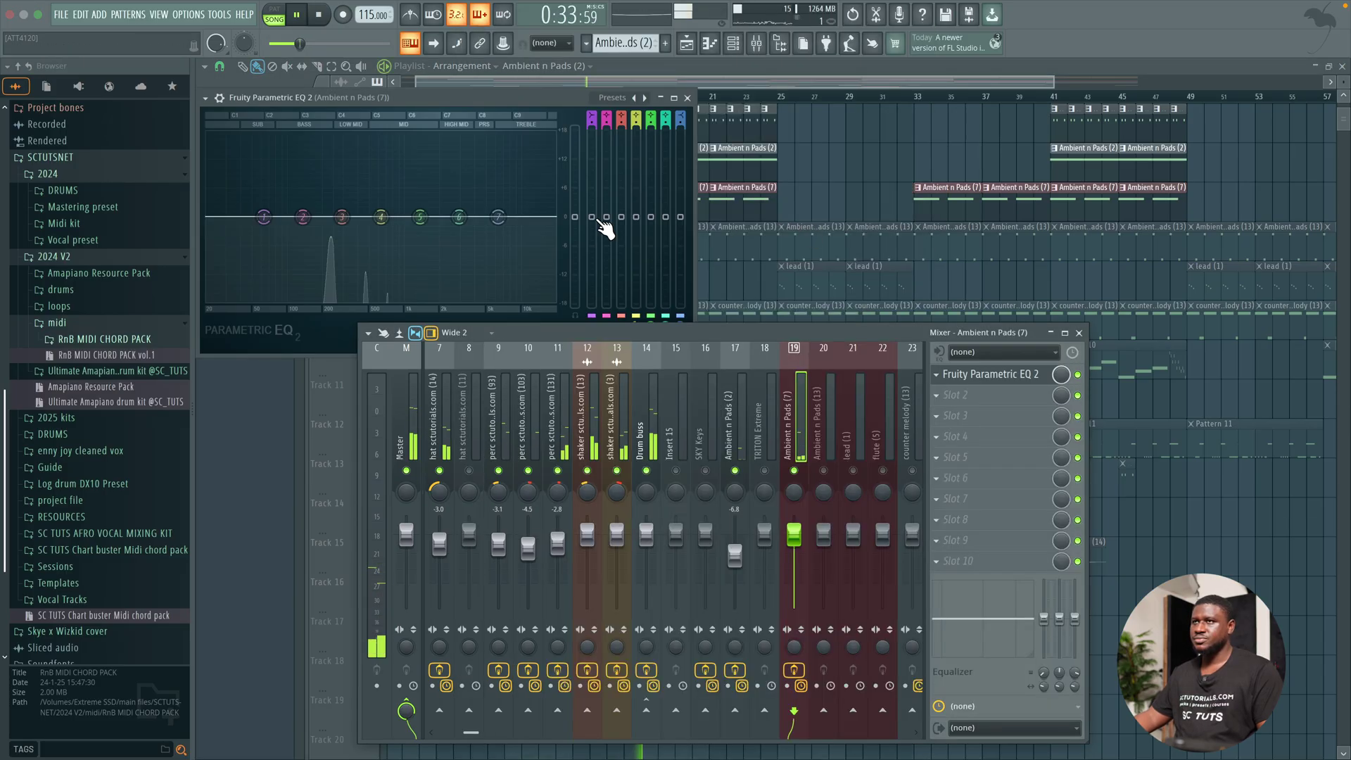
{"action": "left_click_drag", "start_coordinate": [264, 217], "coordinate": [293, 302]}
{"action": "key", "text": "space"}
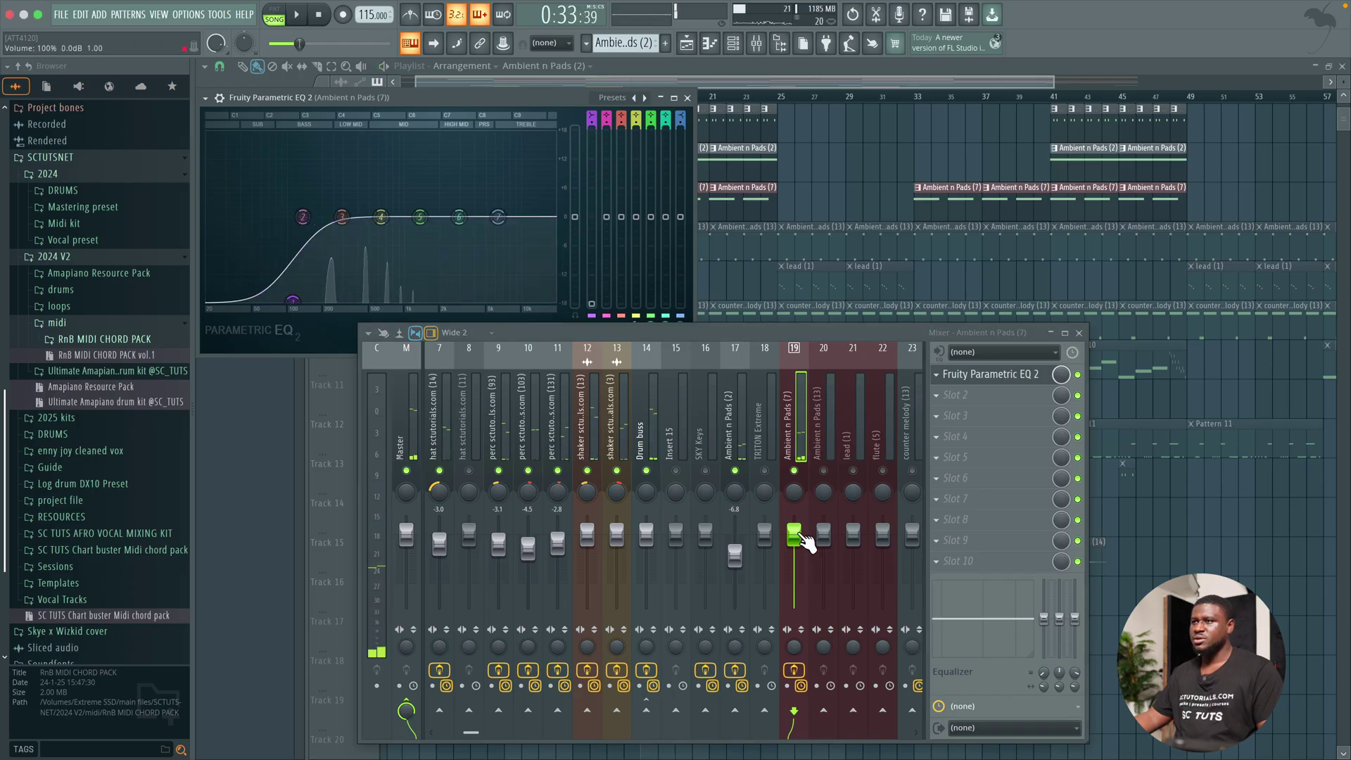
Step: Set Ambient n Pads (7) to about -10.2 dB, pan it 22% right, and close the EQ
{"action": "left_click_drag", "start_coordinate": [794, 535], "coordinate": [794, 564]}
{"action": "key", "text": "space"}
{"action": "key", "text": "space"}
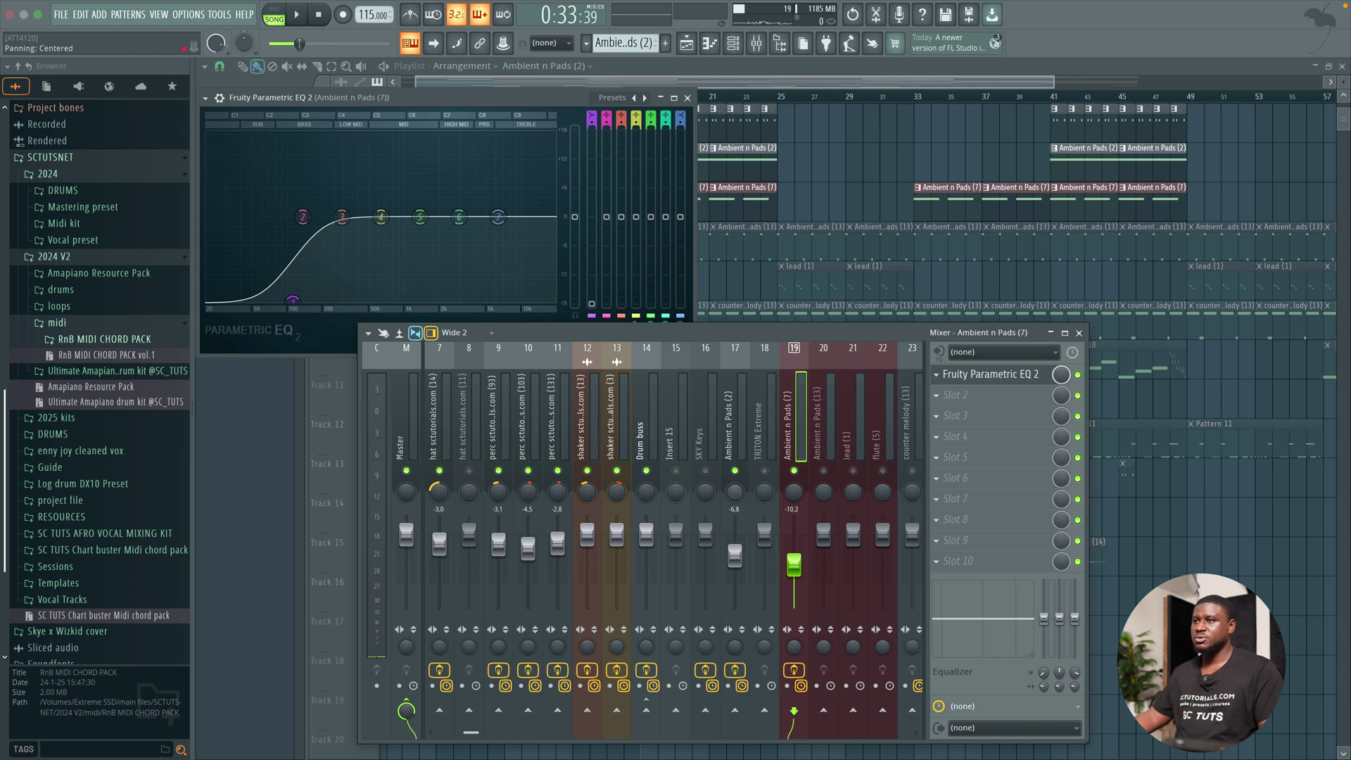
{"action": "left_click", "coordinate": [735, 492]}
{"action": "left_click_drag", "start_coordinate": [793, 491], "coordinate": [794, 486]}
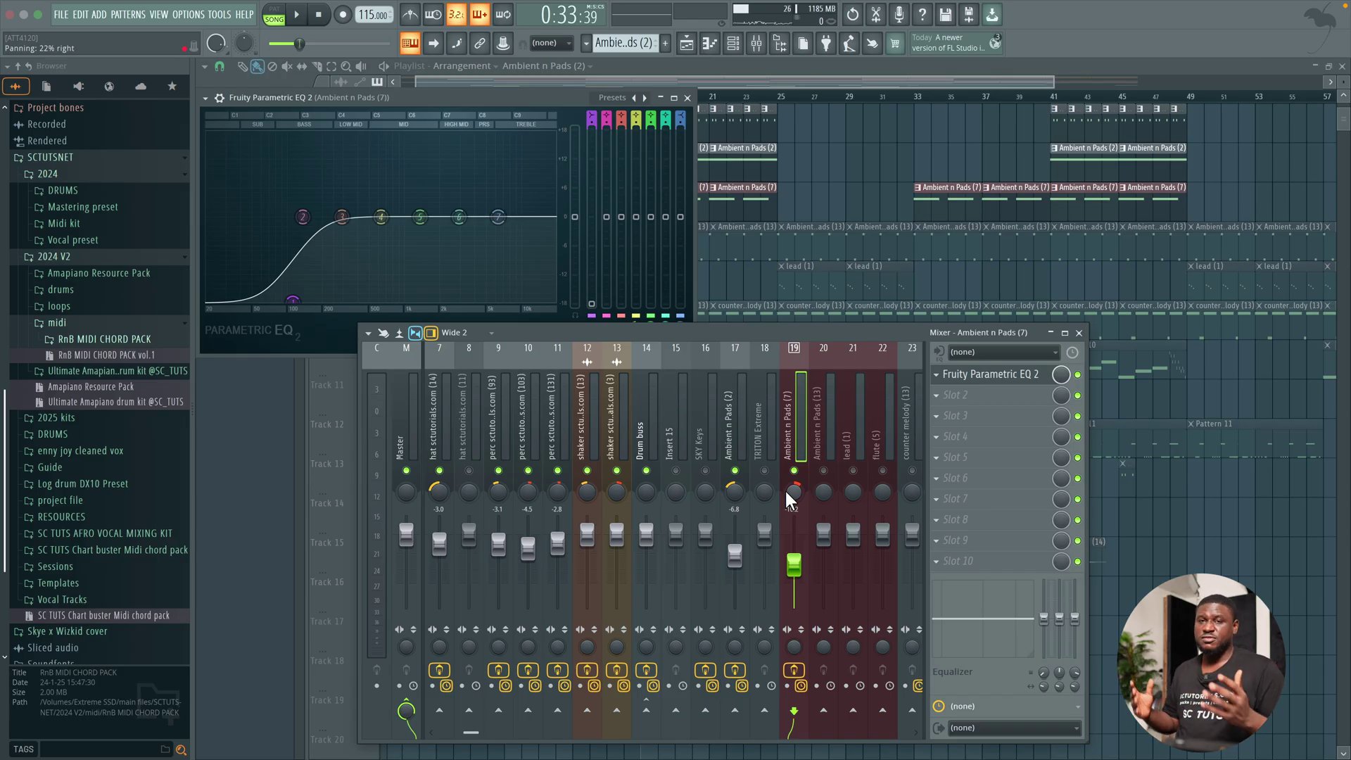
{"action": "key", "text": "space"}
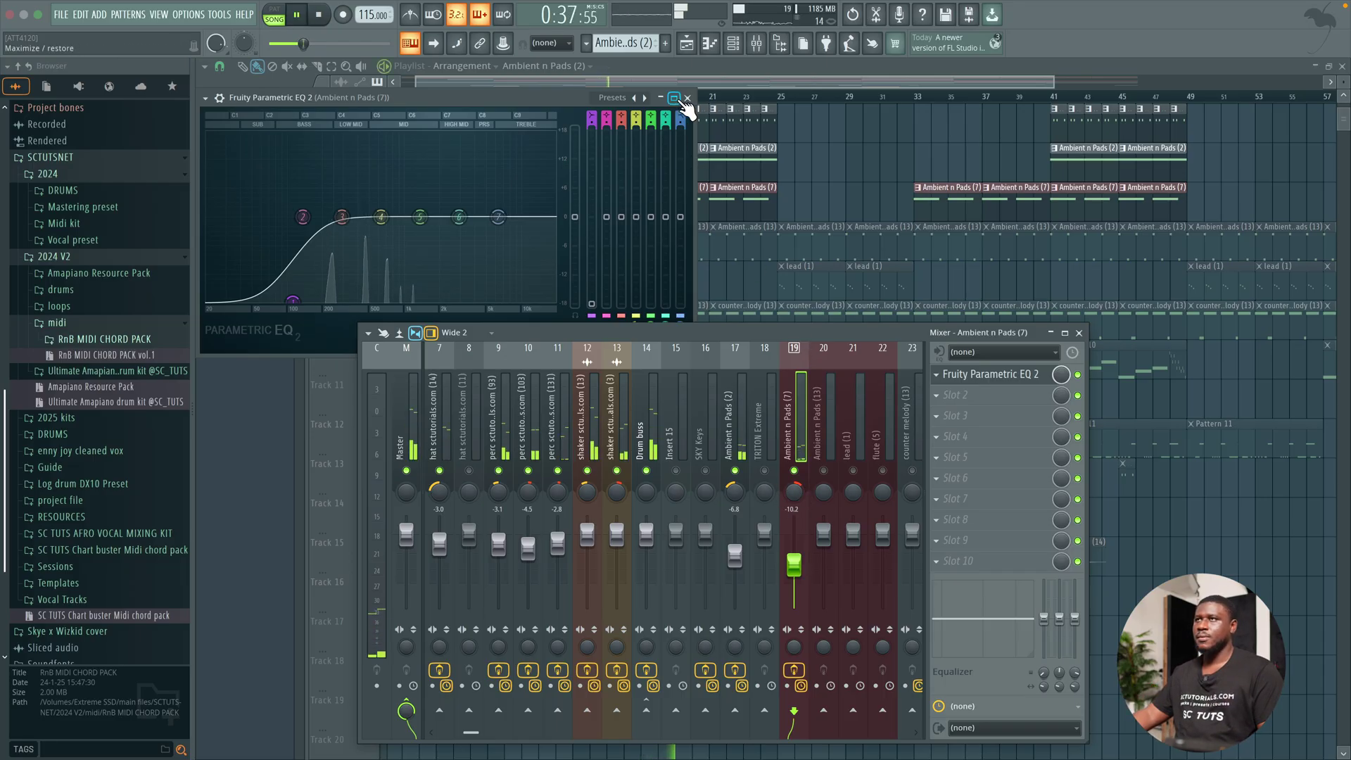
{"action": "left_click", "coordinate": [688, 98]}
Step: Unmute Track 7 and play it back
{"action": "key", "text": "space"}
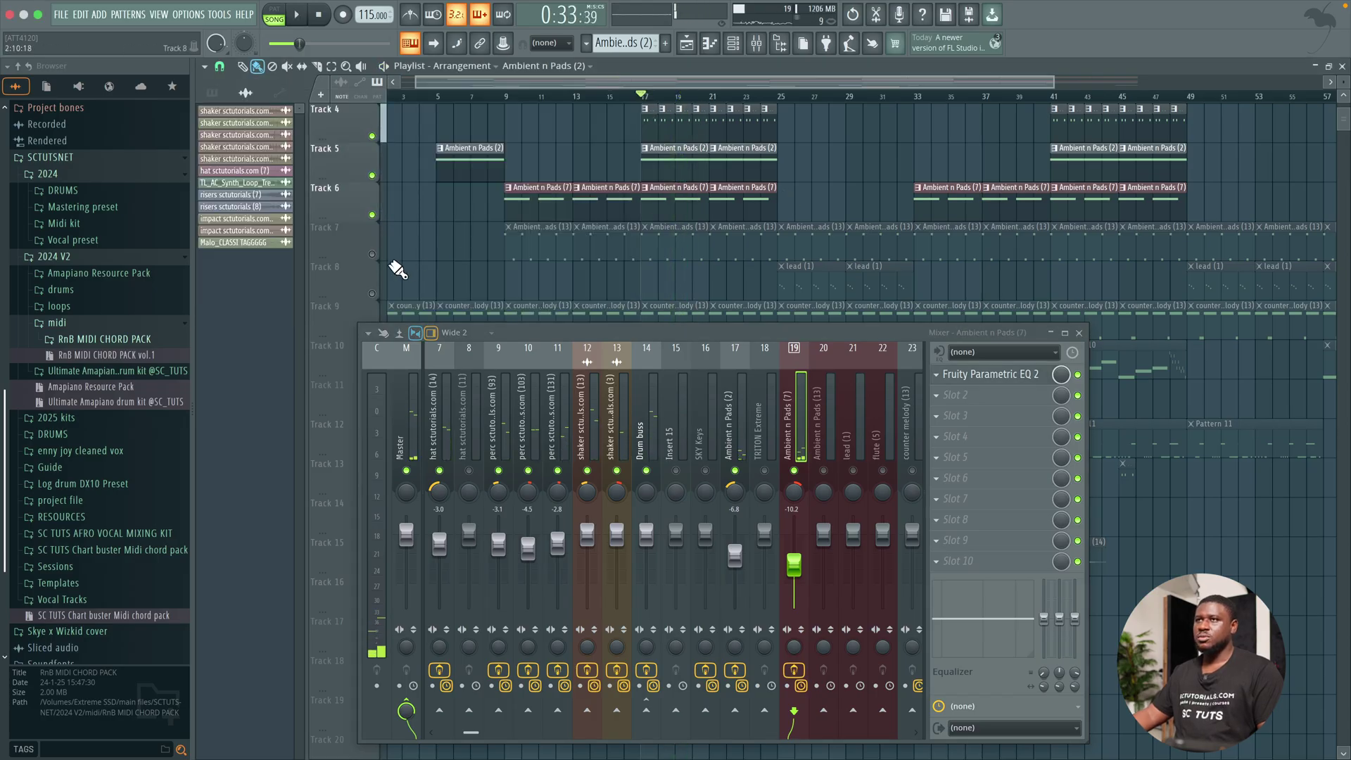
{"action": "left_click", "coordinate": [372, 254]}
{"action": "key", "text": "space"}
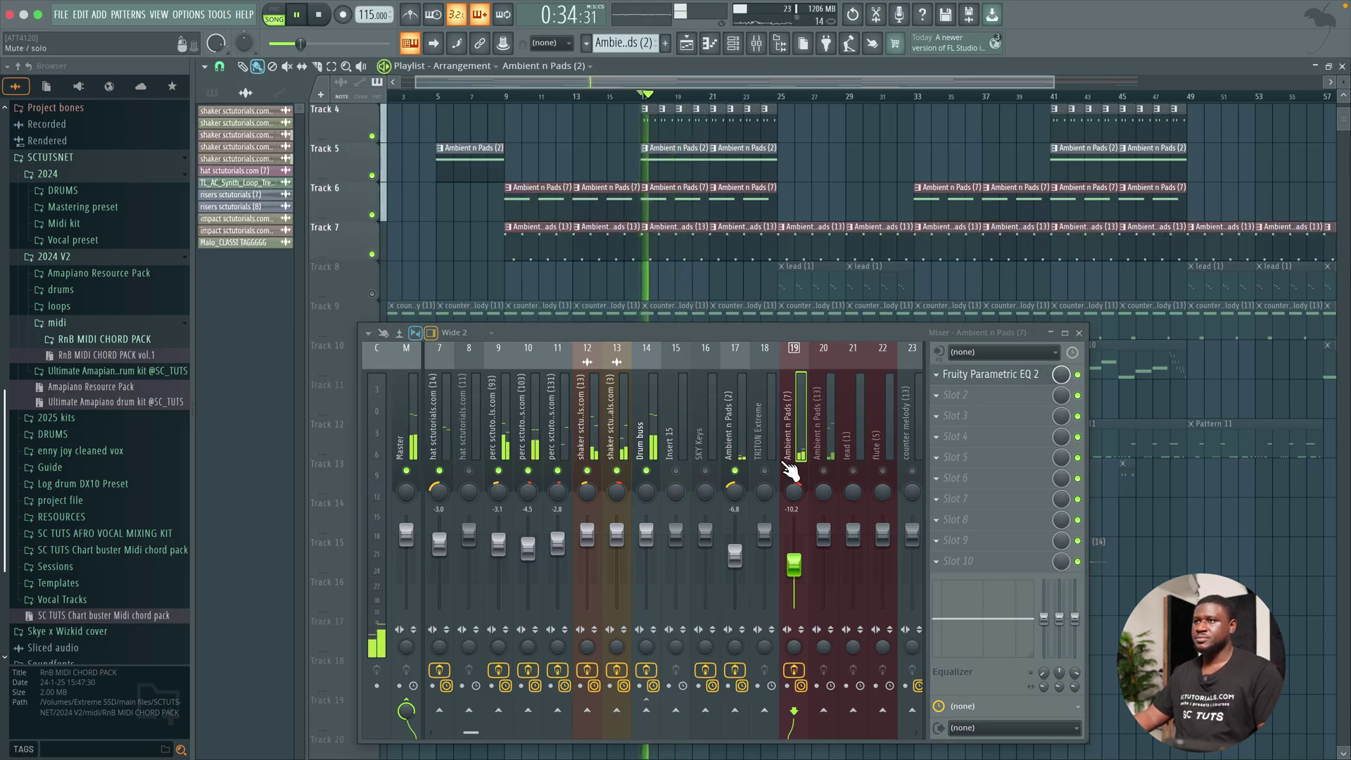
Step: Turn the Ambient n Pads (13) insert down to about -9.3 dB
{"action": "left_click", "coordinate": [821, 438]}
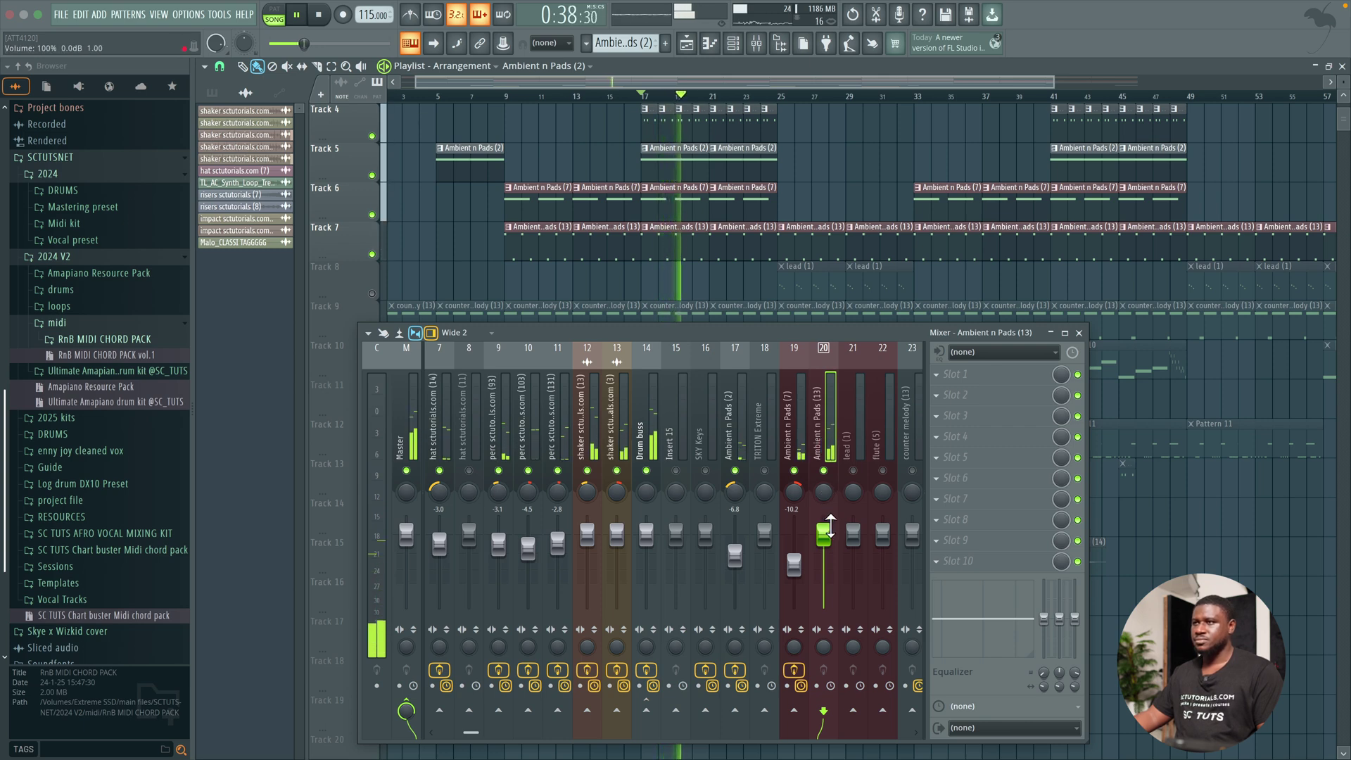
{"action": "key", "text": "space"}
{"action": "scroll", "coordinate": [815, 416], "scroll_direction": "down", "scroll_amount": 1}
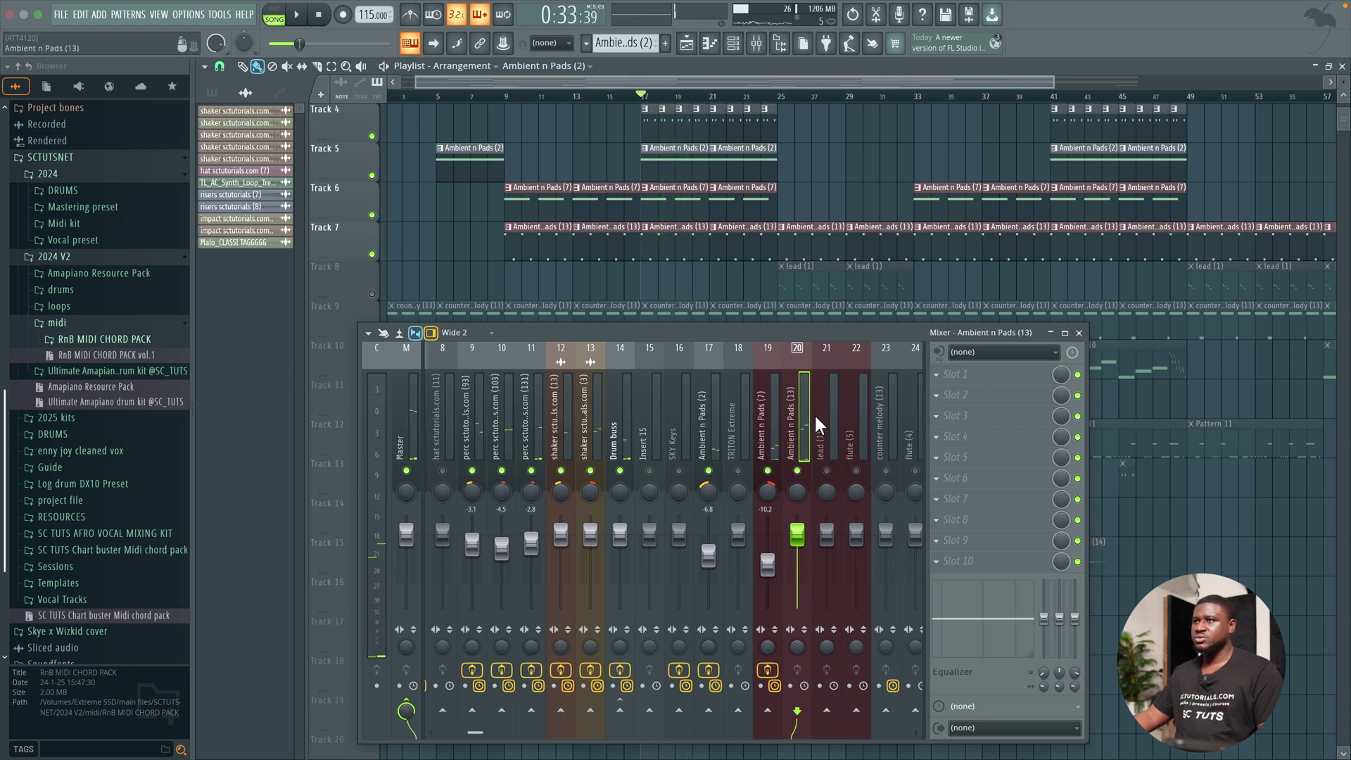
{"action": "left_click_drag", "start_coordinate": [793, 537], "coordinate": [794, 560]}
{"action": "key", "text": "space"}
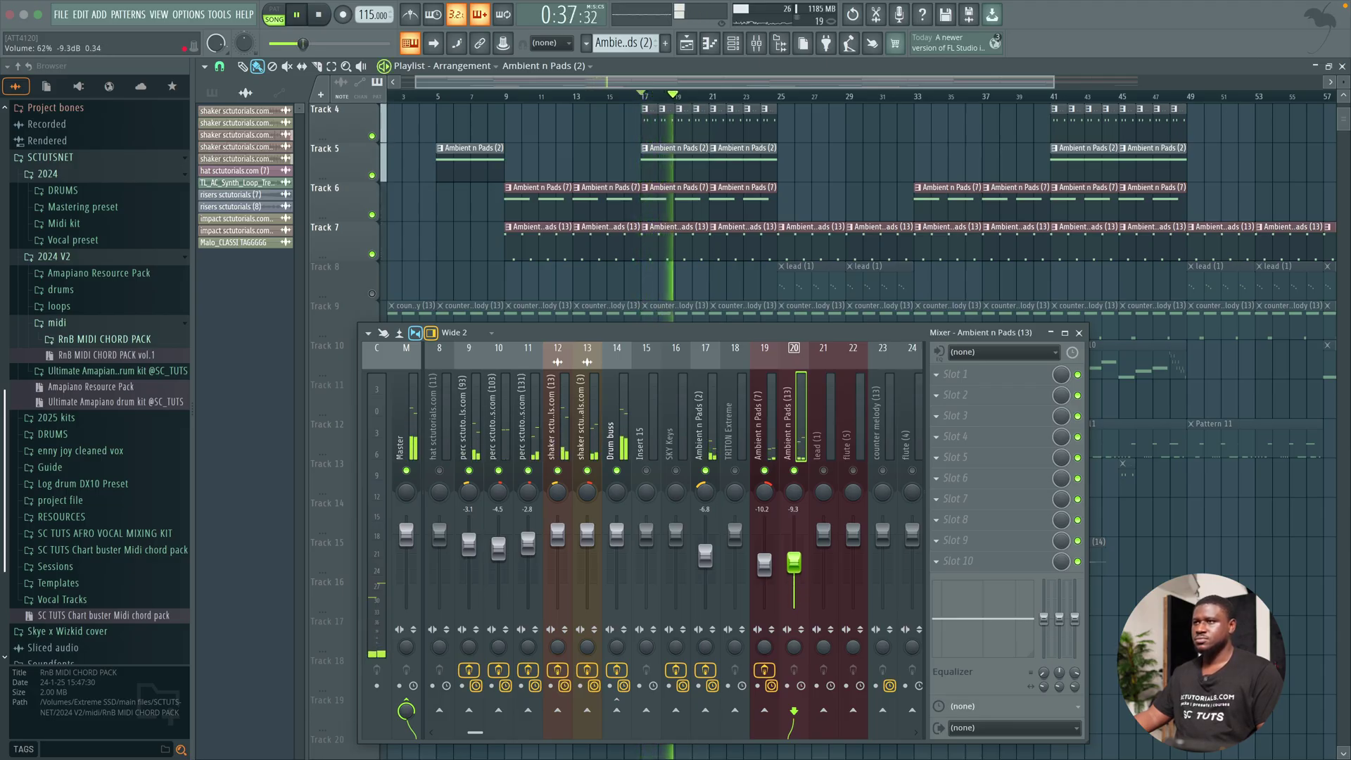
{"action": "key", "text": "space"}
Step: Load Fruity Parametric EQ 2 on Ambient n Pads (13), cutting lows below about 158 Hz
{"action": "left_click", "coordinate": [957, 375]}
{"action": "left_click", "coordinate": [754, 228]}
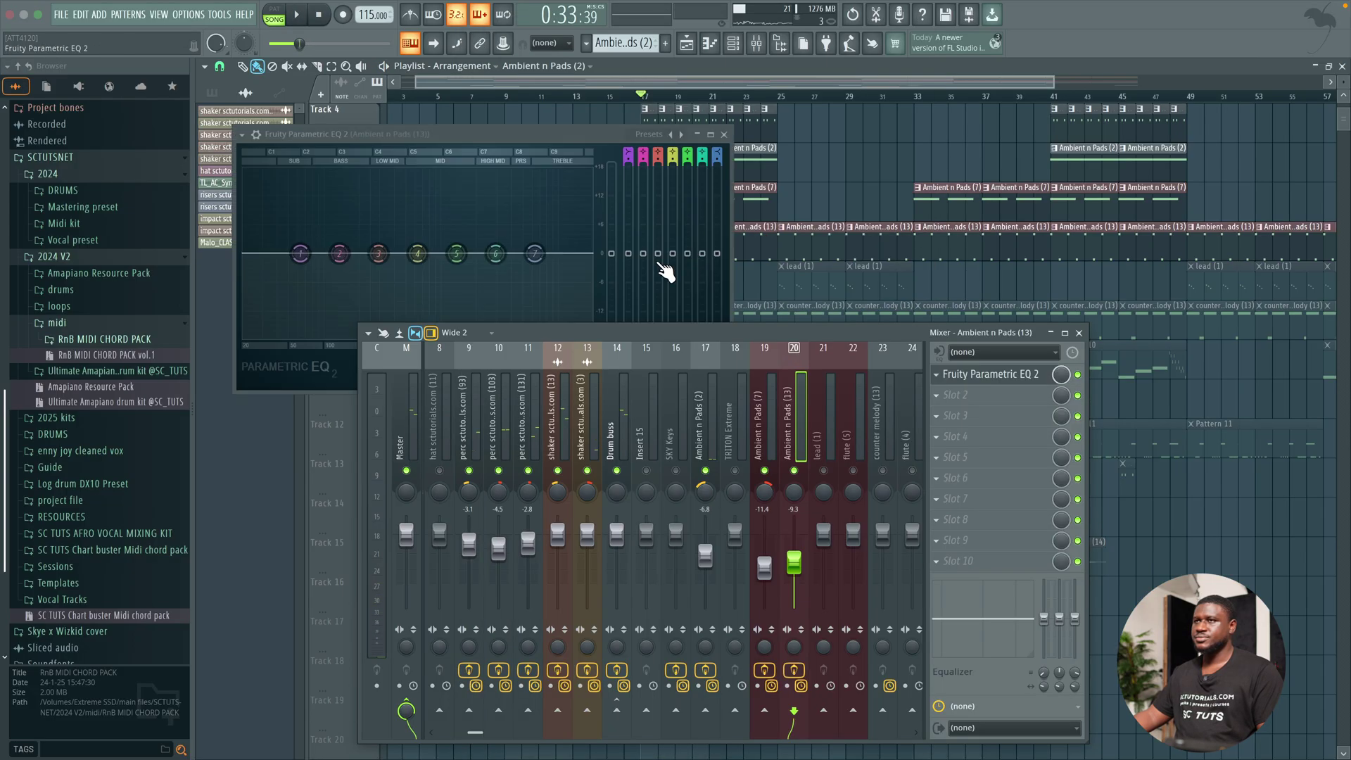
{"action": "key", "text": "space"}
{"action": "left_click_drag", "start_coordinate": [300, 254], "coordinate": [331, 338]}
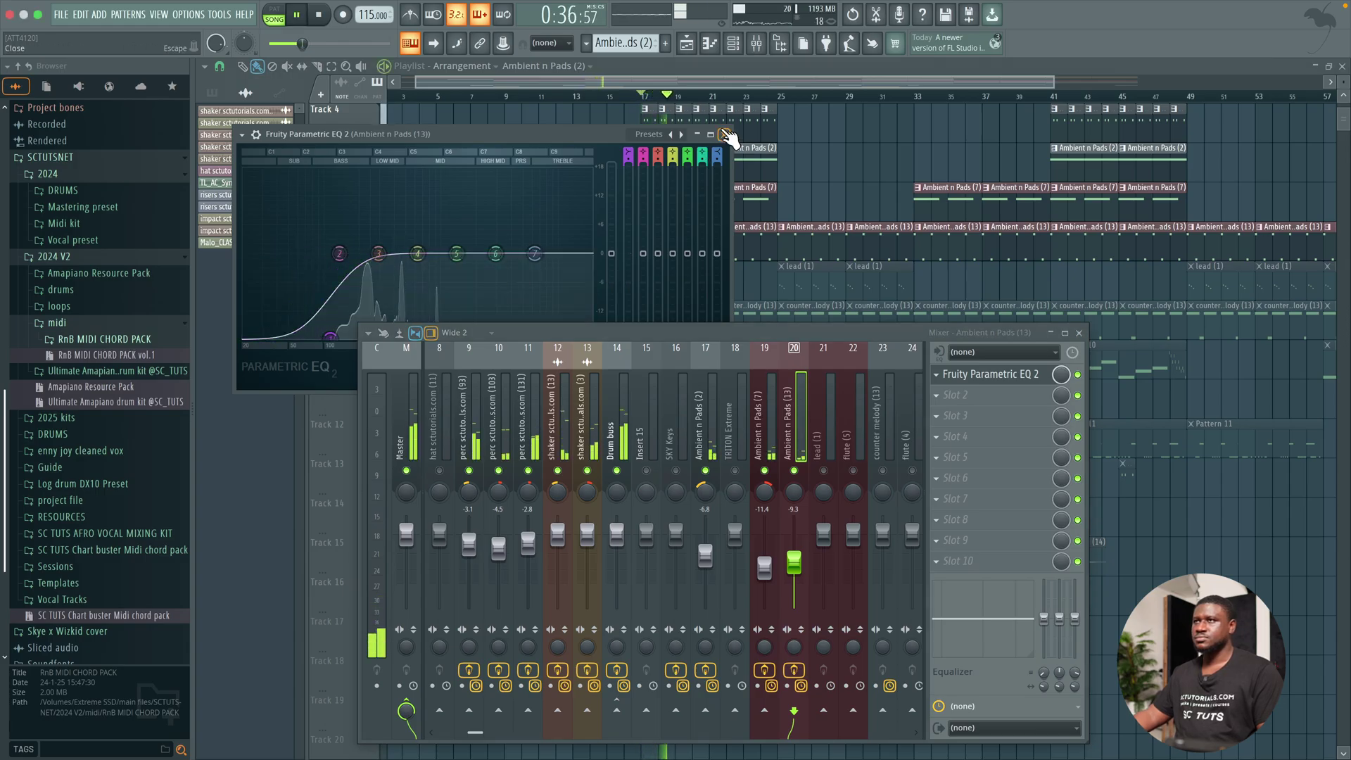
{"action": "left_click", "coordinate": [727, 135]}
{"action": "key", "text": "space"}
{"action": "scroll", "coordinate": [715, 130], "scroll_direction": "down", "scroll_amount": 3}
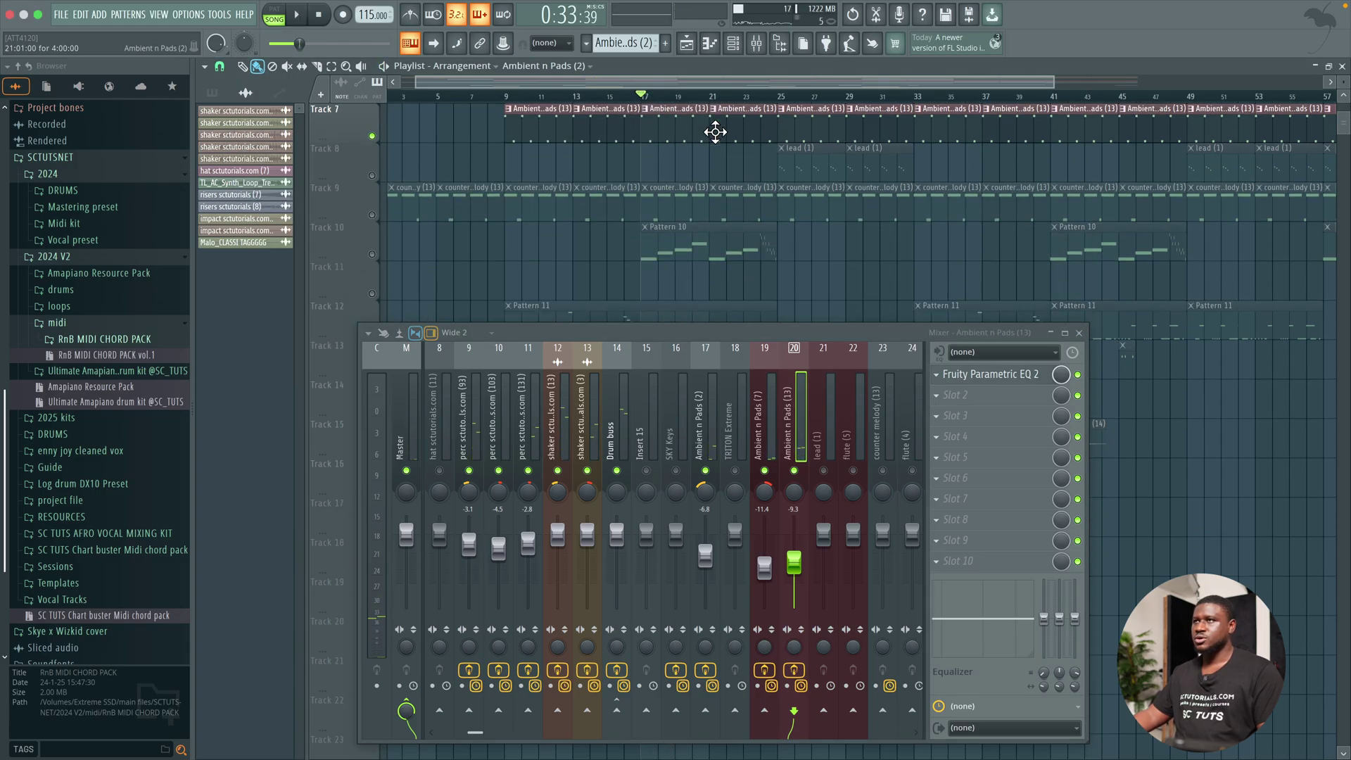
Step: Unmute Track 8 and trim the lead (1) insert to about -6.7 dB, playing from bar 25
{"action": "left_click", "coordinate": [781, 99]}
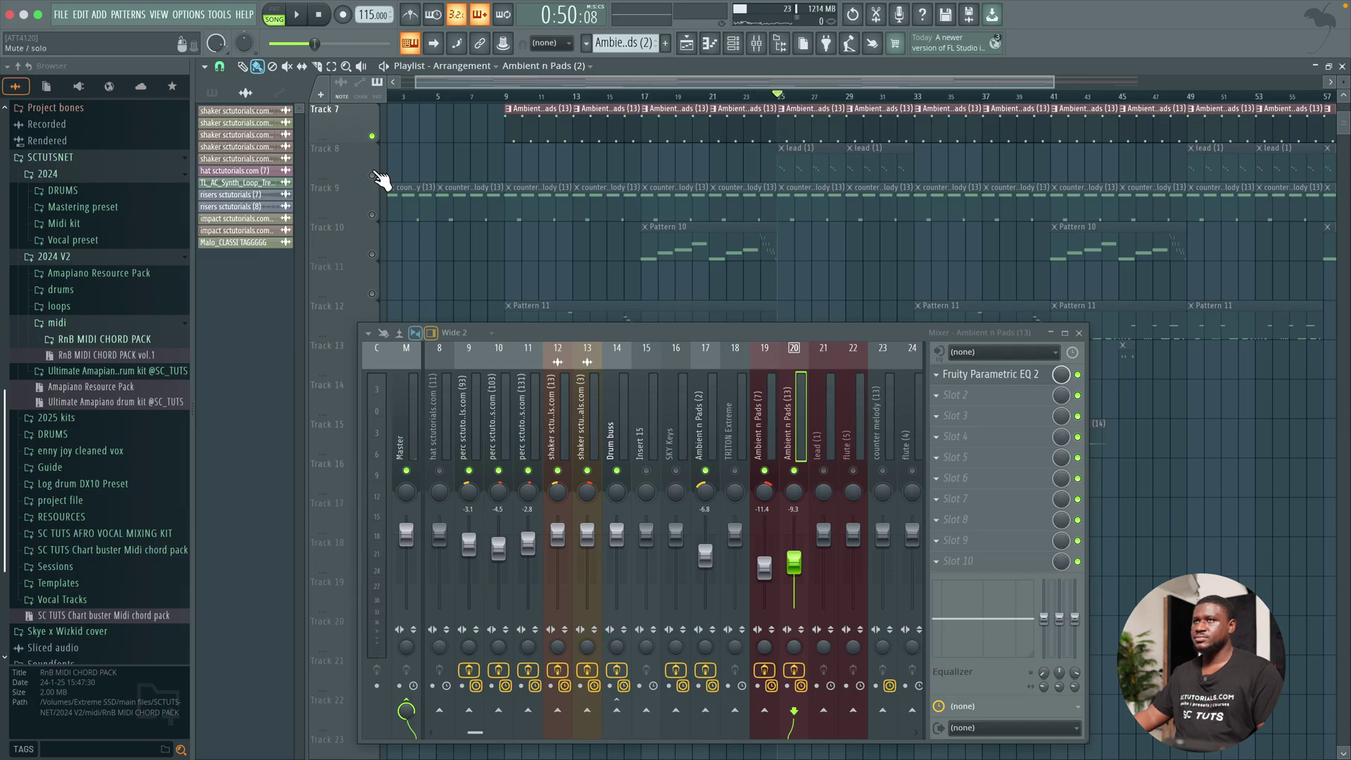
{"action": "left_click", "coordinate": [373, 175]}
{"action": "key", "text": "space"}
{"action": "left_click", "coordinate": [820, 440]}
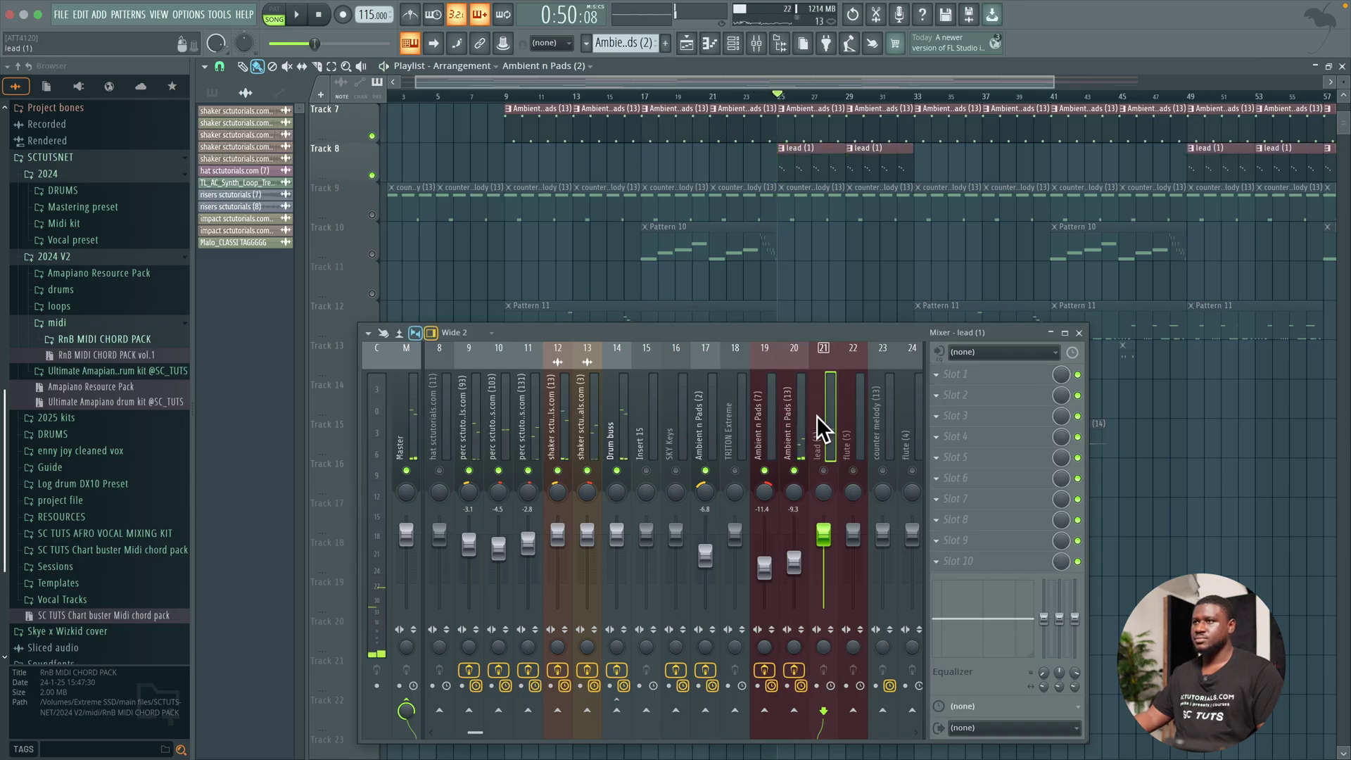
{"action": "key", "text": "space"}
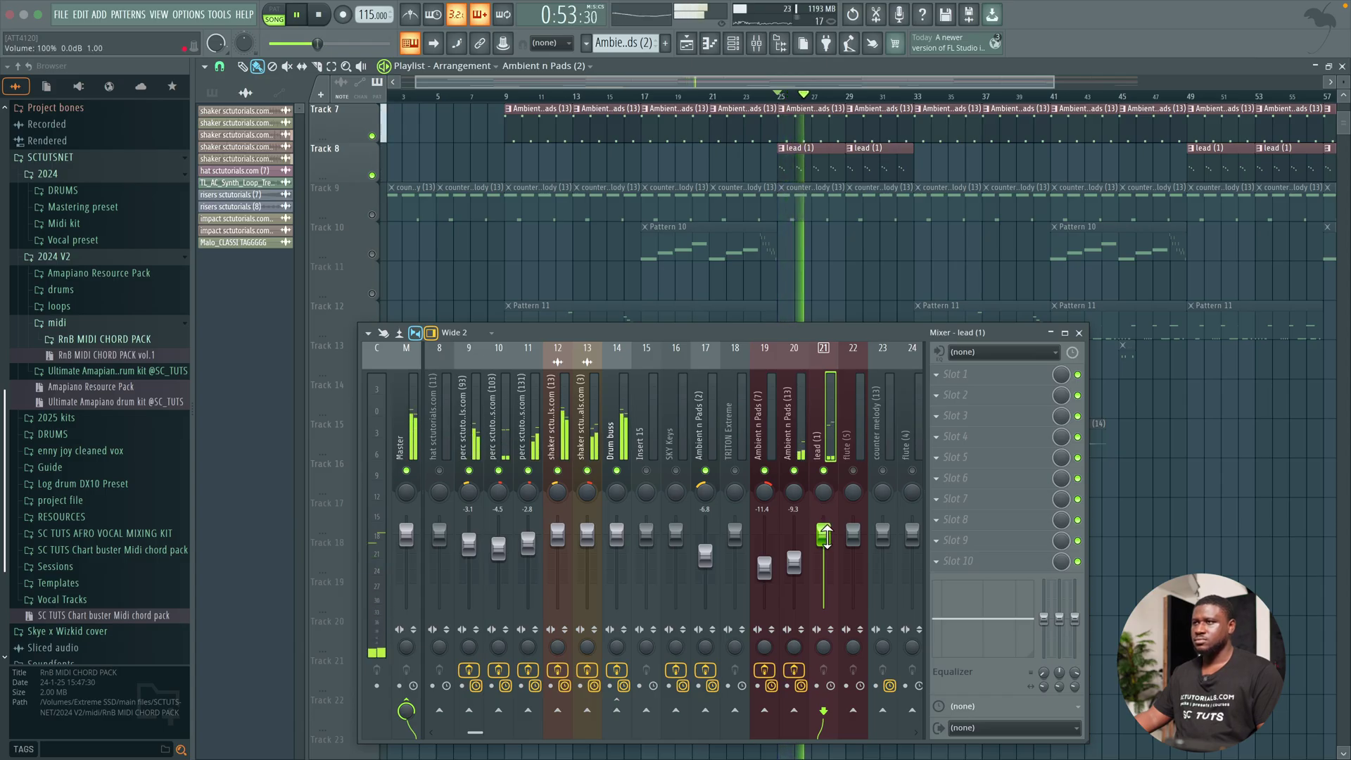
{"action": "mouse_move", "coordinate": [825, 536]}
{"action": "left_mouse_down"}
{"action": "mouse_move", "coordinate": [823, 570]}
{"action": "mouse_move", "coordinate": [824, 554]}
{"action": "left_mouse_up"}
{"action": "key", "text": "space"}
{"action": "key", "text": "space"}
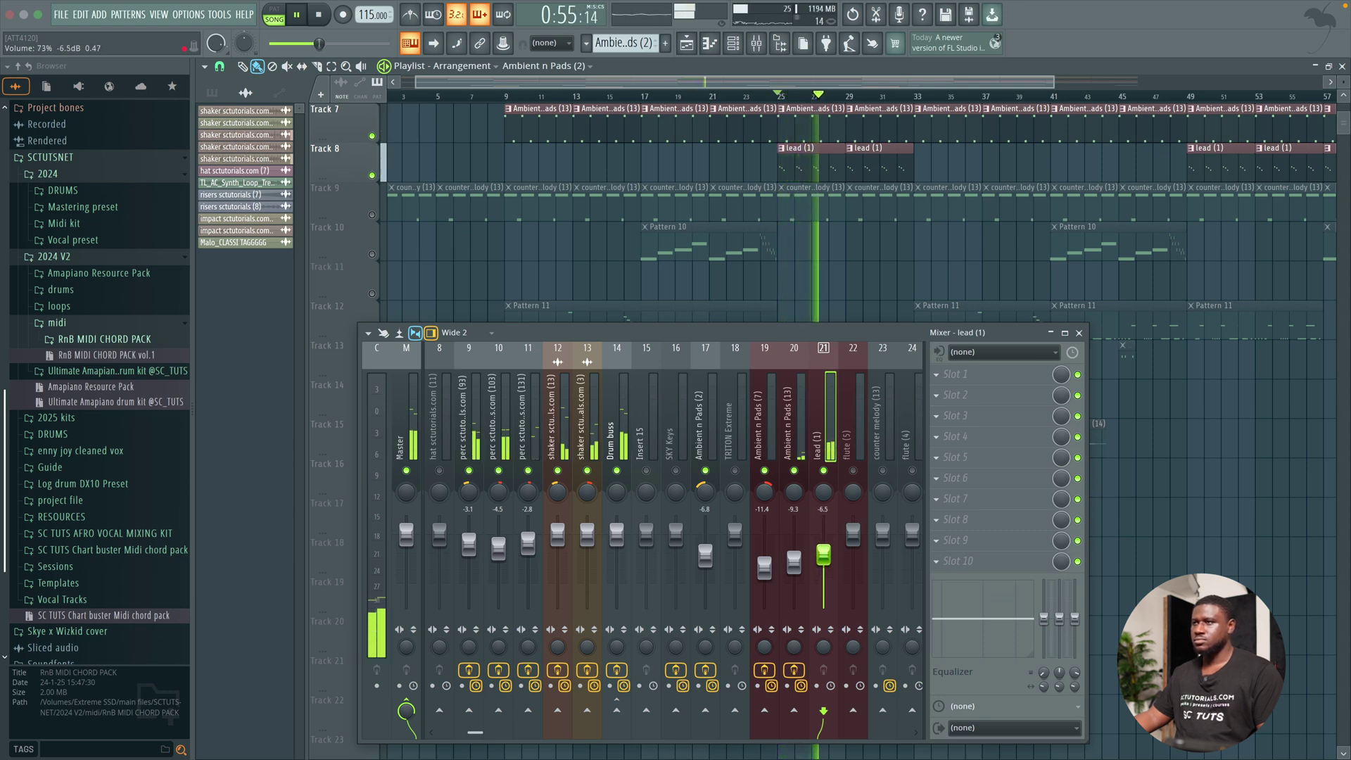
Step: Load Fruity Parametric EQ 2 on the lead insert and pull band 1 into a low cut
{"action": "left_click", "coordinate": [956, 374]}
{"action": "left_click", "coordinate": [739, 228]}
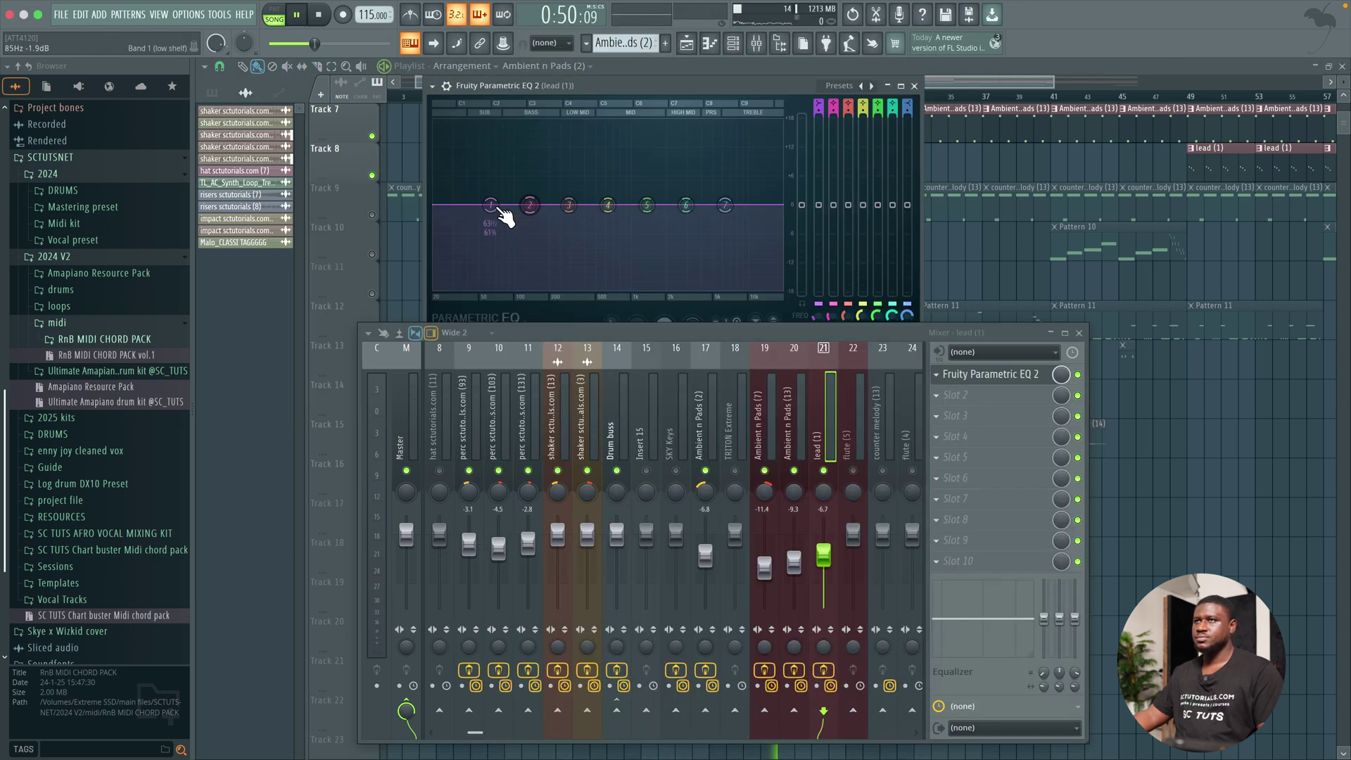
{"action": "left_click_drag", "start_coordinate": [491, 205], "coordinate": [517, 289]}
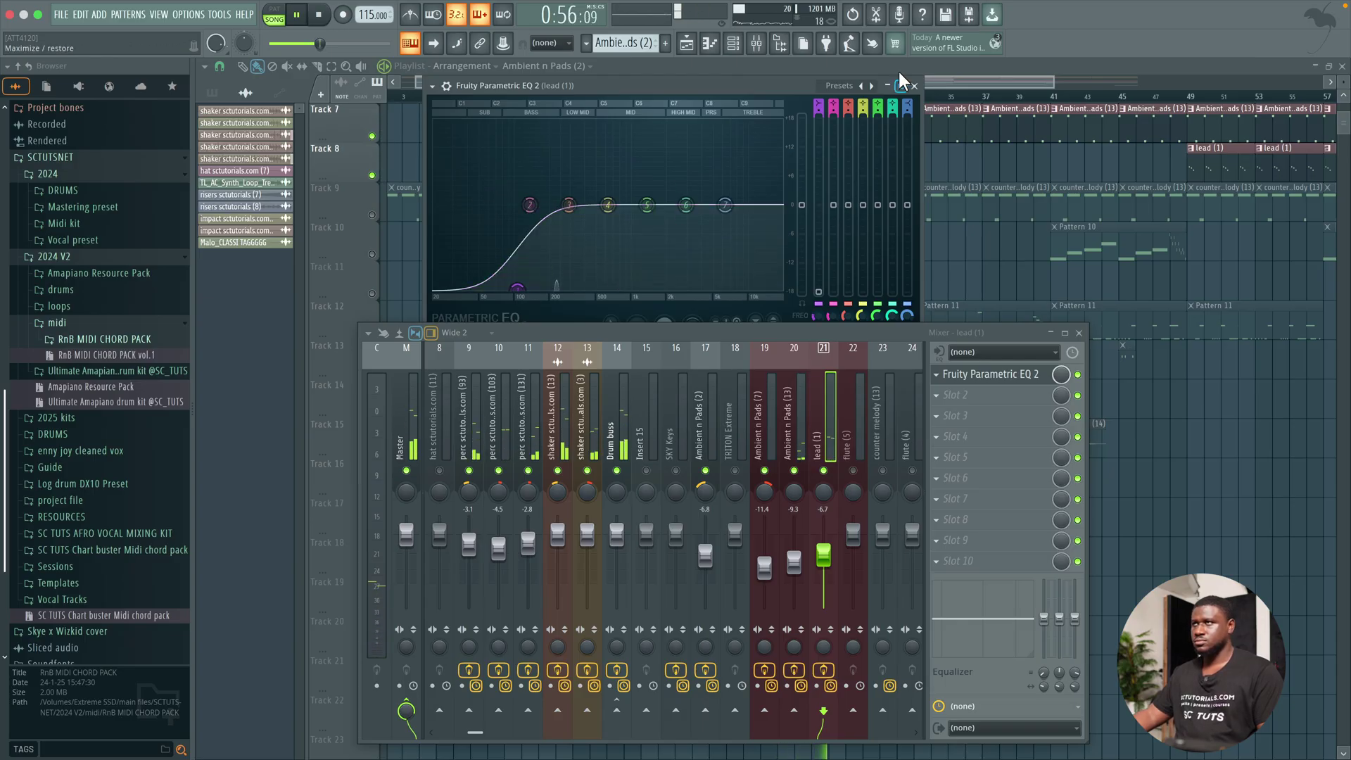
{"action": "left_click", "coordinate": [914, 85]}
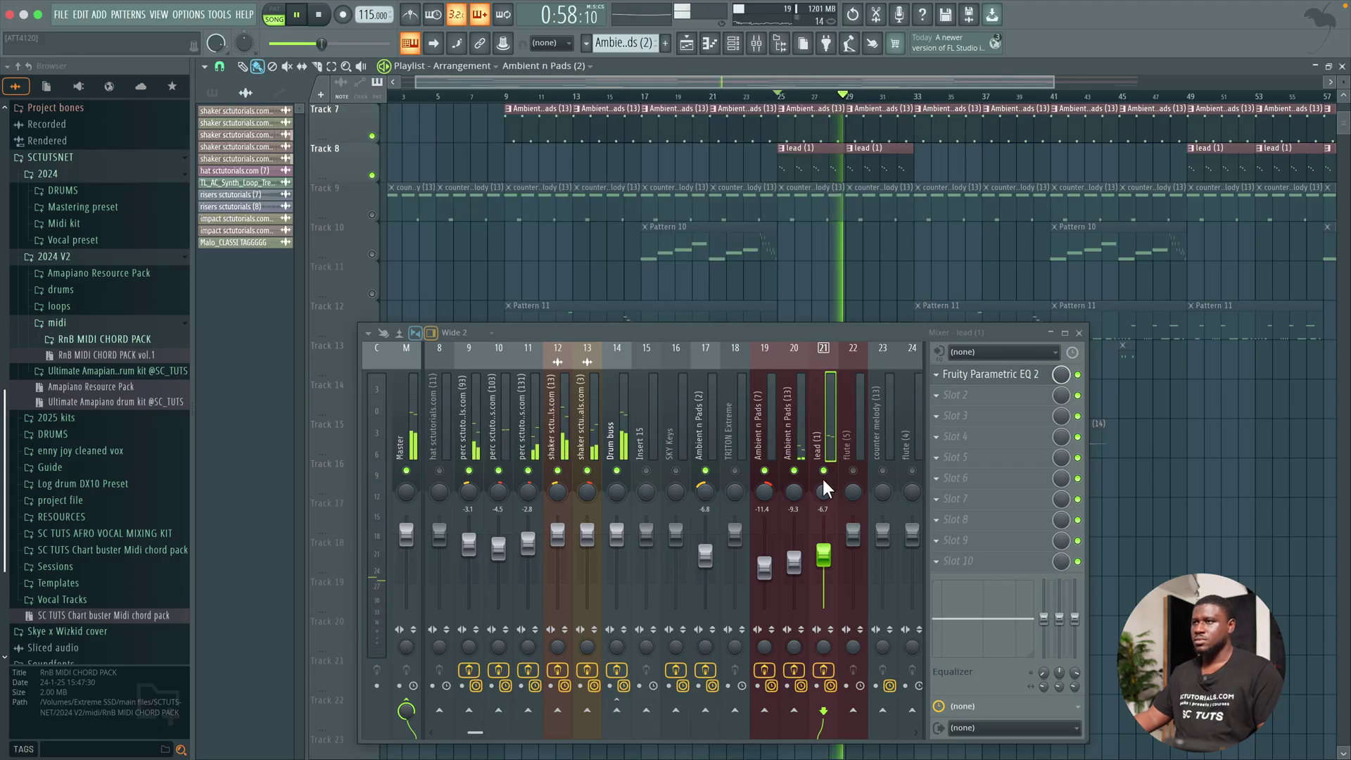
{"action": "key", "text": "space"}
Step: Pan the lead (1) insert 14% to the right
{"action": "left_click_drag", "start_coordinate": [822, 482], "coordinate": [822, 477]}
{"action": "key", "text": "space"}
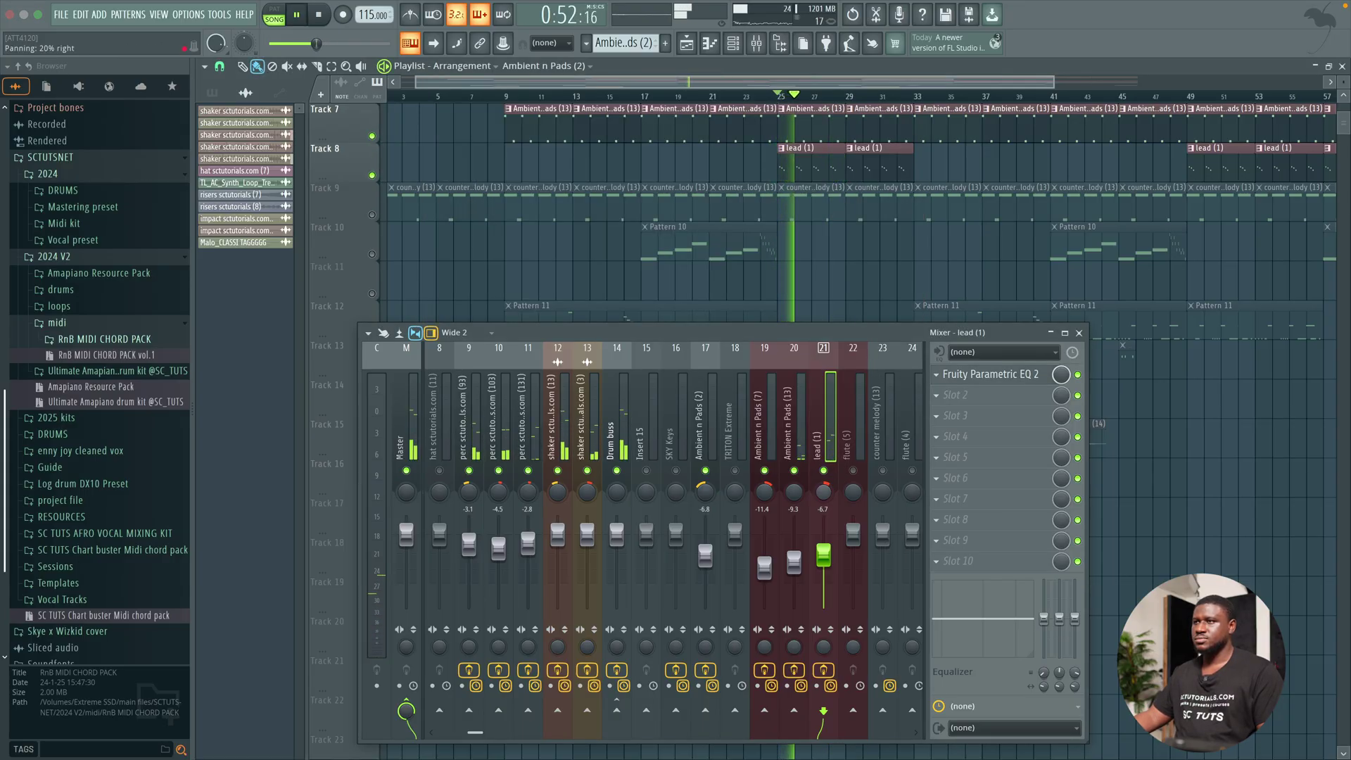
{"action": "left_click_drag", "start_coordinate": [822, 493], "coordinate": [822, 497]}
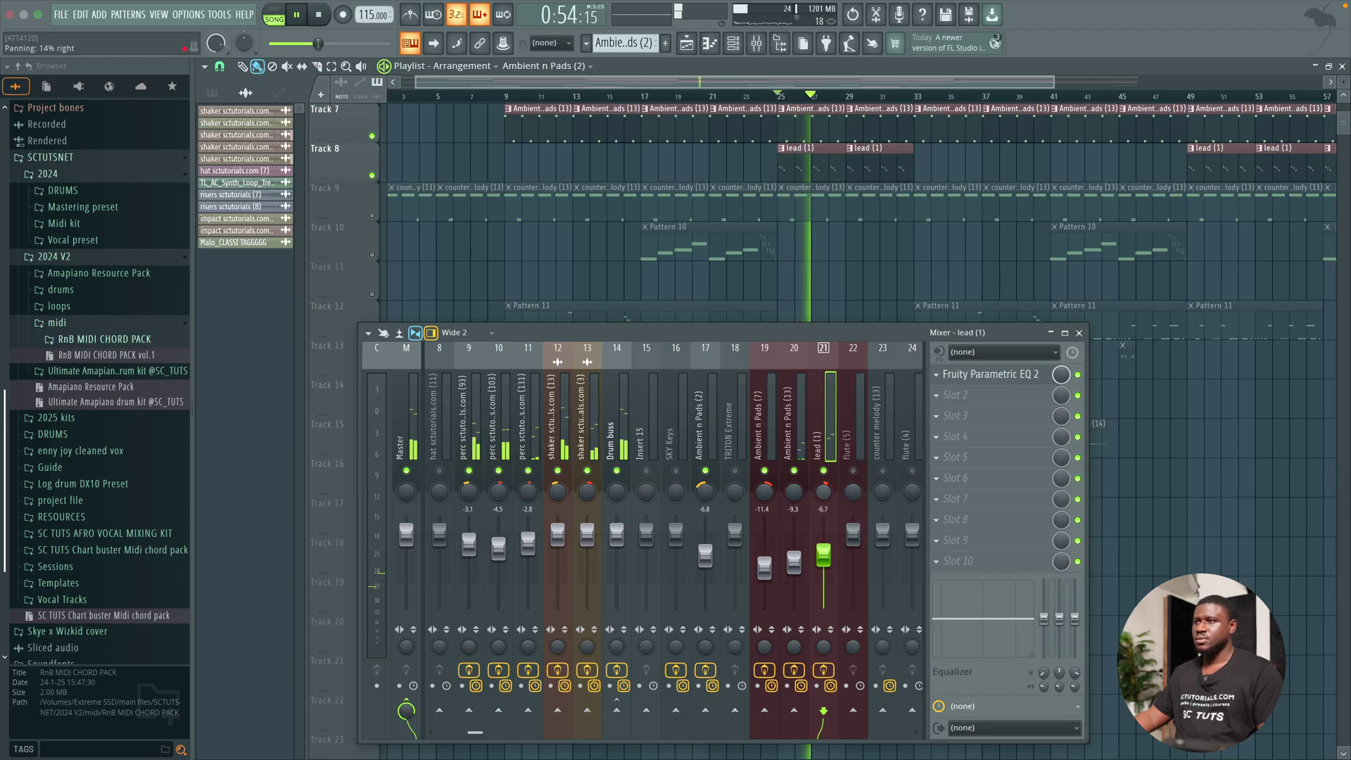
{"action": "key", "text": "space"}
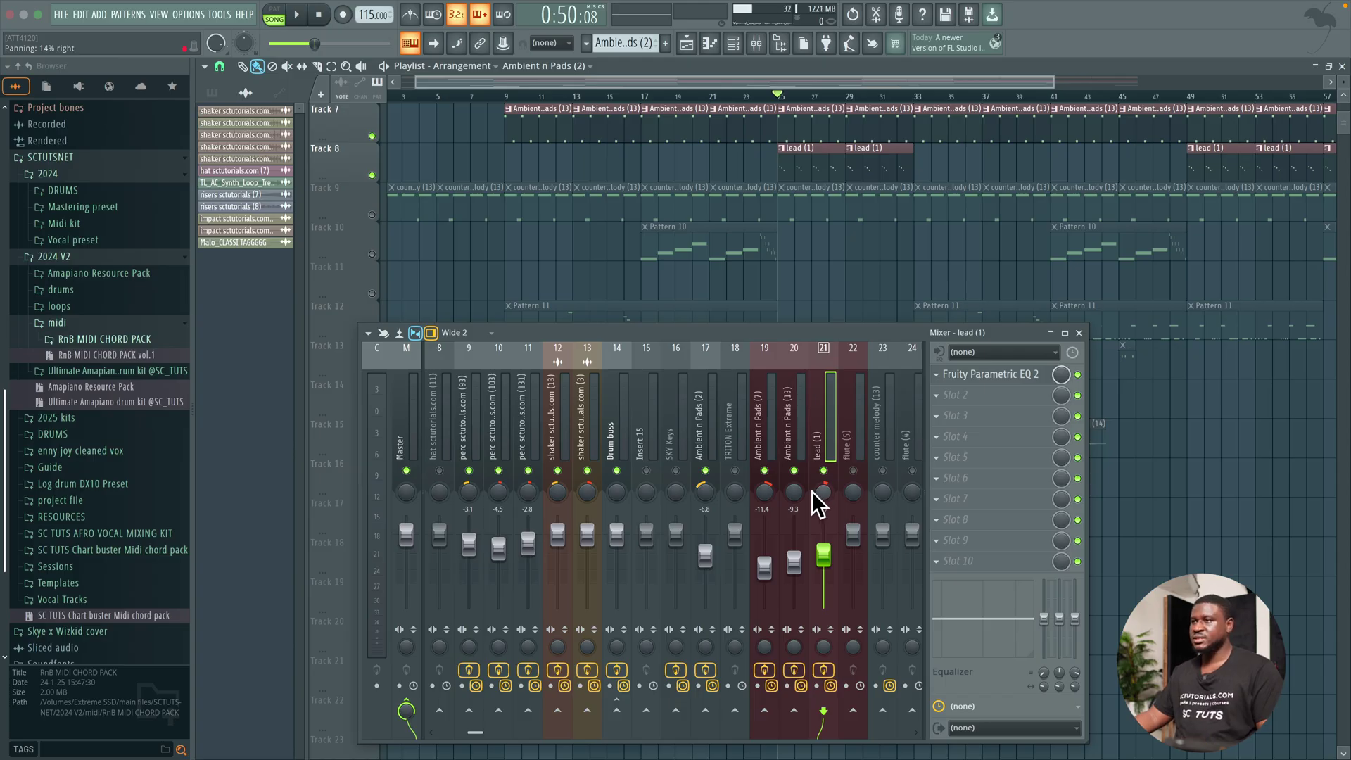
Step: Unmute Track 9 and the counter melody mixer insert 23
{"action": "left_click", "coordinate": [373, 215]}
{"action": "key", "text": "space"}
{"action": "scroll", "coordinate": [810, 422], "scroll_direction": "down", "scroll_amount": 2}
{"action": "left_click", "coordinate": [824, 470]}
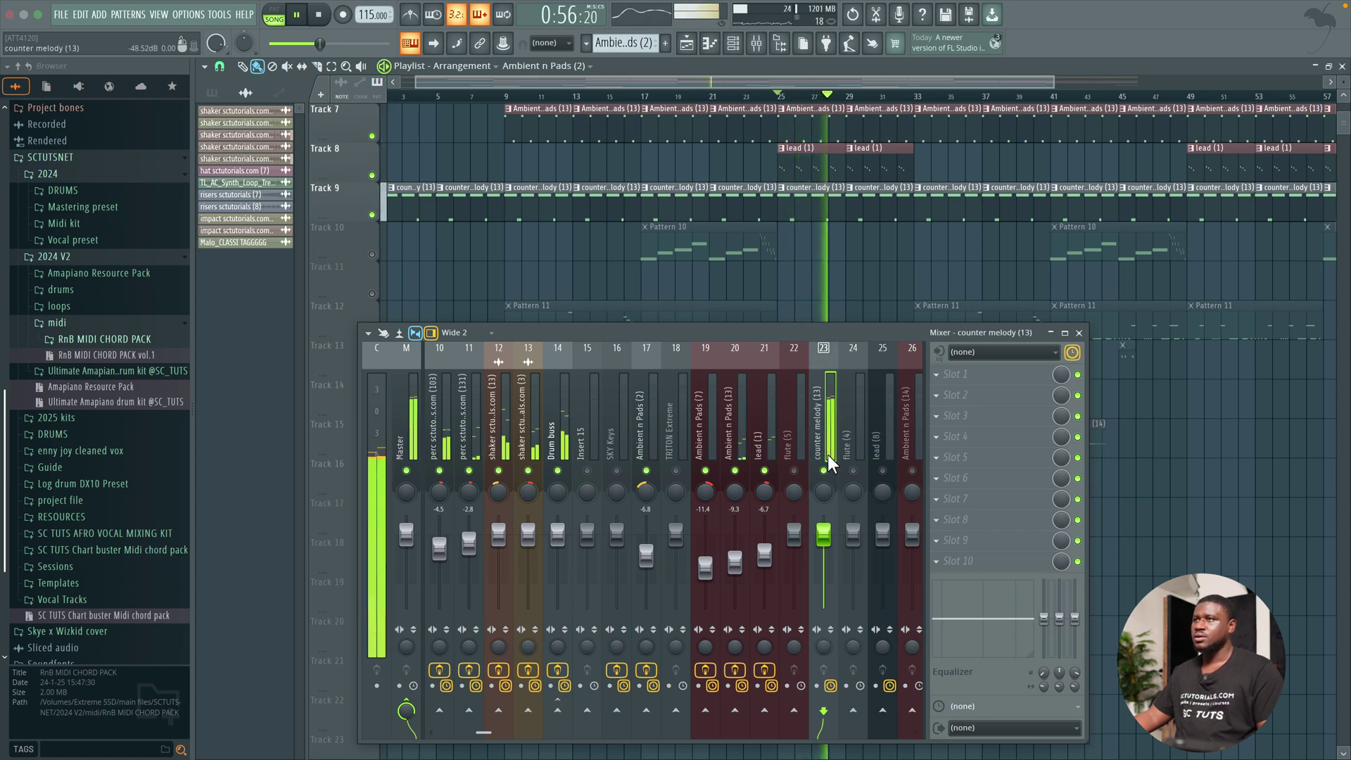
Step: Save the project and turn the counter melody EQ's lowest band into a steep high-pass near 35 Hz
{"action": "key", "text": "space"}
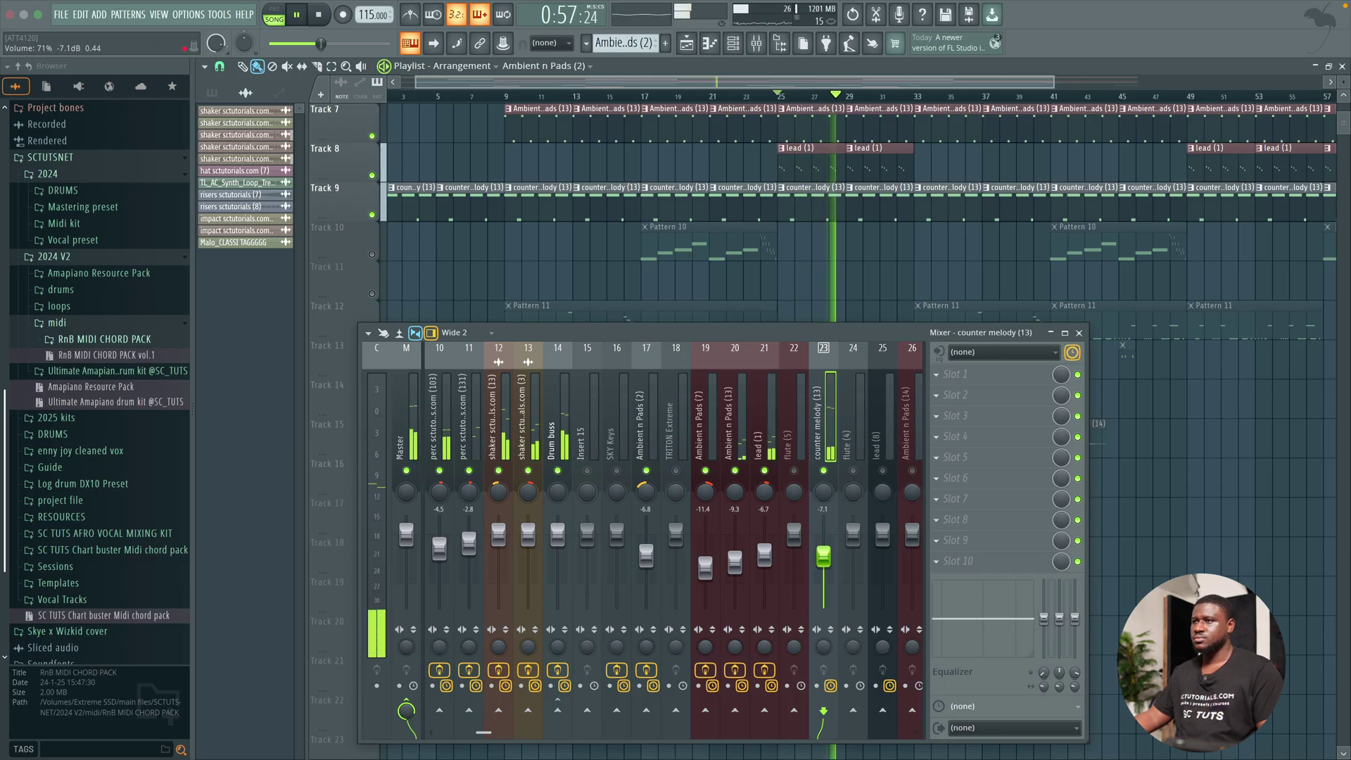
{"action": "key", "text": "ctrl+s"}
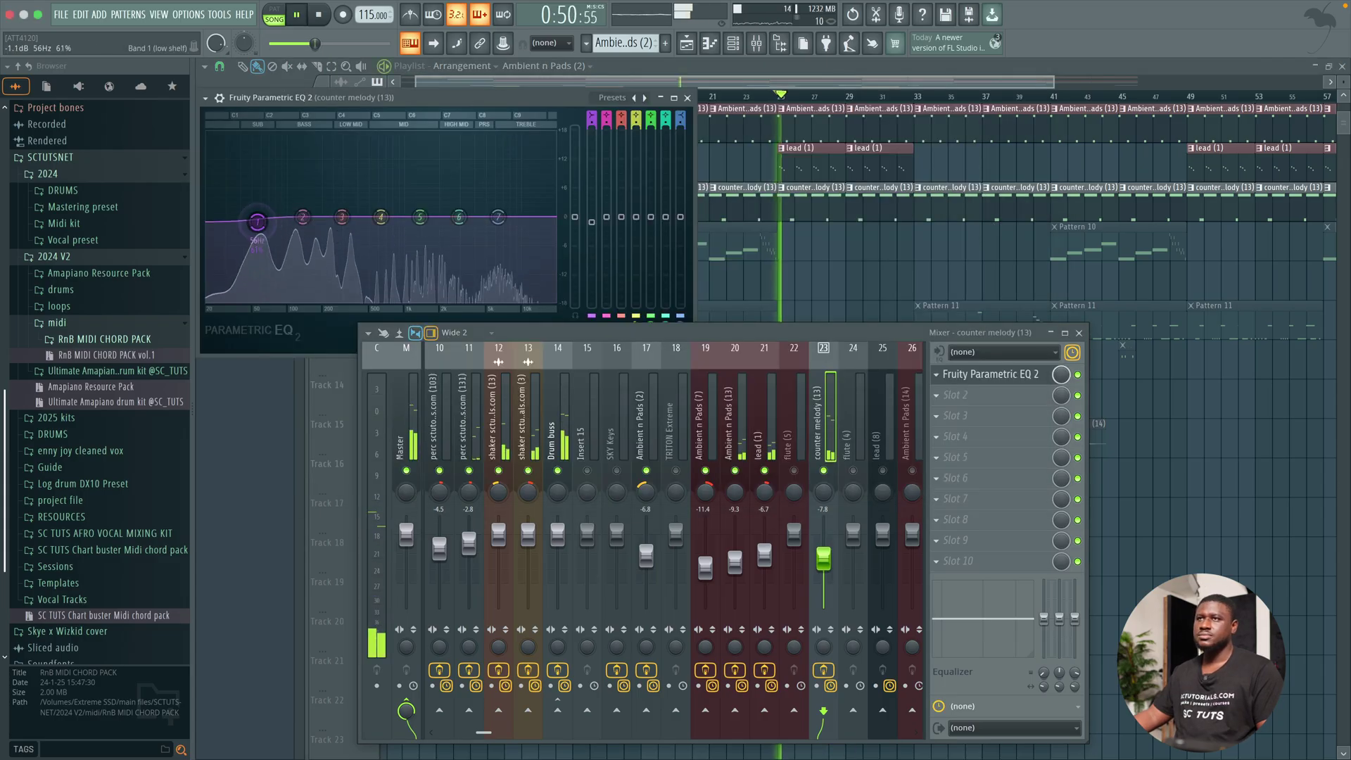
{"action": "left_click_drag", "start_coordinate": [257, 222], "coordinate": [223, 293]}
{"action": "key", "text": "space"}
{"action": "right_click", "coordinate": [222, 293]}
{"action": "mouse_move", "coordinate": [244, 340]}
{"action": "left_click", "coordinate": [290, 382]}
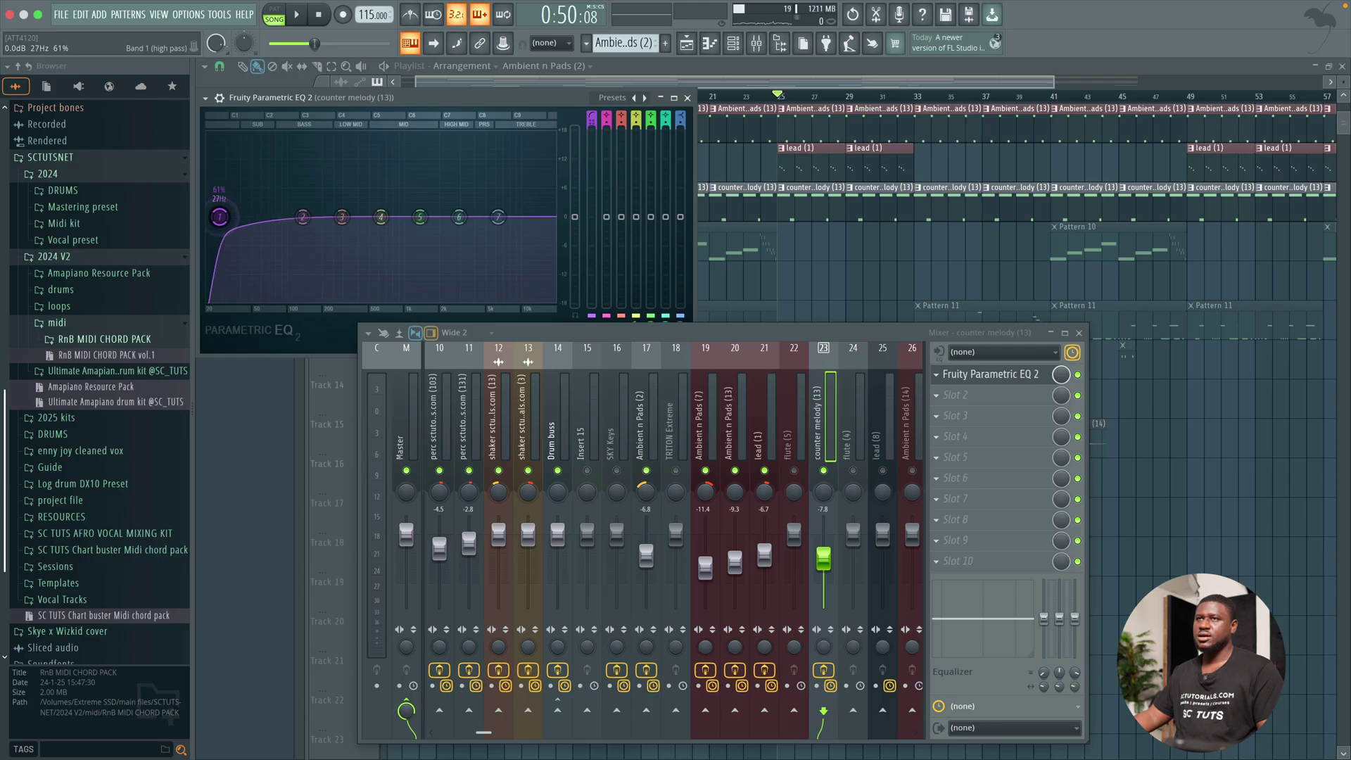
{"action": "key", "text": "space"}
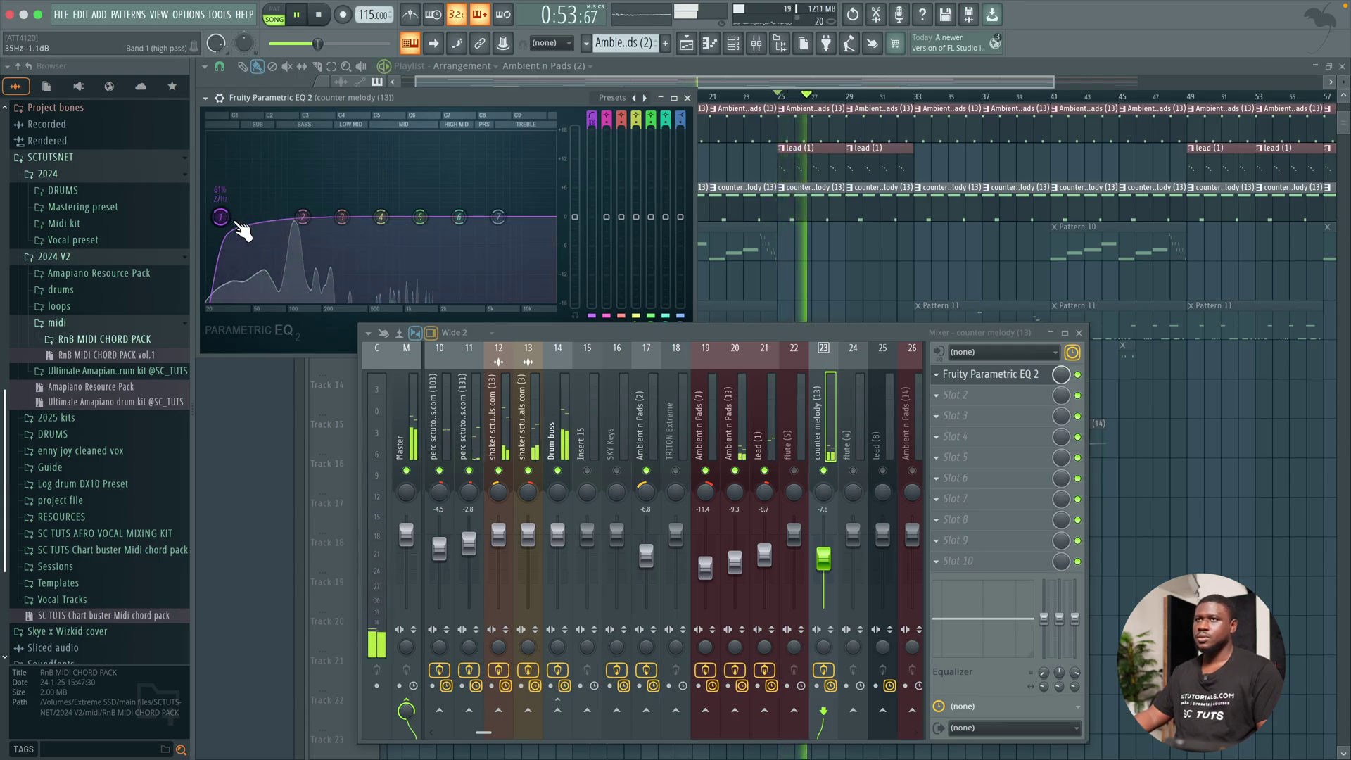
{"action": "left_click", "coordinate": [687, 99]}
{"action": "scroll", "coordinate": [778, 154], "scroll_direction": "down", "scroll_amount": 1}
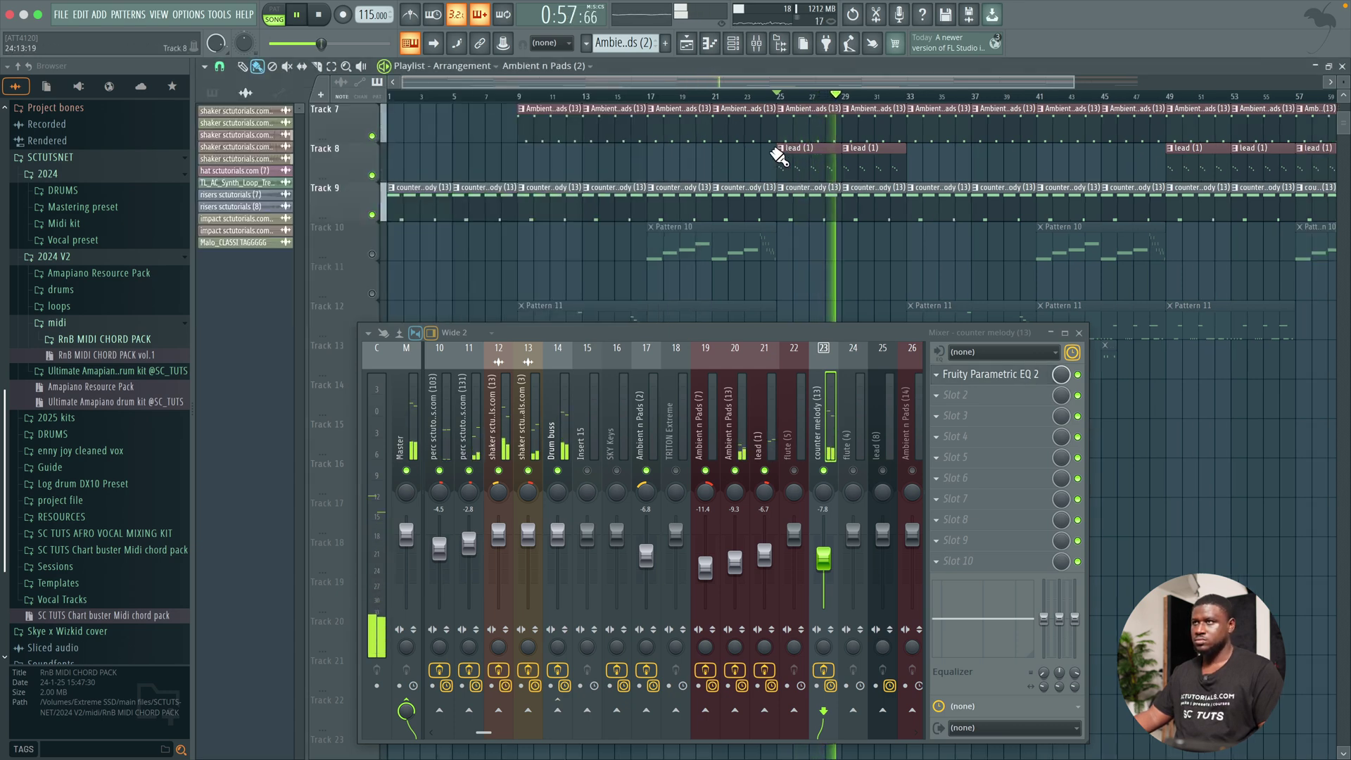
Step: Start playback from bar 17 and unmute Track 10 in the playlist
{"action": "key", "text": "space"}
{"action": "left_click", "coordinate": [649, 97]}
{"action": "scroll", "coordinate": [711, 152], "scroll_direction": "down", "scroll_amount": 1}
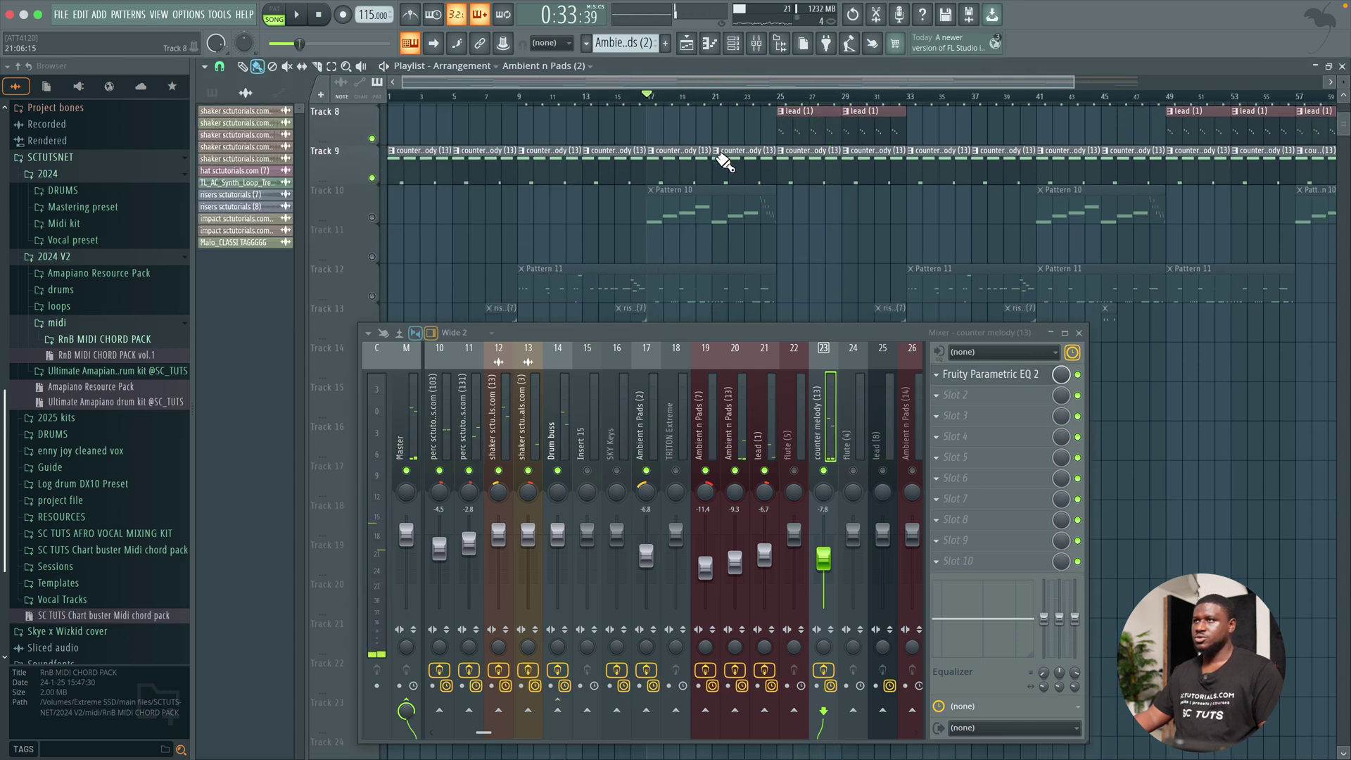
{"action": "left_click", "coordinate": [372, 214]}
{"action": "key", "text": "space"}
{"action": "scroll", "coordinate": [761, 394], "scroll_direction": "down", "scroll_amount": 2}
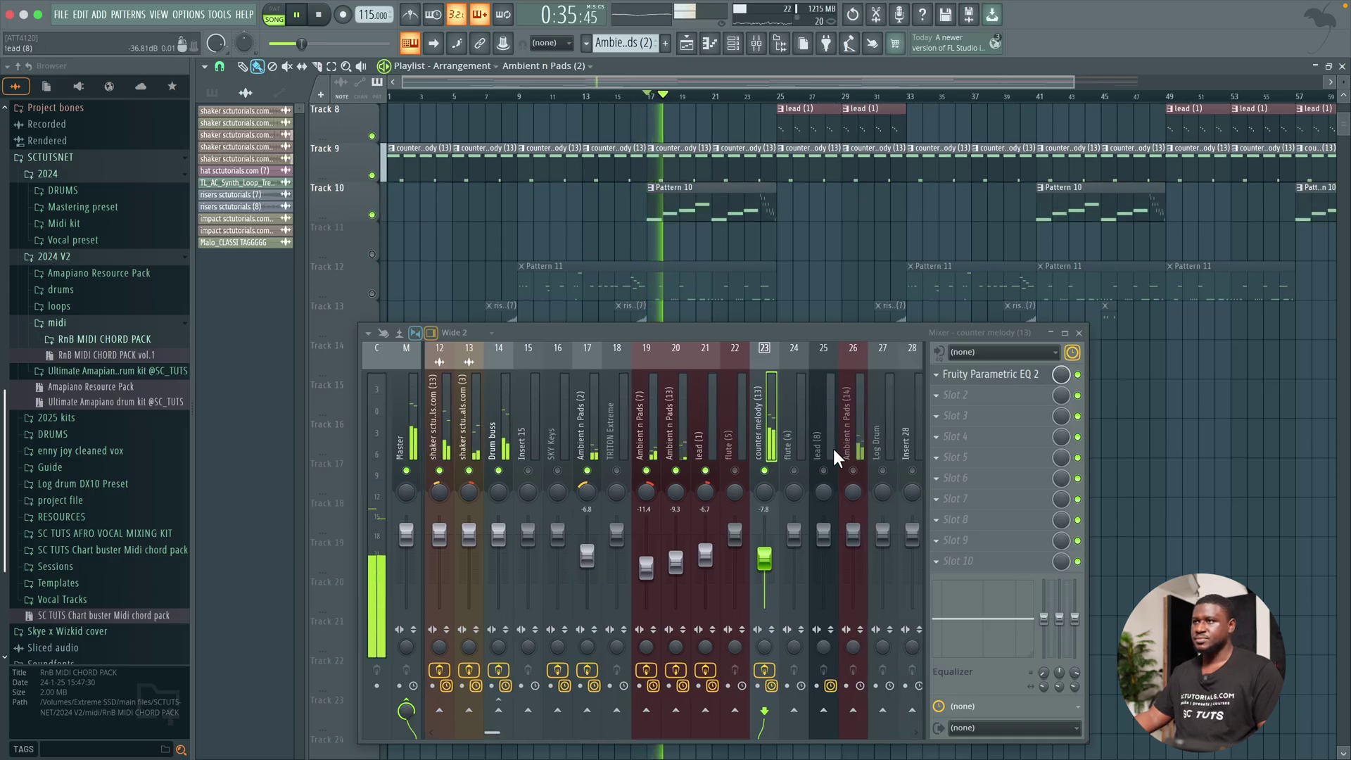
{"action": "key", "text": "space"}
Step: Set Ambient n Pads (14) on insert 26 to about -9.3 dB, panned 45% left
{"action": "left_click", "coordinate": [854, 454]}
{"action": "key", "text": "space"}
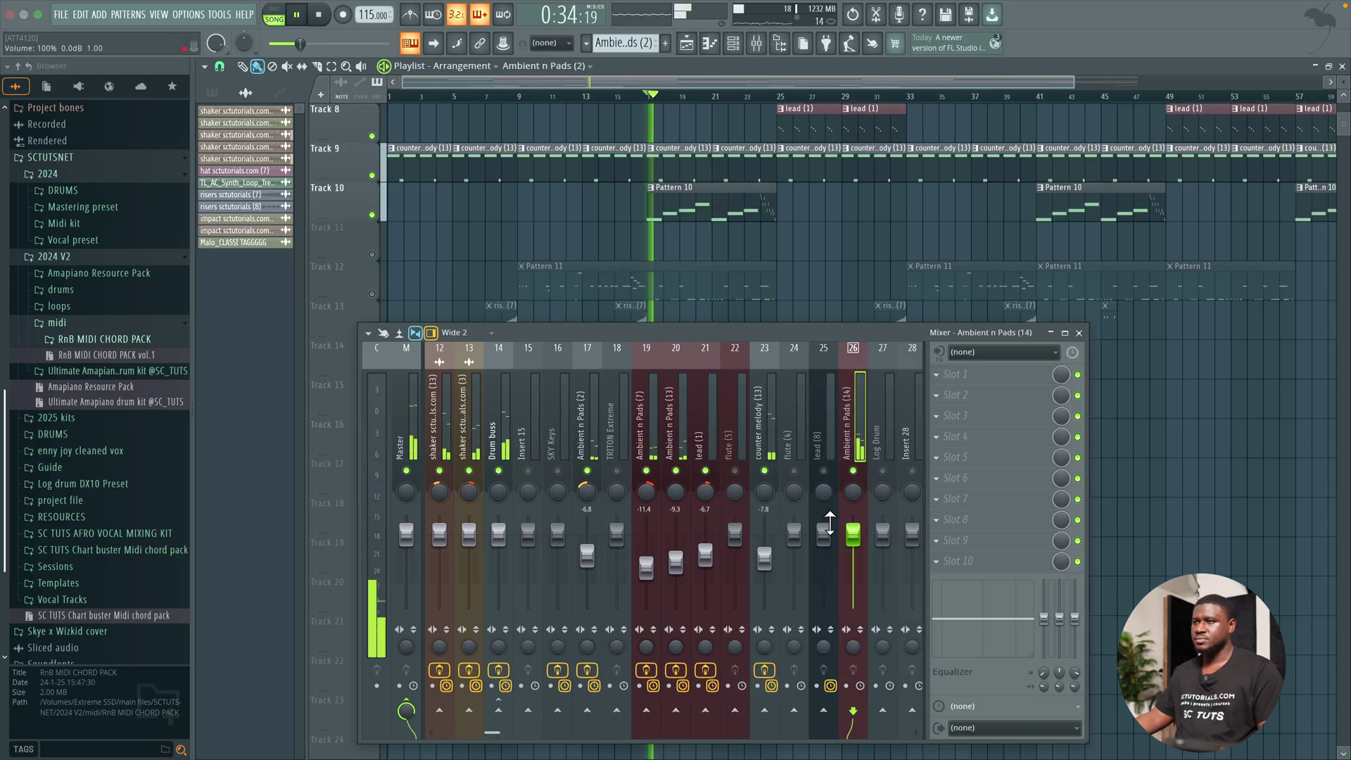
{"action": "left_click_drag", "start_coordinate": [853, 537], "coordinate": [853, 568]}
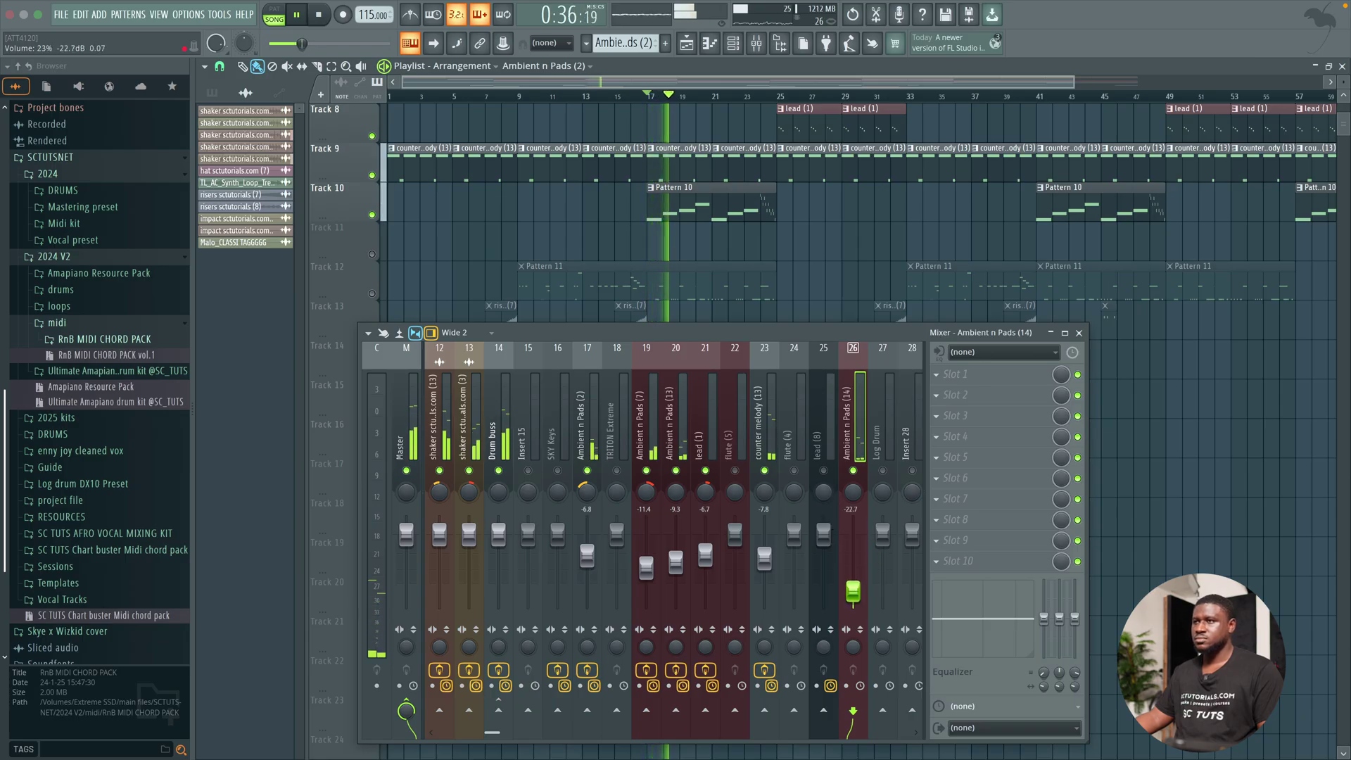
{"action": "key", "text": "space"}
{"action": "key", "text": "space"}
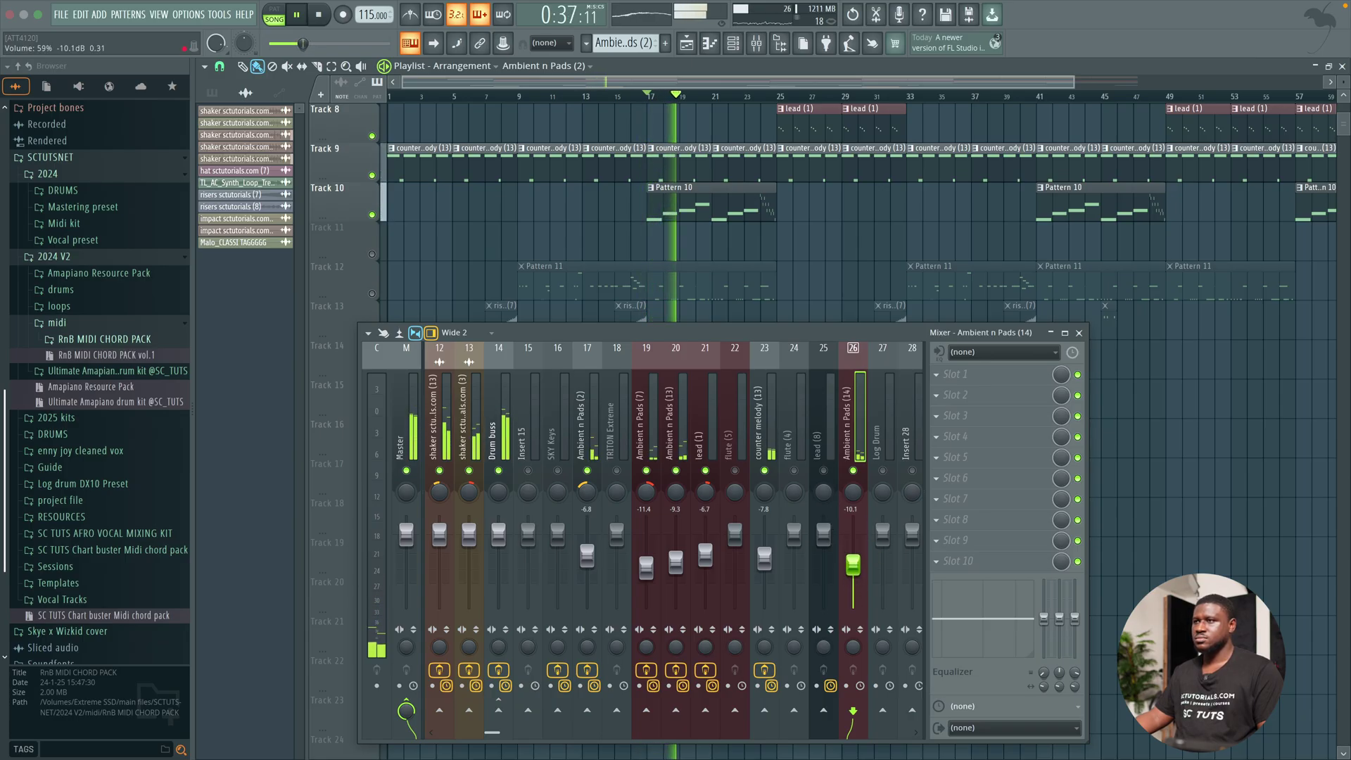
{"action": "left_click_drag", "start_coordinate": [853, 565], "coordinate": [853, 561]}
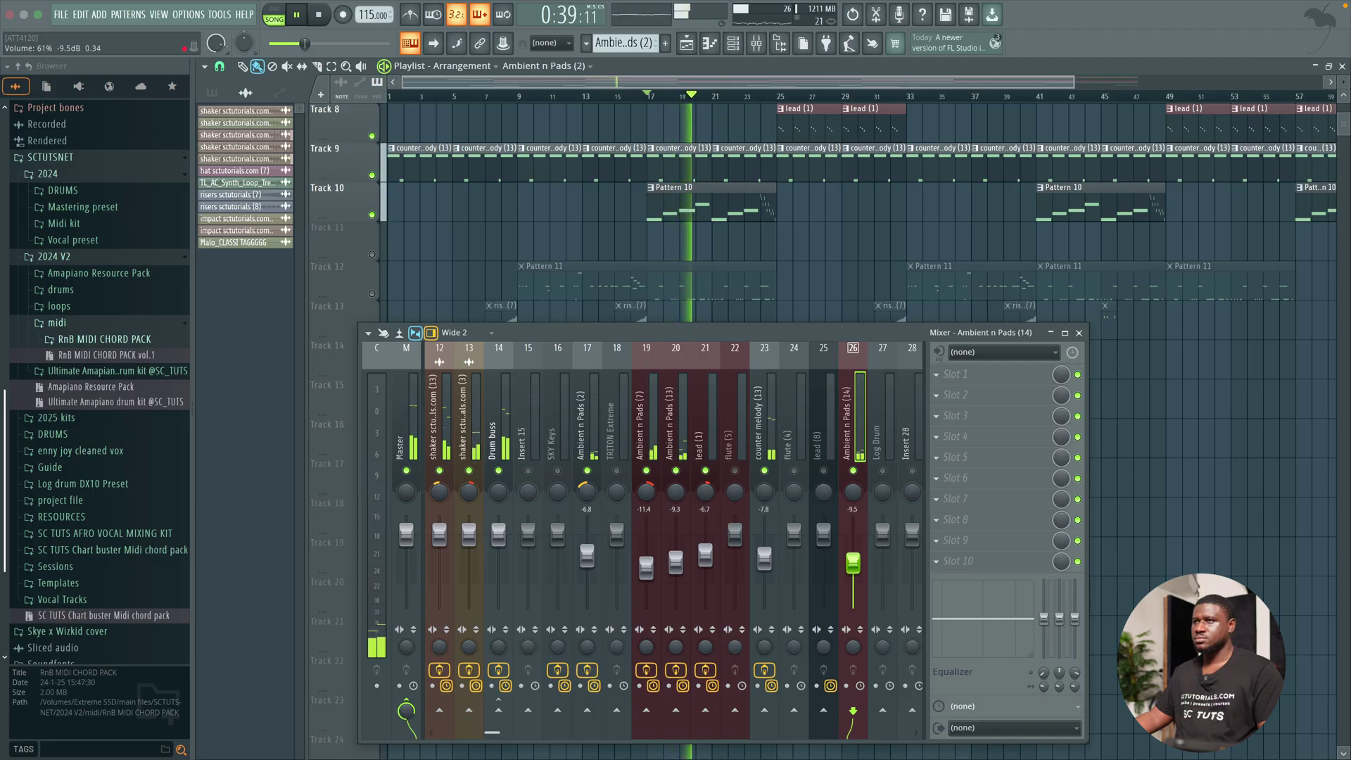
{"action": "left_click_drag", "start_coordinate": [853, 492], "coordinate": [853, 501]}
{"action": "key", "text": "space"}
{"action": "key", "text": "space"}
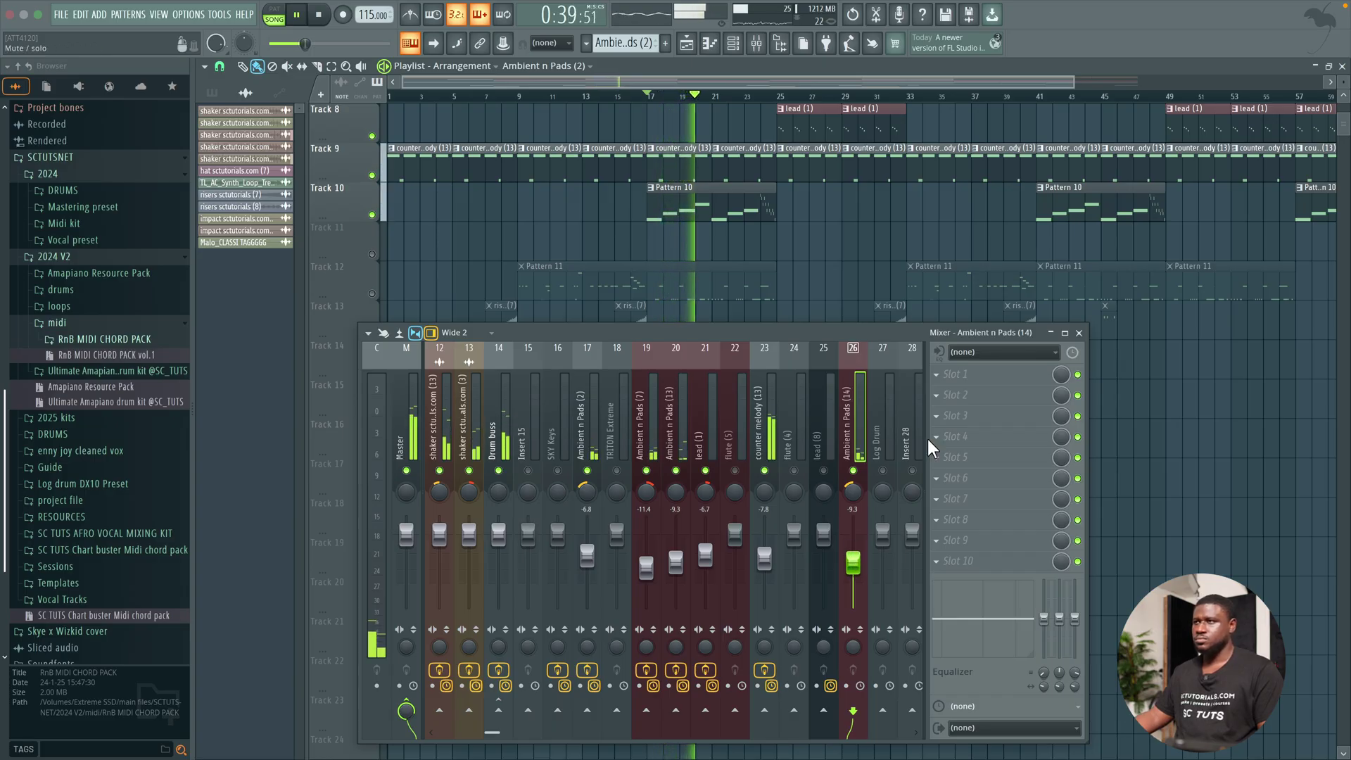
Step: Load Fruity Parametric EQ 2 on insert 26 and drag band 1 into a high-pass curve
{"action": "key", "text": "space"}
{"action": "left_click", "coordinate": [964, 374]}
{"action": "left_click", "coordinate": [753, 223]}
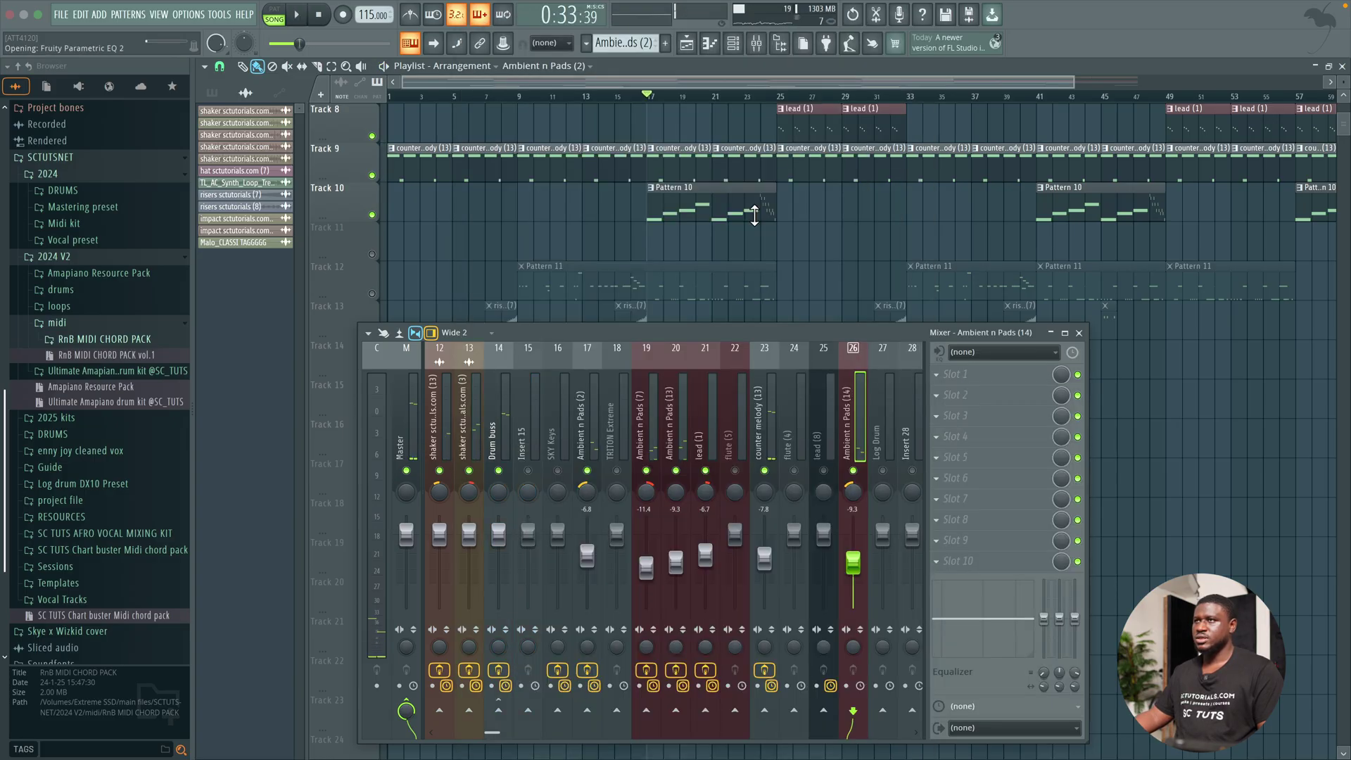
{"action": "key", "text": "space"}
{"action": "left_click_drag", "start_coordinate": [533, 216], "coordinate": [584, 302]}
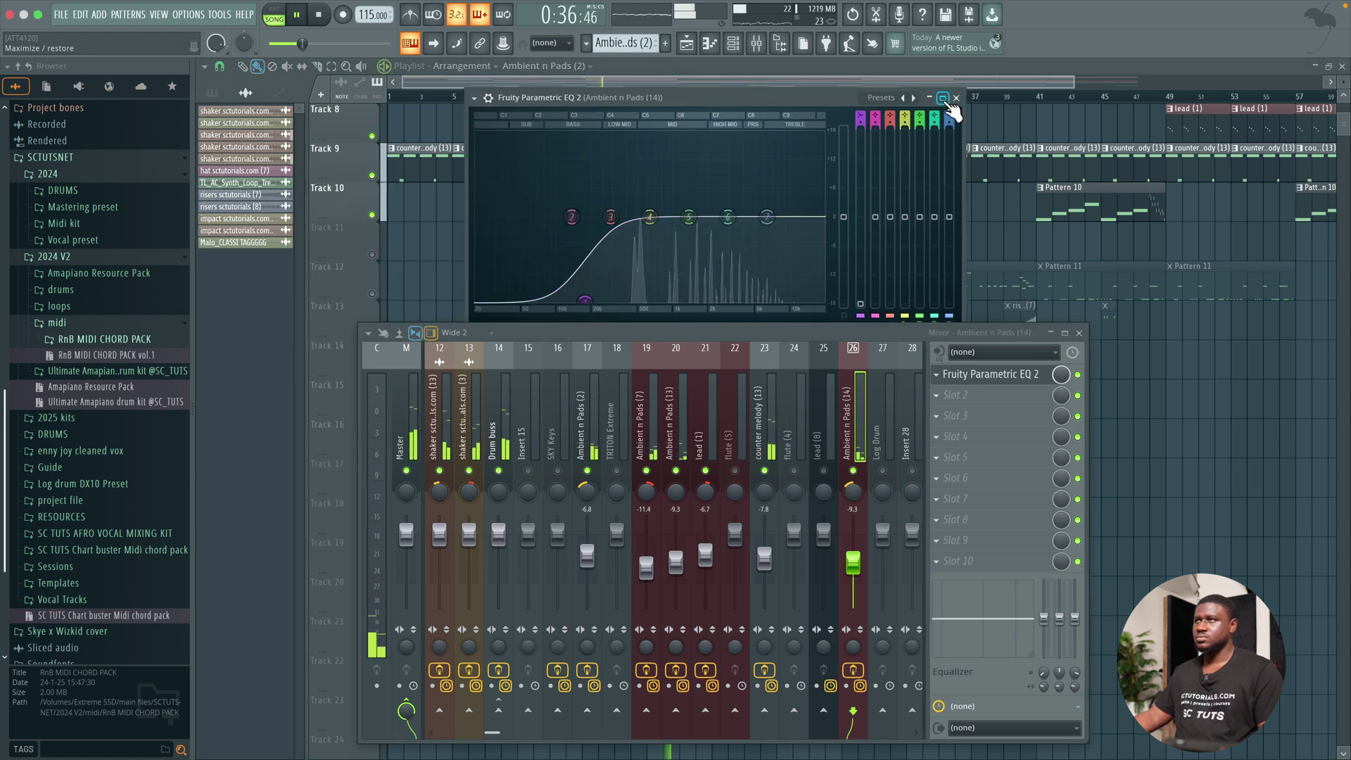
{"action": "left_click", "coordinate": [957, 98]}
{"action": "scroll", "coordinate": [805, 160], "scroll_direction": "up", "scroll_amount": 5}
{"action": "scroll", "coordinate": [802, 165], "scroll_direction": "down", "scroll_amount": 6}
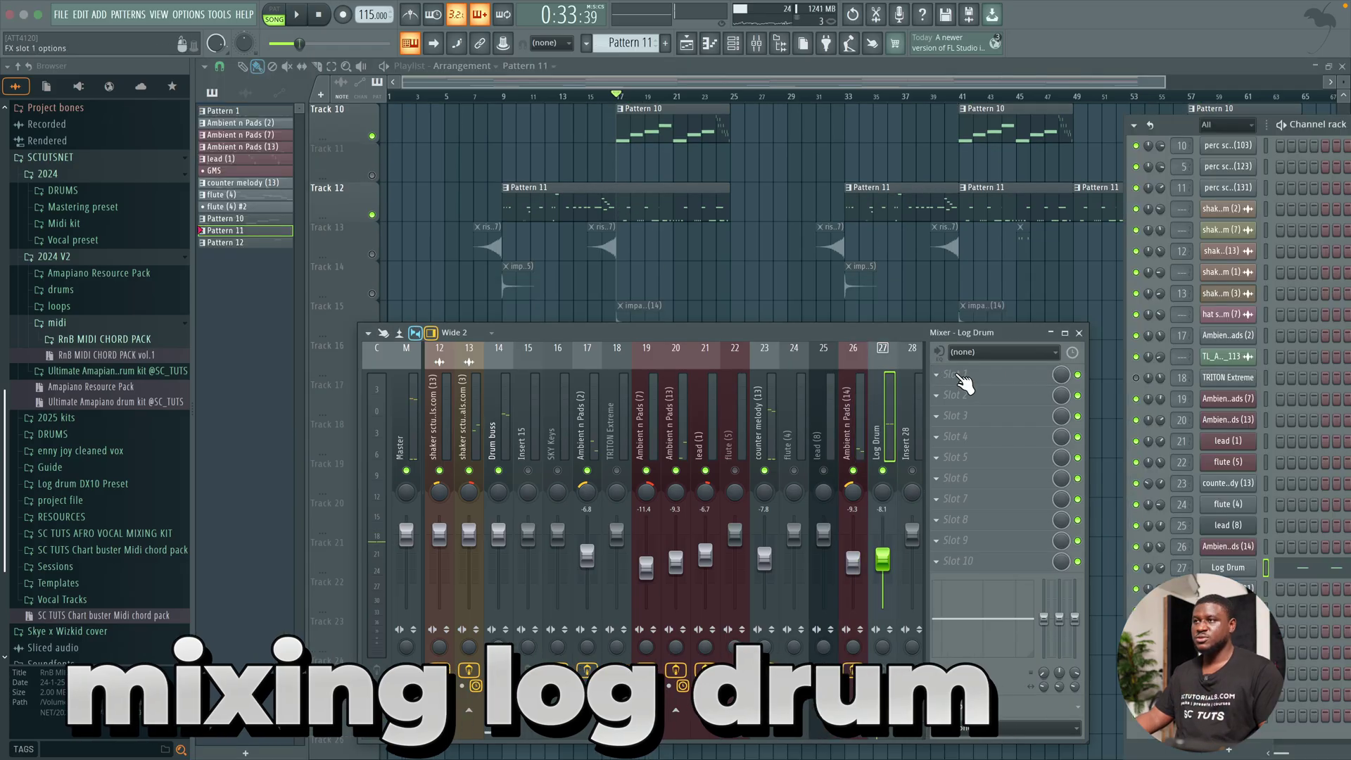
Step: Load Fruity Parametric EQ 2 on the Log Drum insert, using band 1 to cut the deep sub-lows
{"action": "left_click", "coordinate": [958, 374]}
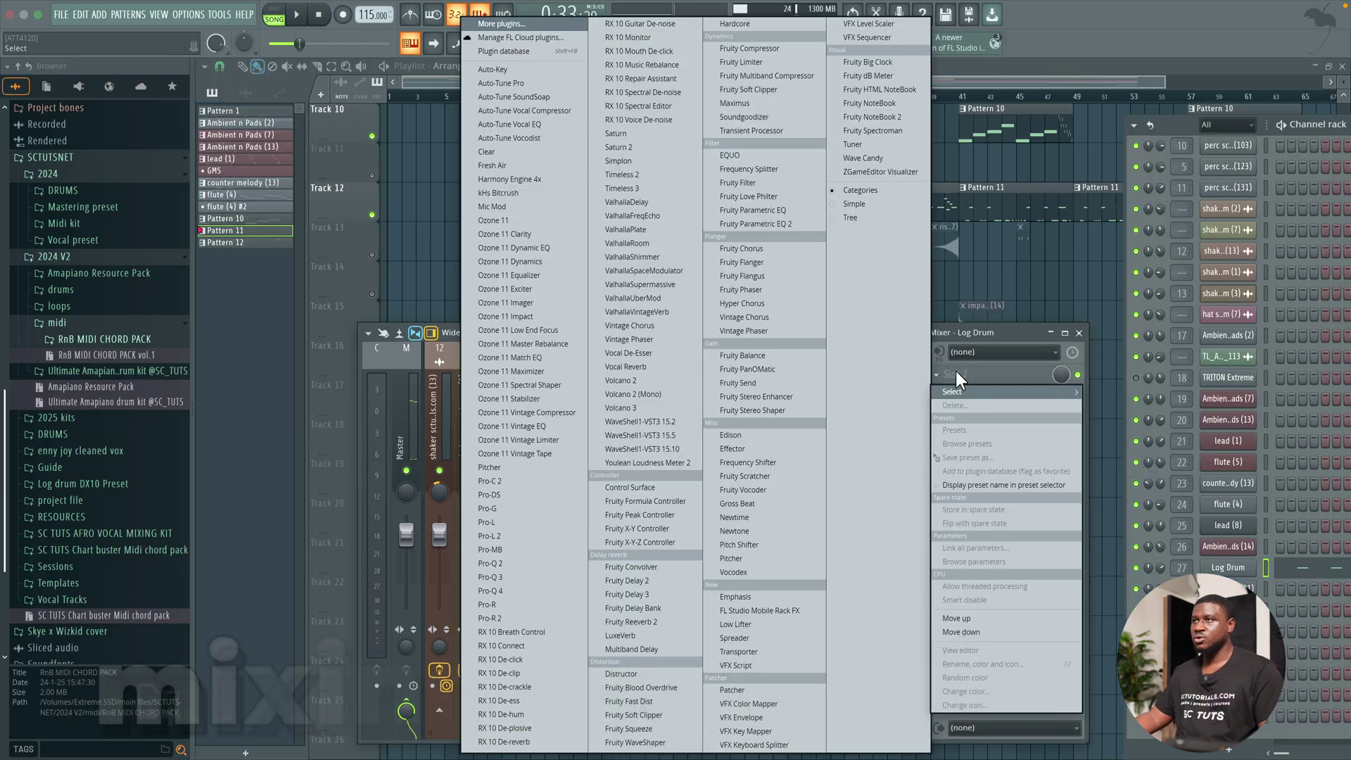
{"action": "left_click", "coordinate": [797, 227]}
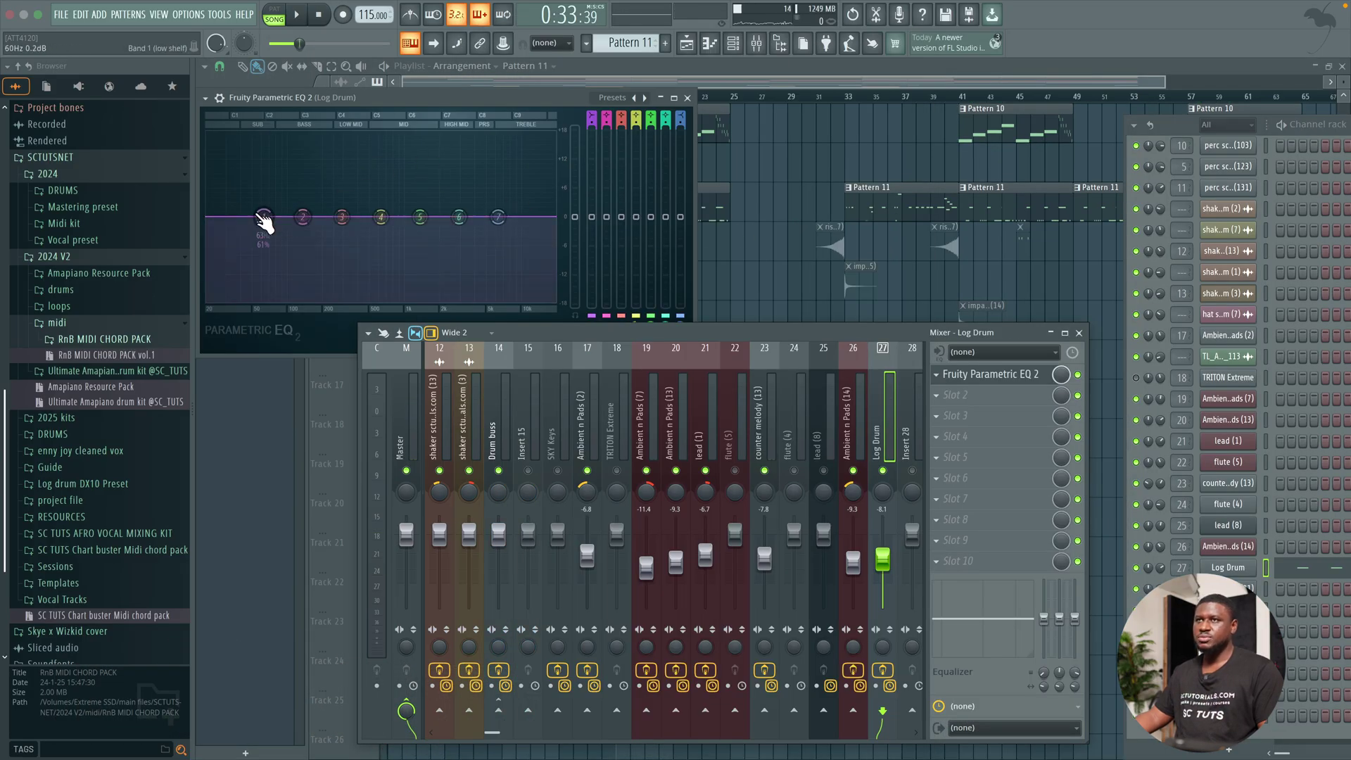
{"action": "left_click_drag", "start_coordinate": [264, 220], "coordinate": [211, 300]}
{"action": "key", "text": "space"}
{"action": "scroll", "coordinate": [211, 299], "scroll_direction": "down", "scroll_amount": 3}
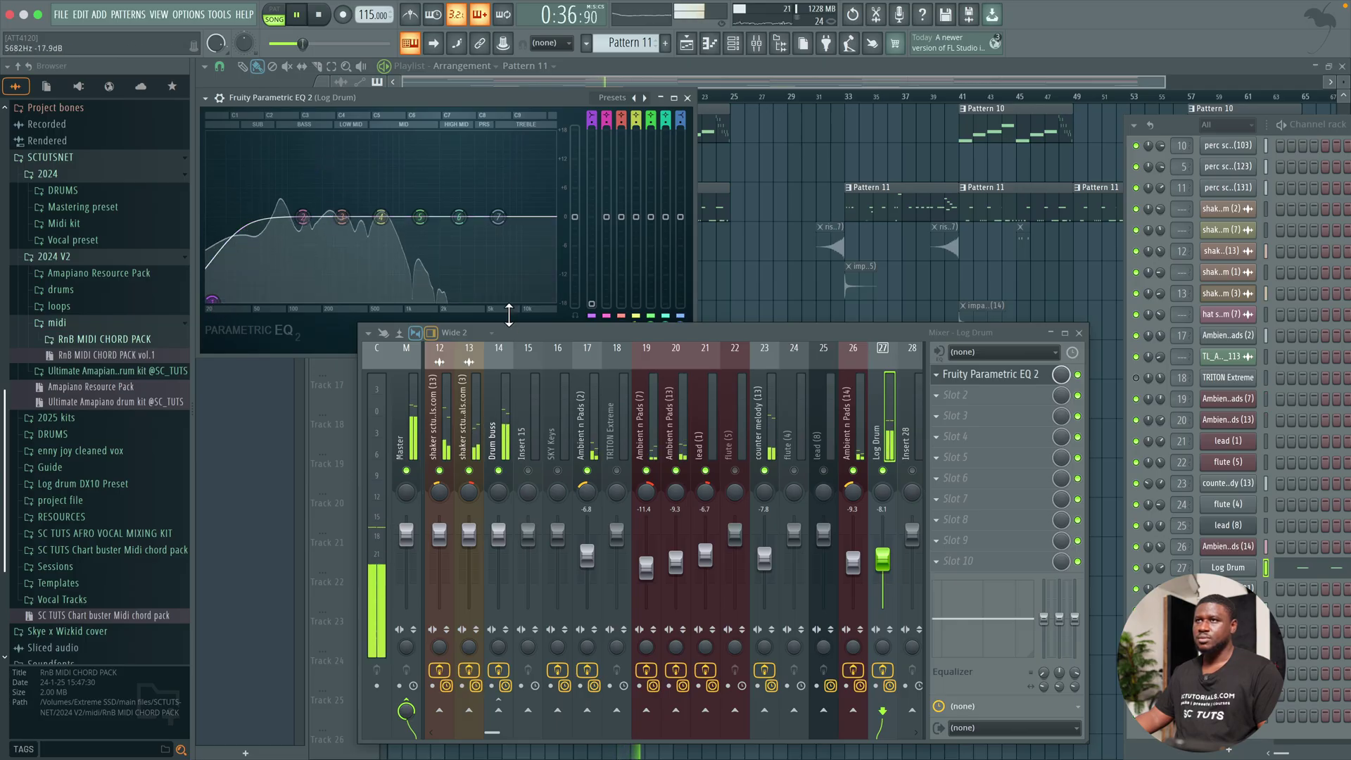
{"action": "left_click_drag", "start_coordinate": [521, 336], "coordinate": [486, 371]}
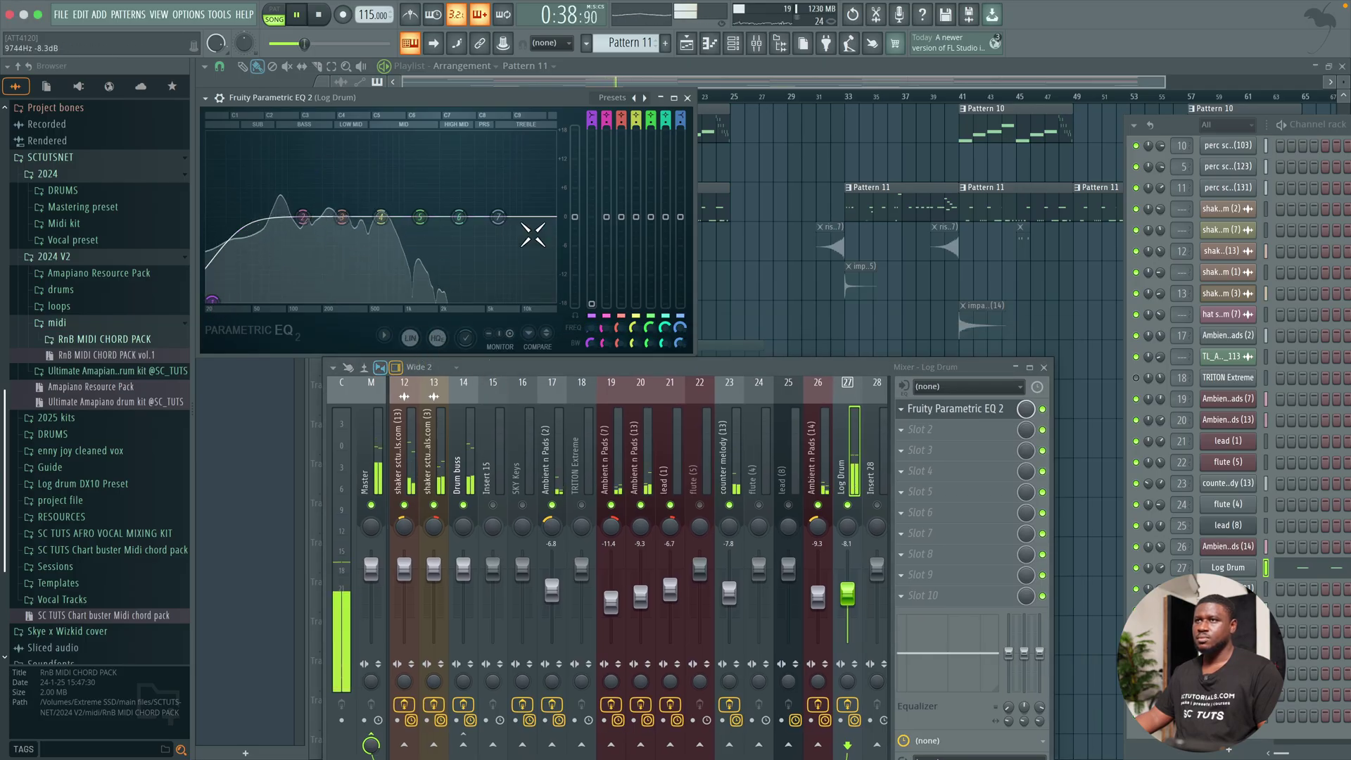
{"action": "key", "text": "space"}
{"action": "left_click", "coordinate": [688, 98]}
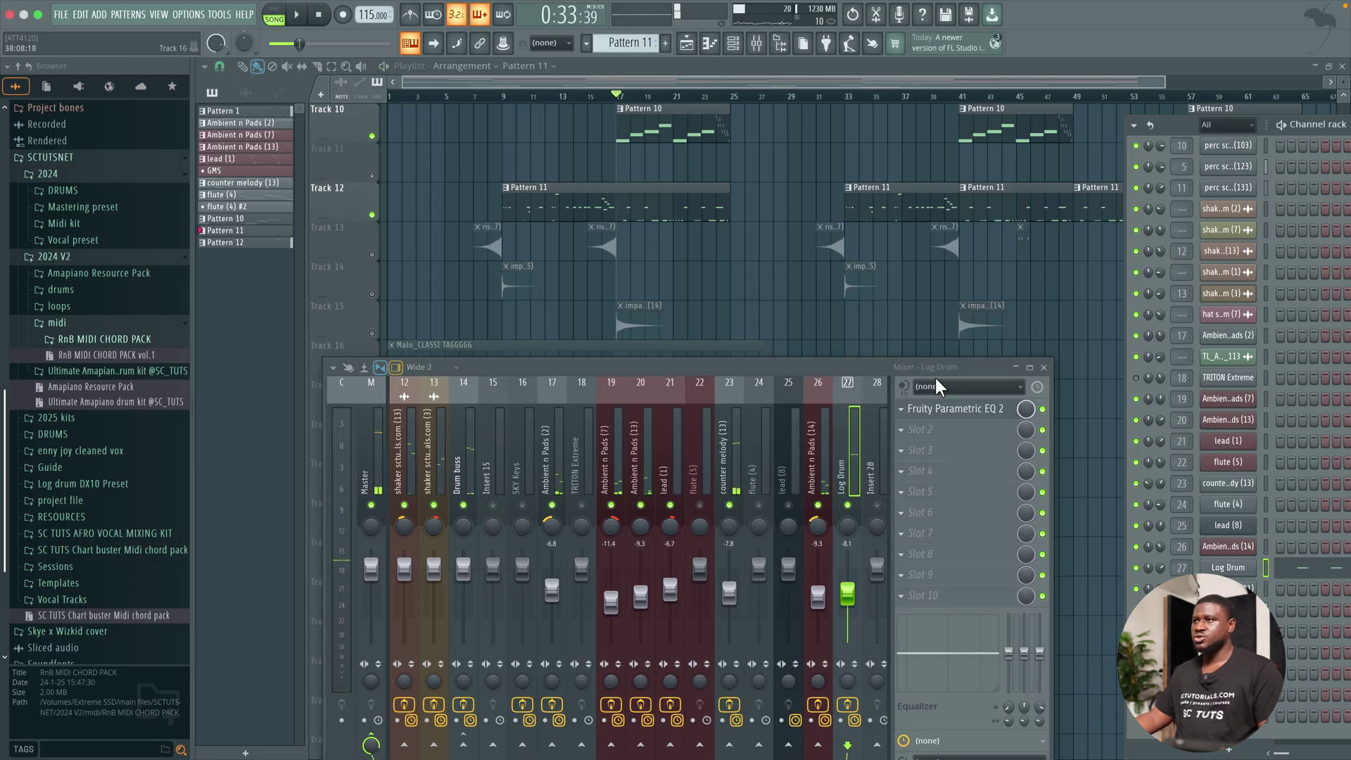
{"action": "left_click", "coordinate": [926, 433]}
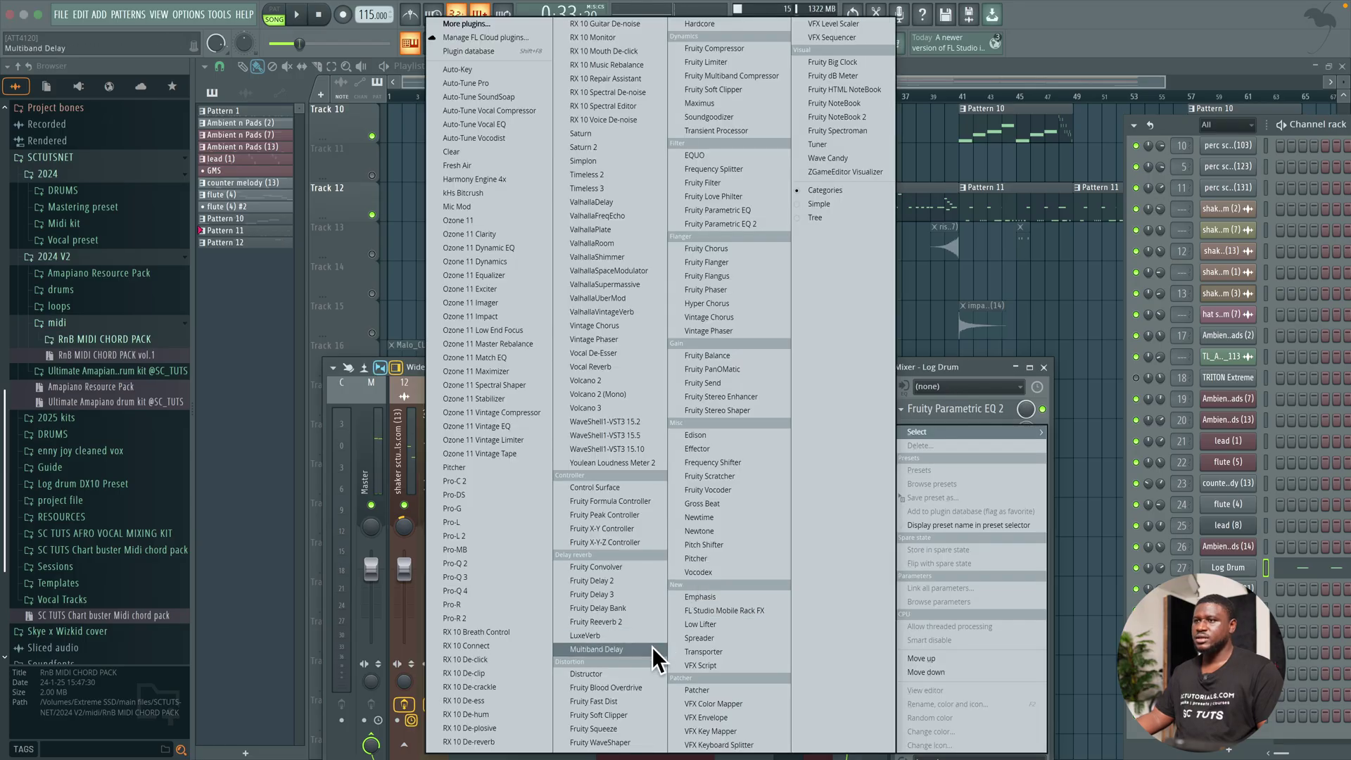
Step: Load Fruity Fast Dist on the Log Drum and lower its output gain slightly, keeping type A
{"action": "left_click", "coordinate": [632, 701]}
{"action": "key", "text": "space"}
{"action": "left_click_drag", "start_coordinate": [547, 171], "coordinate": [546, 175]}
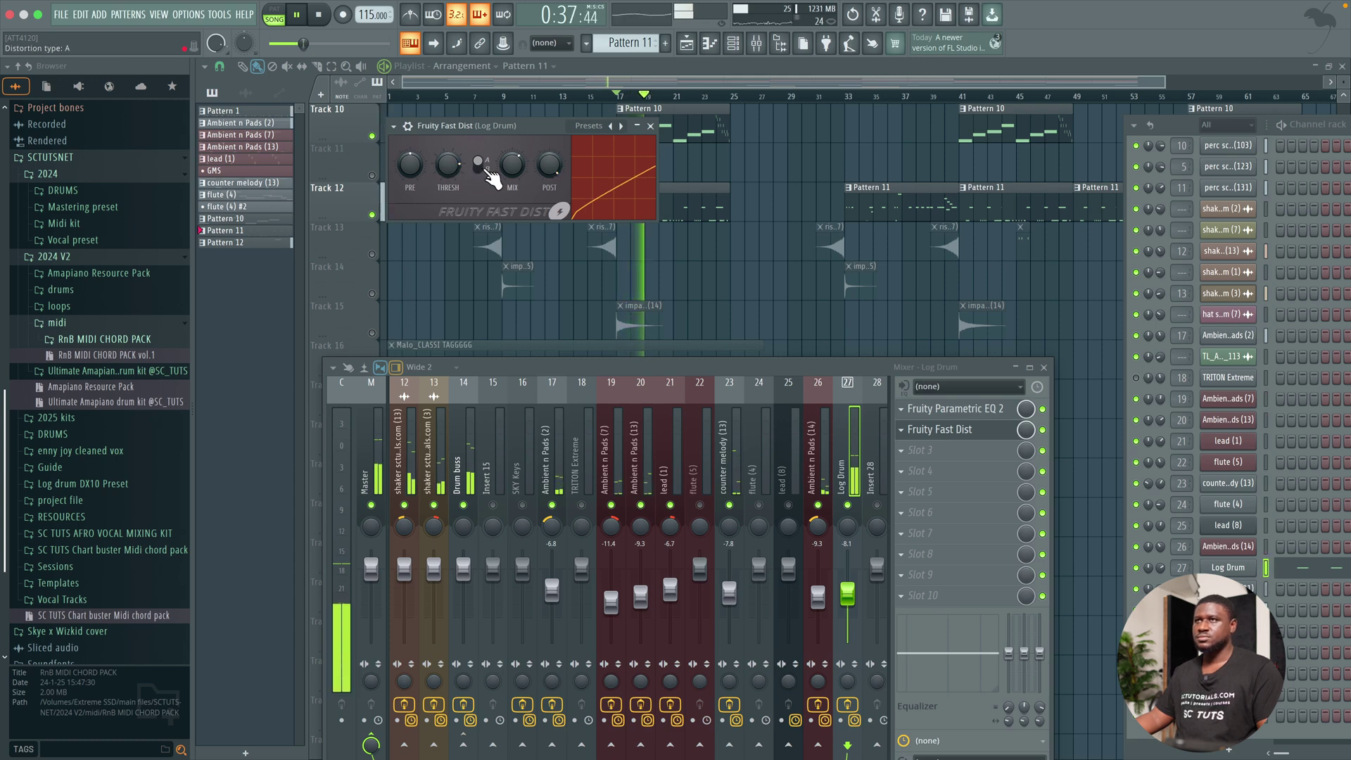
{"action": "left_click", "coordinate": [484, 171]}
{"action": "left_click", "coordinate": [484, 171]}
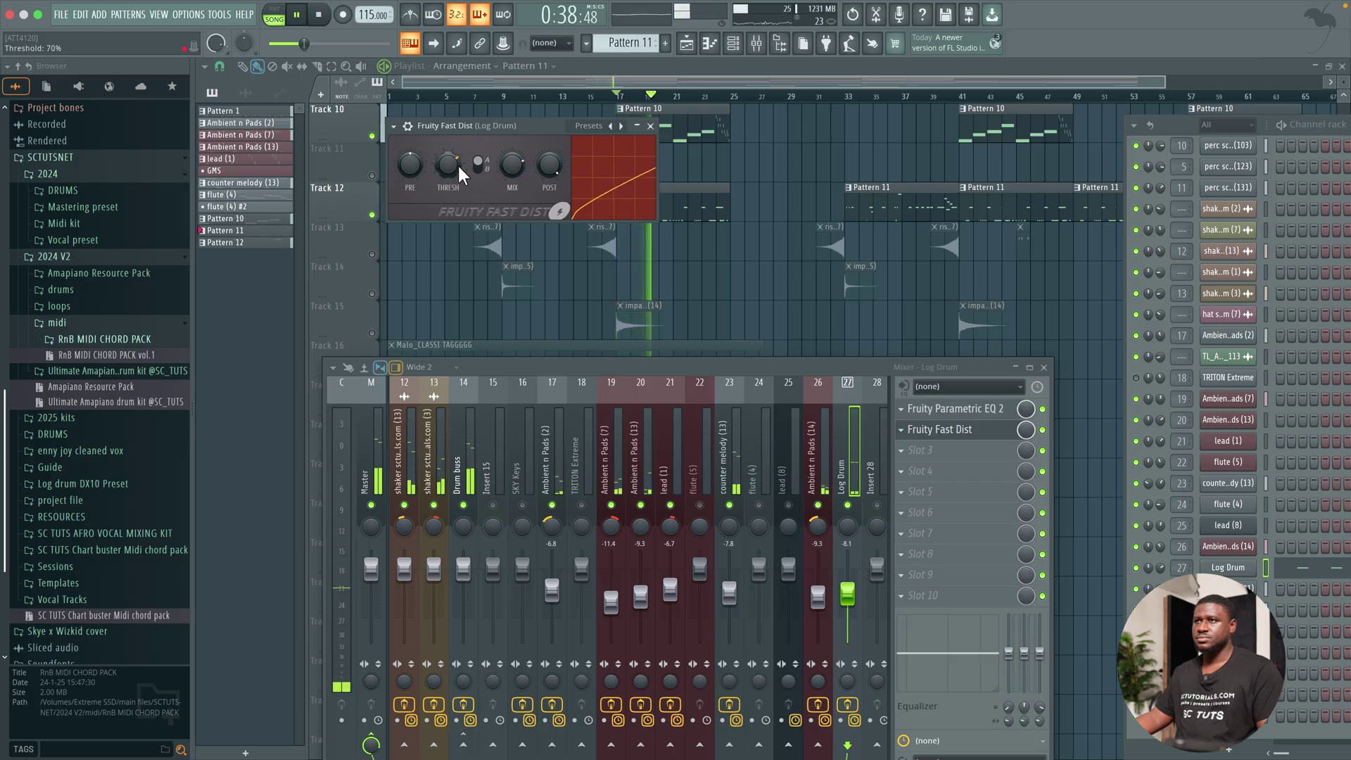
{"action": "key", "text": "space"}
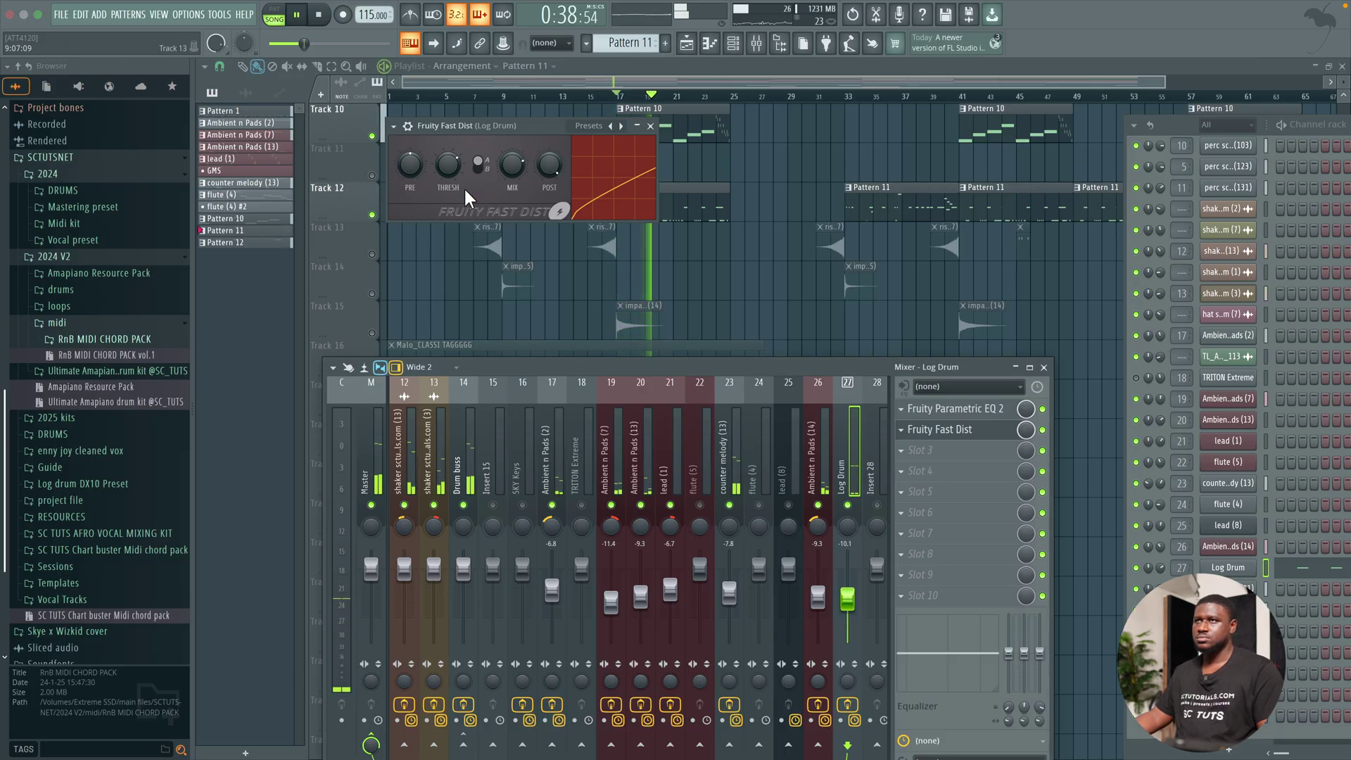
Step: Set the distortion mix to 61% and raise the Log Drum level to -9.0 dB
{"action": "left_click_drag", "start_coordinate": [513, 168], "coordinate": [512, 159]}
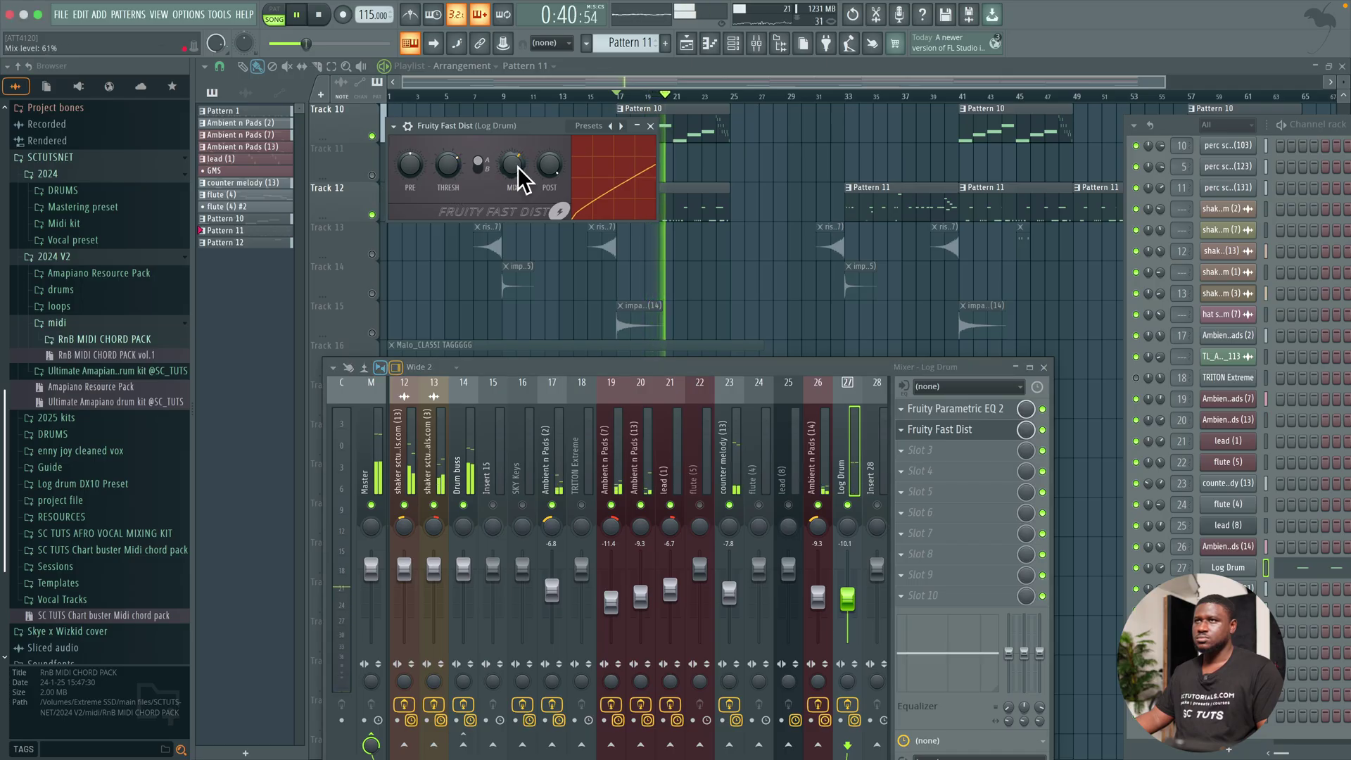
{"action": "left_click_drag", "start_coordinate": [848, 600], "coordinate": [853, 599]}
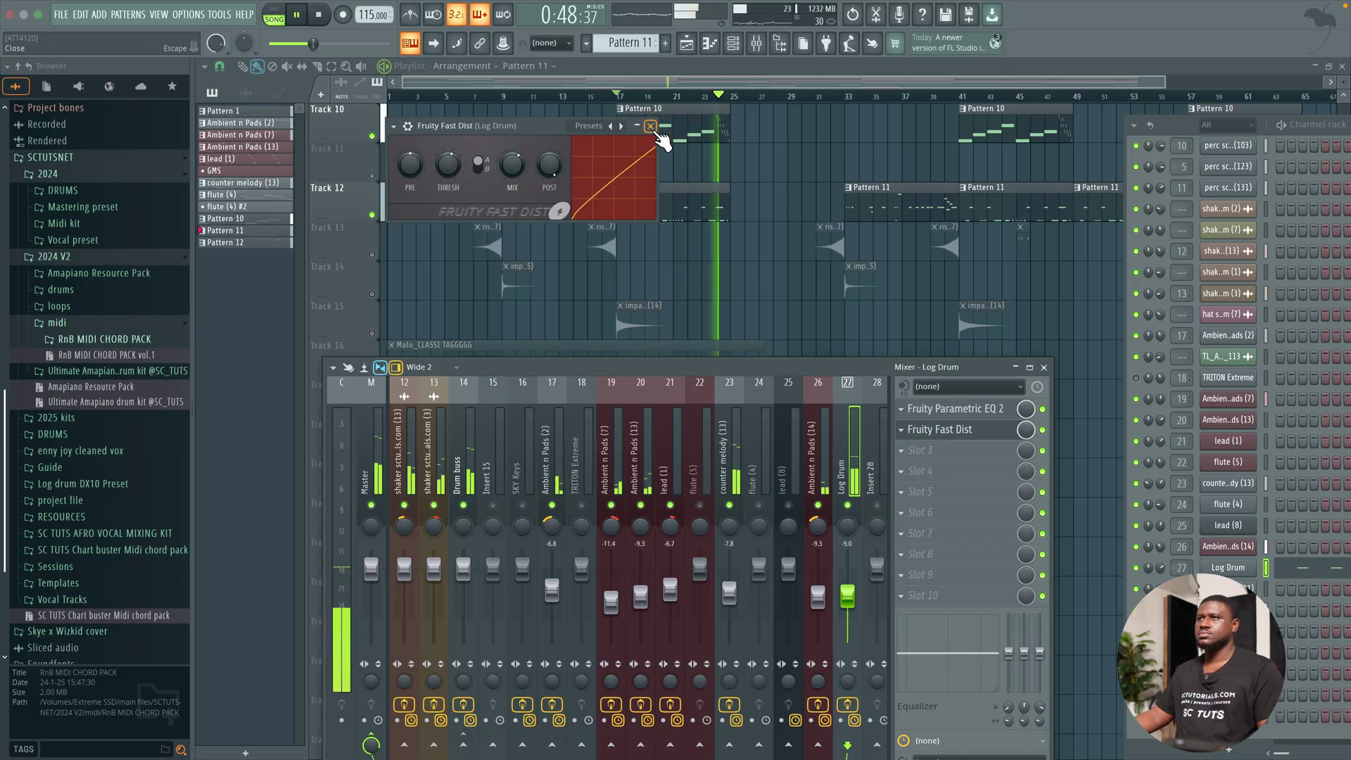
{"action": "left_click", "coordinate": [650, 126]}
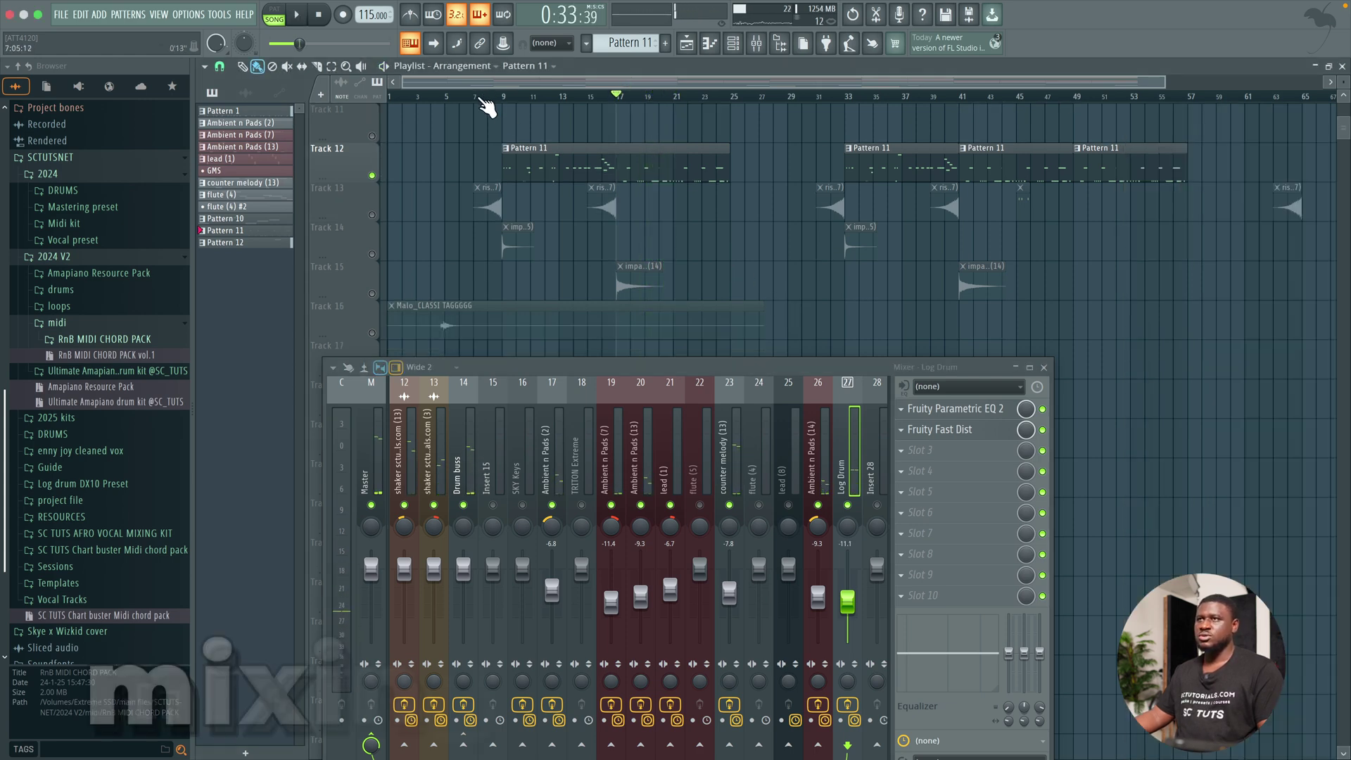
Step: Unmute the riser clips on Track 13 and play them back to audition
{"action": "left_click", "coordinate": [373, 215]}
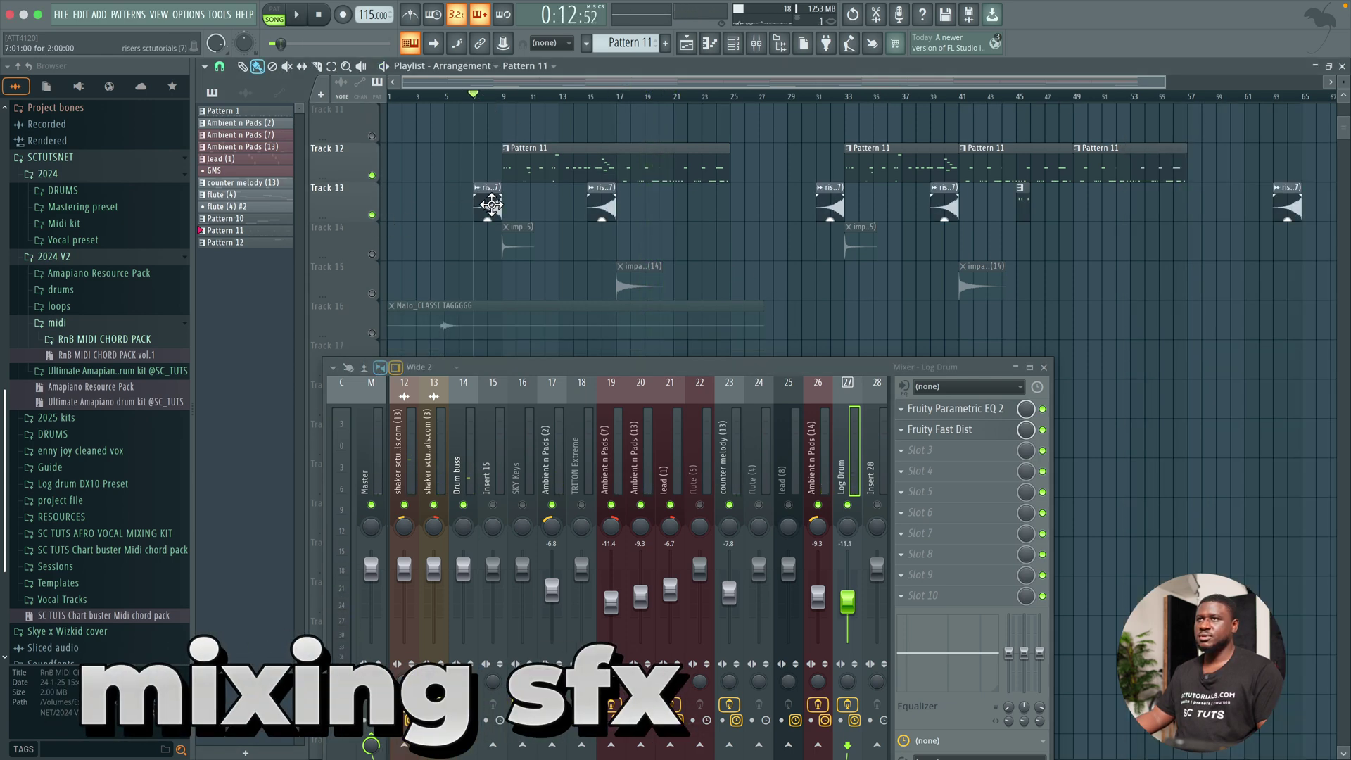
{"action": "left_click", "coordinate": [491, 205]}
{"action": "key", "text": "space"}
{"action": "scroll", "coordinate": [551, 265], "scroll_direction": "down", "scroll_amount": 1}
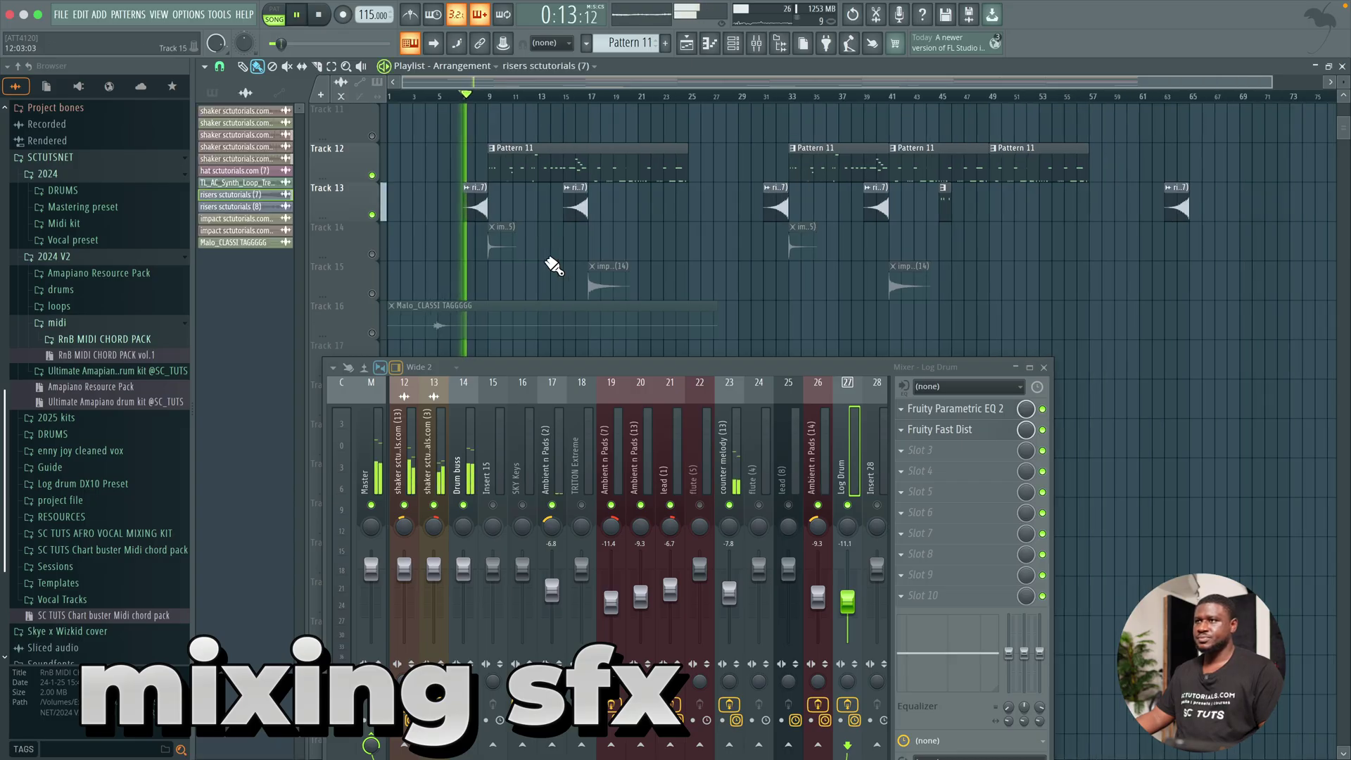
Step: Route the riser sample to mixer insert 29 at about -5.6 dB, then unmute Track 14's impacts
{"action": "double_click", "coordinate": [482, 211]}
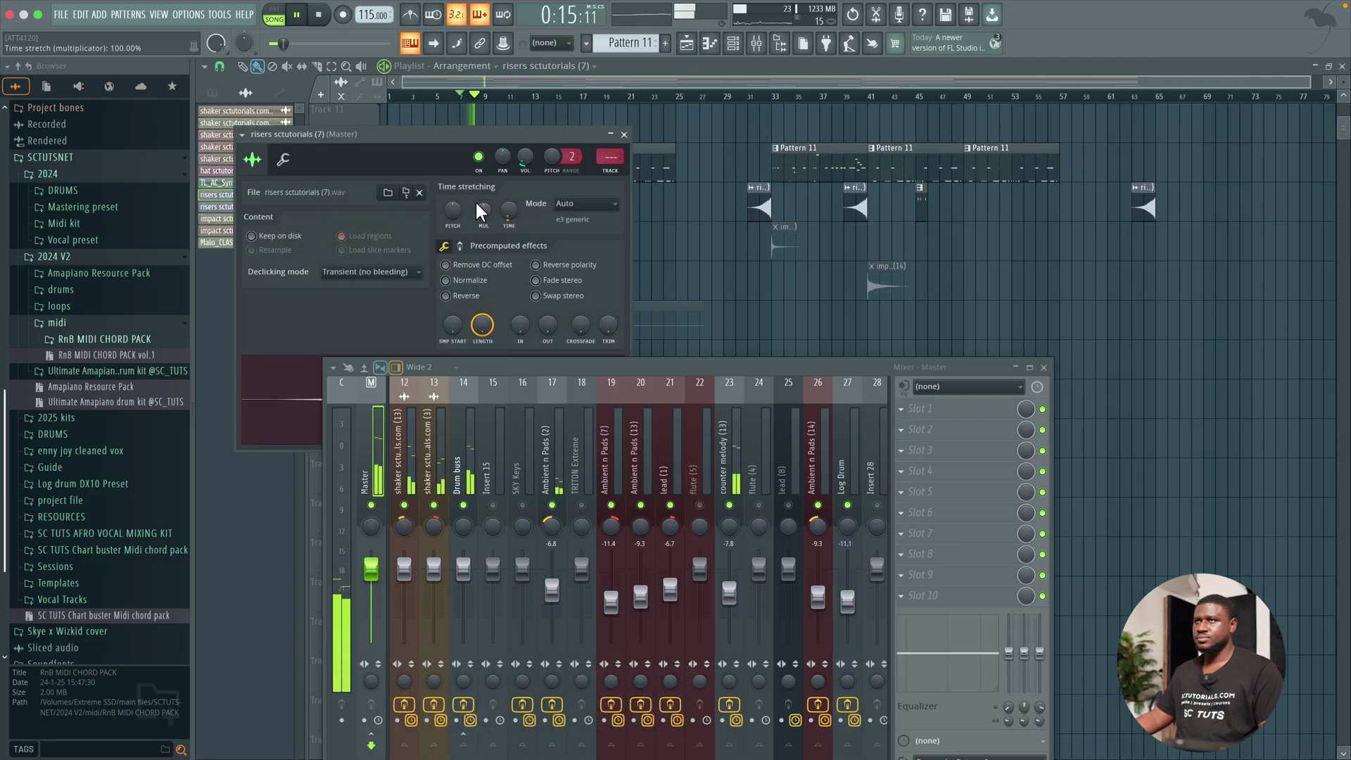
{"action": "key", "text": "space"}
{"action": "scroll", "coordinate": [640, 447], "scroll_direction": "down", "scroll_amount": 5}
{"action": "left_click", "coordinate": [765, 442]}
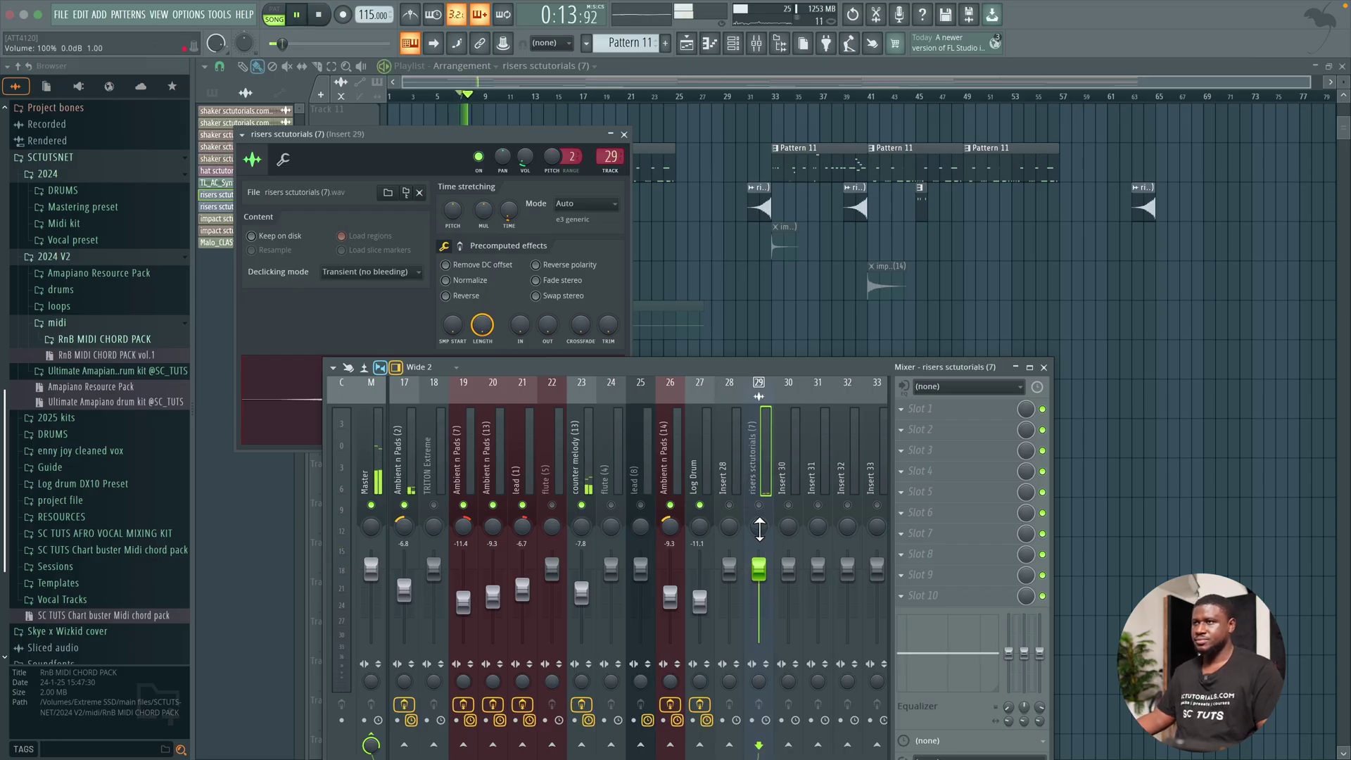
{"action": "left_click", "coordinate": [759, 506]}
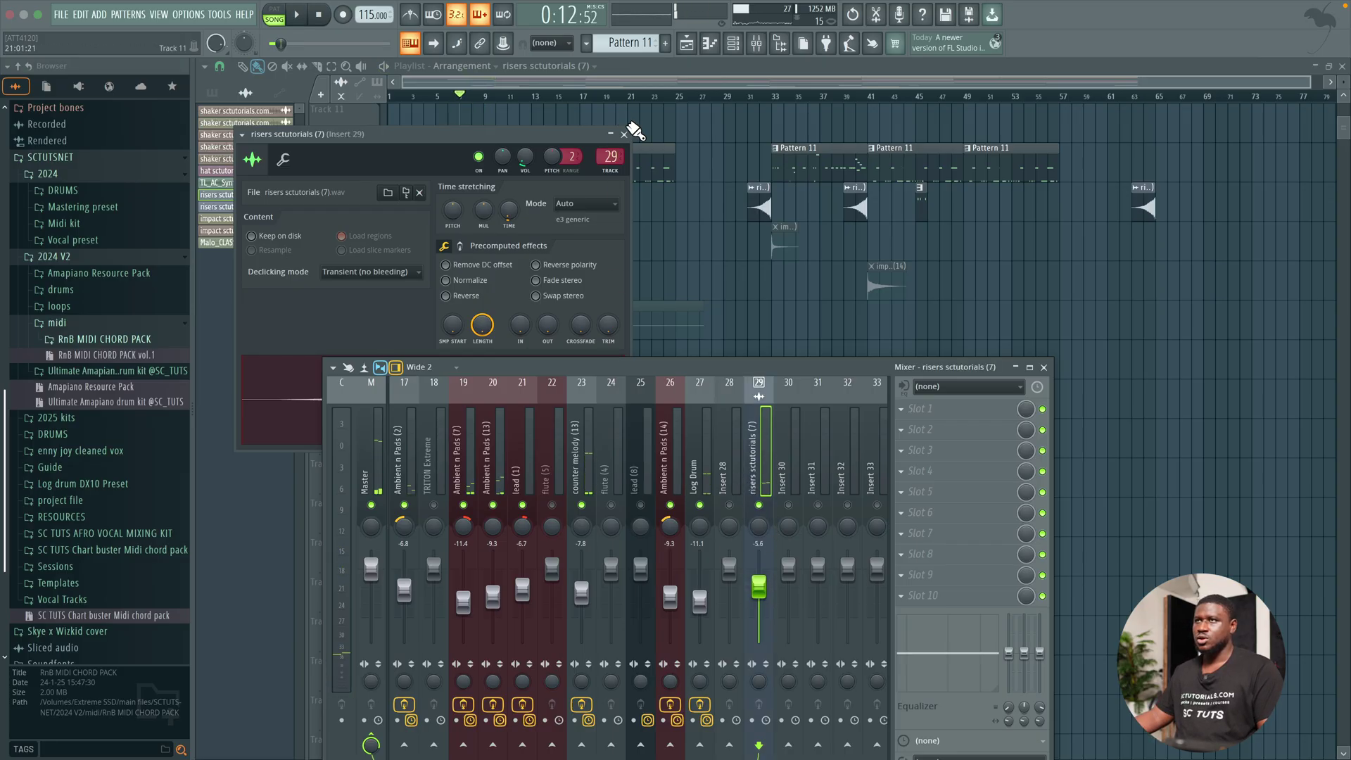
{"action": "left_click", "coordinate": [625, 135]}
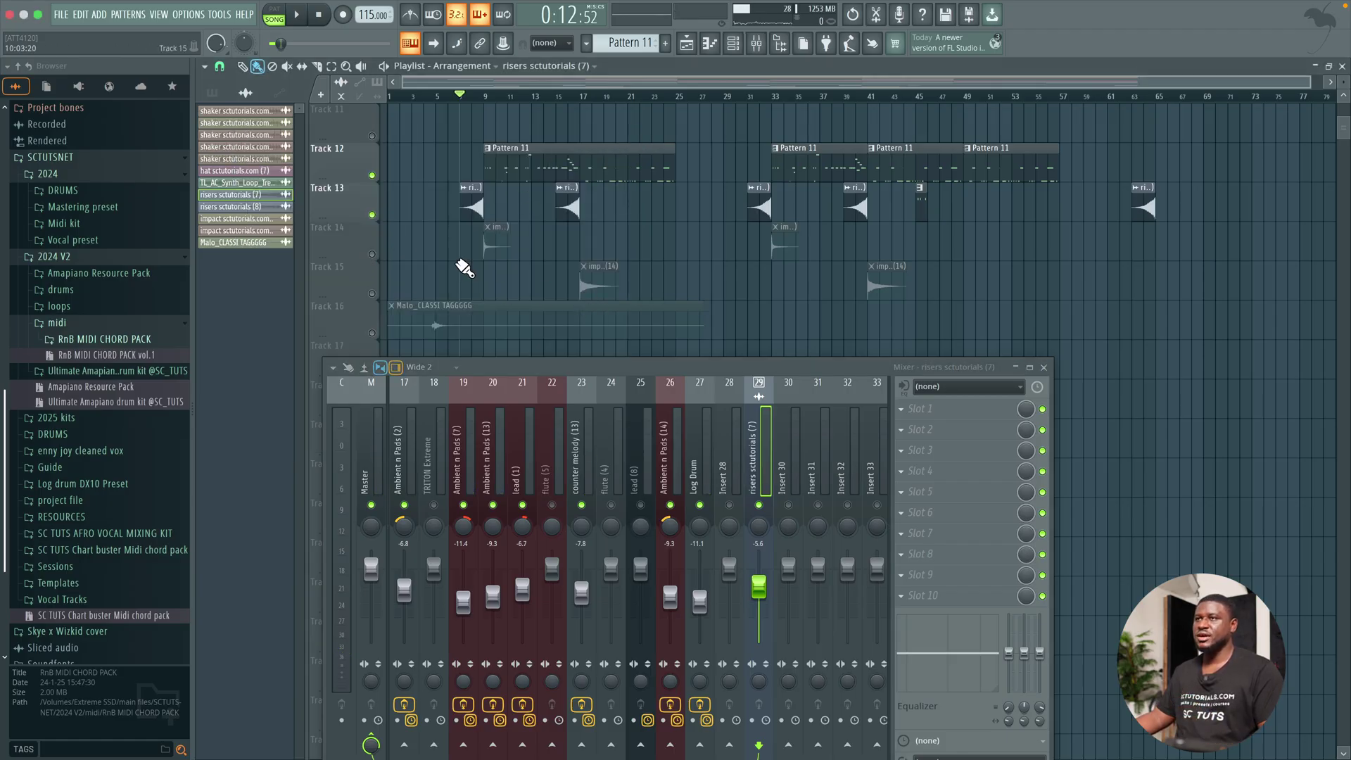
{"action": "left_click", "coordinate": [381, 257]}
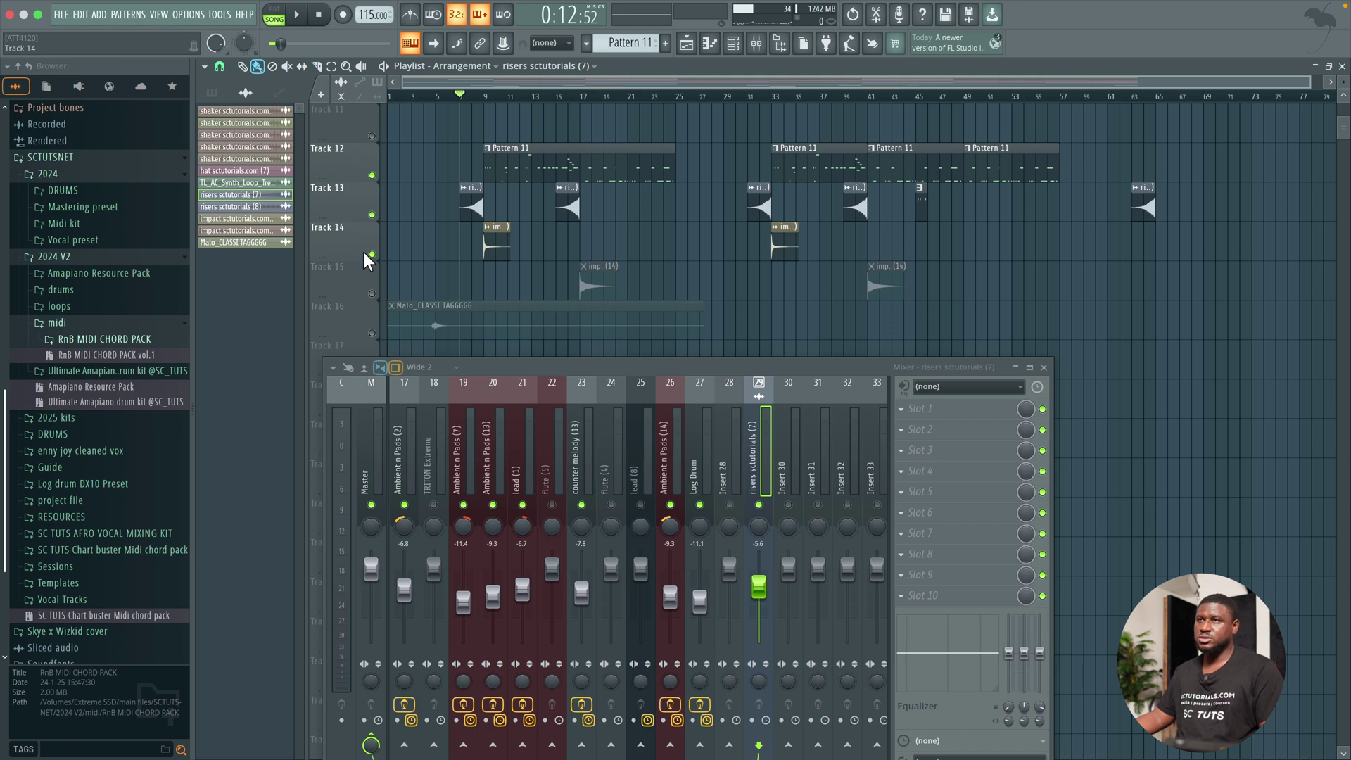
{"action": "key", "text": "space"}
Step: Route the first impact sample to mixer insert 30 and audition it
{"action": "double_click", "coordinate": [492, 233]}
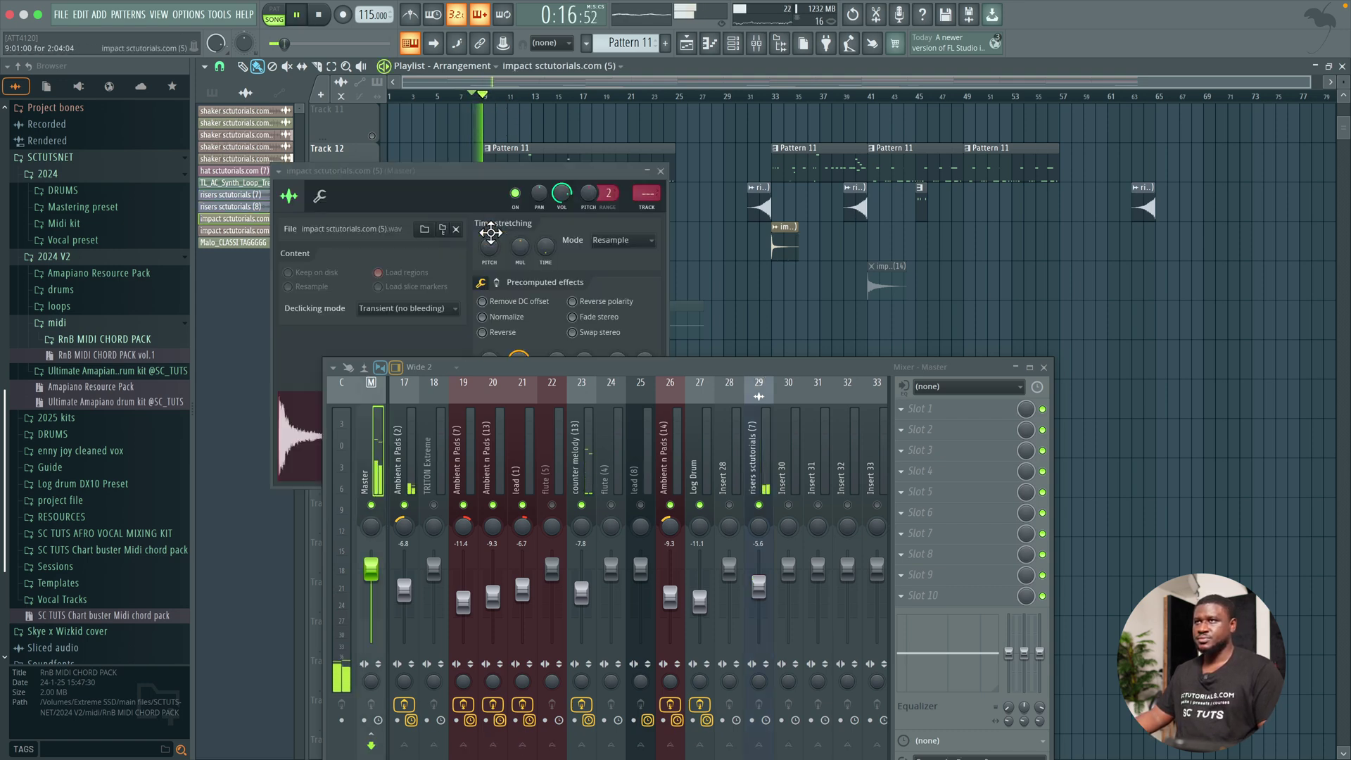
{"action": "left_click", "coordinate": [789, 451]}
{"action": "key", "text": "space"}
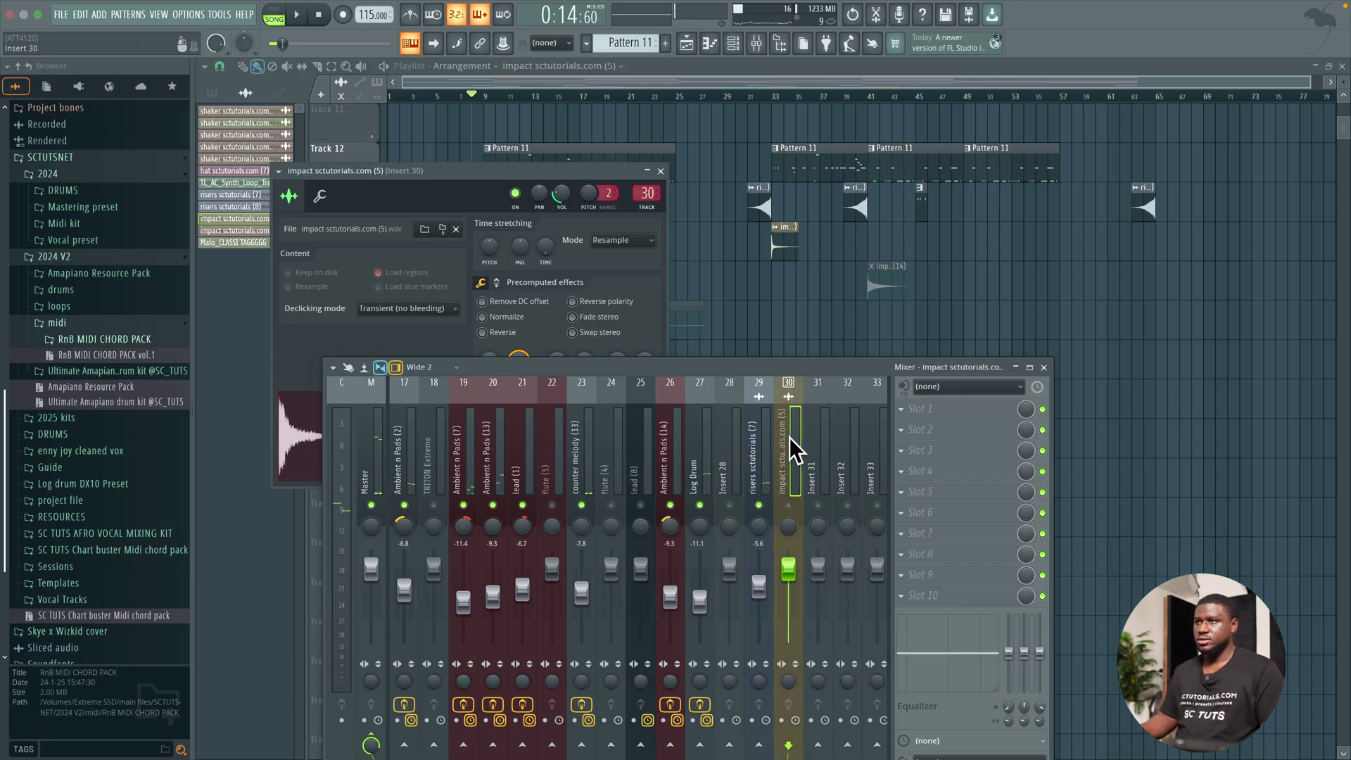
{"action": "key", "text": "space"}
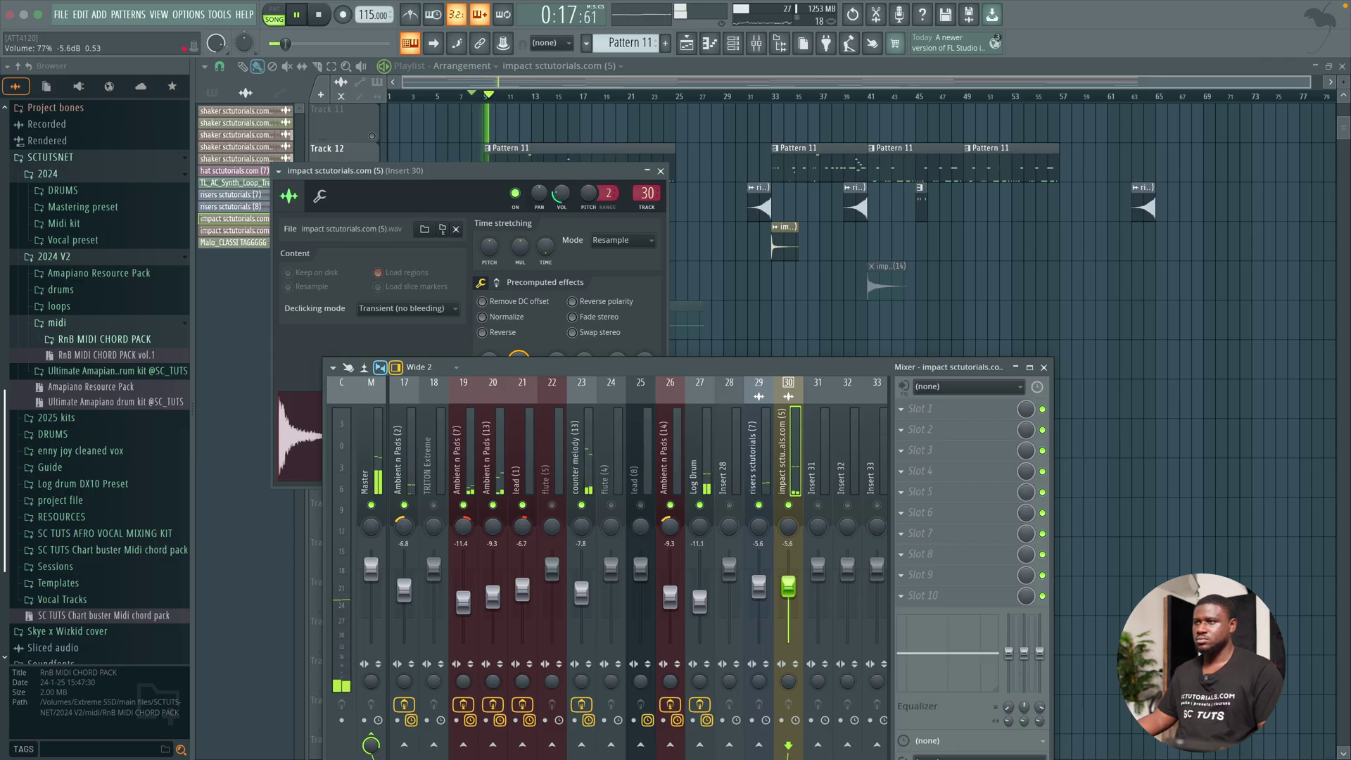
{"action": "left_click", "coordinate": [662, 172]}
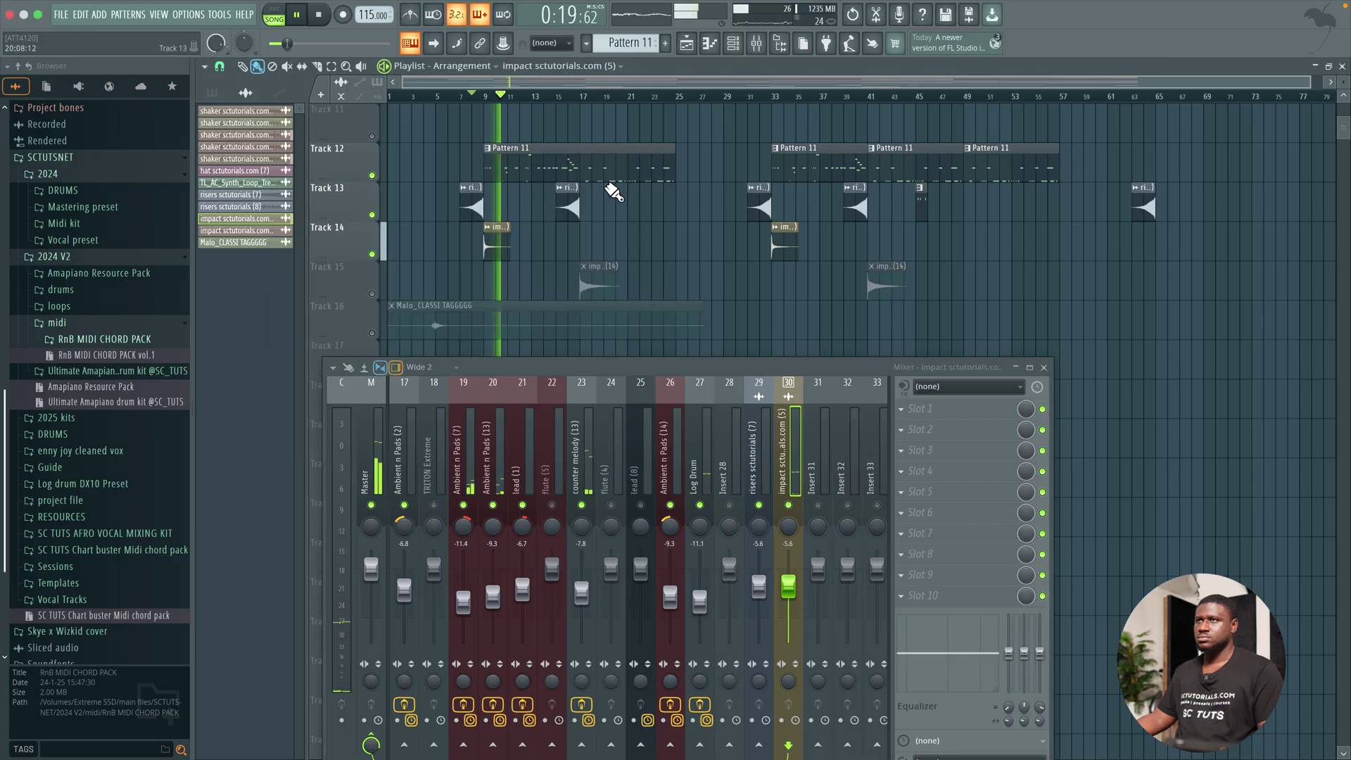
Step: Unmute the imp clips on Track 15 and route the second impact to mixer insert 31
{"action": "left_click", "coordinate": [373, 294]}
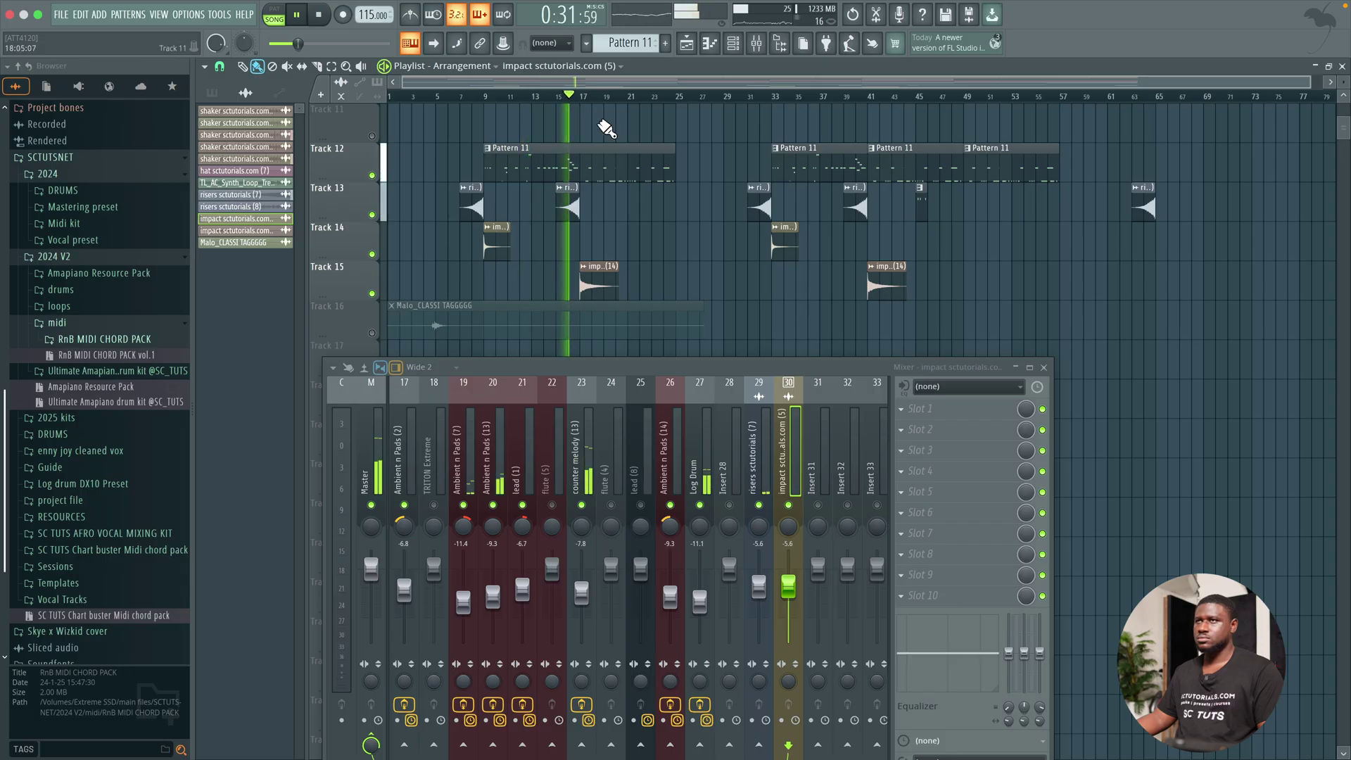
{"action": "double_click", "coordinate": [591, 278]}
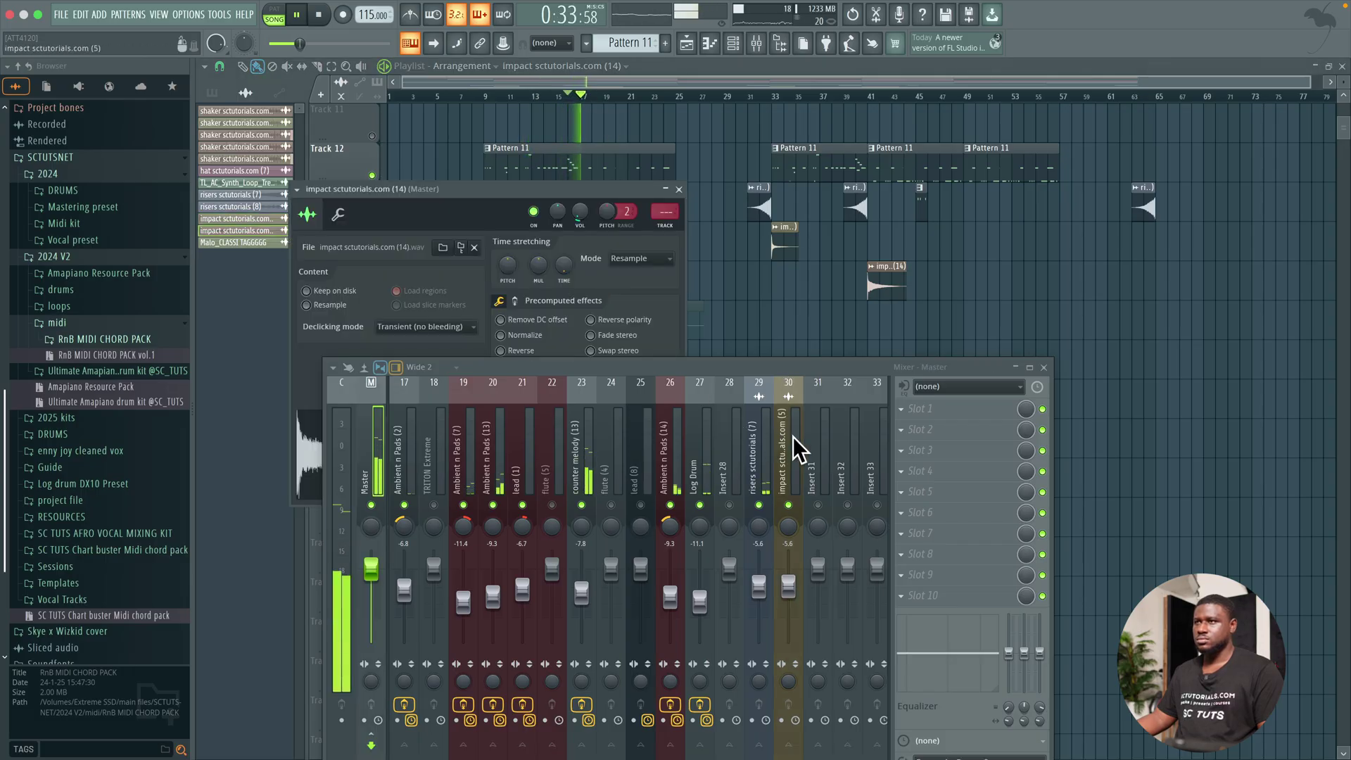
{"action": "left_click", "coordinate": [816, 451]}
{"action": "key", "text": "space"}
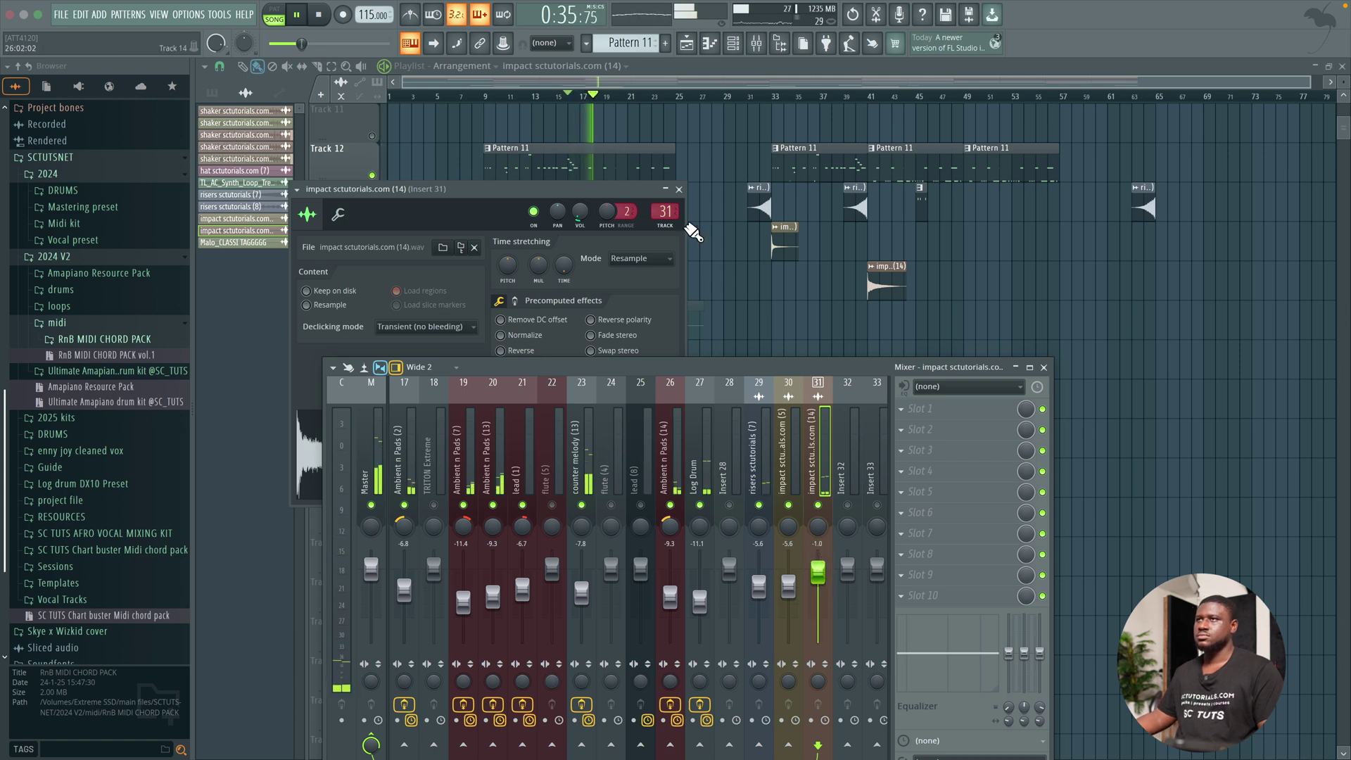
{"action": "left_click", "coordinate": [680, 189]}
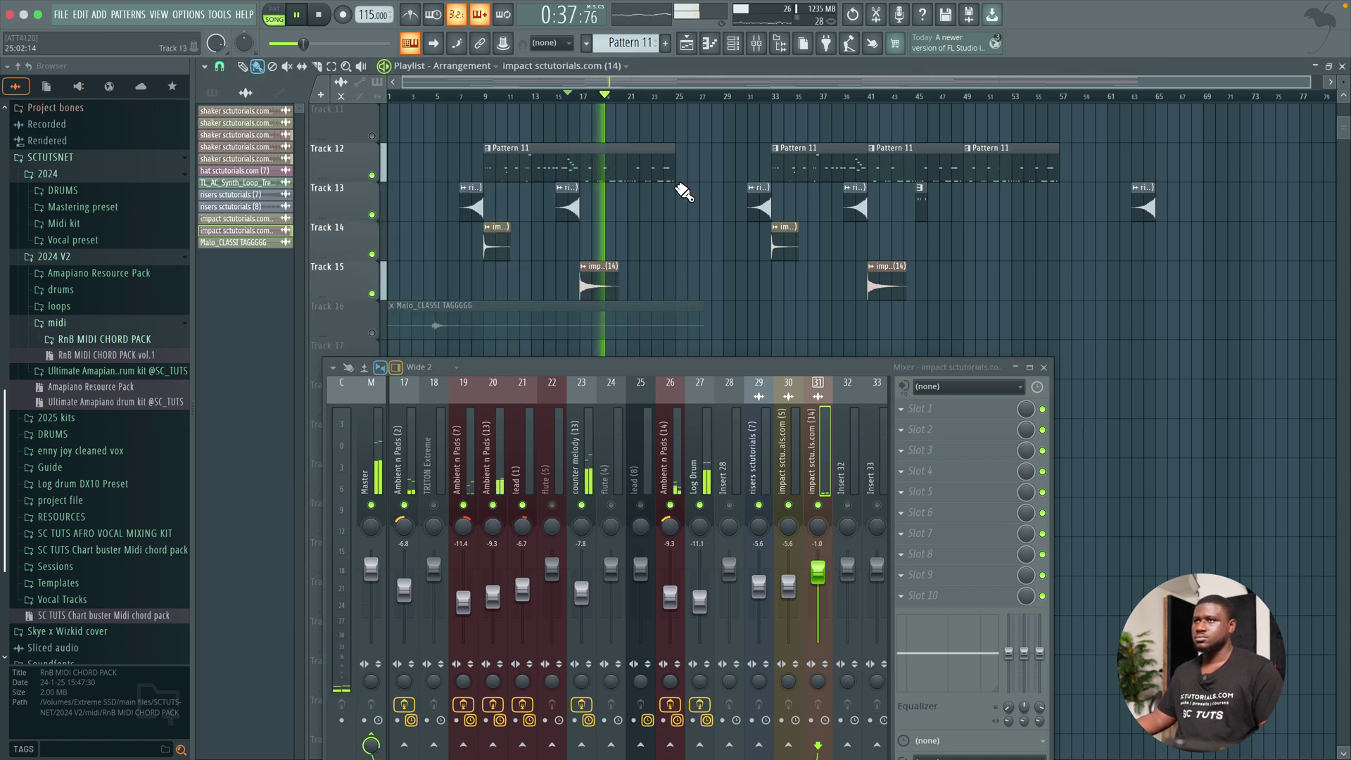
{"action": "scroll", "coordinate": [680, 188], "scroll_direction": "up", "scroll_amount": 5}
{"action": "scroll", "coordinate": [676, 197], "scroll_direction": "down", "scroll_amount": 9}
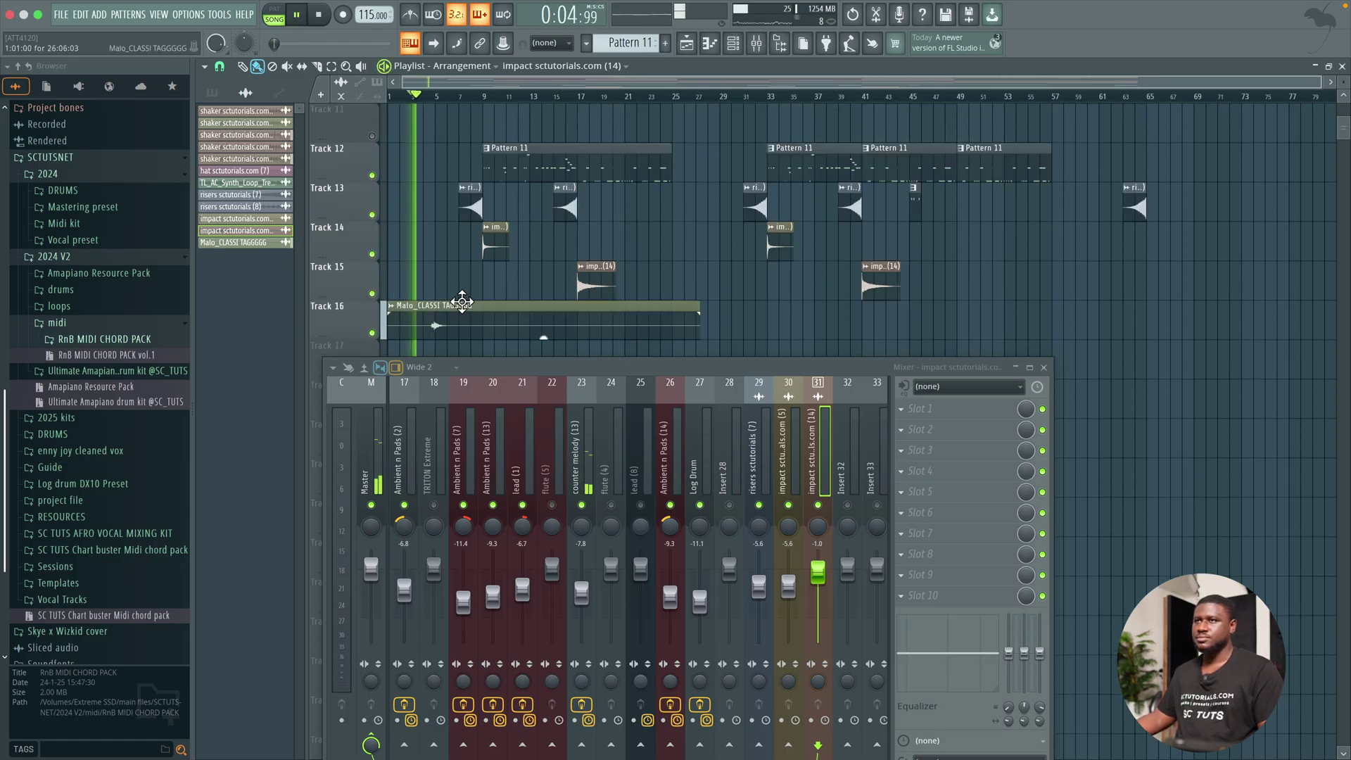
Step: Route the Malo_CLASSI TAGGGGG tag sample to mixer insert 32 and audition it
{"action": "double_click", "coordinate": [462, 302]}
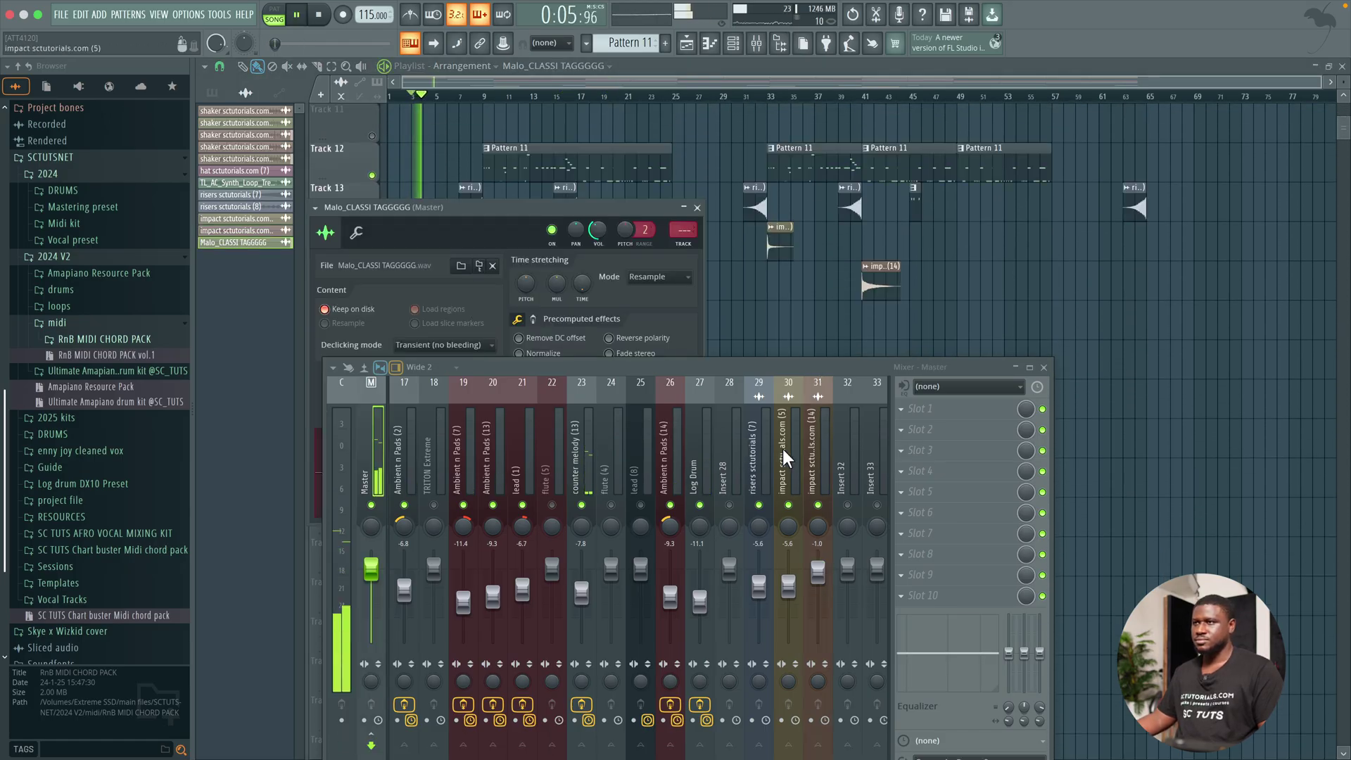
{"action": "left_click", "coordinate": [853, 459]}
{"action": "key", "text": "ctrl+l"}
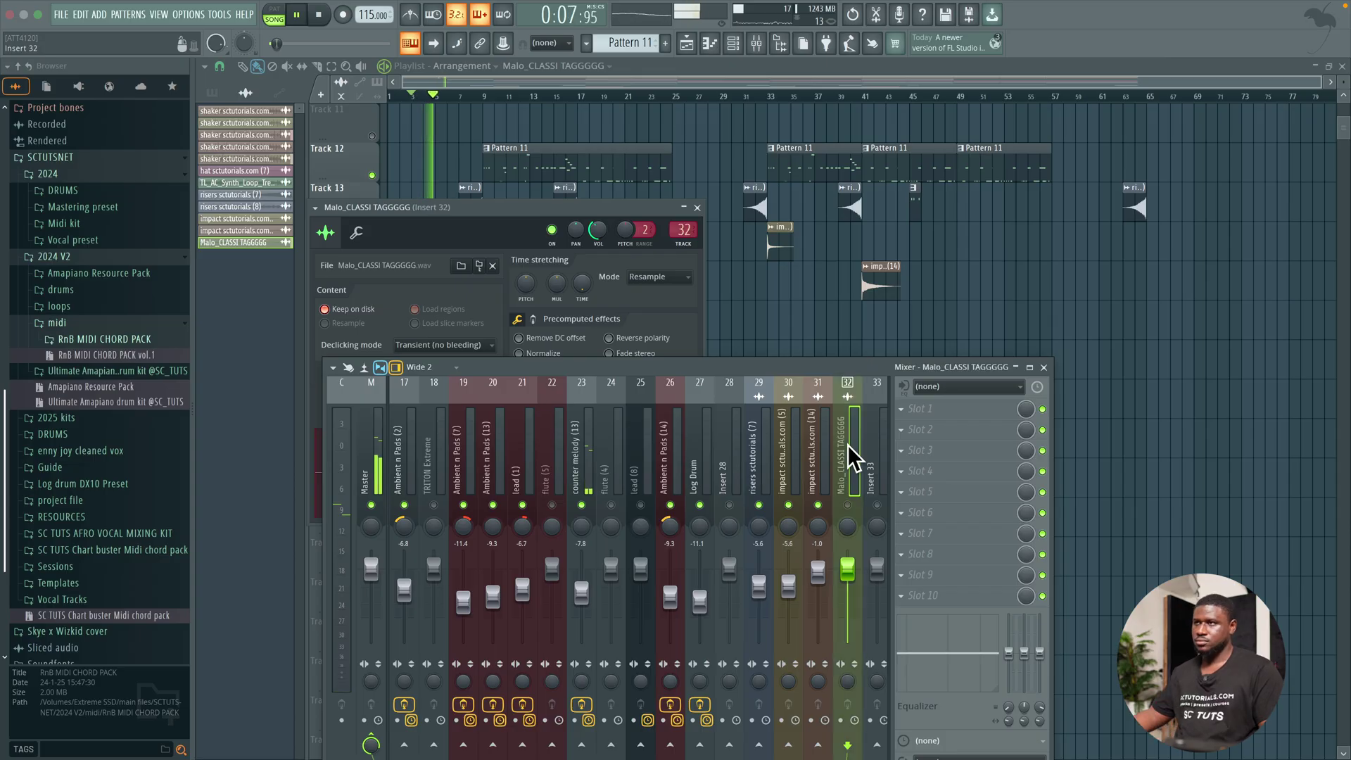
{"action": "key", "text": "space"}
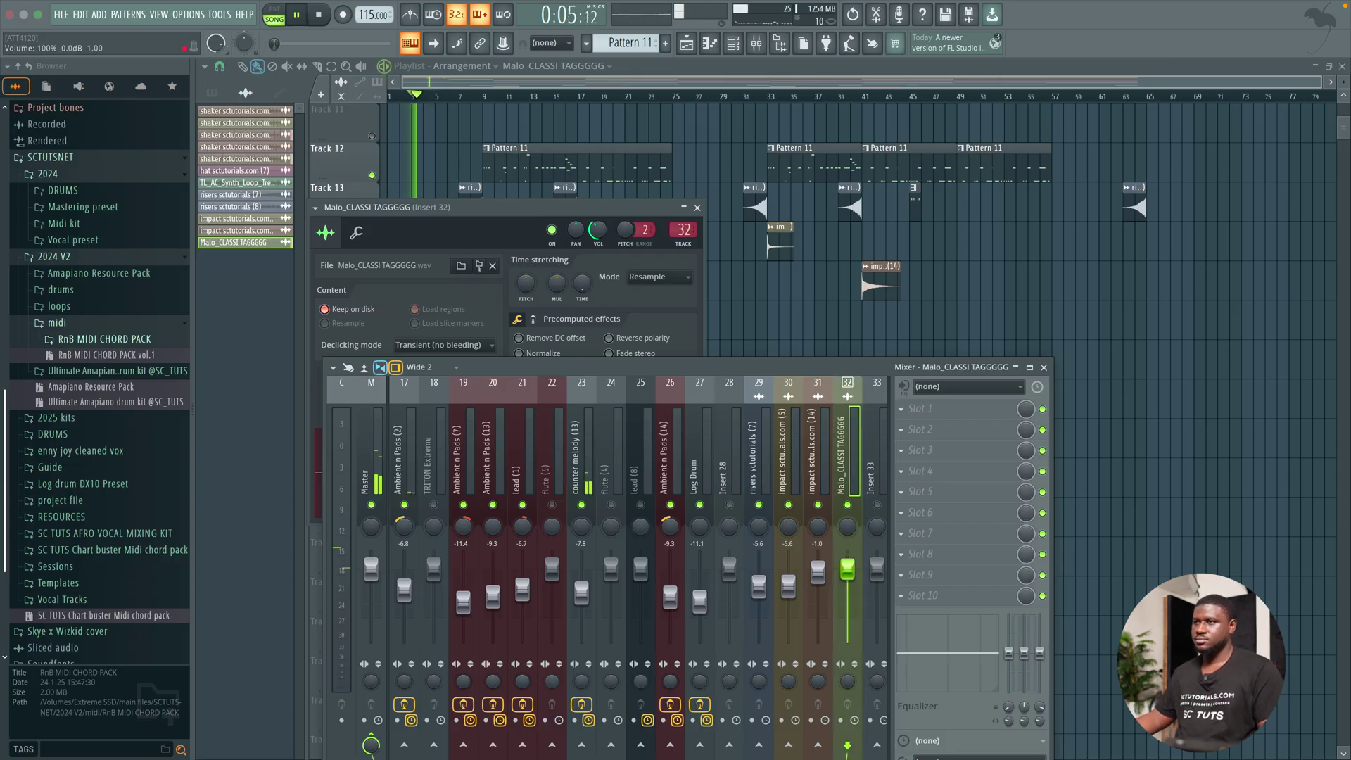
{"action": "left_click", "coordinate": [698, 207]}
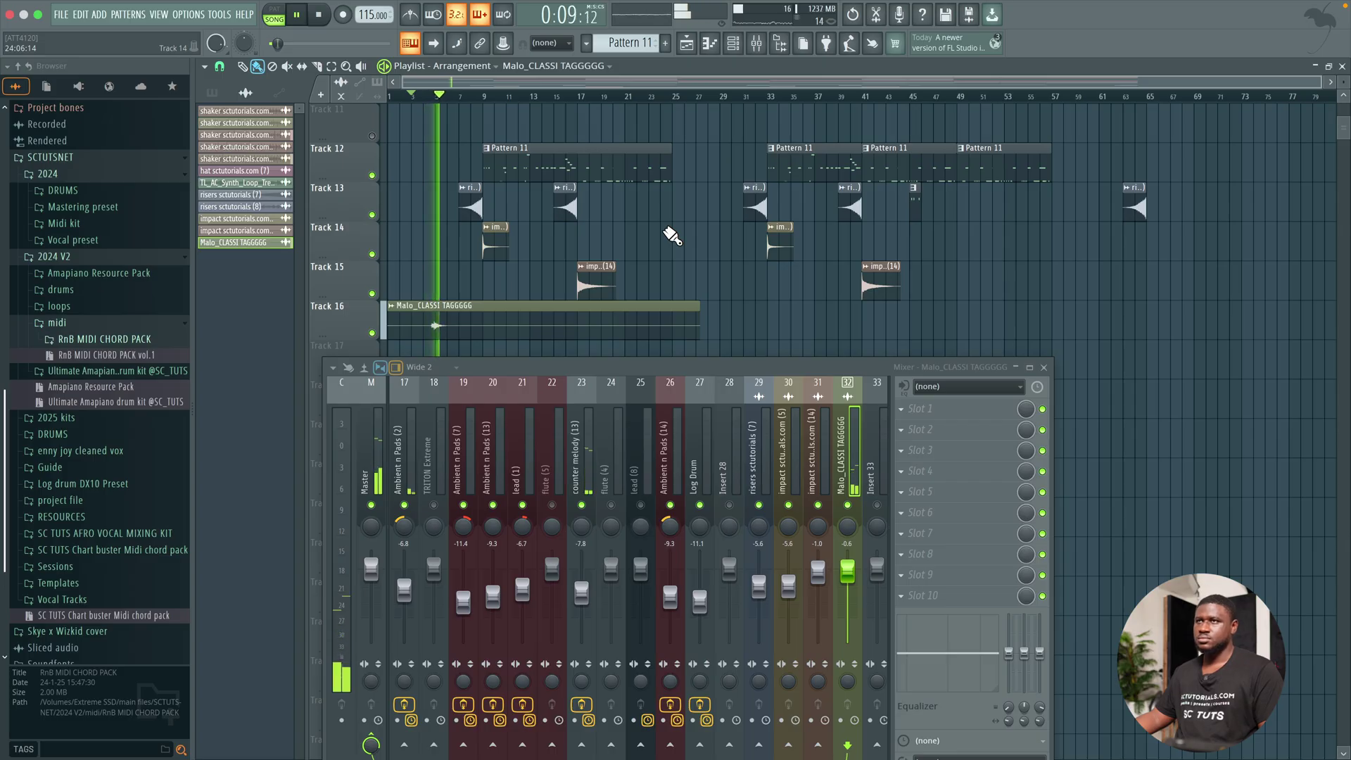
{"action": "scroll", "coordinate": [672, 236], "scroll_direction": "up", "scroll_amount": 4}
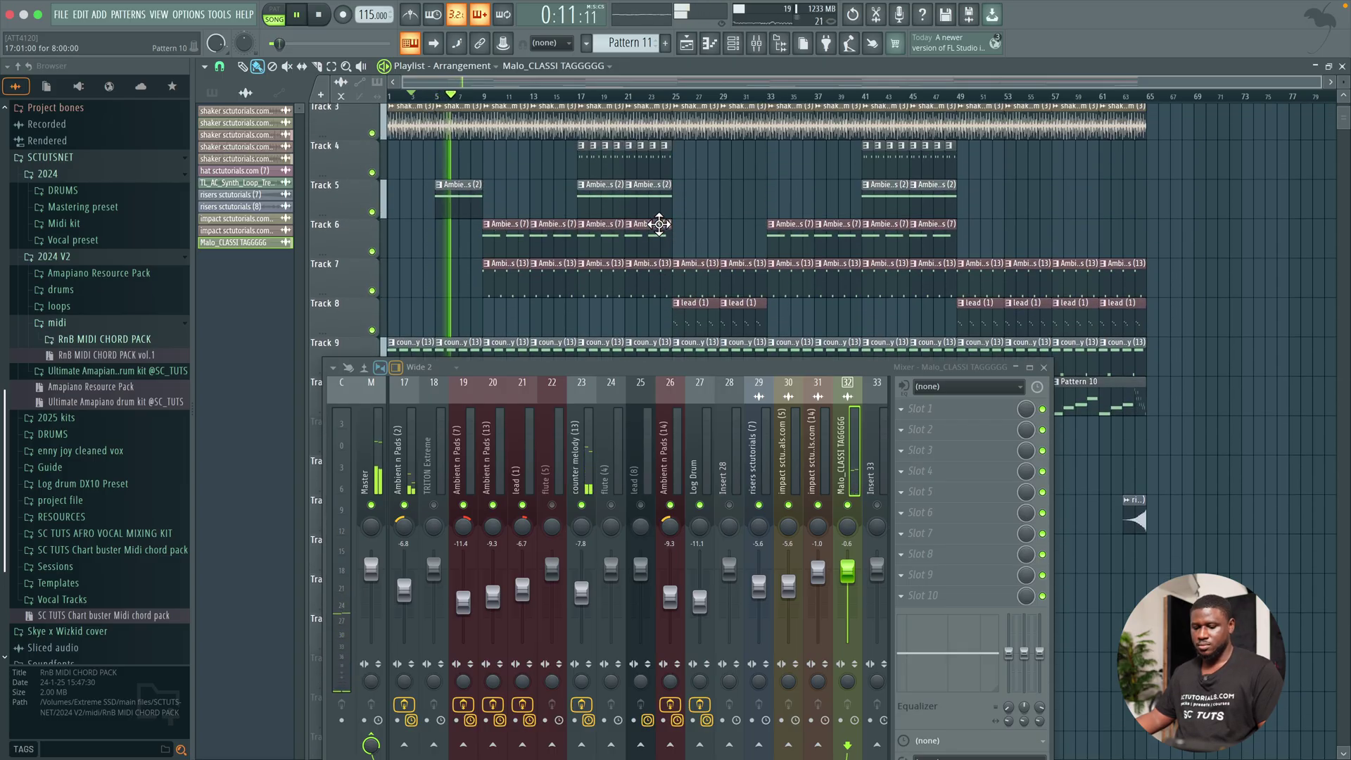
Step: Close the mixer and stop playback, showing playlist Tracks 1–16 with the tag on Track 16
{"action": "scroll", "coordinate": [660, 226], "scroll_direction": "up", "scroll_amount": 1}
{"action": "left_click", "coordinate": [1043, 367]}
{"action": "key", "text": "space"}
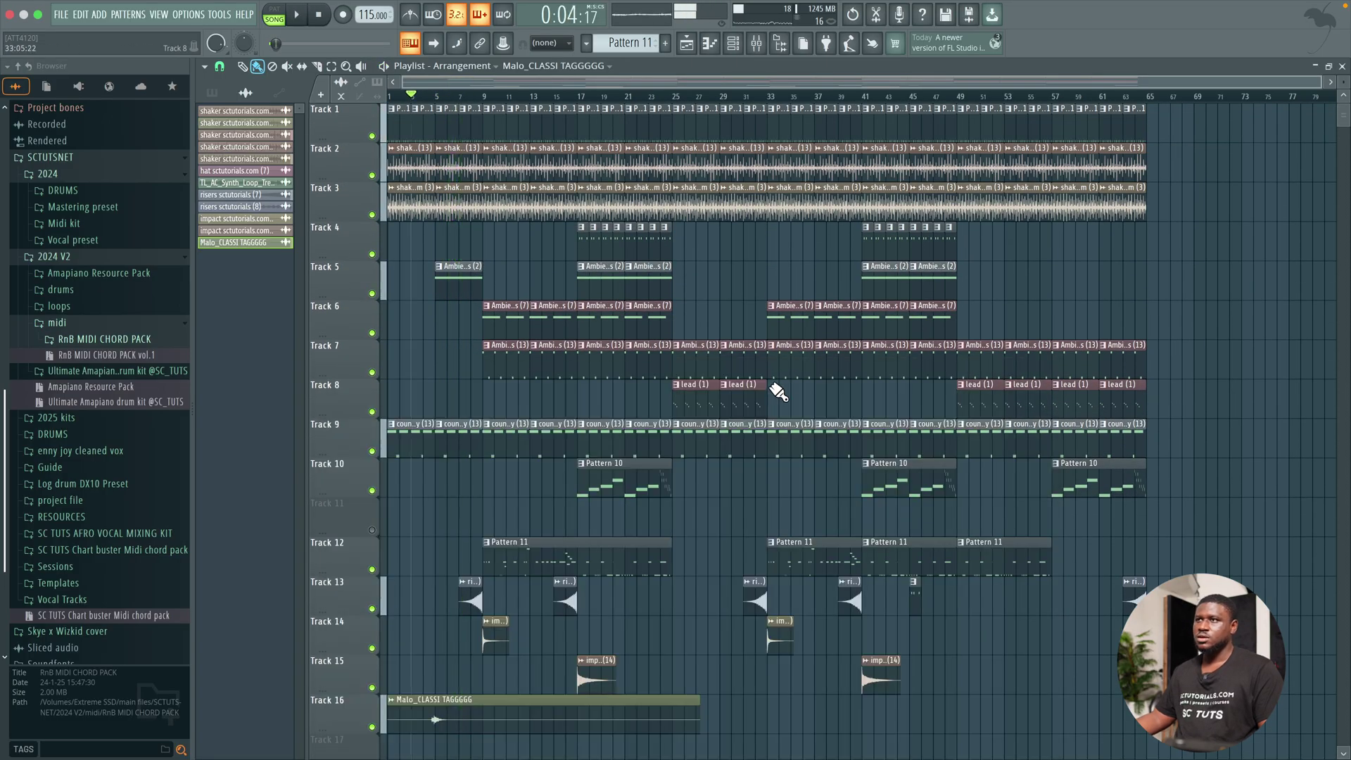
{"action": "scroll", "coordinate": [775, 401], "scroll_direction": "down", "scroll_amount": 5}
{"action": "scroll", "coordinate": [762, 417], "scroll_direction": "up", "scroll_amount": 3}
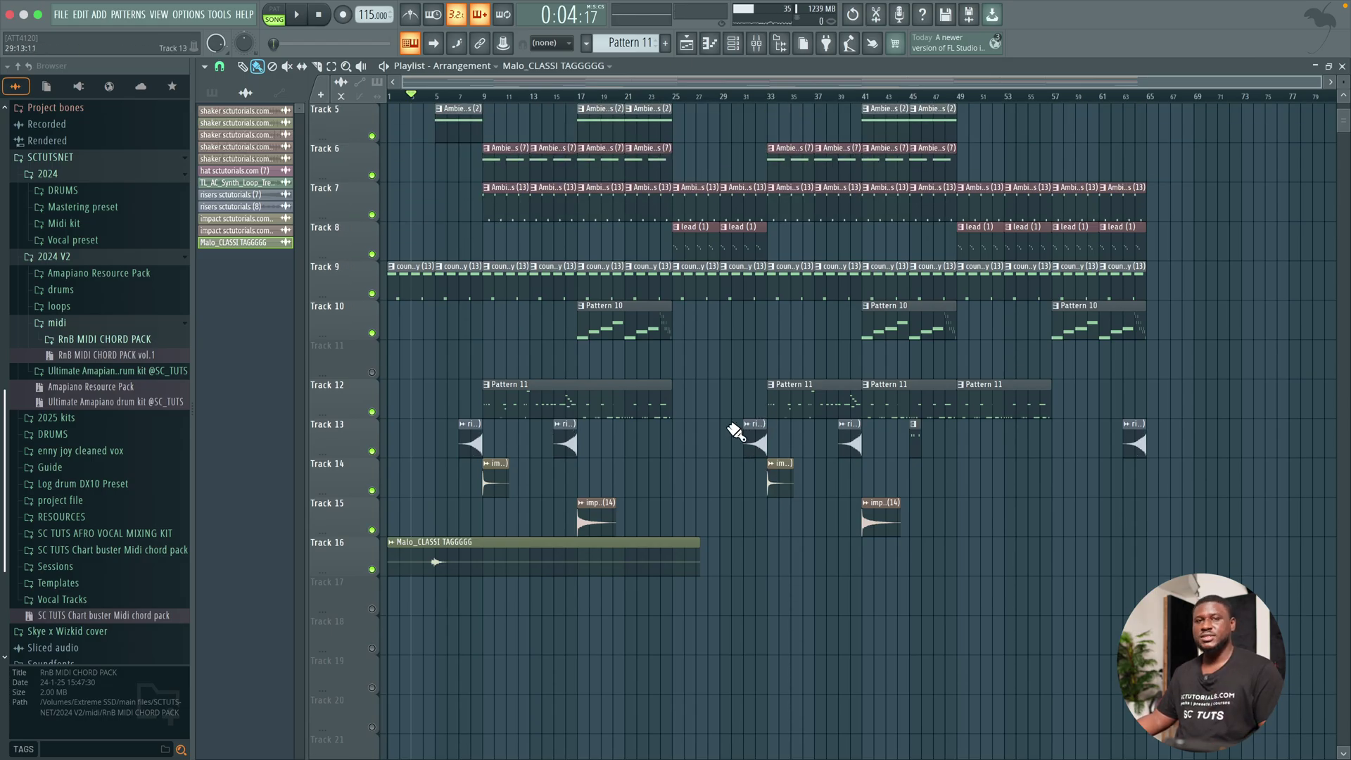